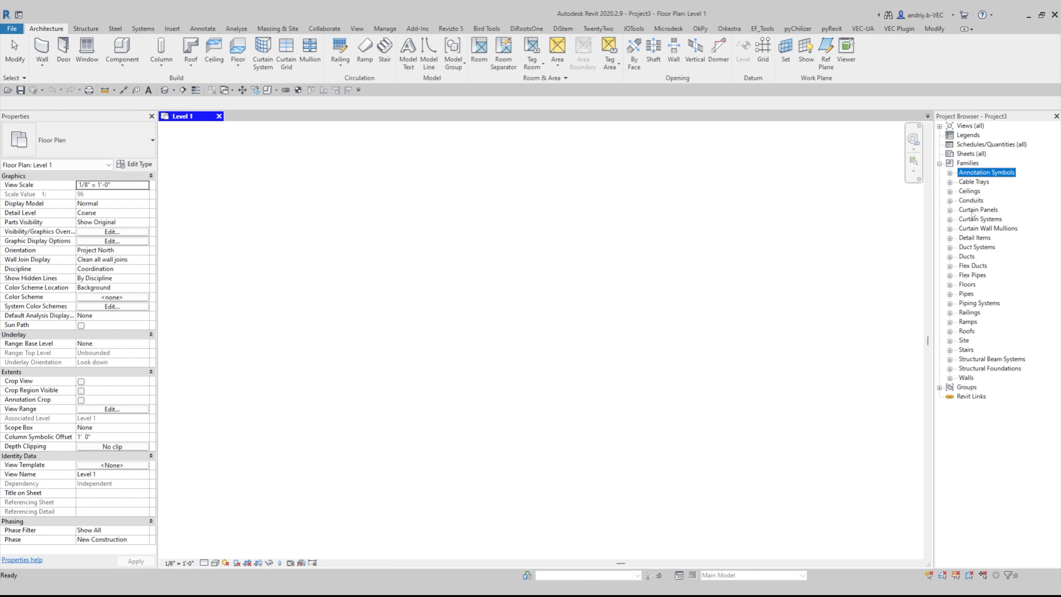
Look through the family categories of the project, including Cable Trays, Ceilings, Conduits, Pipes, Ducts and Stairs
click(973, 183)
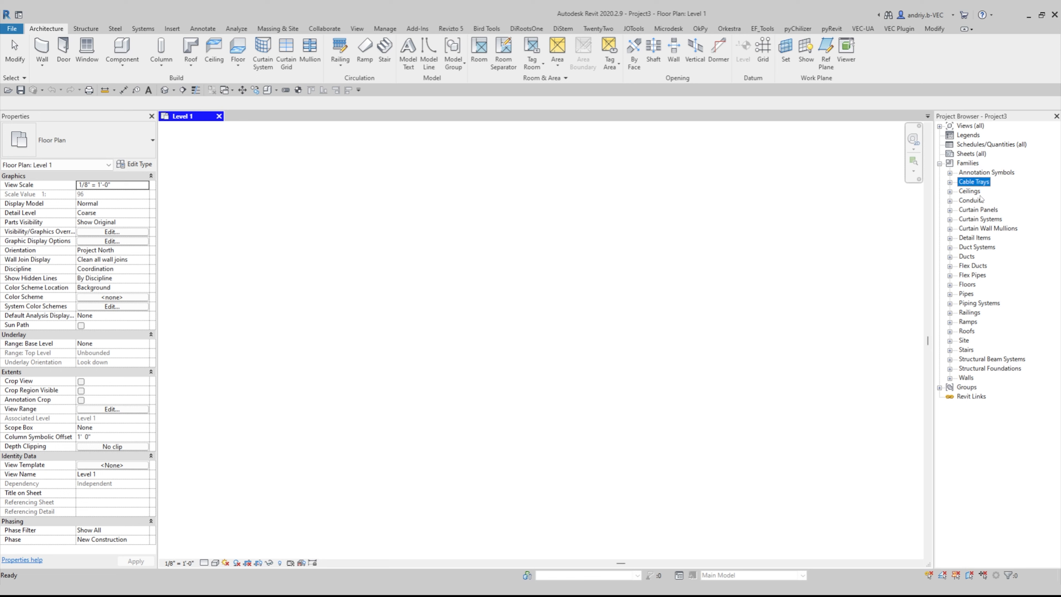
click(970, 192)
click(971, 201)
click(968, 295)
click(966, 256)
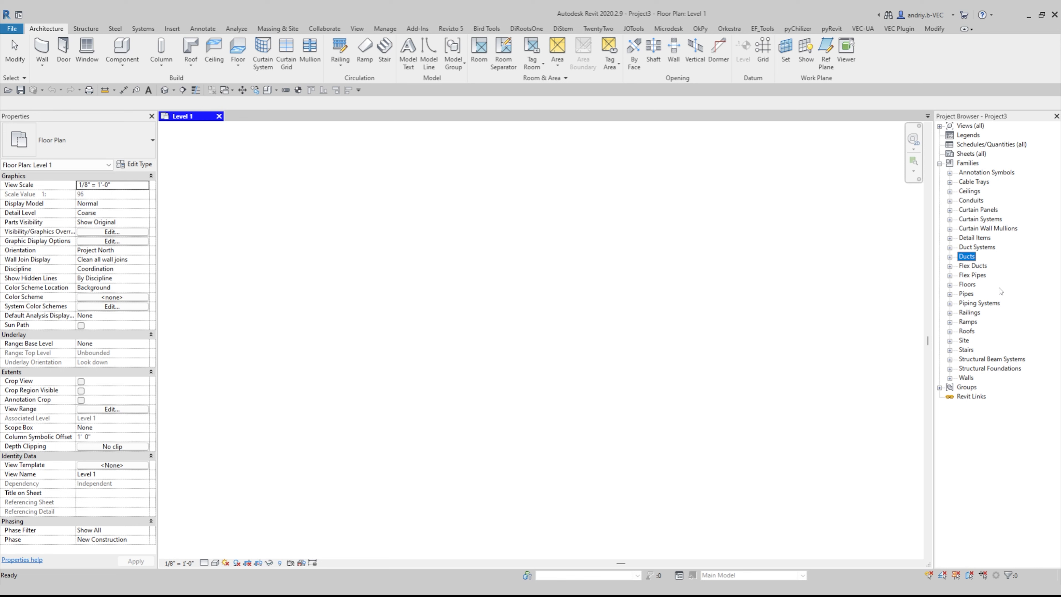
click(967, 350)
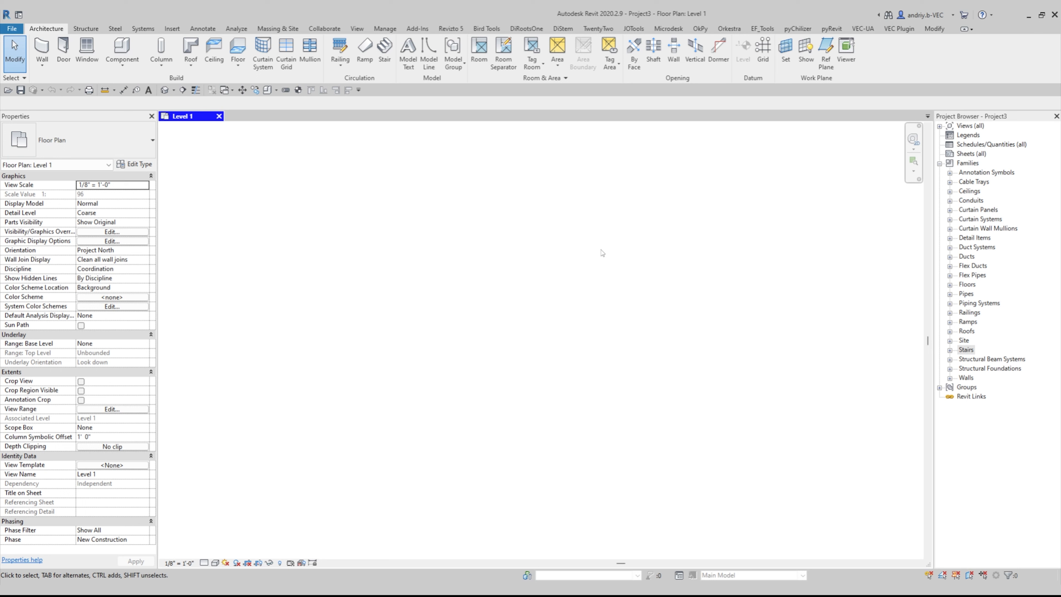
Draw a horizontal Basic Wall about 12' 3" long in the Level 1 floor plan
click(41, 46)
click(334, 304)
click(659, 304)
key(Escape)
key(Escape)
Set the wall's base offset to 6" and its unconnected height to 10'
click(496, 304)
click(122, 204)
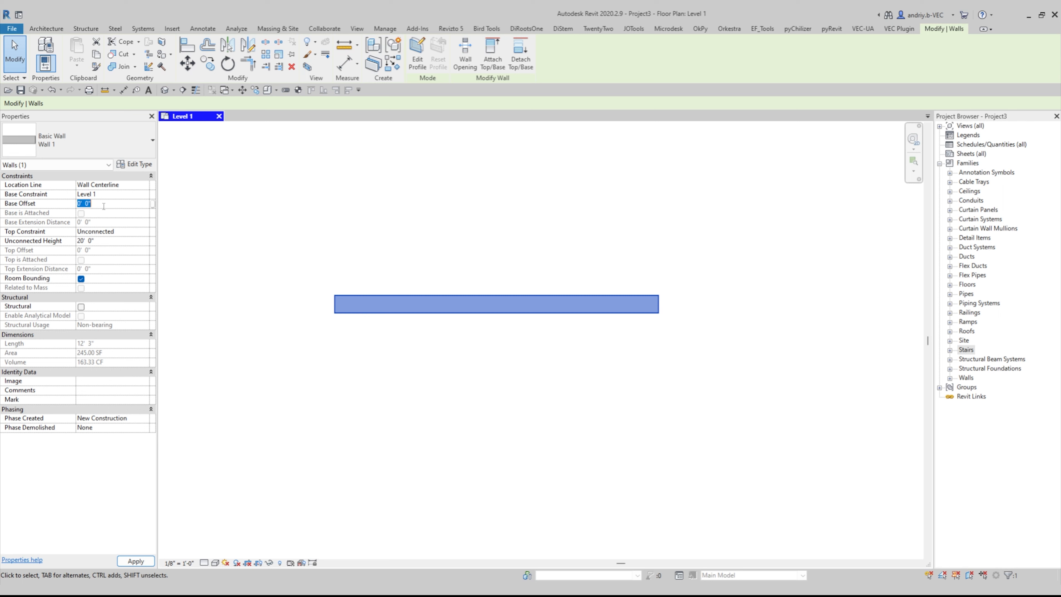
text(6")
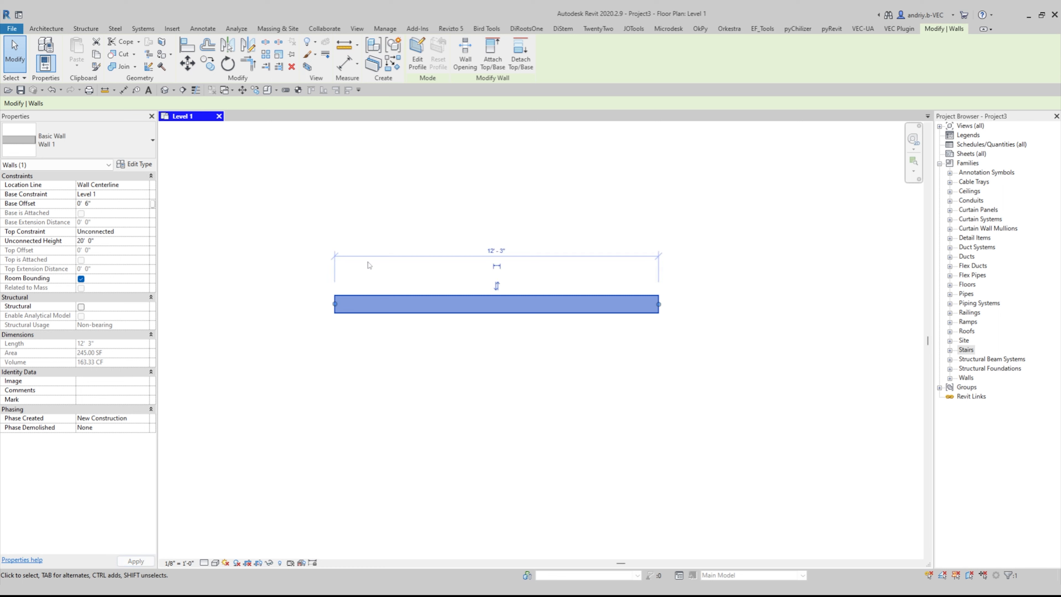
click(84, 242)
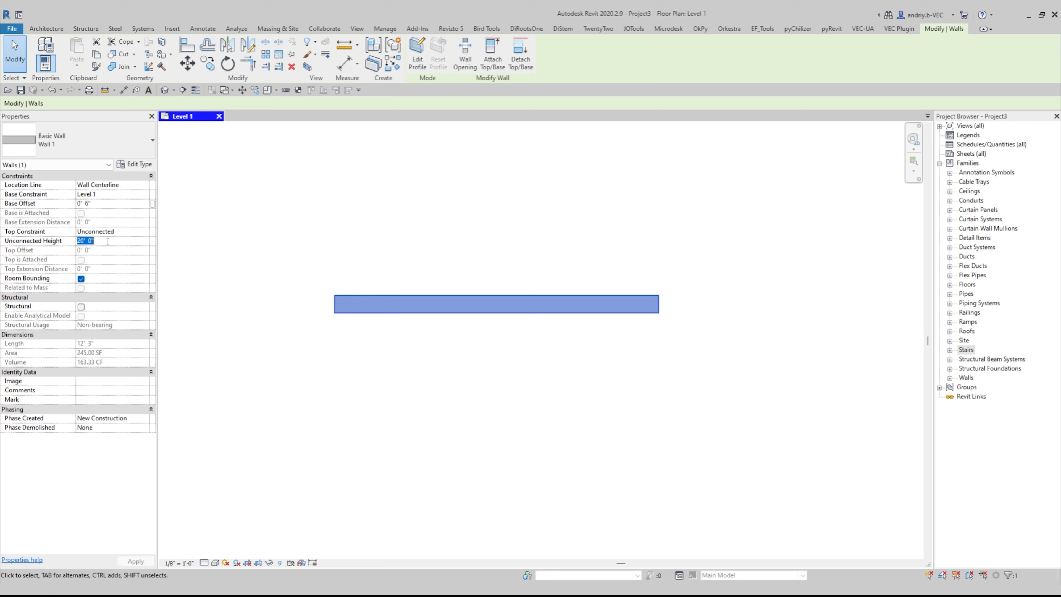
text(10)
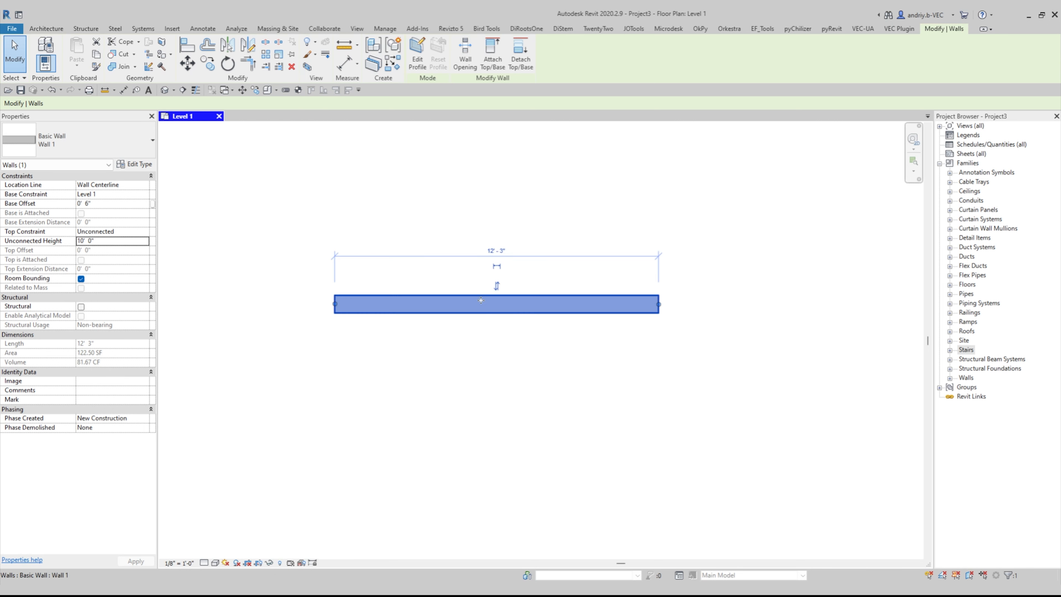
click(421, 341)
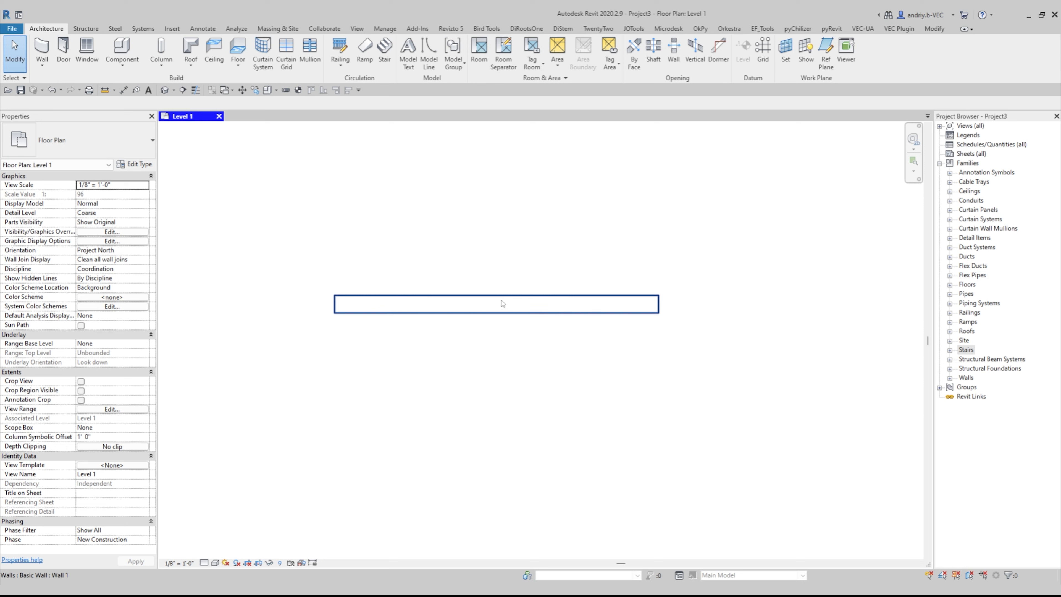
Delete the wall from the Level 1 floor plan
click(503, 303)
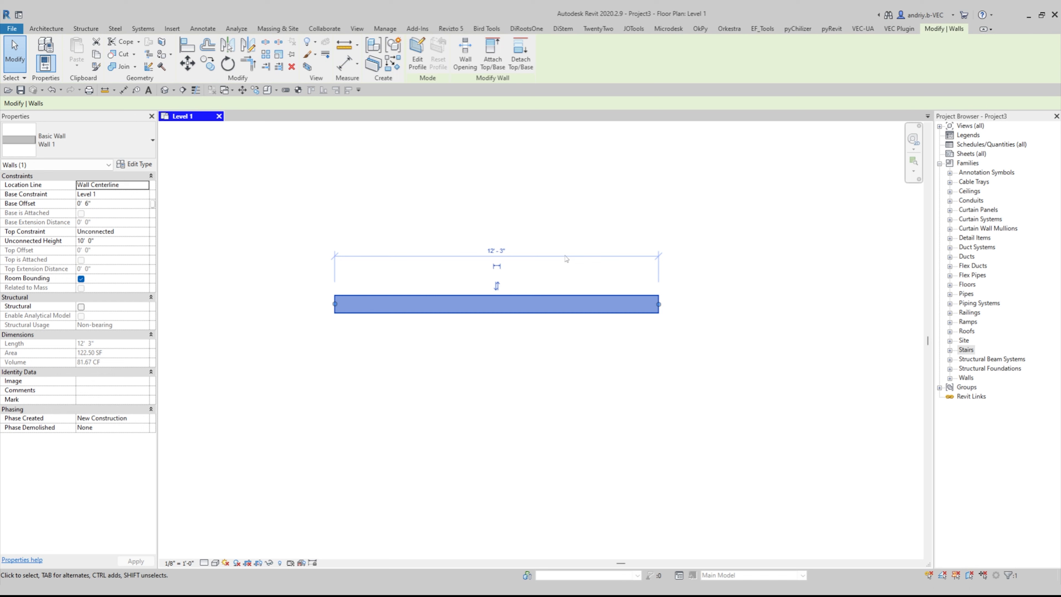
key(Delete)
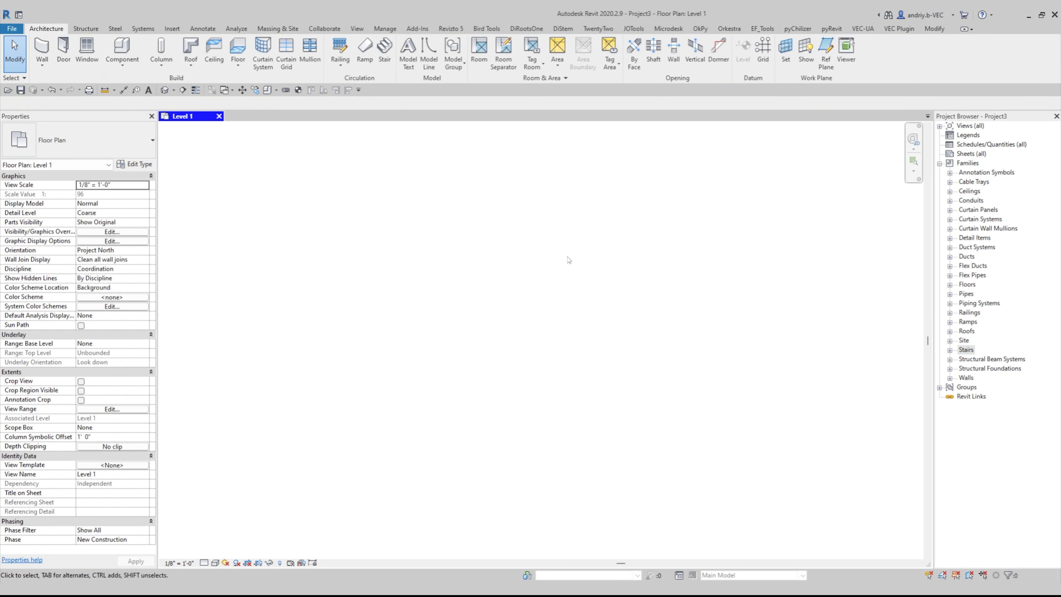
Start the Cable Tray Fitting command and agree to load a fitting family into the project
click(142, 29)
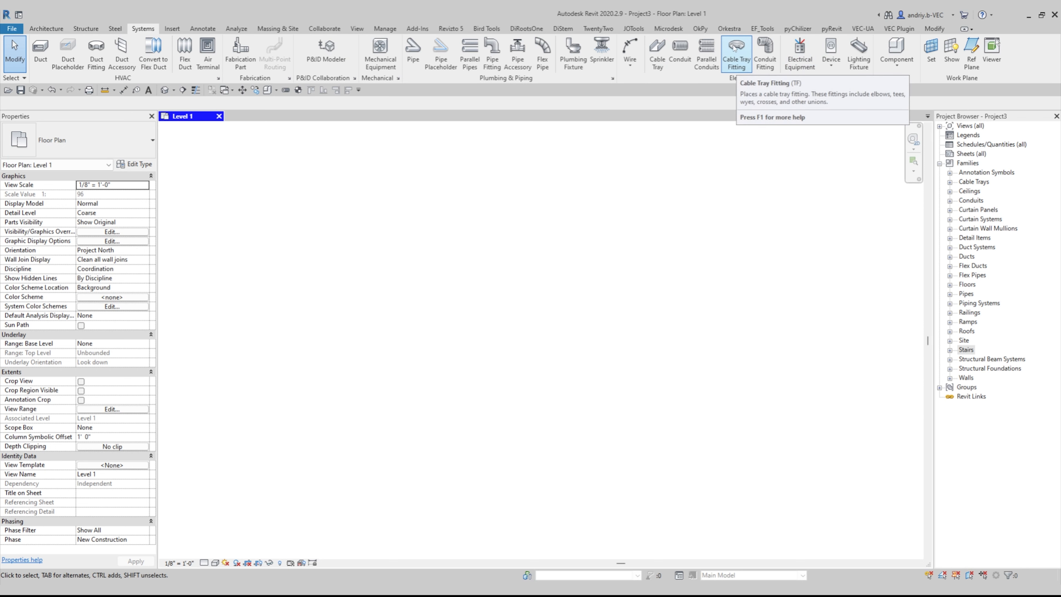
click(736, 60)
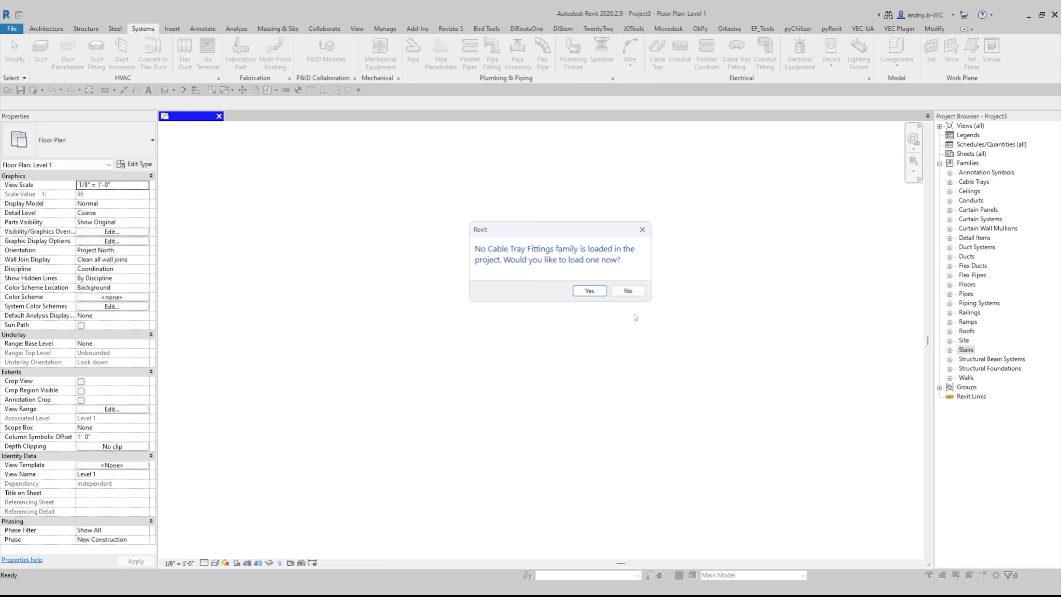
click(589, 291)
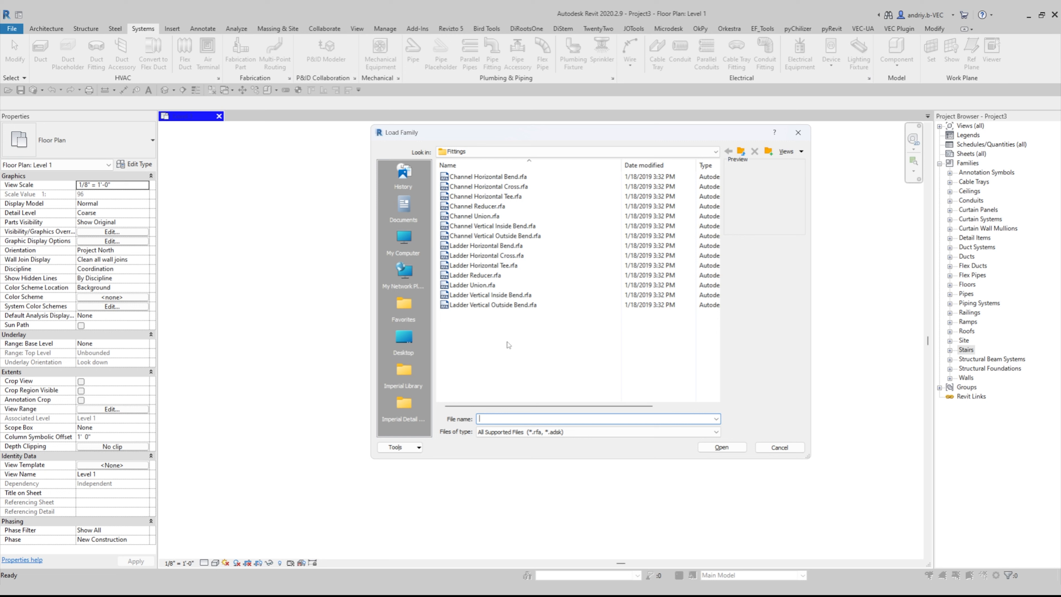
Go up to the US Imperial library folder and look through its family category folders
click(741, 152)
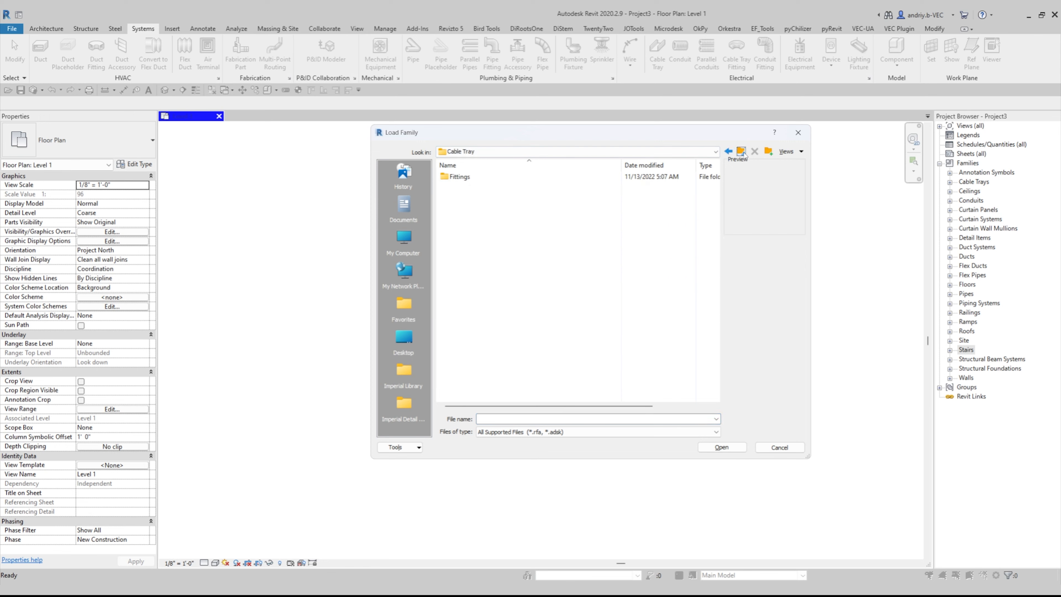
click(742, 151)
drag(581, 137, 567, 120)
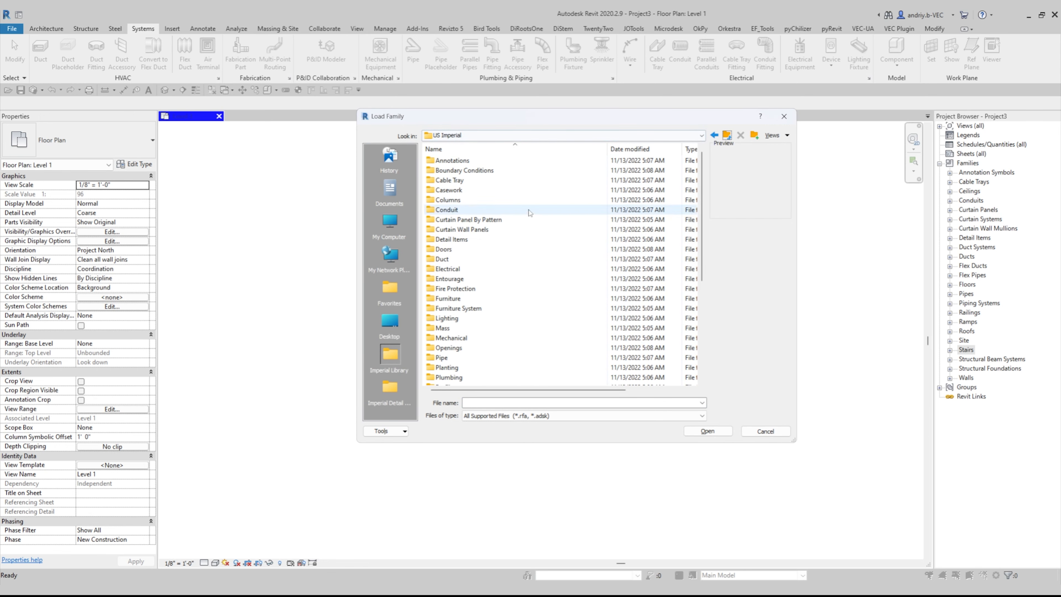
scroll(524, 320, down, 6)
scroll(527, 259, up, 6)
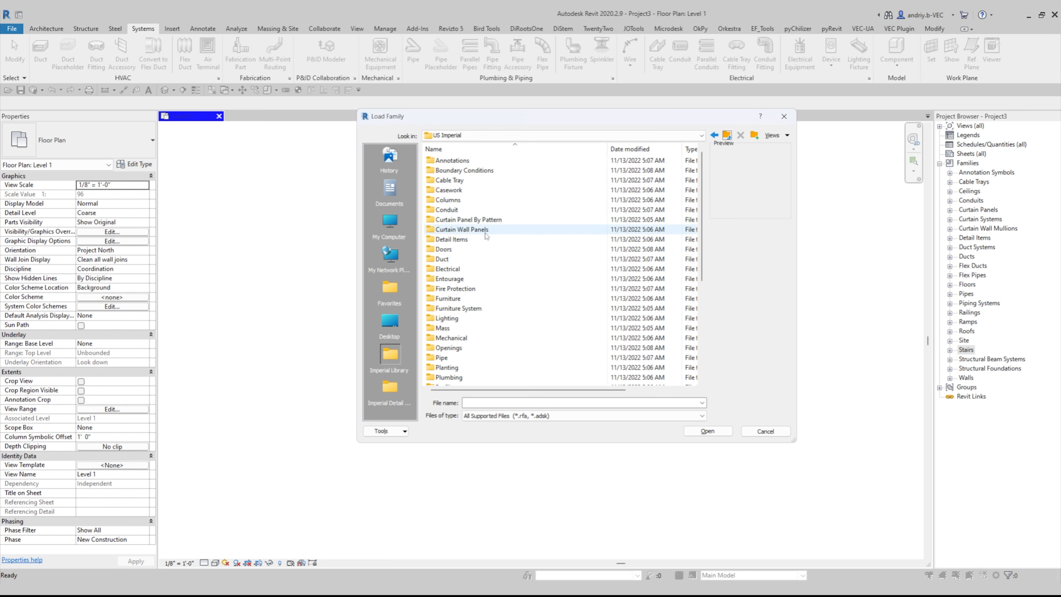
Load the family Ladder Horizontal Bend.rfa from the Fittings folder inside the Cable Tray folder
click(438, 182)
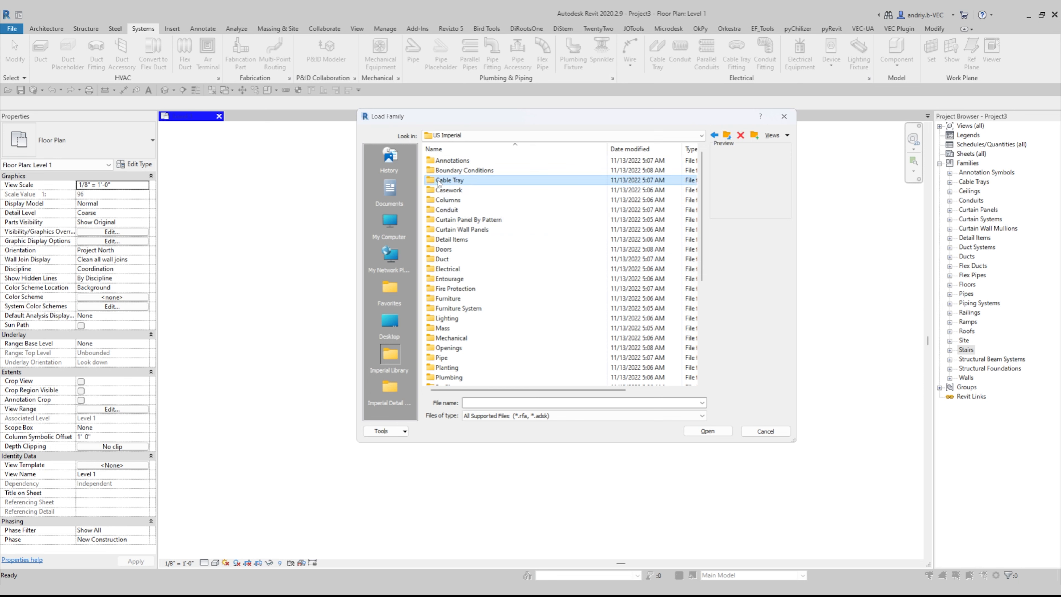
double_click(470, 183)
click(452, 164)
double_click(451, 161)
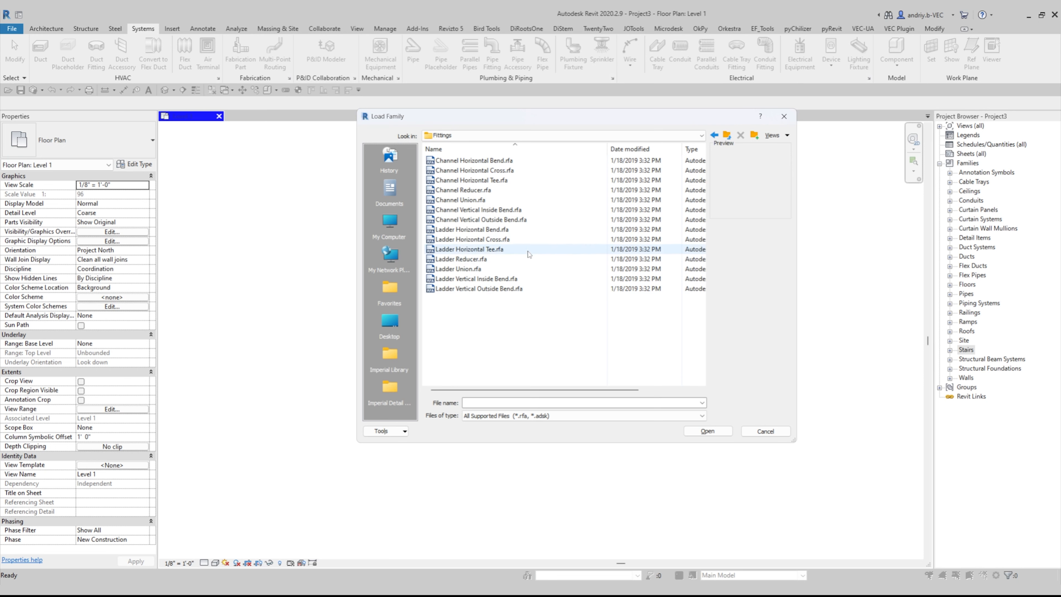
click(516, 229)
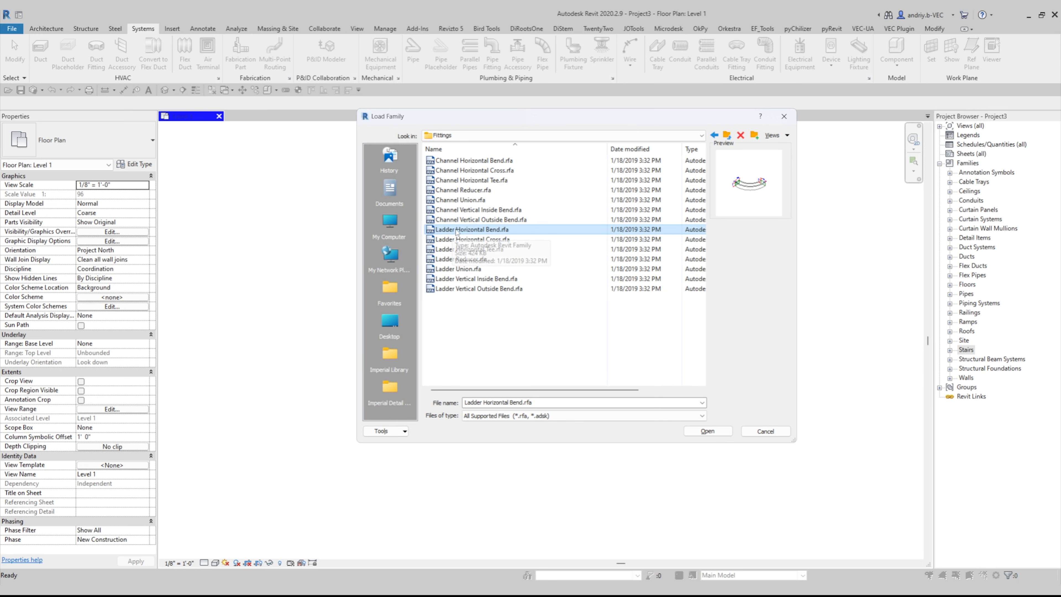
click(707, 431)
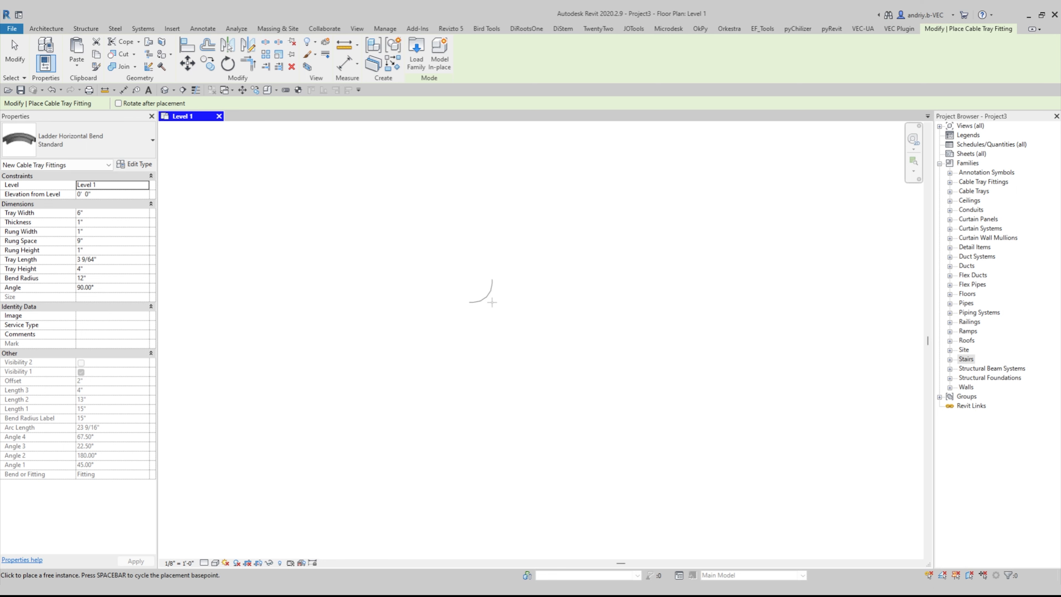
Place three Ladder Horizontal Bend fittings at separate spots in the Level 1 plan and end placement
click(530, 293)
click(622, 282)
click(696, 336)
key(Escape)
key(Escape)
scroll(623, 321, up, 1)
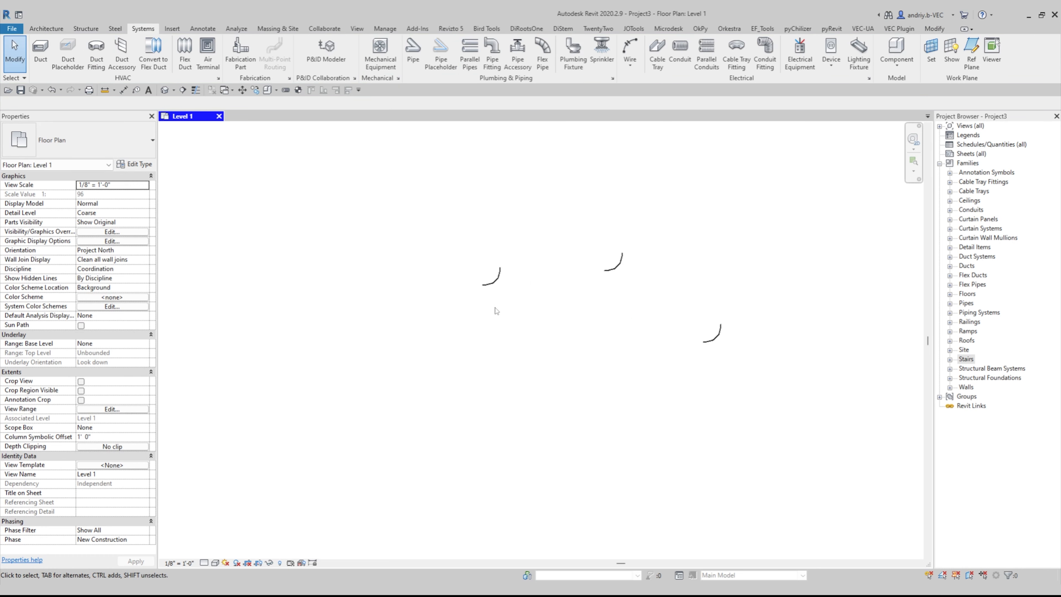
middle_drag(557, 267, 528, 271)
drag(351, 191, 731, 414)
click(419, 238)
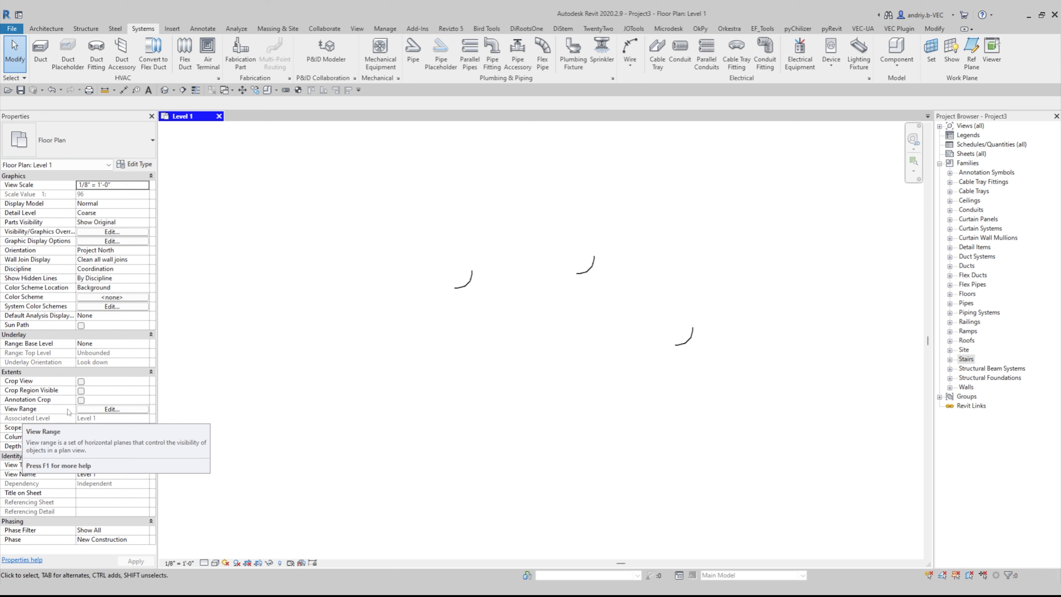
Set the top, bottom and view depth levels of the floor plan's view range to Unlimited
click(112, 409)
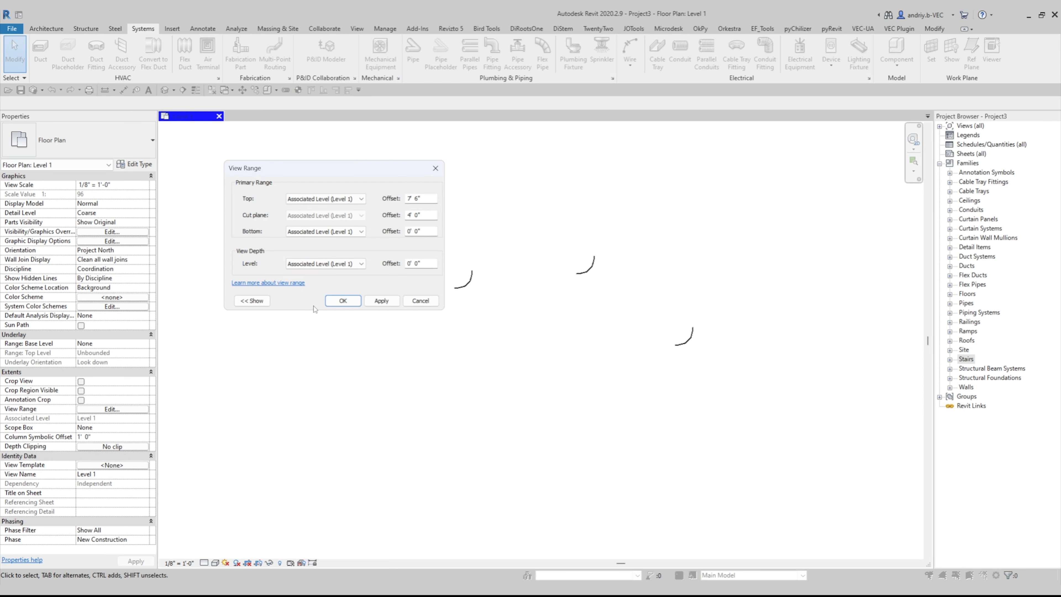
click(292, 198)
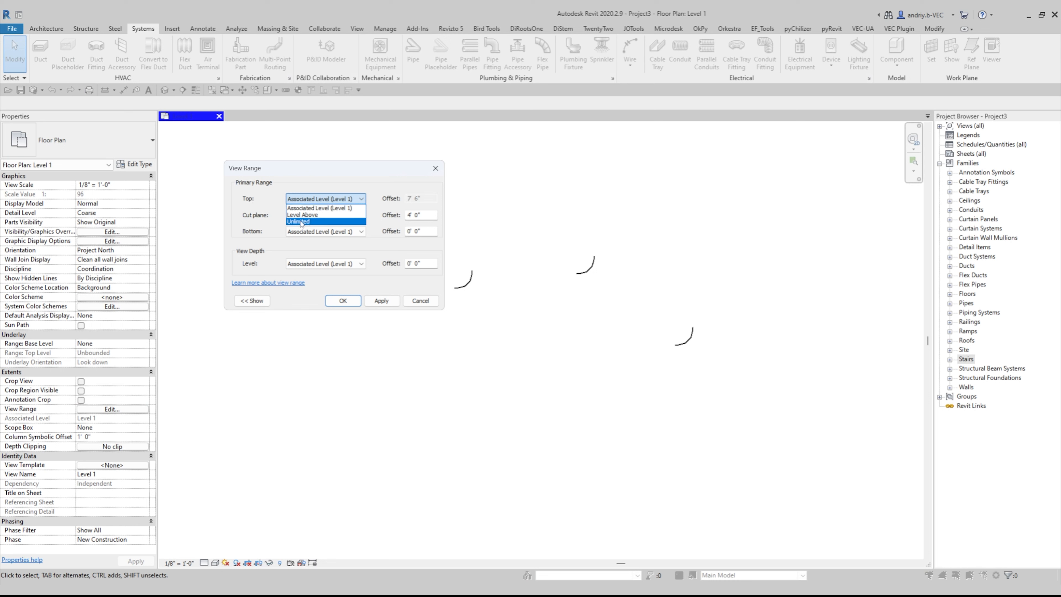
click(313, 222)
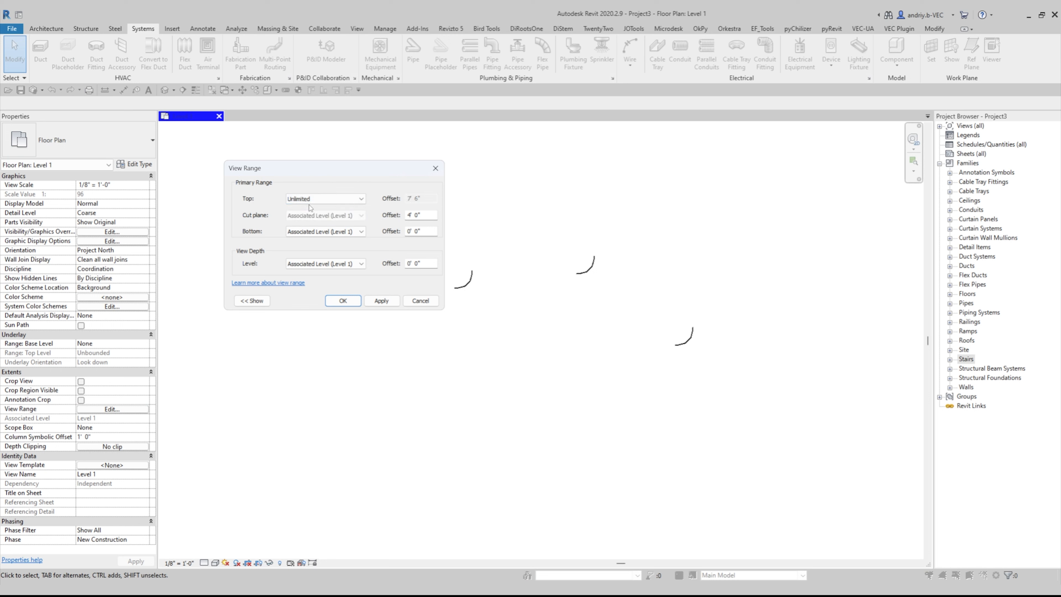
click(316, 232)
click(313, 254)
click(318, 263)
click(311, 286)
click(343, 301)
middle_drag(482, 325, 450, 330)
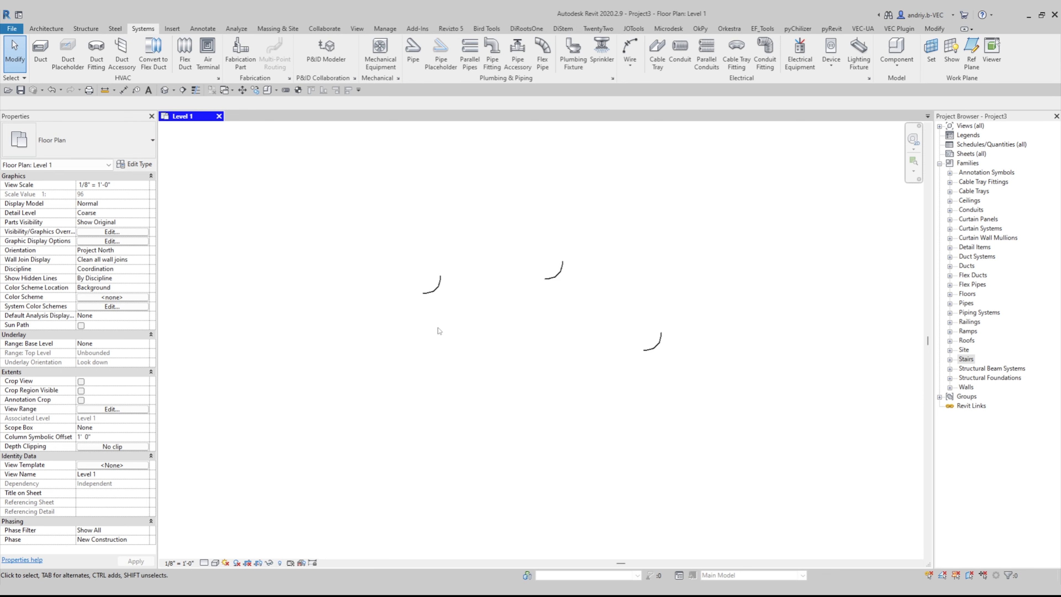
scroll(438, 326, up, 3)
scroll(491, 238, down, 2)
drag(336, 189, 782, 429)
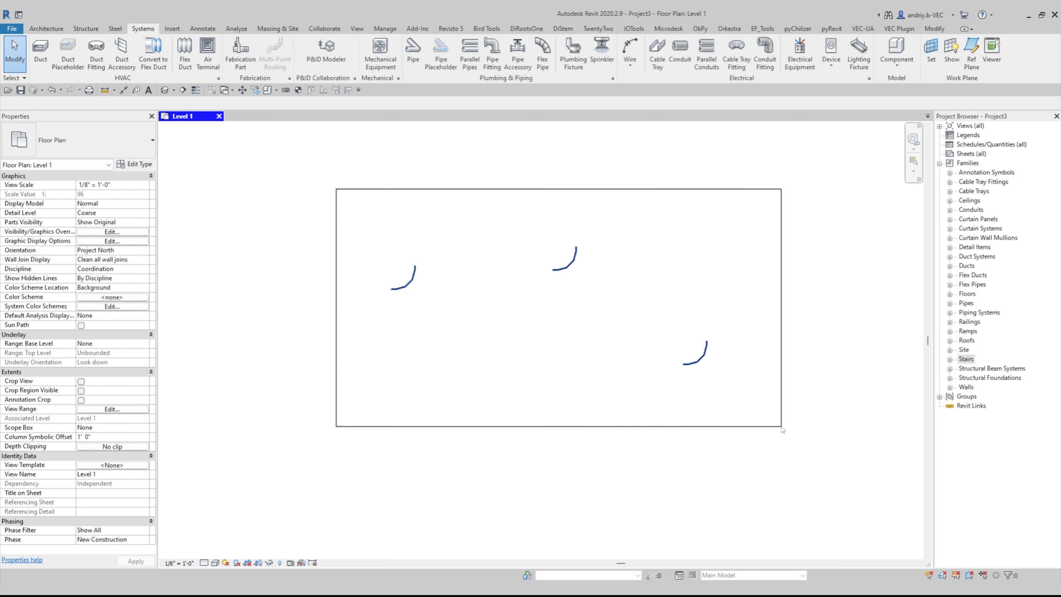
click(544, 322)
middle_drag(538, 317, 515, 325)
scroll(515, 325, down, 1)
scroll(504, 324, up, 1)
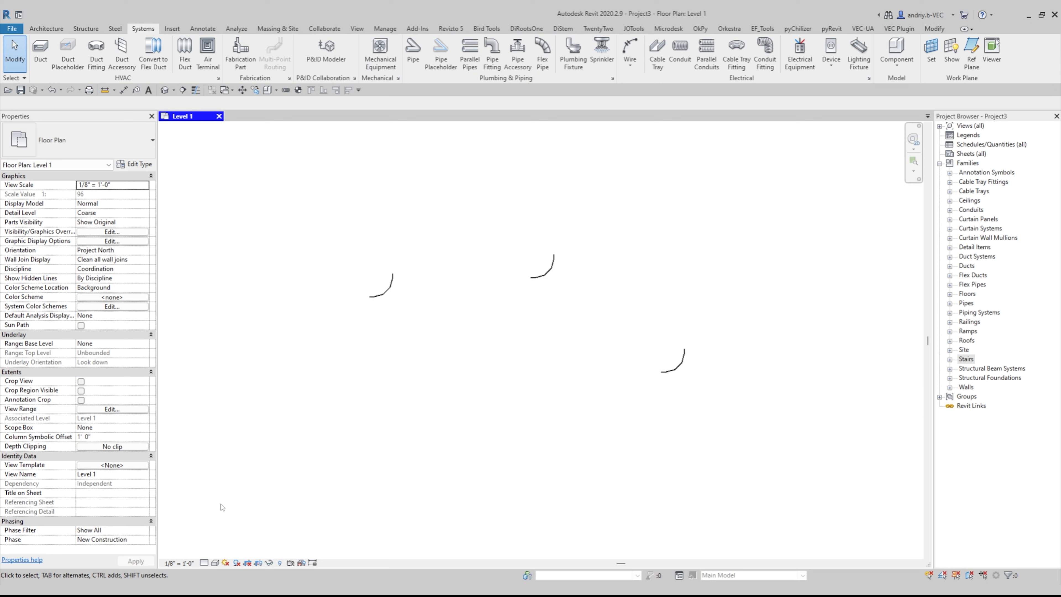
Set the floor plan's detail level to Fine
click(205, 563)
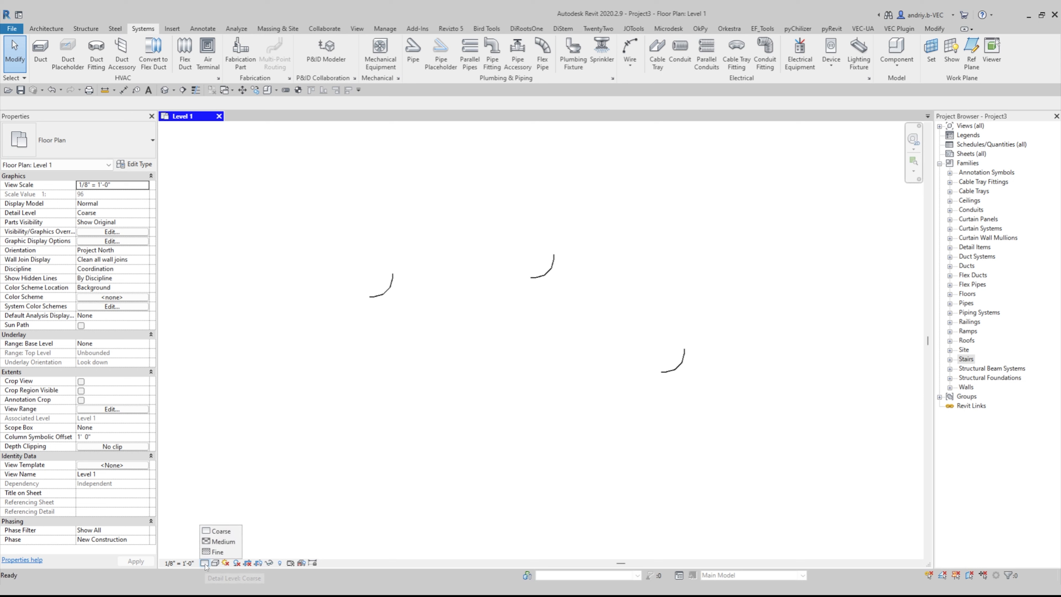
click(218, 552)
middle_drag(428, 367, 450, 423)
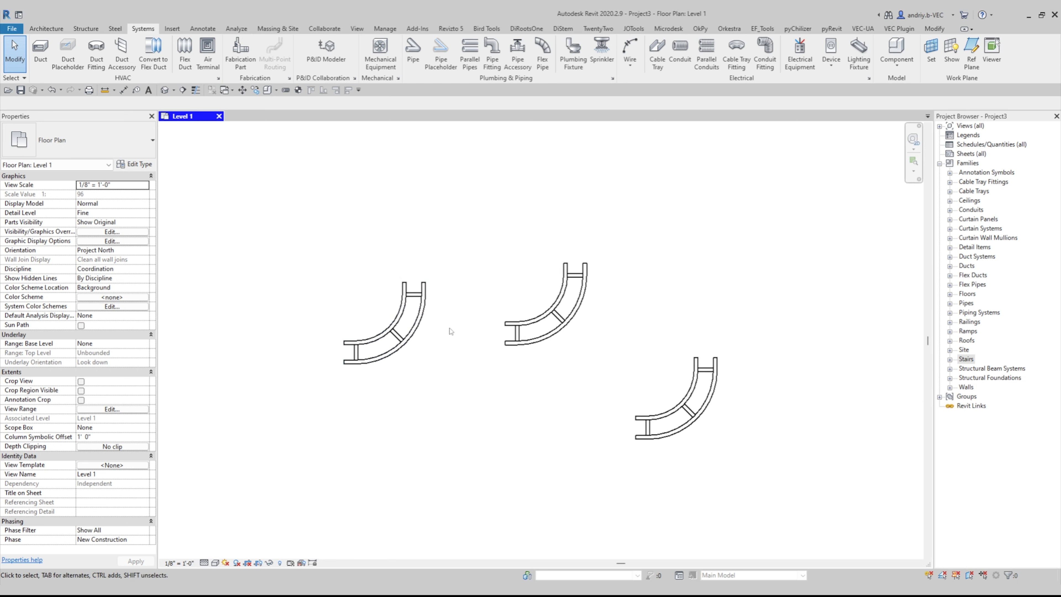
Set the leftmost ladder bend's tray width to 12" and choose a larger tray height for it
click(528, 320)
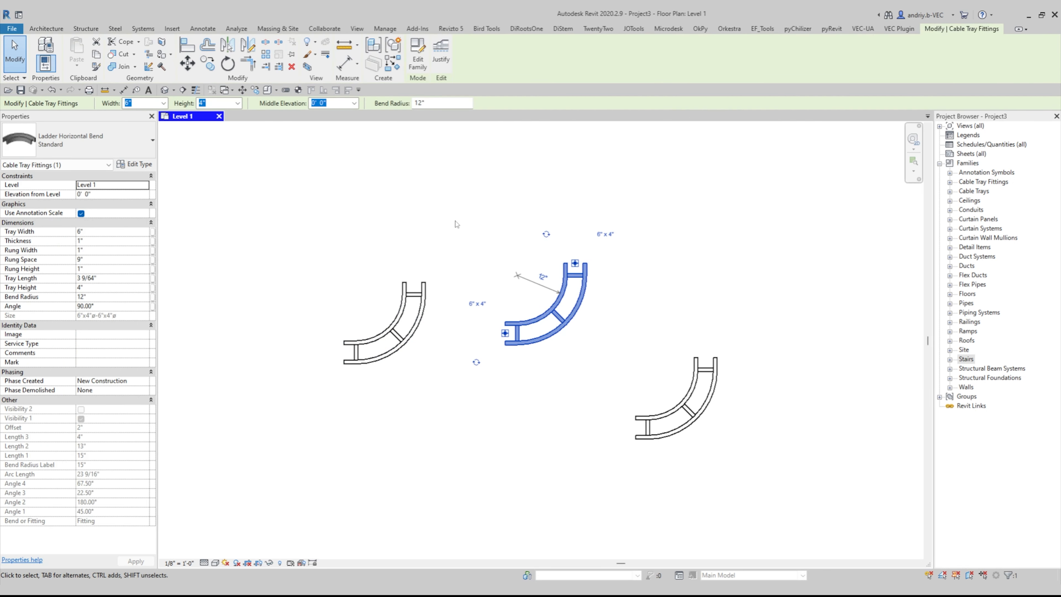
key(Escape)
click(430, 284)
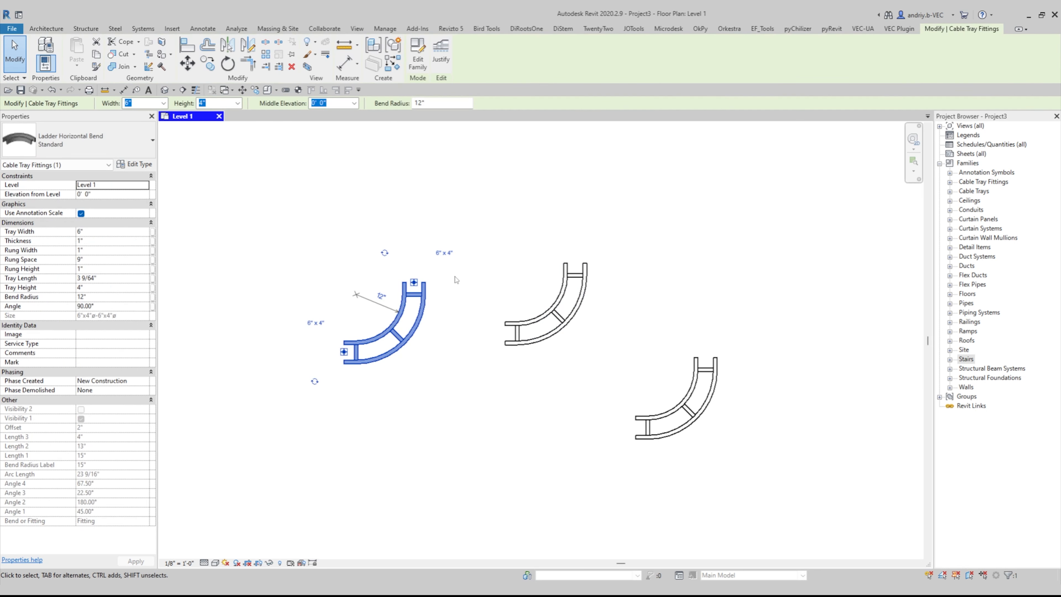
click(163, 103)
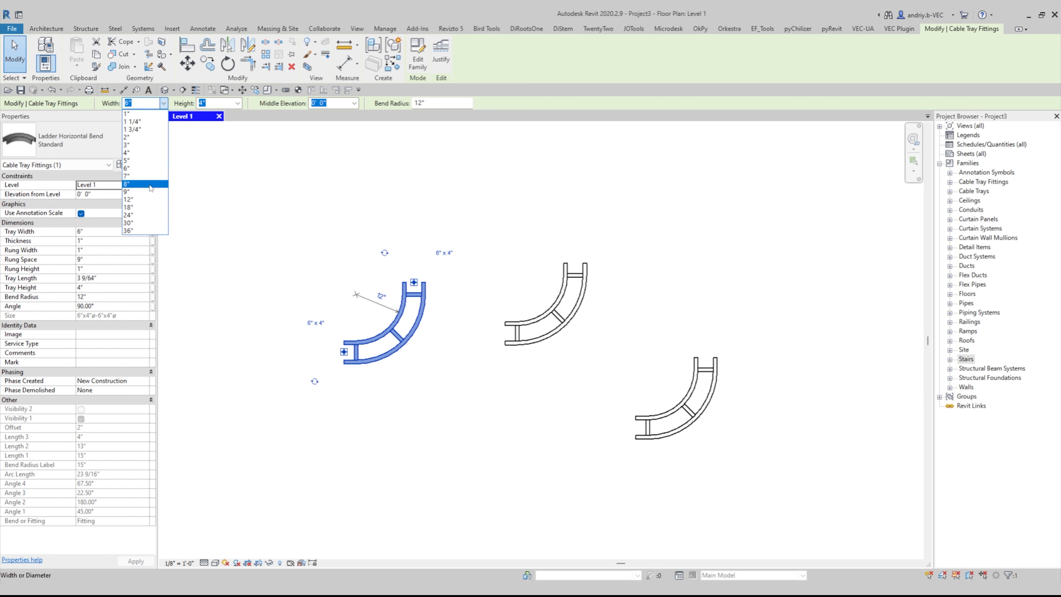
click(145, 199)
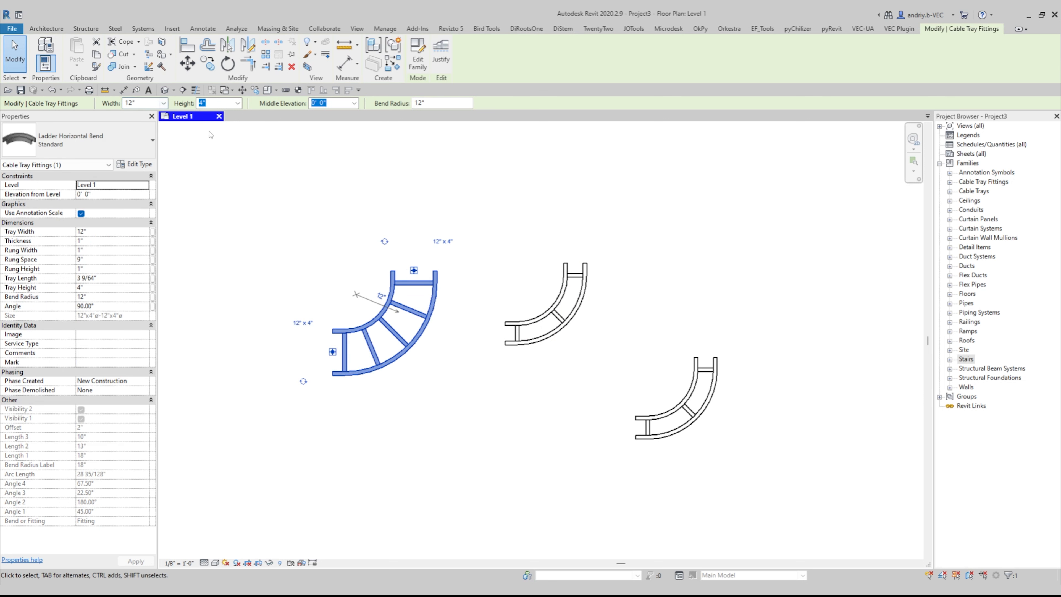
click(238, 103)
click(217, 192)
Open the default 3D view and bring the three cable tray bends into close view
click(164, 90)
key(Escape)
scroll(617, 251, up, 5)
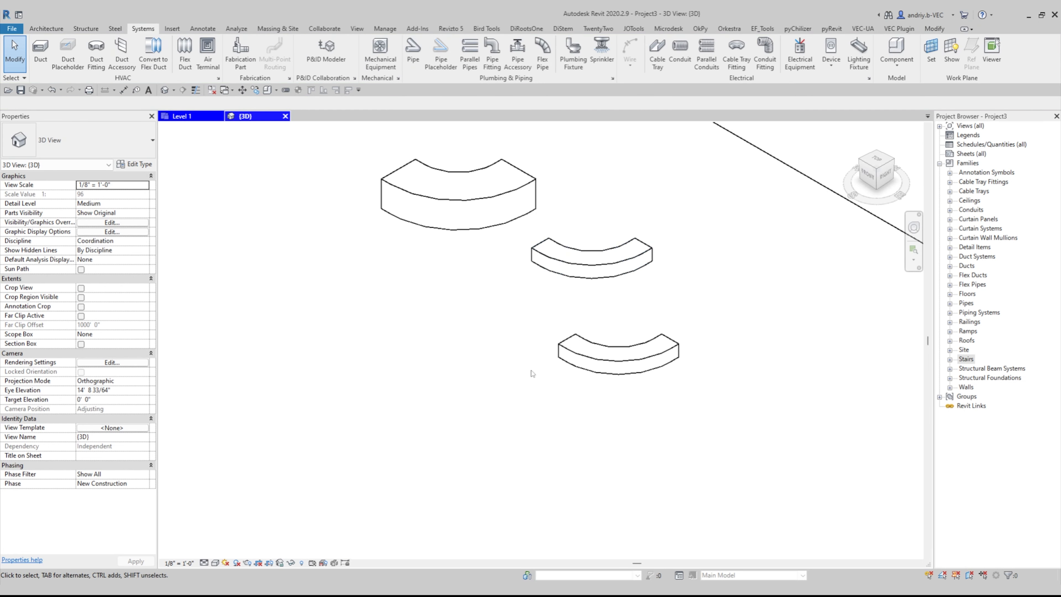
Set the 3D view's detail level to Fine and orbit around the three ladder bends
click(218, 552)
shift+middle_drag(510, 226, 480, 271)
click(735, 340)
Set the middle ladder bend's tray height to 7" and its tray width to 12"
click(435, 276)
click(237, 103)
click(221, 177)
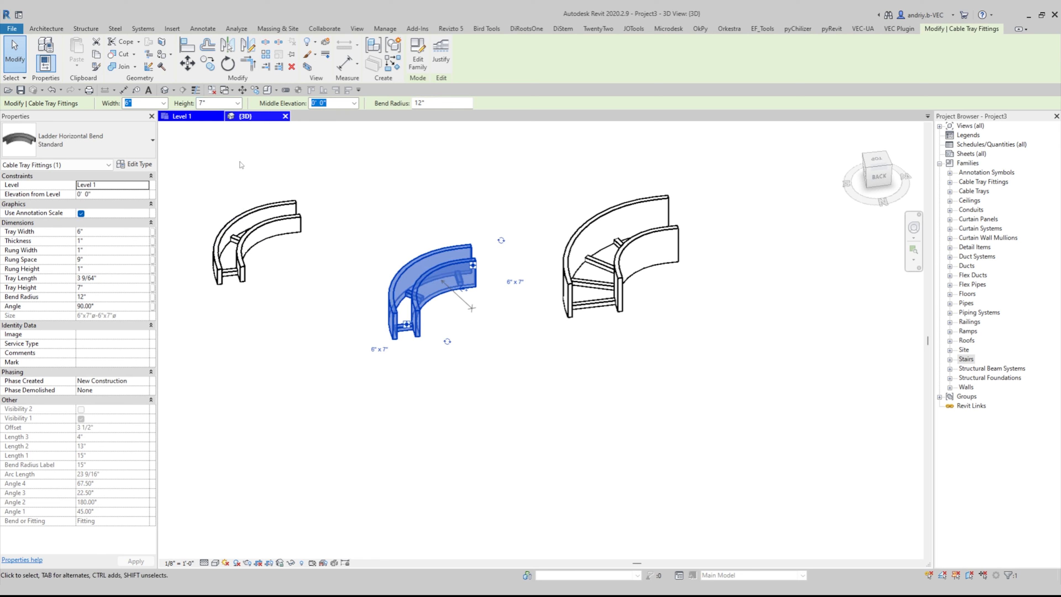
click(164, 103)
click(142, 203)
shift+middle_drag(497, 335, 515, 367)
click(515, 367)
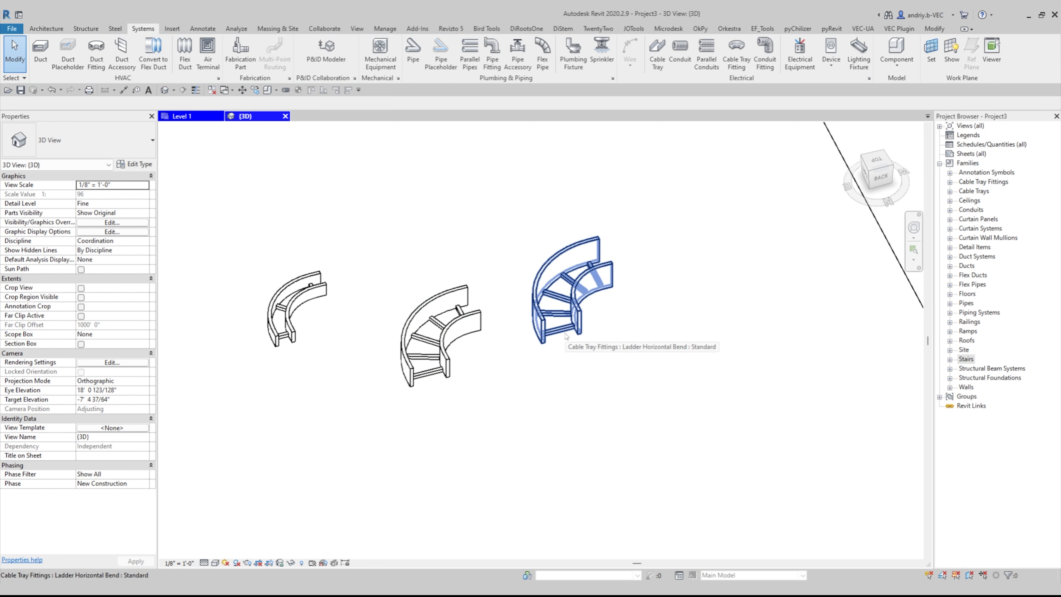
Draw a straight horizontal ladder cable tray about 10' 6" long above the bends in the Level 1 floor plan
scroll(462, 253, down, 2)
click(193, 117)
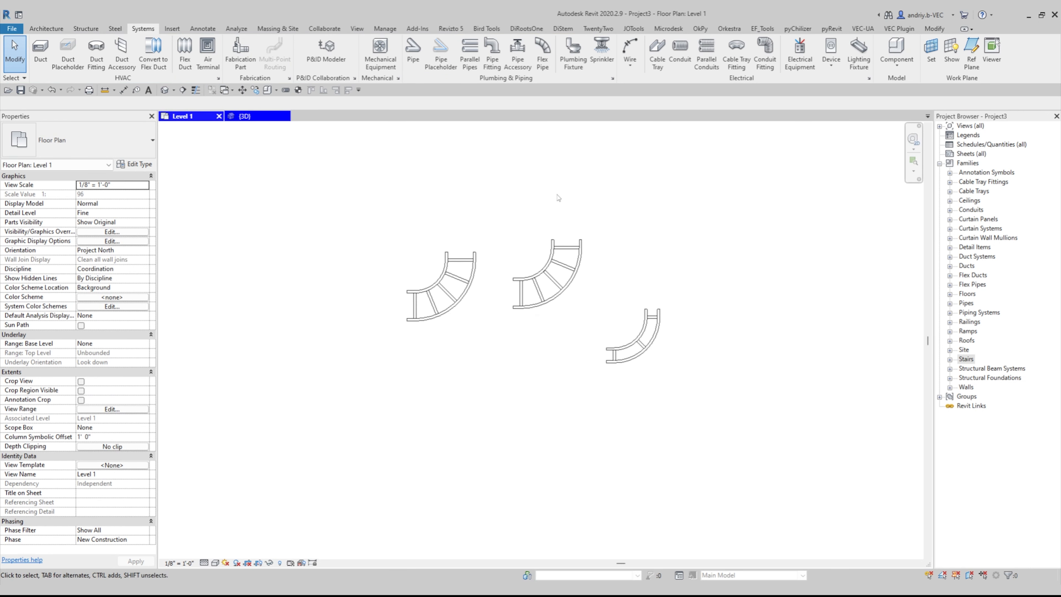
click(657, 52)
scroll(419, 253, down, 1)
click(367, 242)
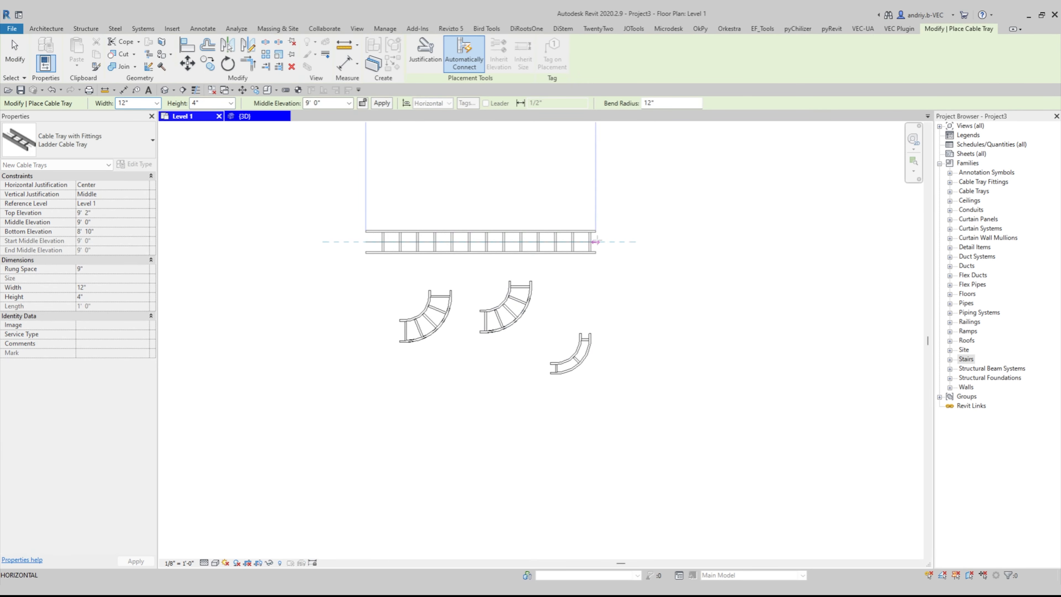
click(608, 242)
key(Escape)
Select the new cable tray and the ladder bend below it in turn to compare their properties
click(576, 252)
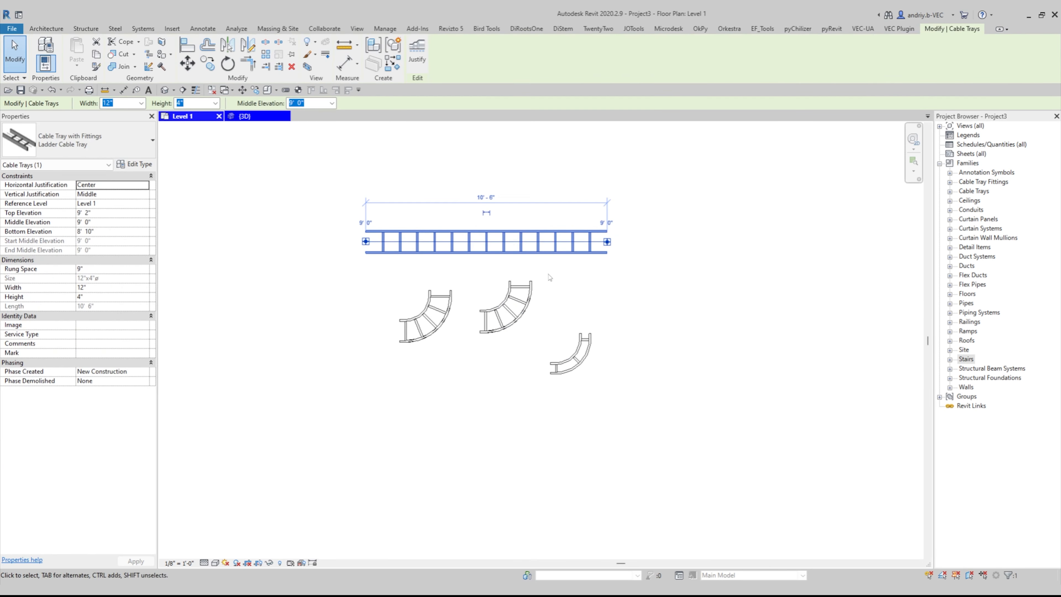
scroll(549, 276, up, 1)
click(527, 308)
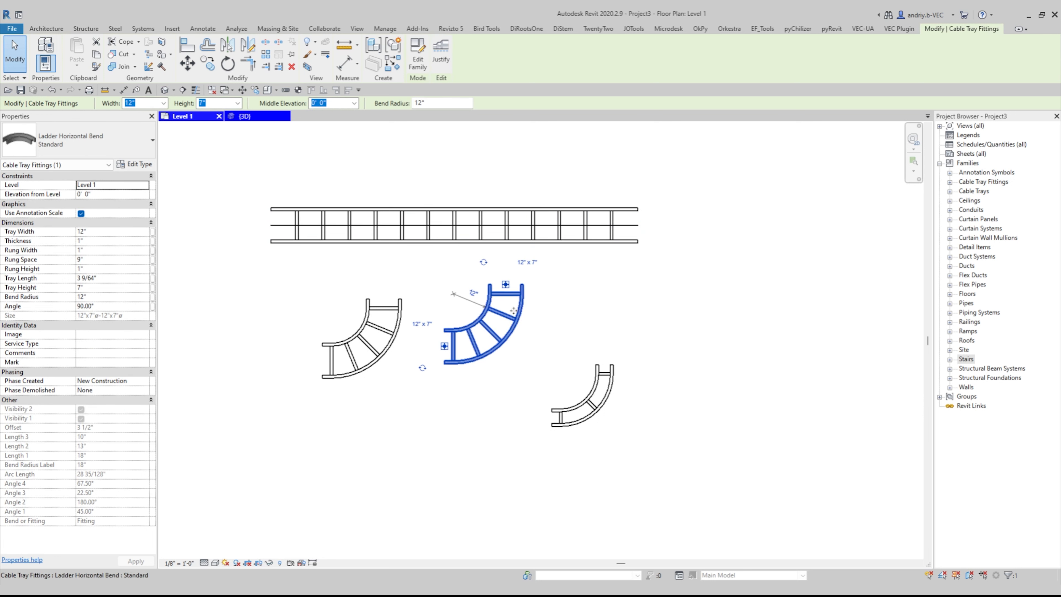
right_click(522, 304)
click(618, 298)
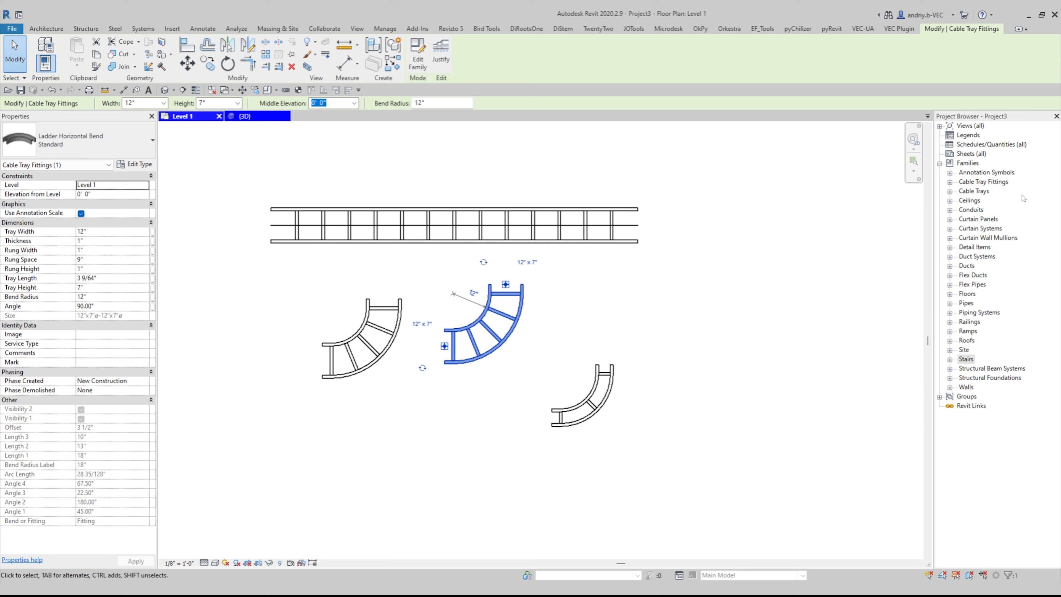
Find the Ladder Horizontal Bend family among the project's Cable Tray Fittings and open it for editing
click(966, 184)
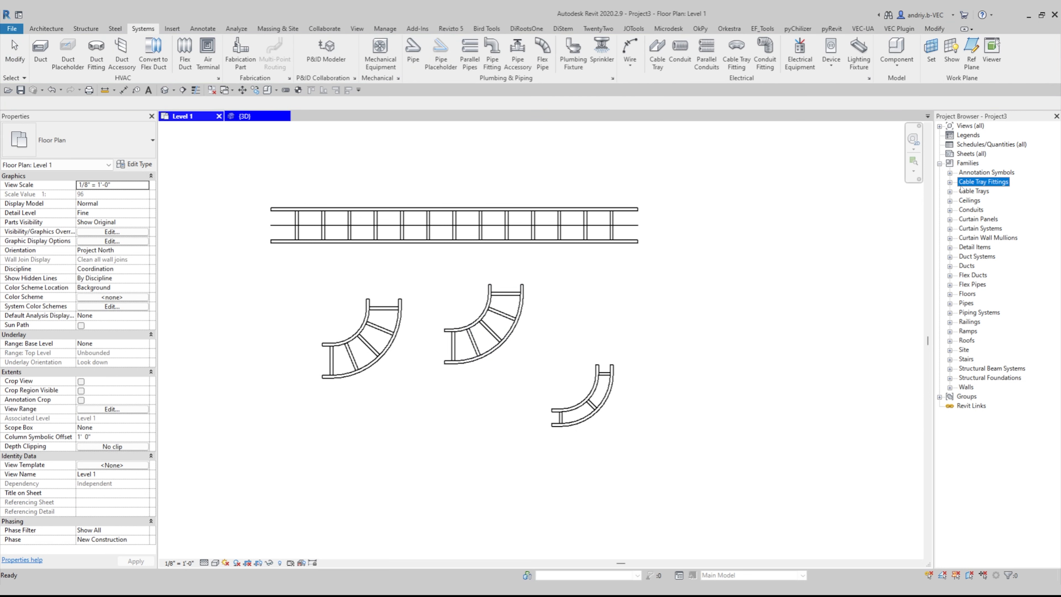
click(950, 182)
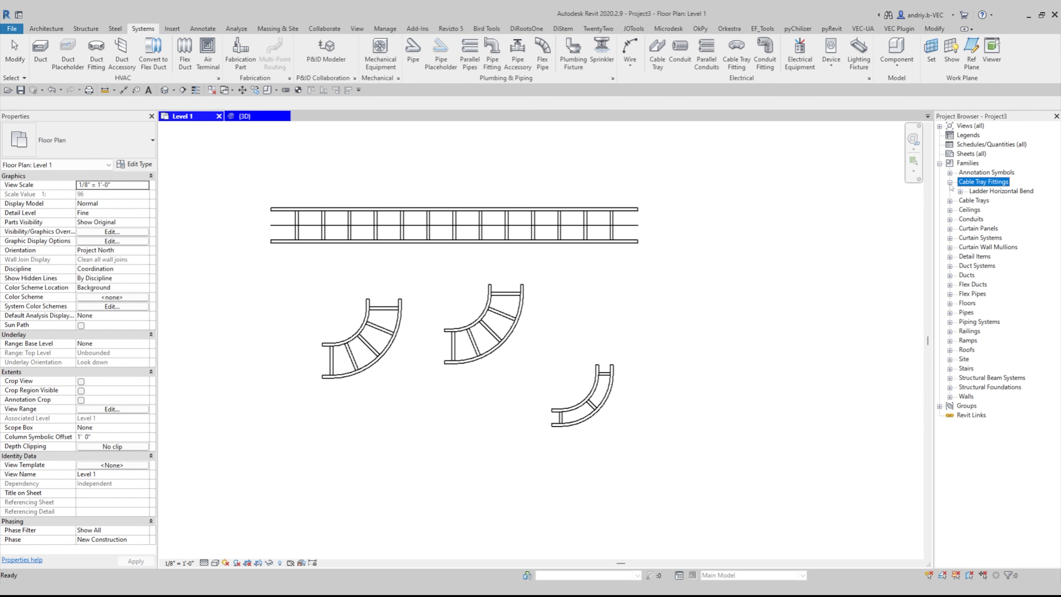
click(960, 191)
click(972, 191)
right_click(971, 192)
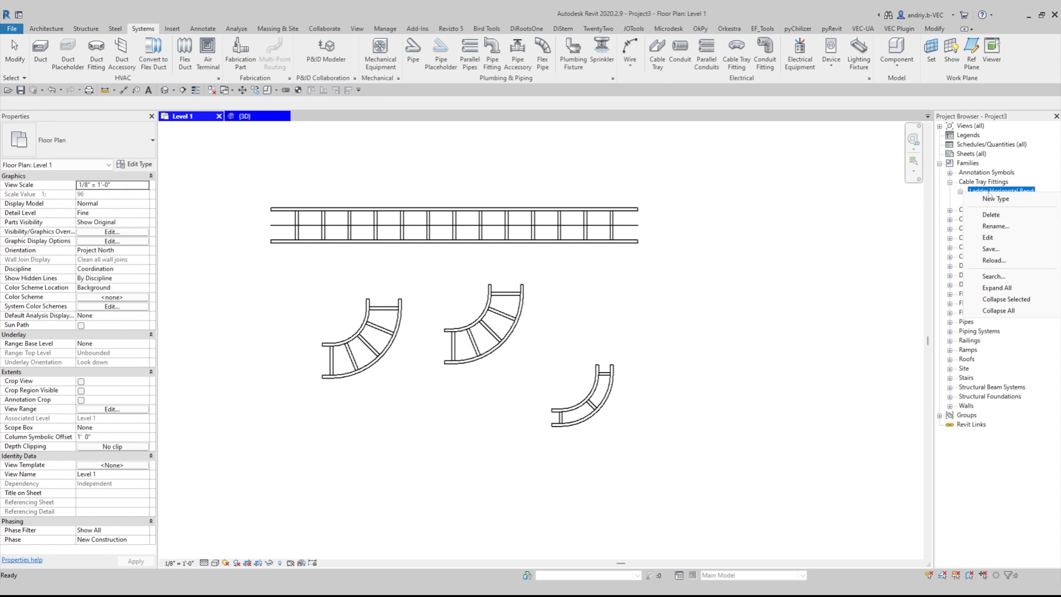
click(1036, 191)
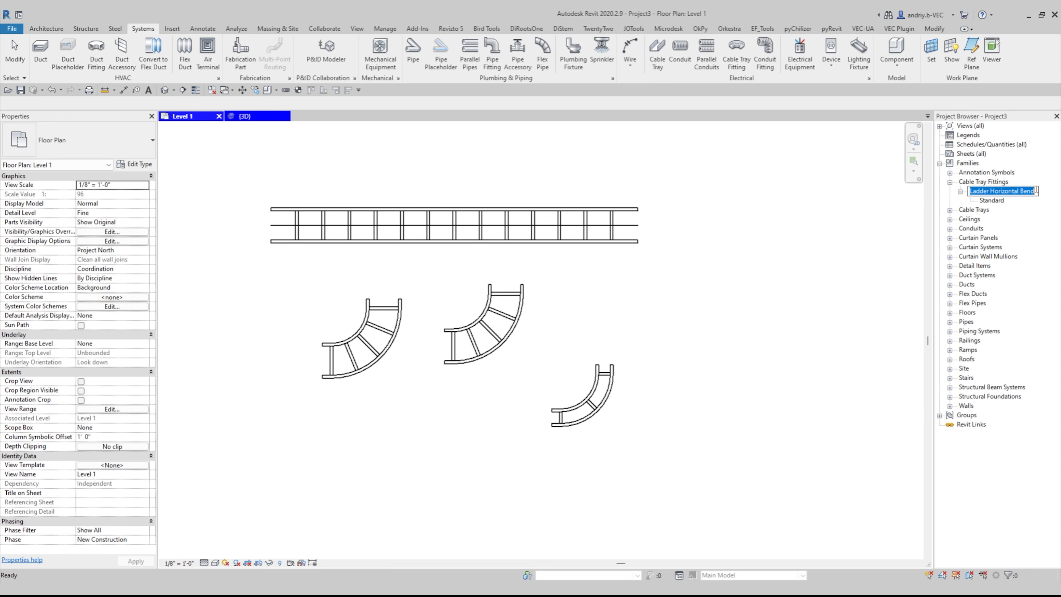
click(1001, 202)
click(1000, 192)
right_click(992, 192)
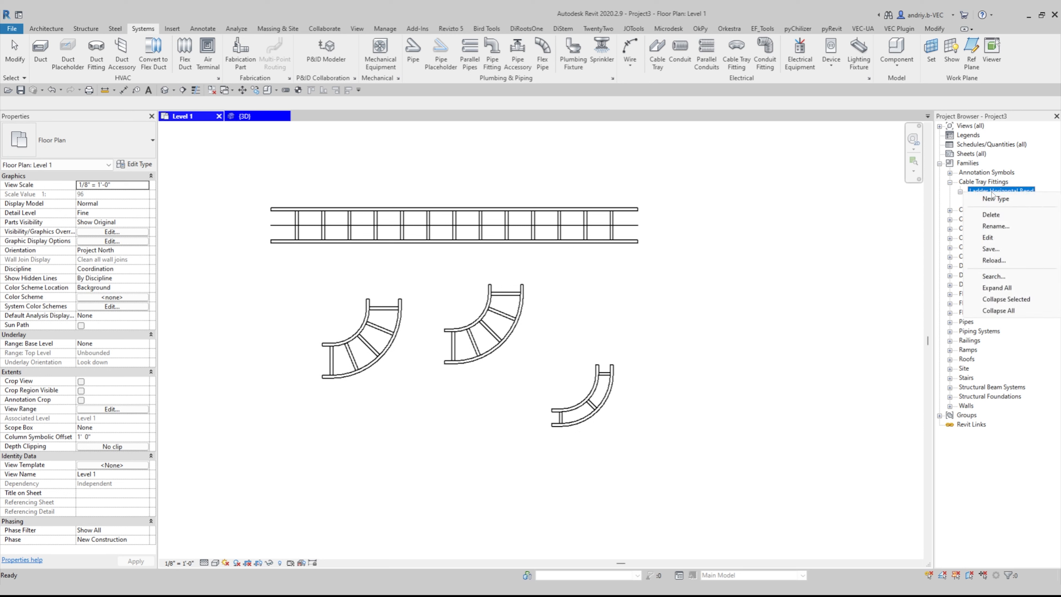
click(997, 239)
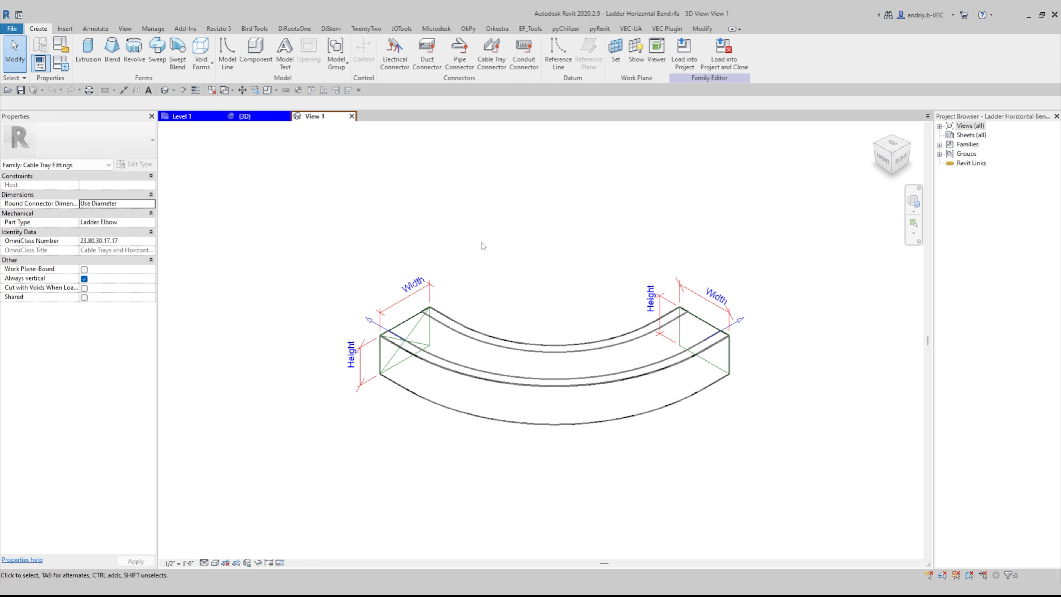
Compare the opened bend family with the placed bends in the project's 3D view and Level 1 floor plan
click(264, 119)
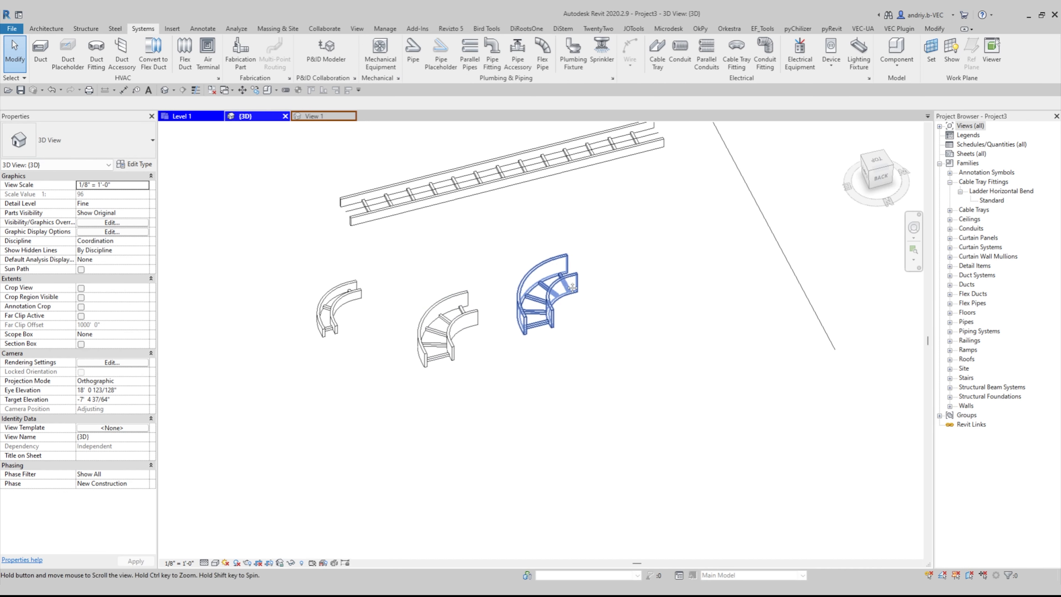
middle_drag(572, 287, 582, 298)
click(318, 117)
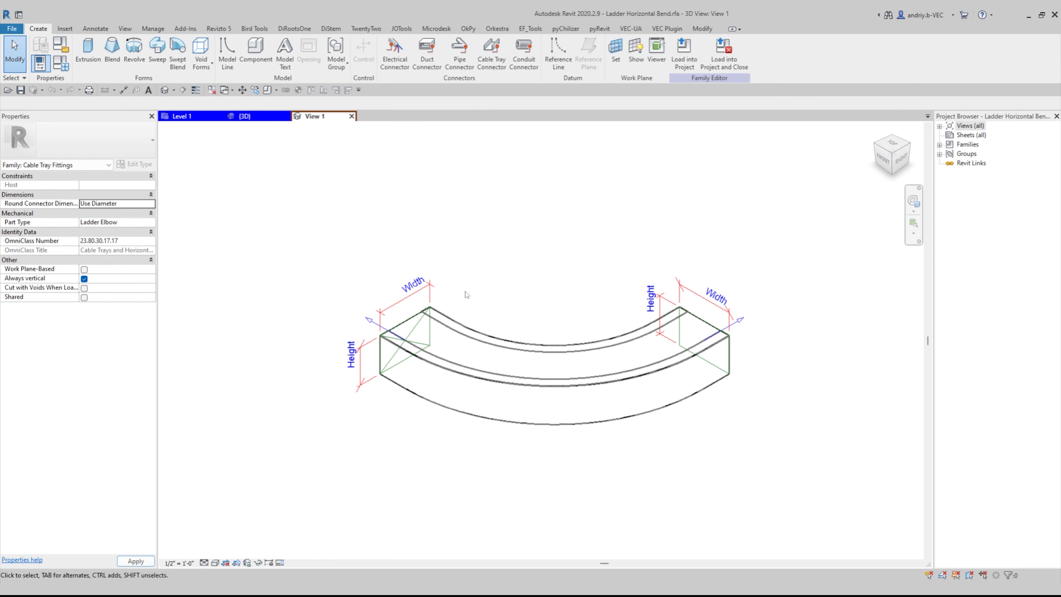
click(198, 119)
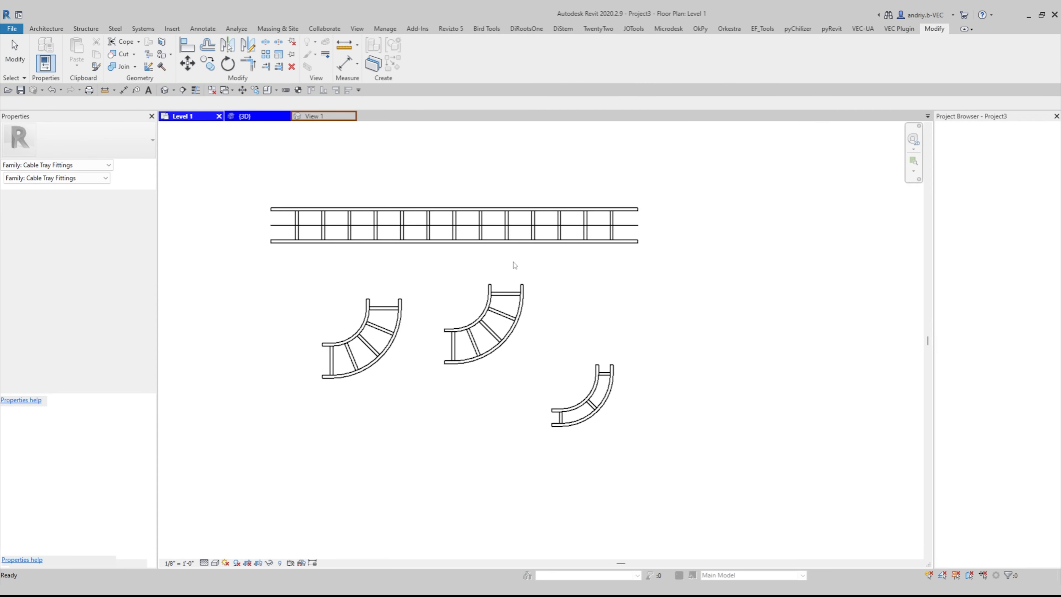
middle_drag(432, 263, 497, 296)
drag(537, 205, 491, 300)
click(490, 297)
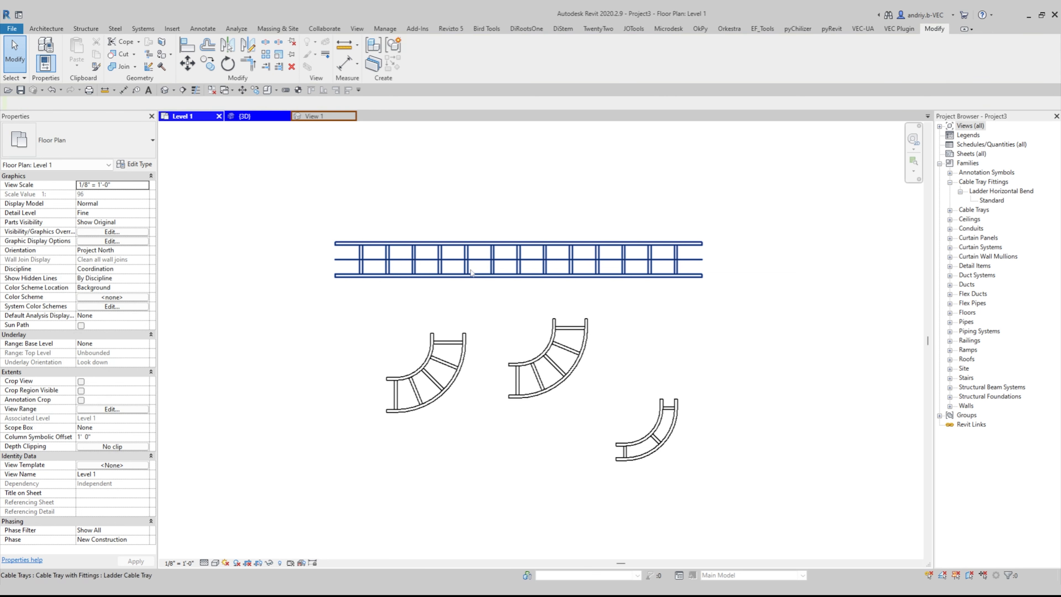
Select the cable tray, list the project's Cable Trays families and check which commands Cable Tray with Fittings offers
click(651, 260)
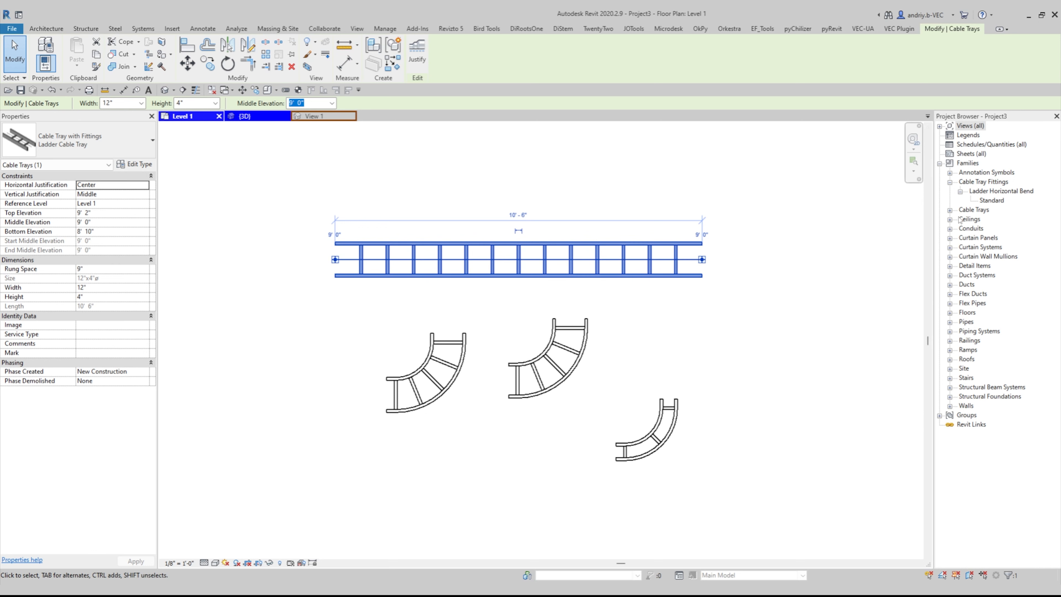
click(951, 210)
right_click(973, 220)
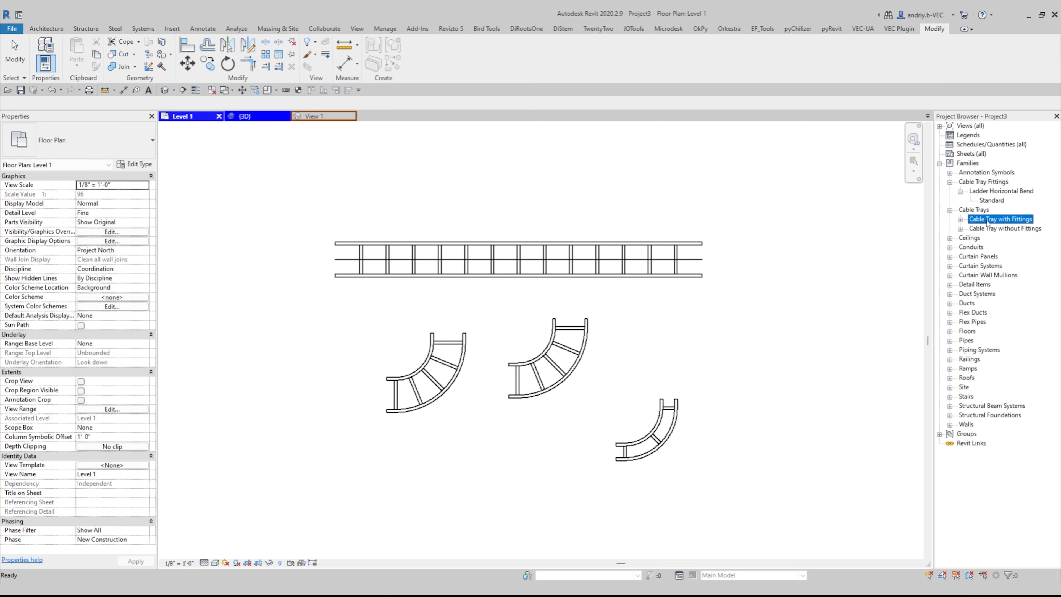
click(997, 220)
click(961, 220)
right_click(988, 225)
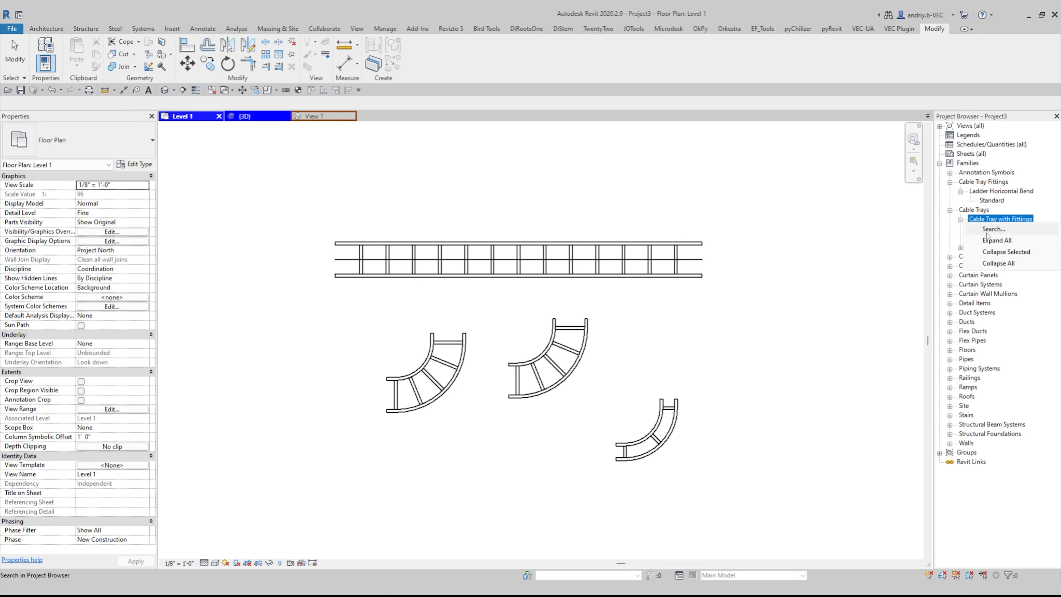
click(987, 202)
click(695, 275)
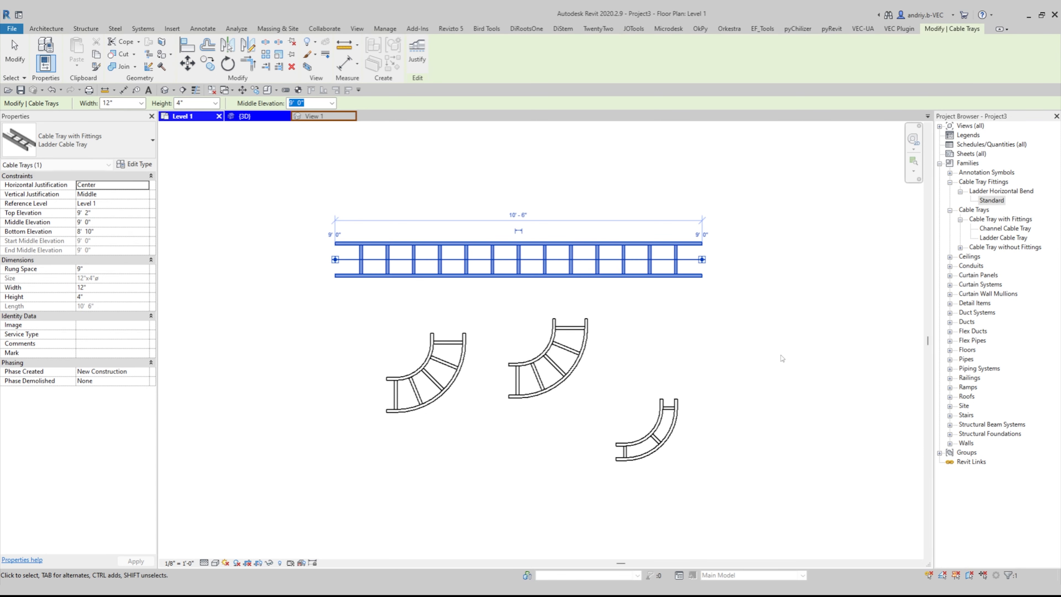
click(740, 354)
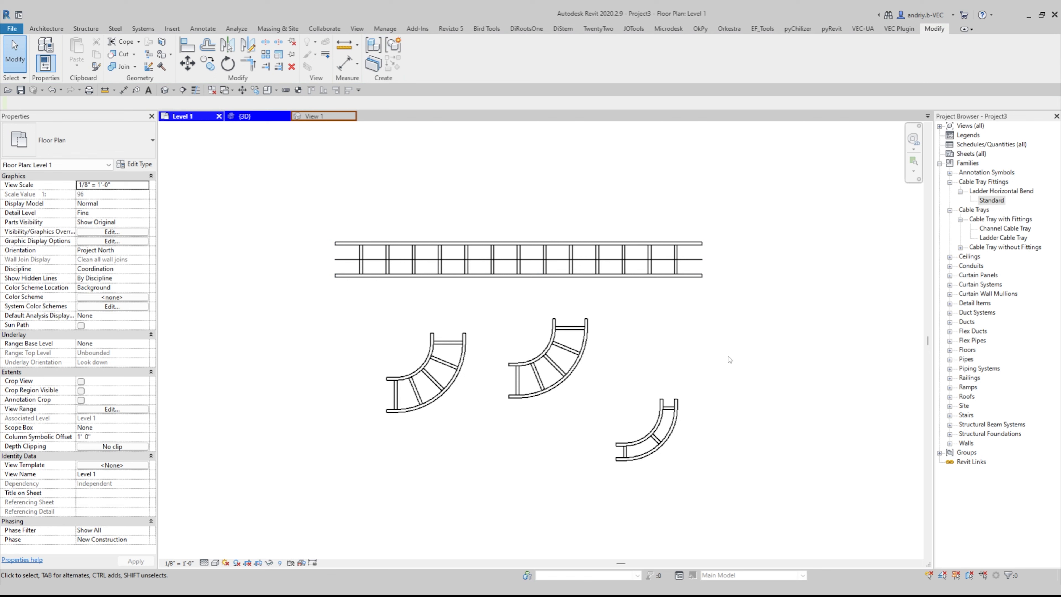
Return to the Ladder Horizontal Bend family and orbit around its geometry to view it from the back
click(320, 116)
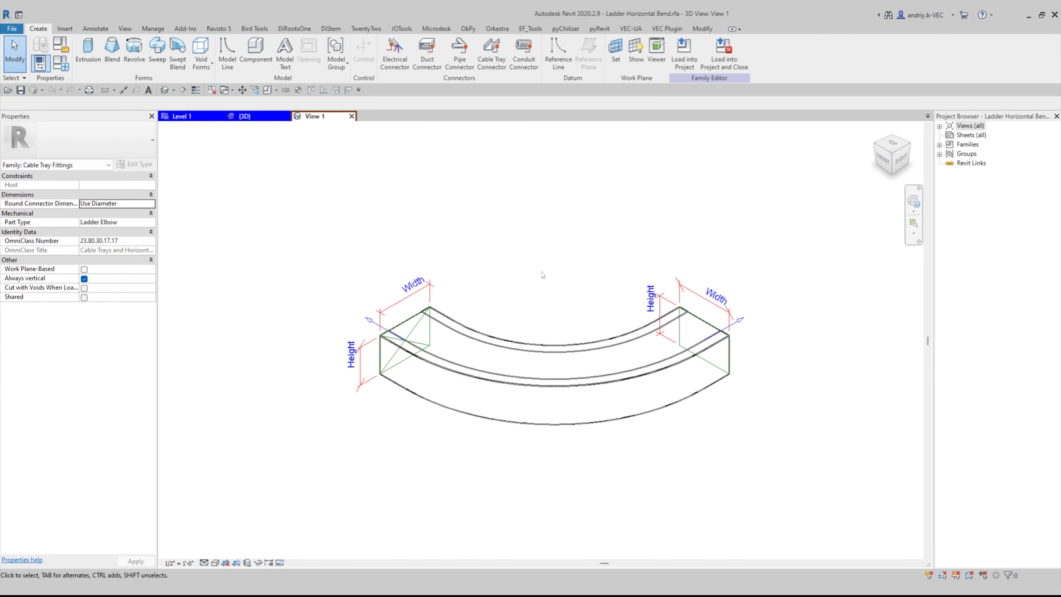
shift+middle_drag(564, 251, 354, 238)
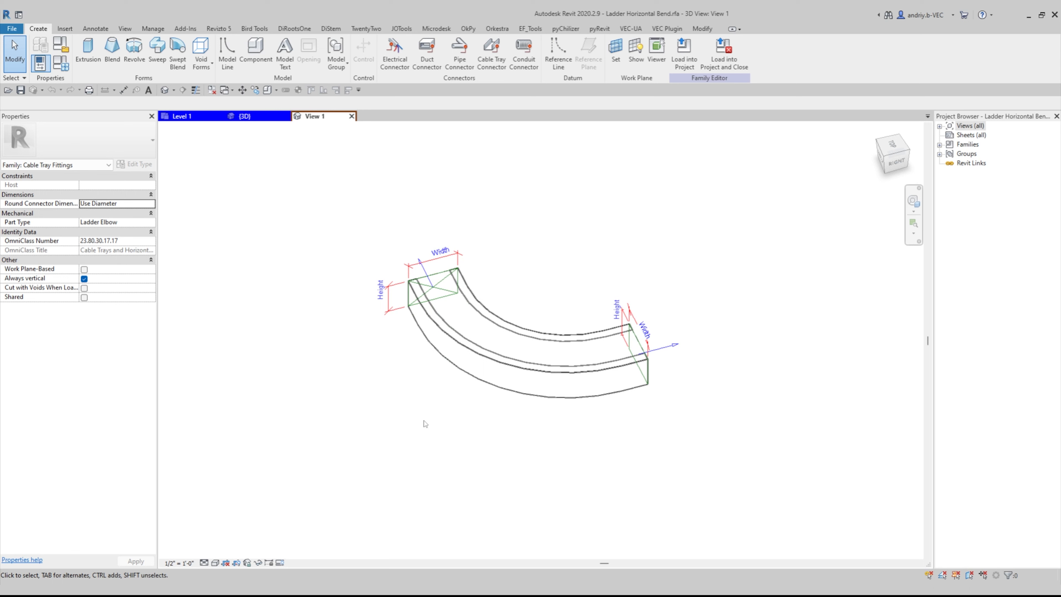
shift+middle_drag(527, 254, 462, 362)
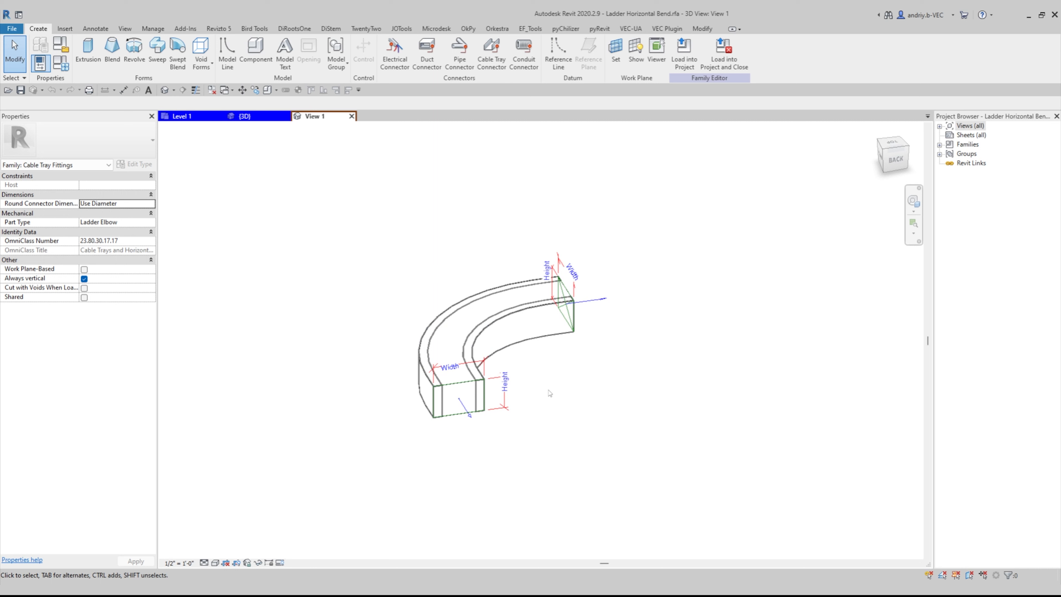
Review the bend family's type parameters and formulas, including the Arc Length parameter's properties, and close them without changes
click(70, 66)
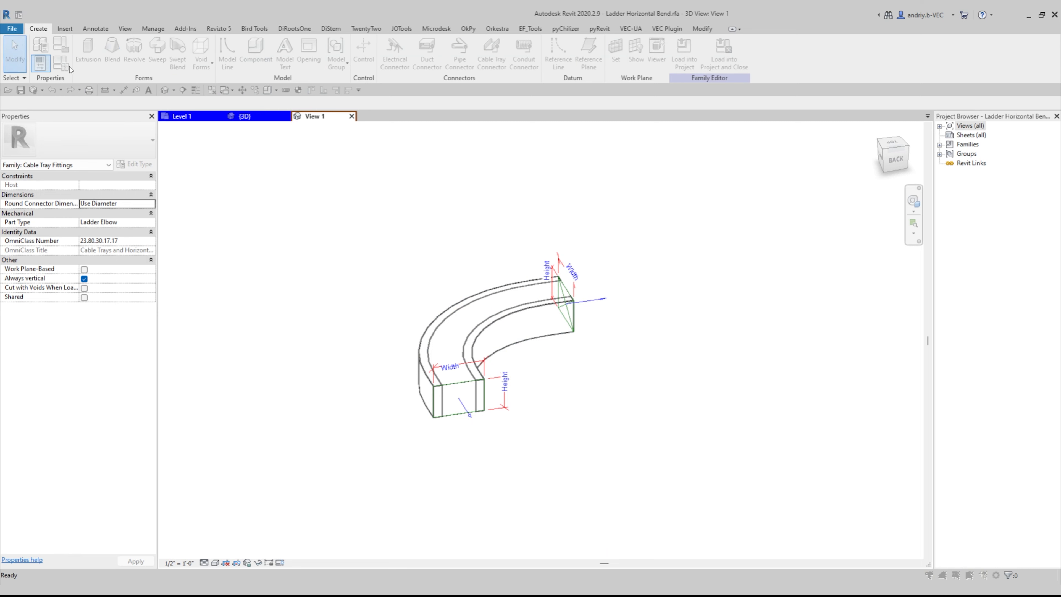
drag(294, 50, 287, 47)
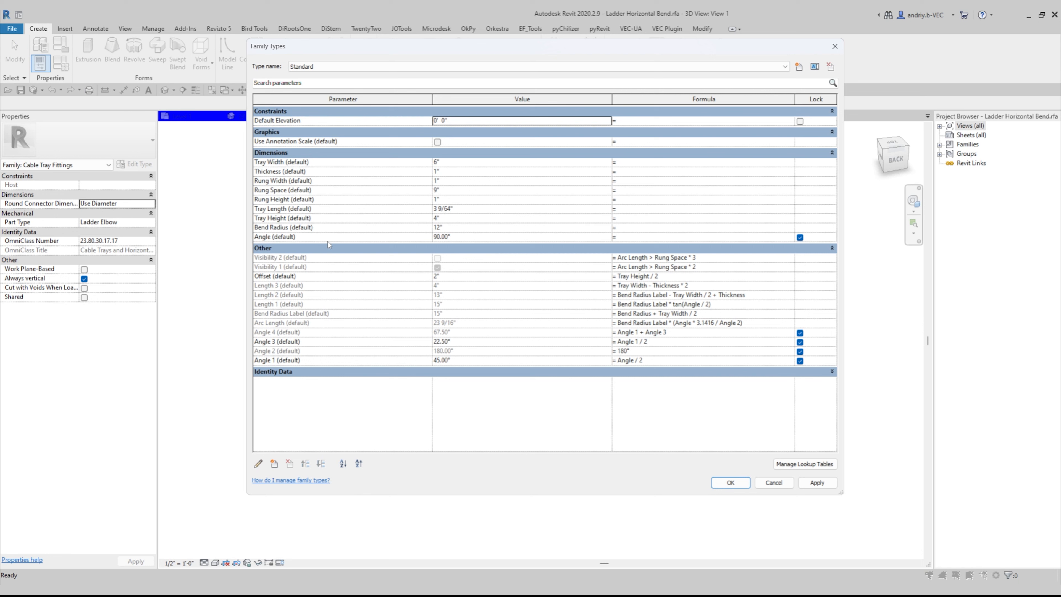
click(275, 463)
key(Escape)
click(258, 463)
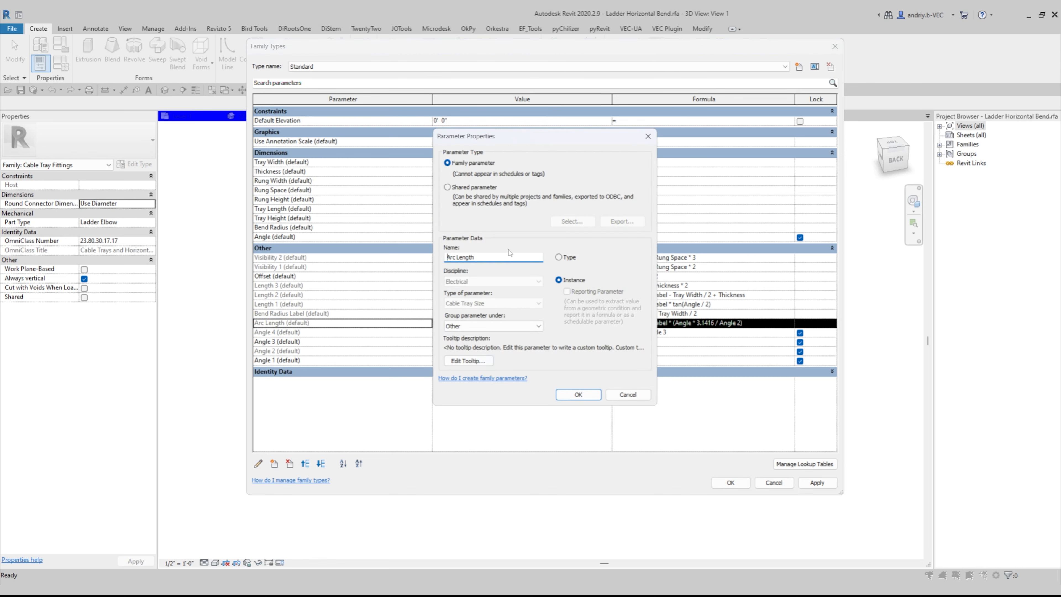
click(649, 136)
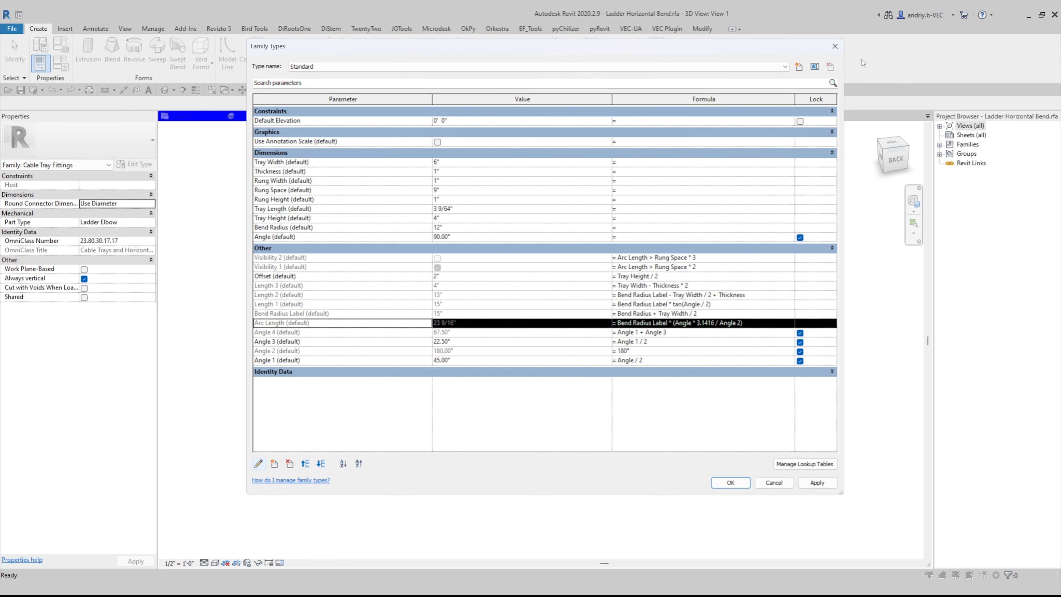
click(835, 46)
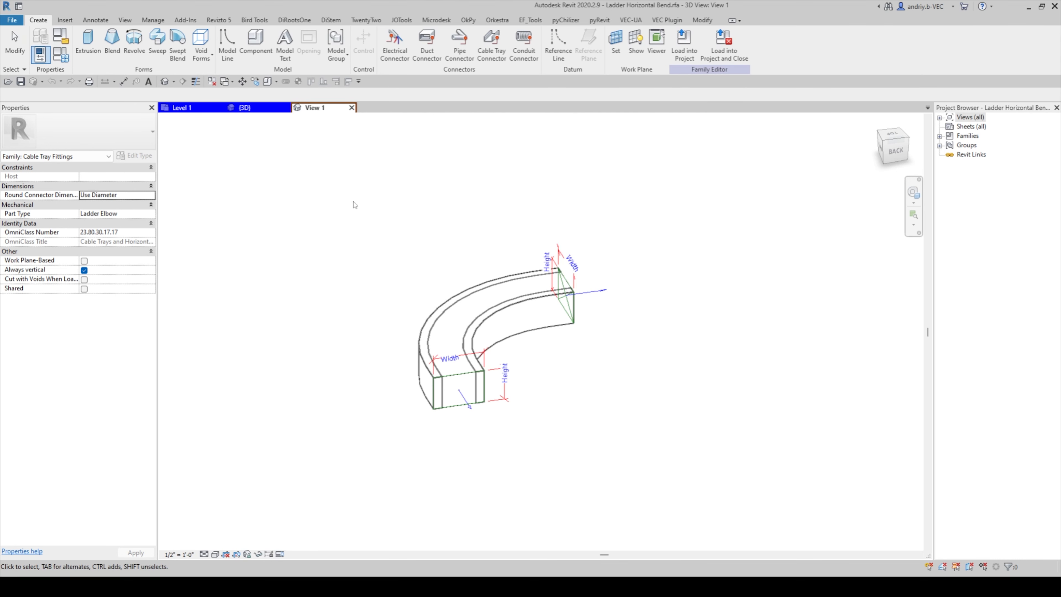
Load the Ladder Horizontal Bend family into the project
middle_drag(489, 293, 484, 297)
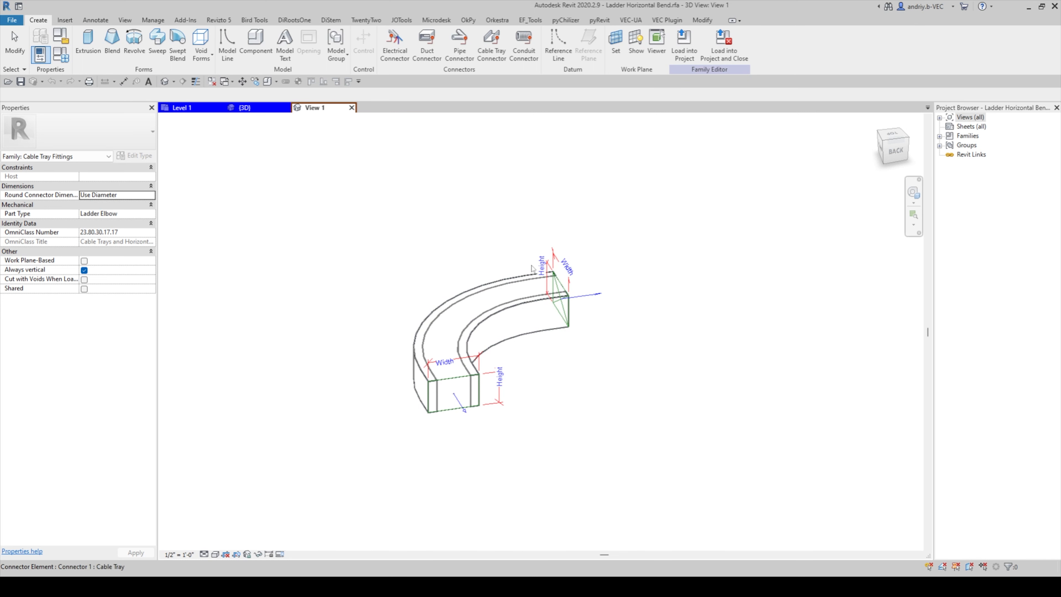
click(688, 48)
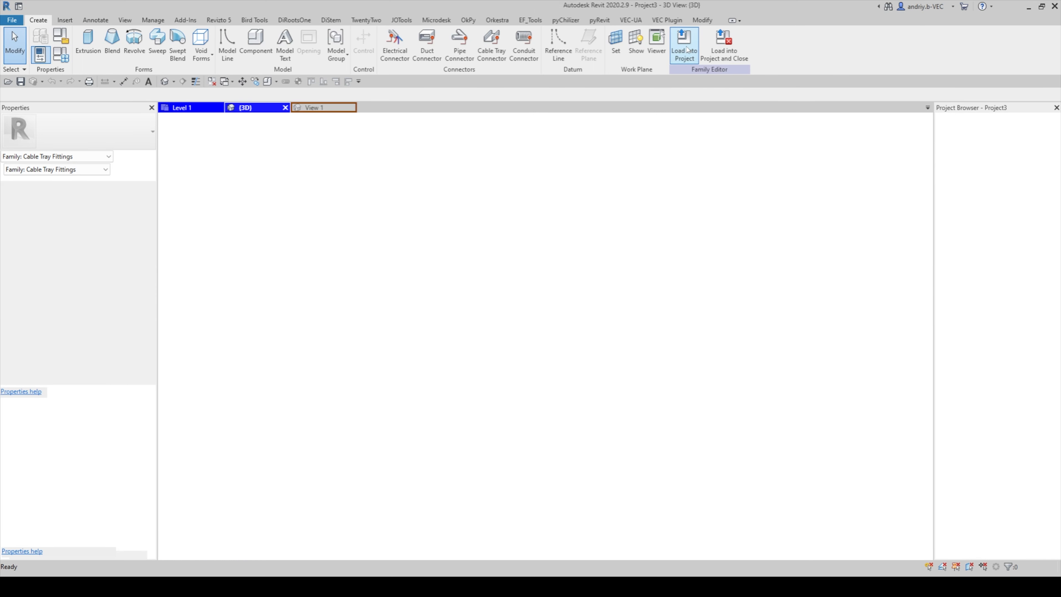
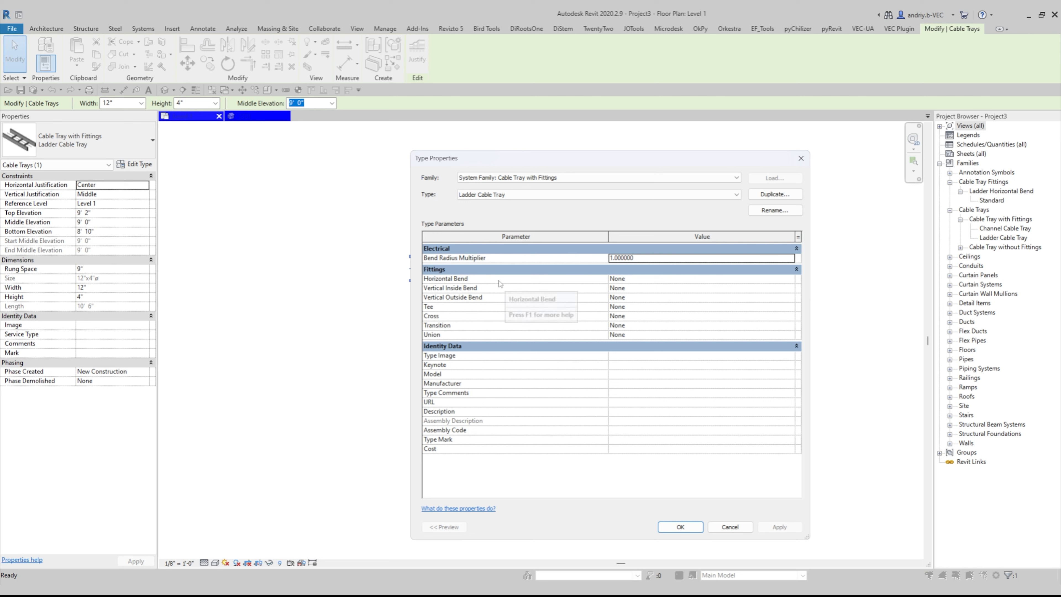
Set the Ladder Cable Tray type's Horizontal Bend fitting to Ladder Horizontal Bend: Standard
click(711, 279)
click(652, 279)
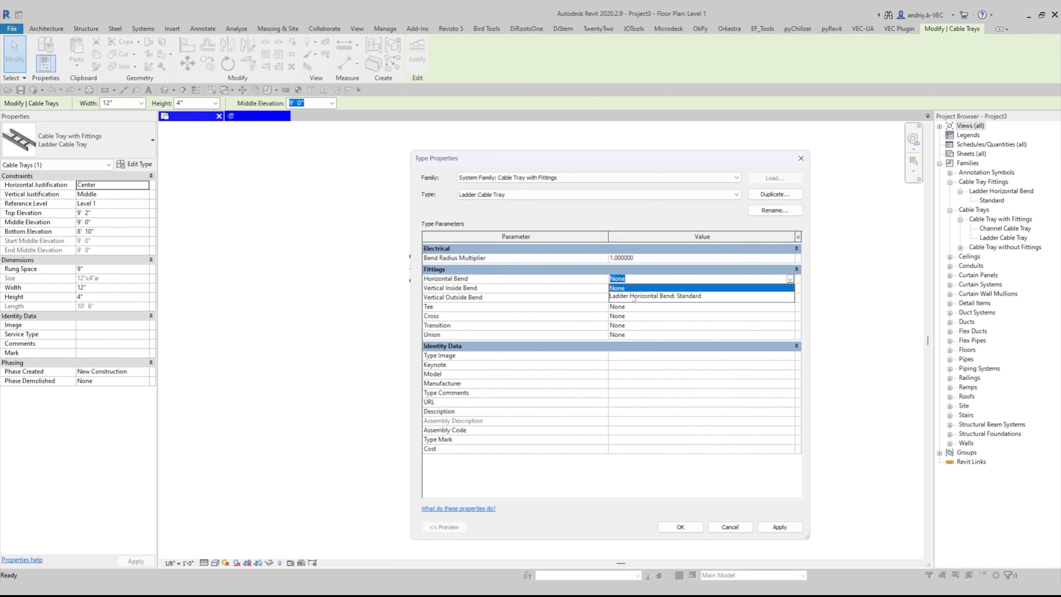
click(643, 296)
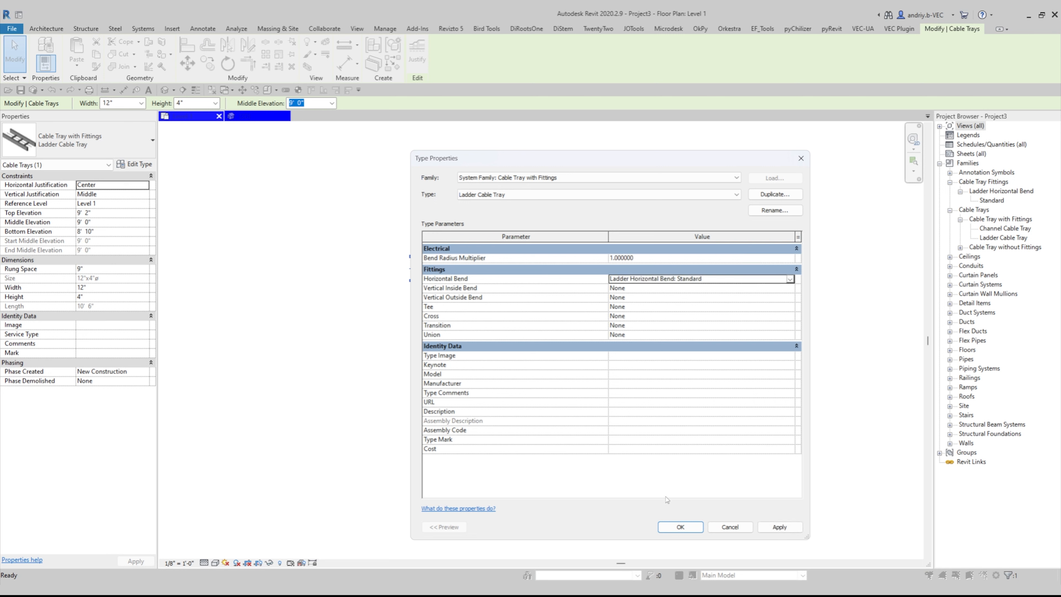
Apply the type change and extend the ladder cable tray from its right end down, left and up as one connected run
click(680, 527)
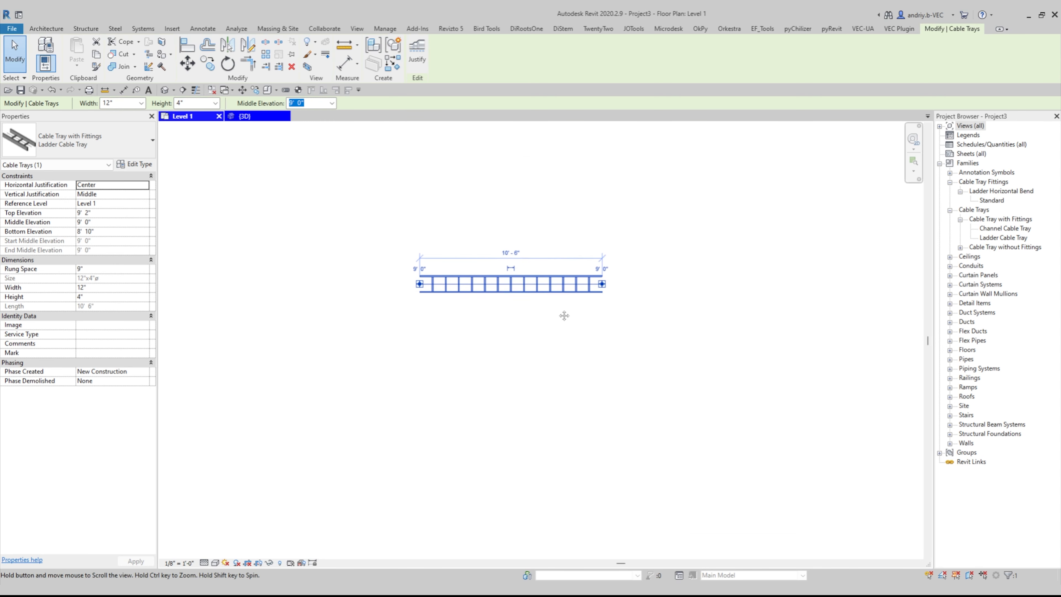
right_click(604, 284)
click(609, 332)
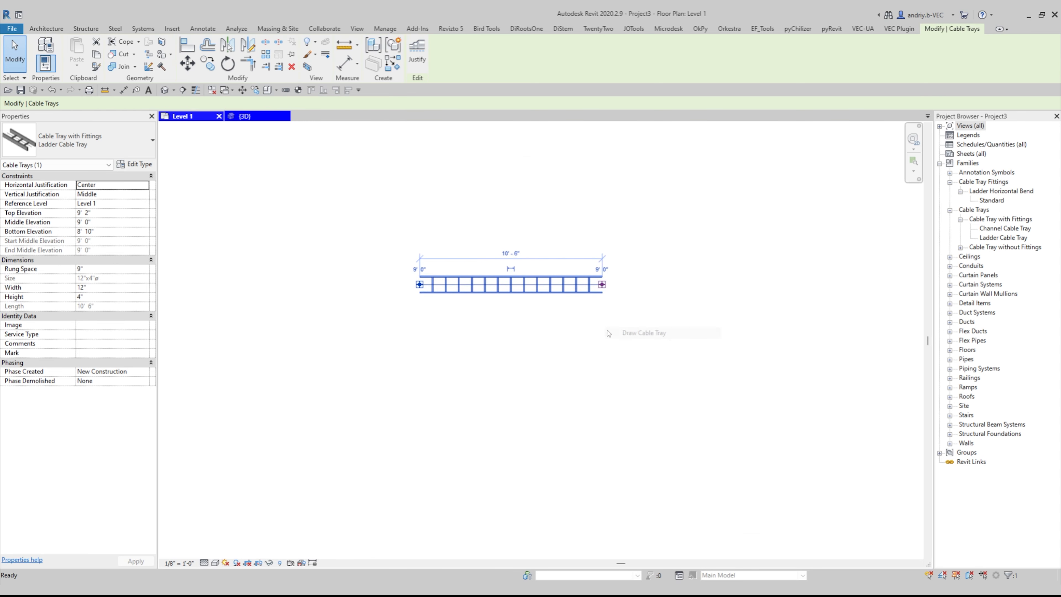
click(603, 474)
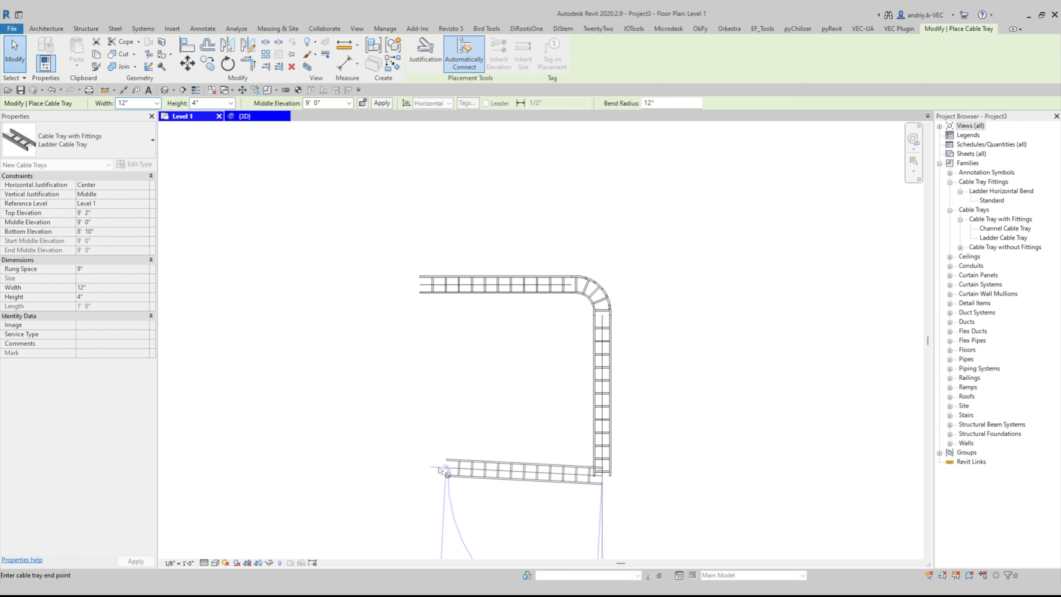
click(420, 475)
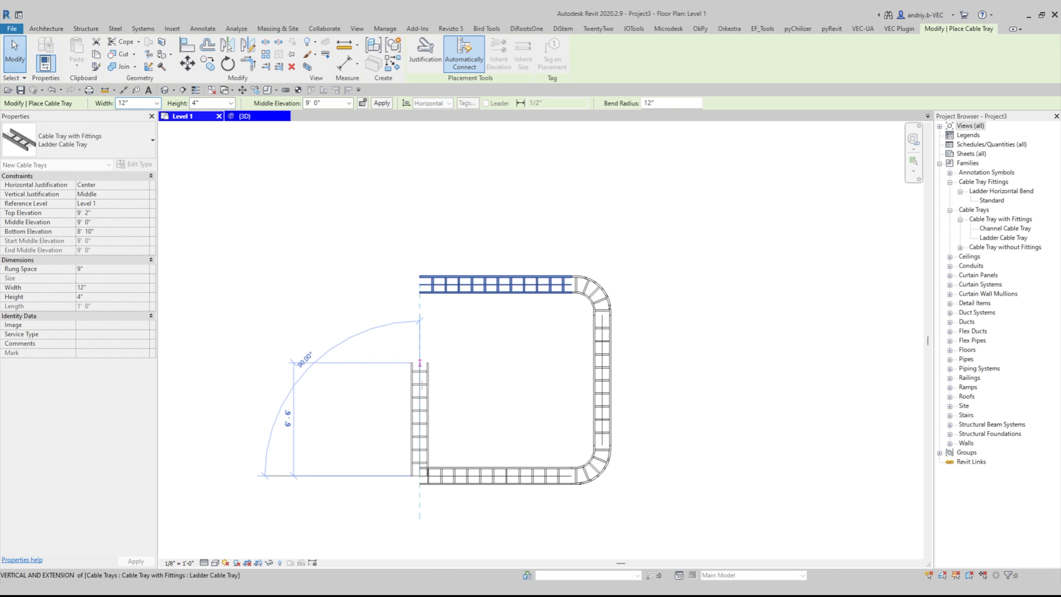
click(193, 476)
click(194, 337)
key(Escape)
key(Escape)
middle_drag(323, 384, 408, 366)
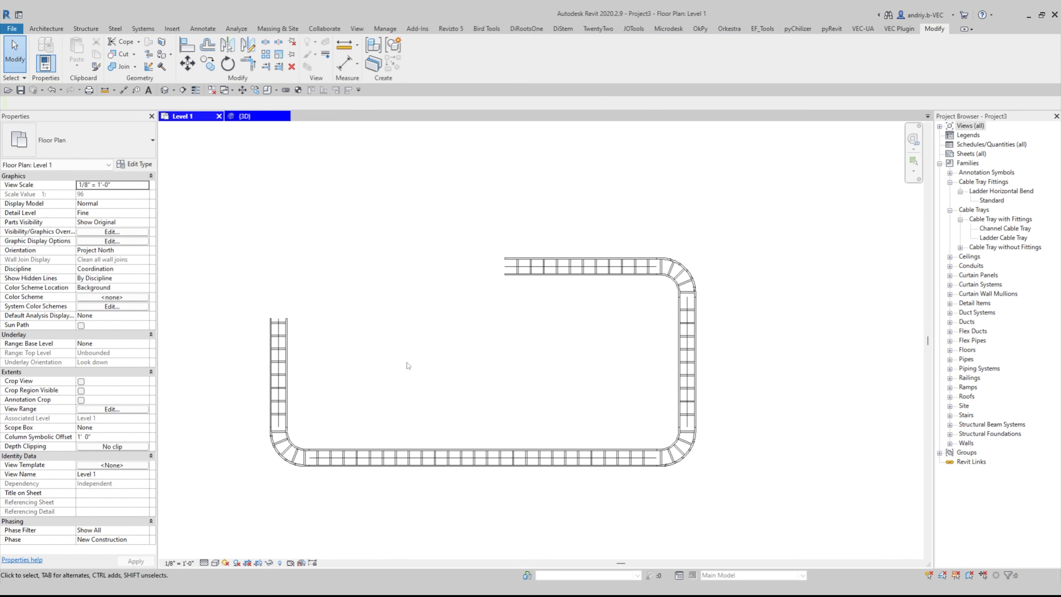
Create a similar straight horizontal ladder cable tray 18' 6" long inside the connected run
click(275, 347)
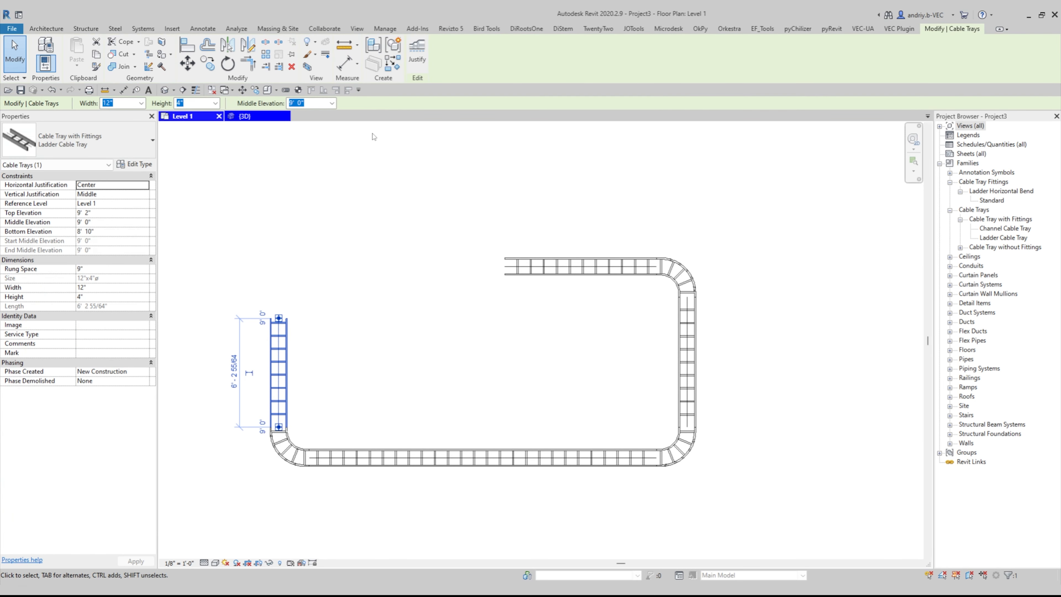
click(392, 63)
click(323, 349)
click(644, 349)
key(Escape)
key(Escape)
Set the separate inner cable tray's width to 24" and height to 12"
click(635, 349)
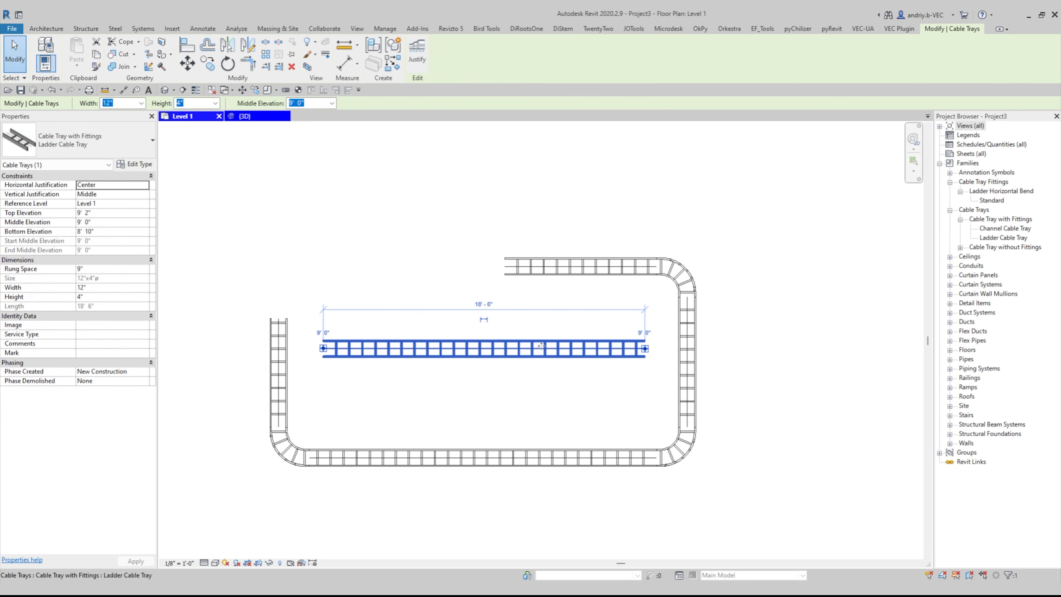
click(141, 102)
click(121, 217)
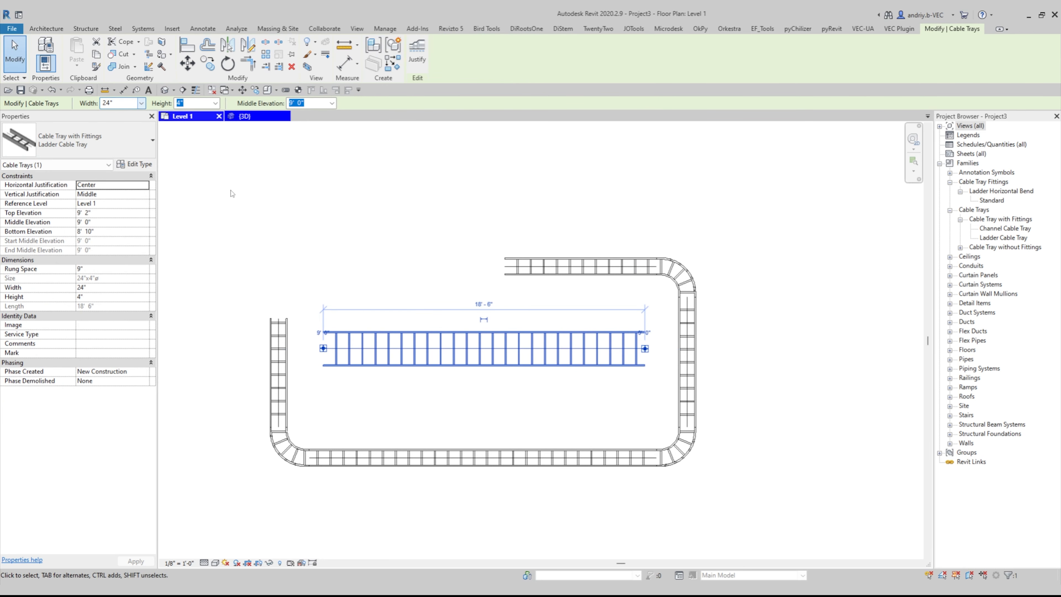
click(215, 103)
click(194, 204)
click(306, 371)
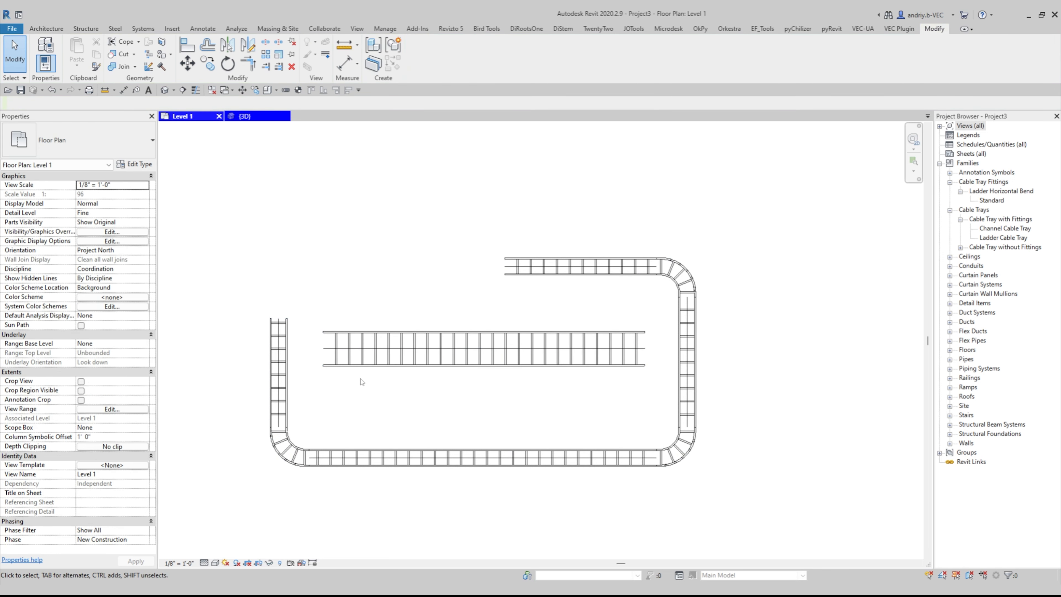
Select the entire connected cable tray run and set its width to 9" and height to 5"
middle_drag(403, 398, 418, 376)
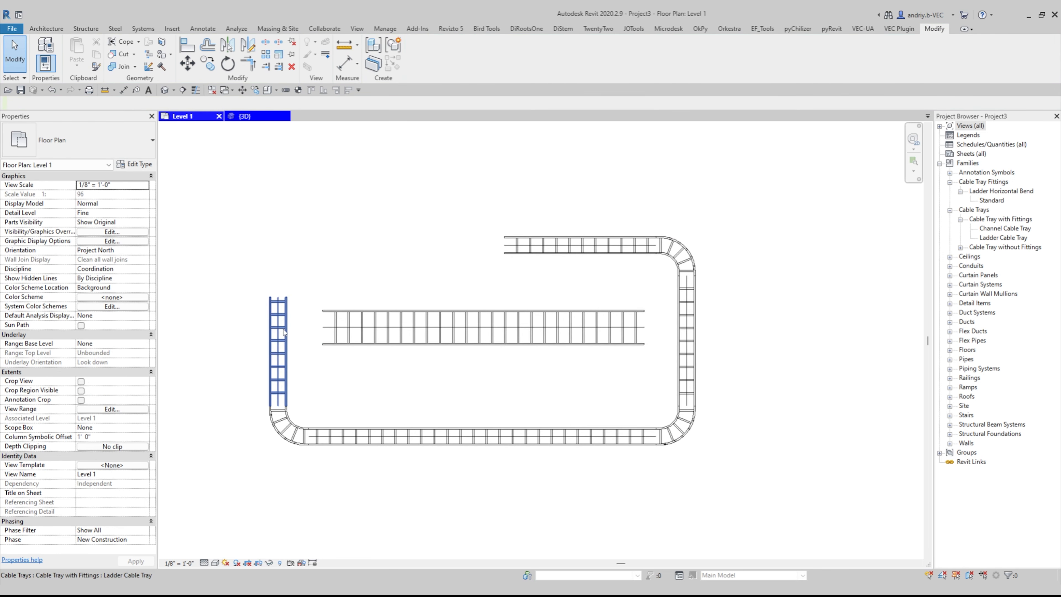
middle_drag(339, 376, 333, 374)
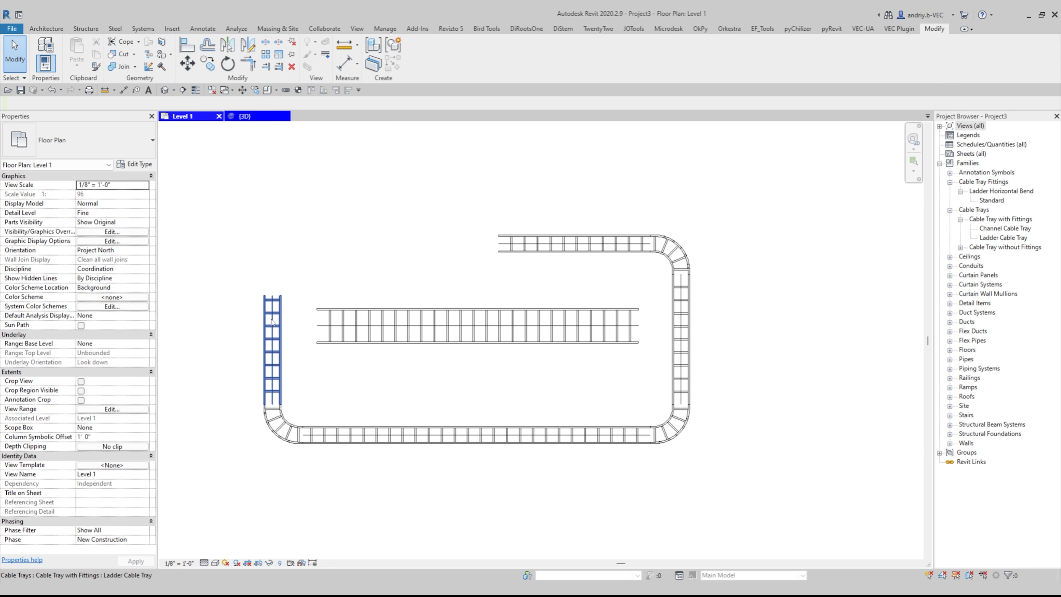
key(Tab)
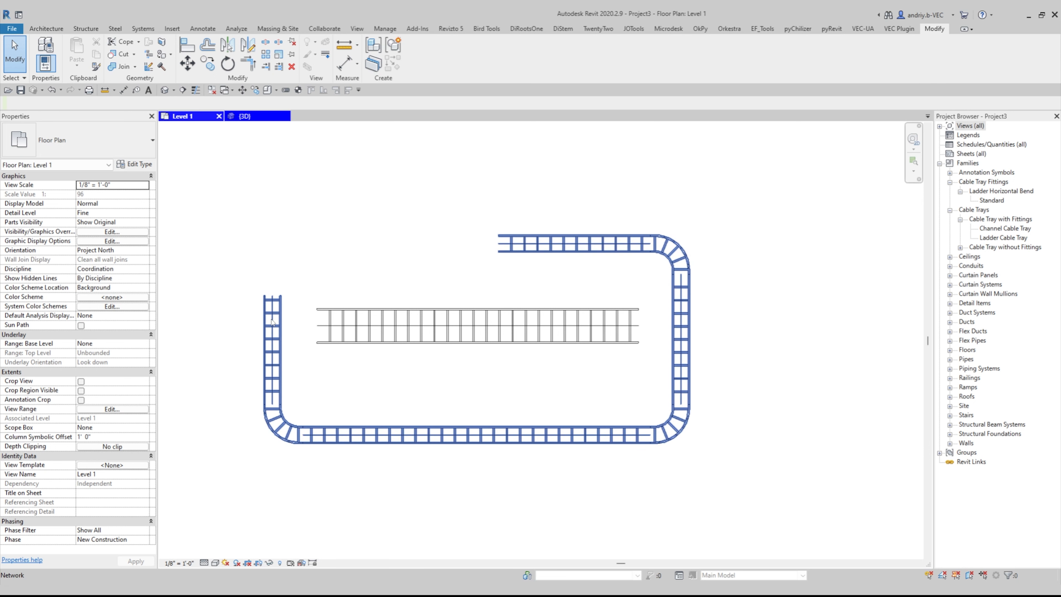
click(273, 322)
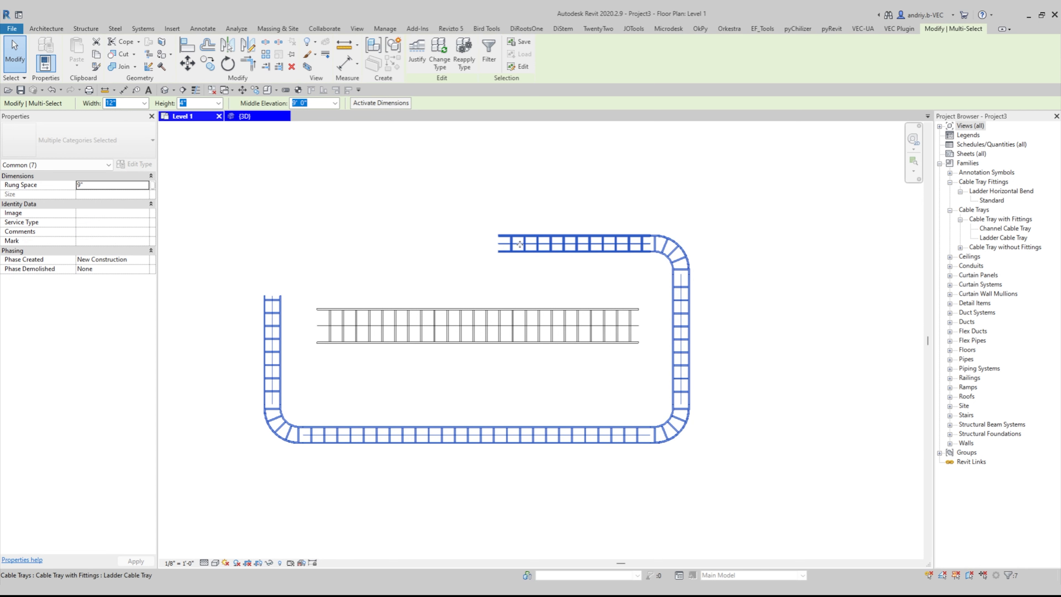
click(144, 104)
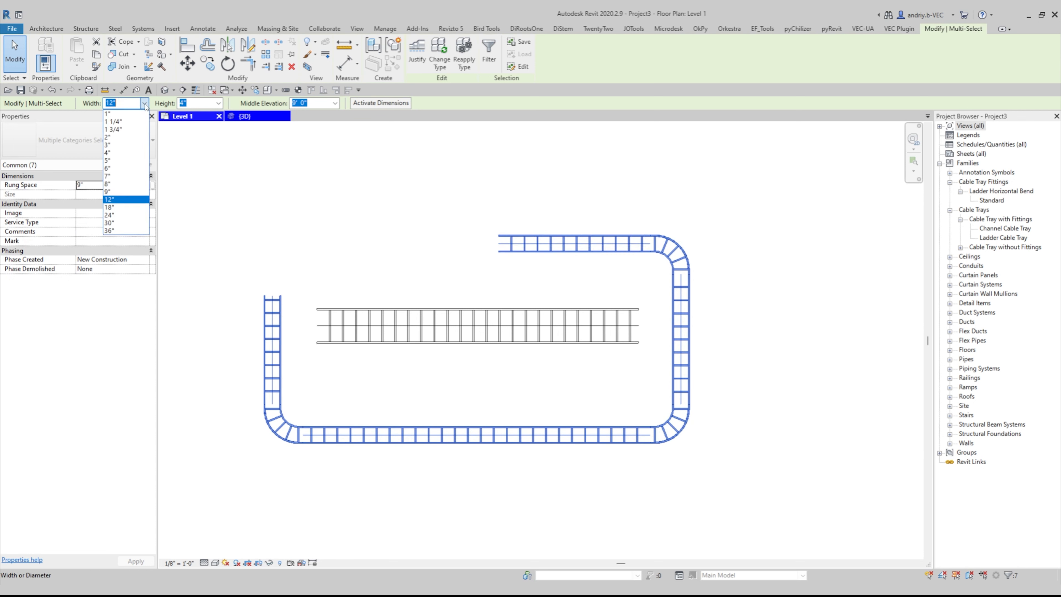
click(132, 192)
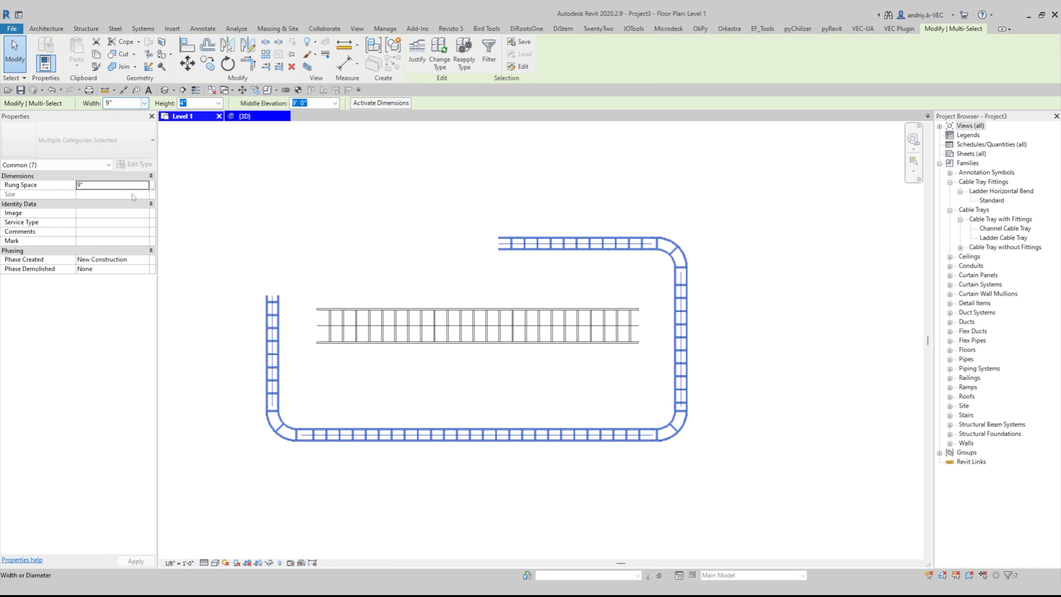
click(218, 103)
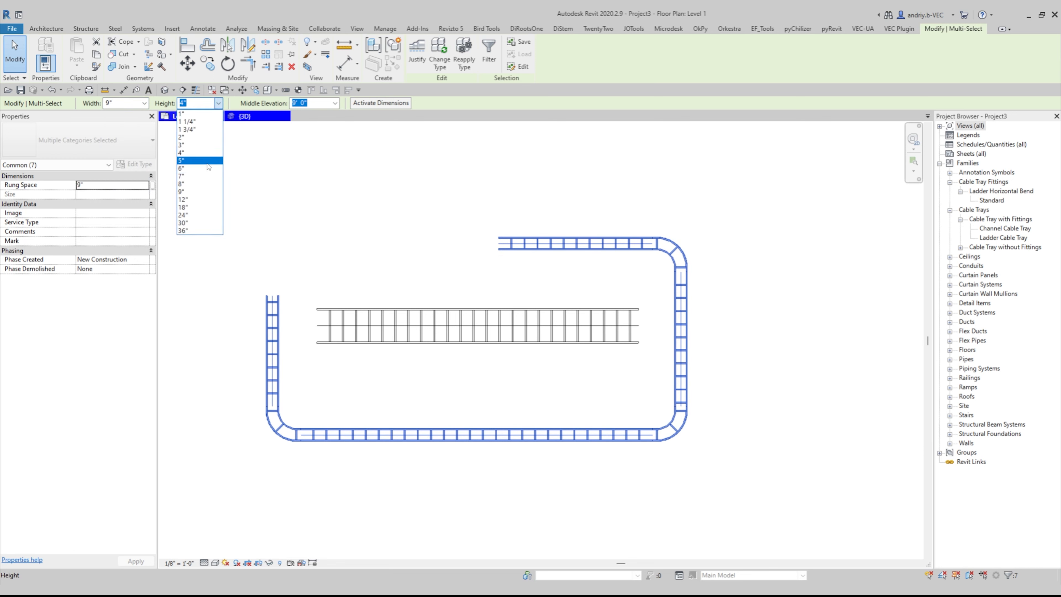
click(207, 165)
click(393, 263)
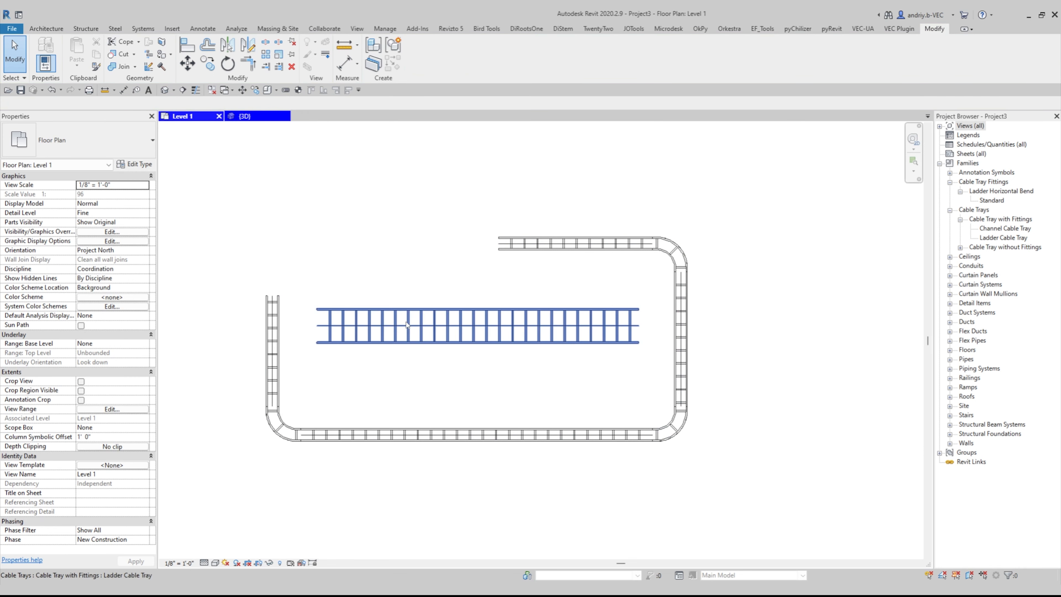
Examine the inner cable tray's instance properties and its Ladder Cable Tray type parameters, then close them and clear the selection
scroll(552, 376, down, 3)
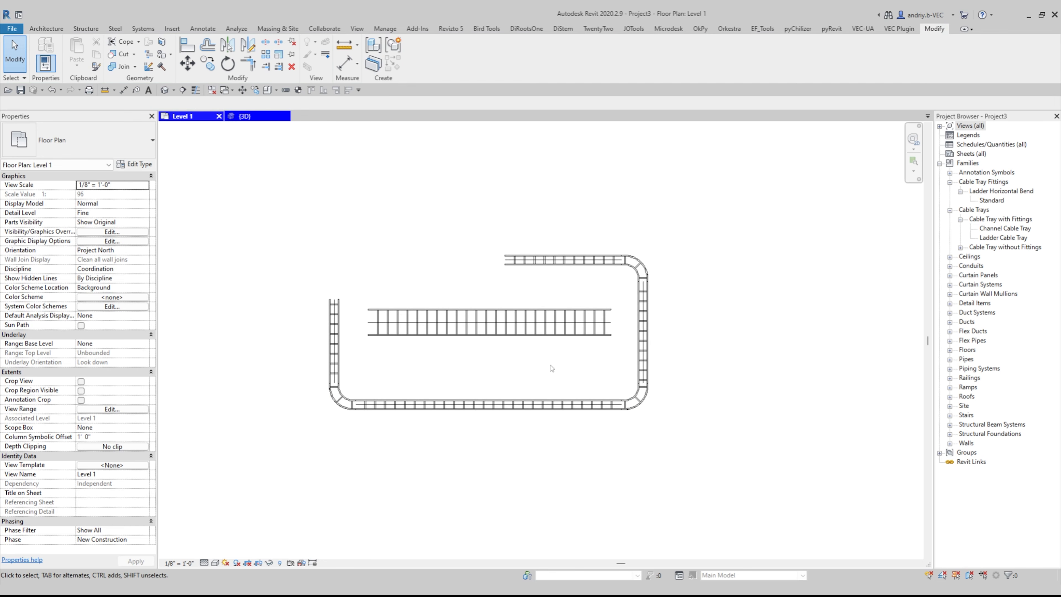
middle_drag(556, 371, 568, 370)
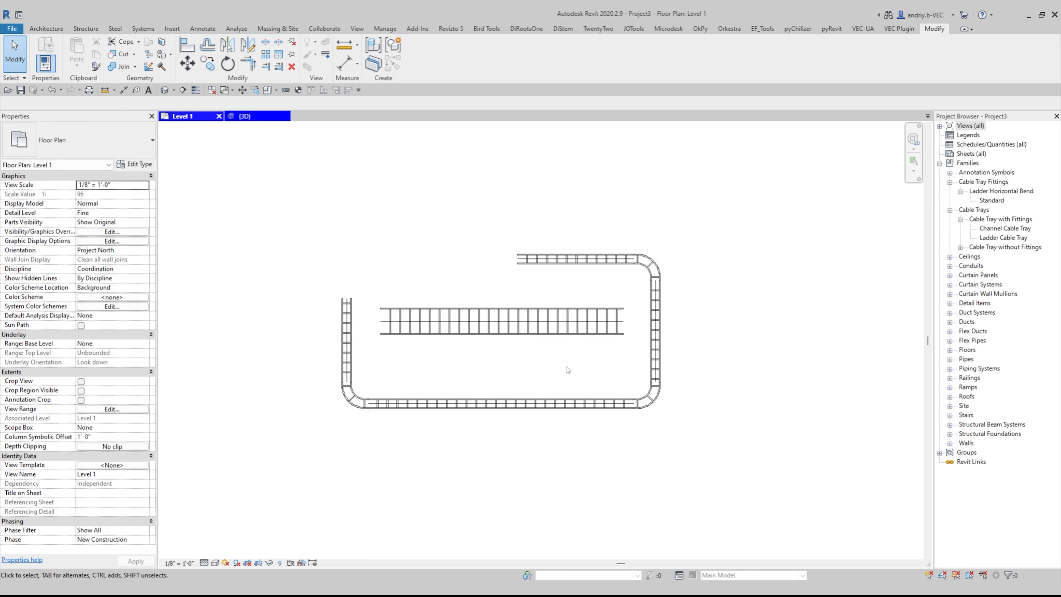
scroll(568, 370, up, 1)
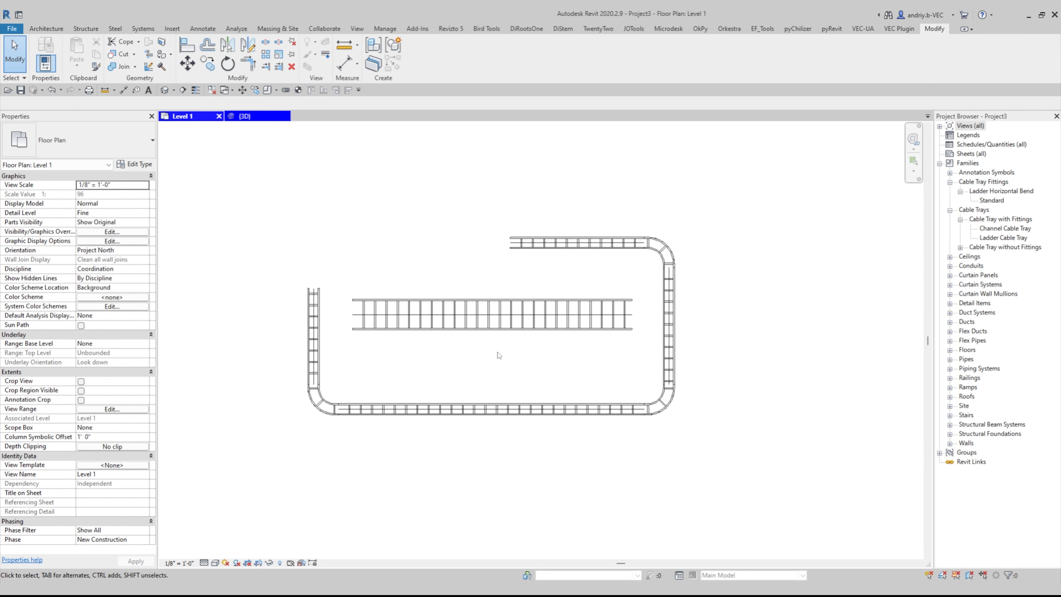
click(502, 326)
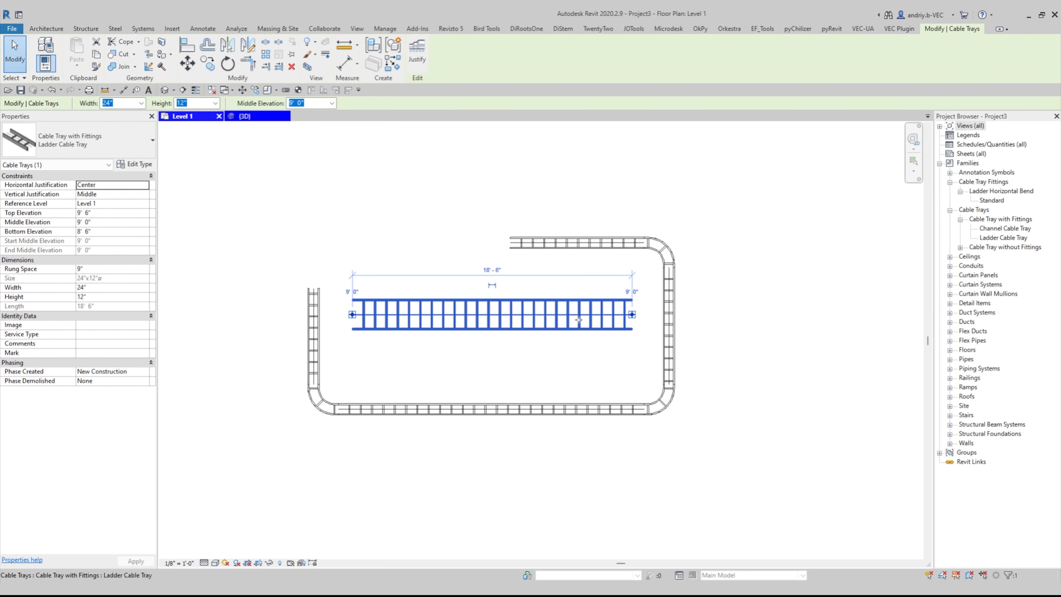
scroll(471, 327, up, 2)
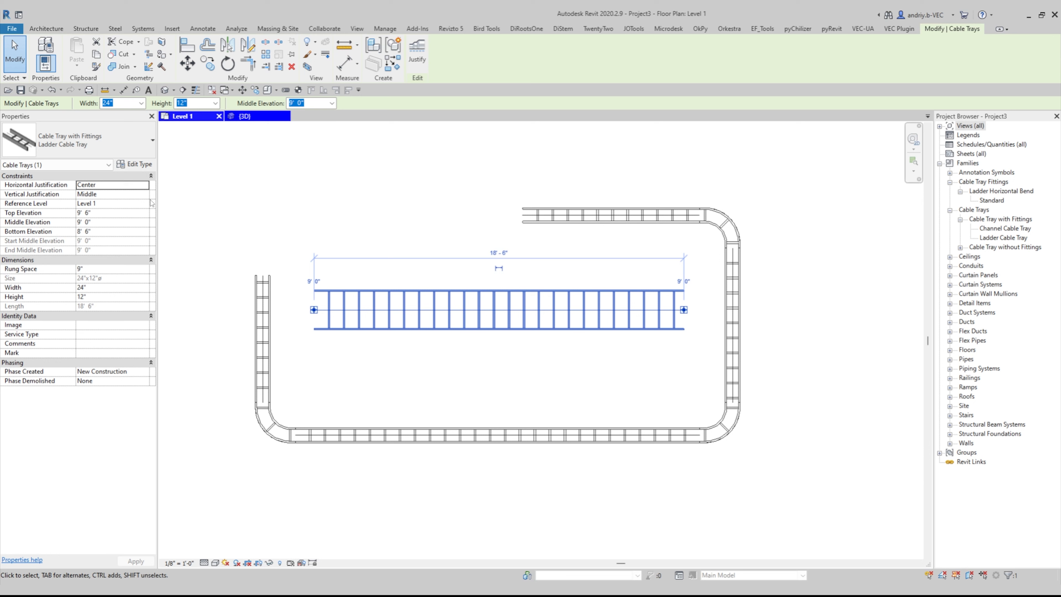
click(135, 164)
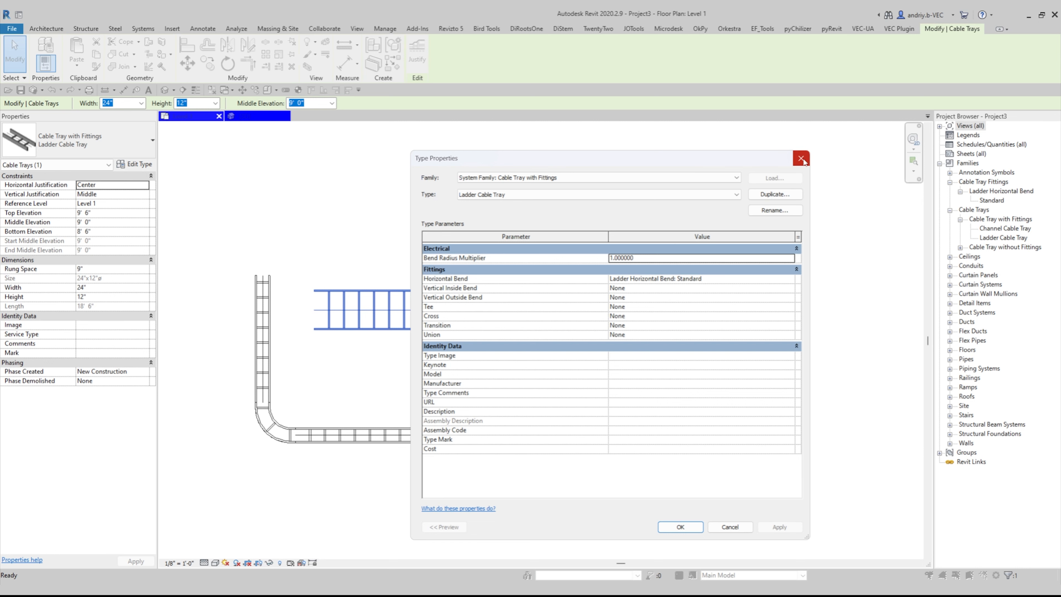
click(802, 159)
click(504, 199)
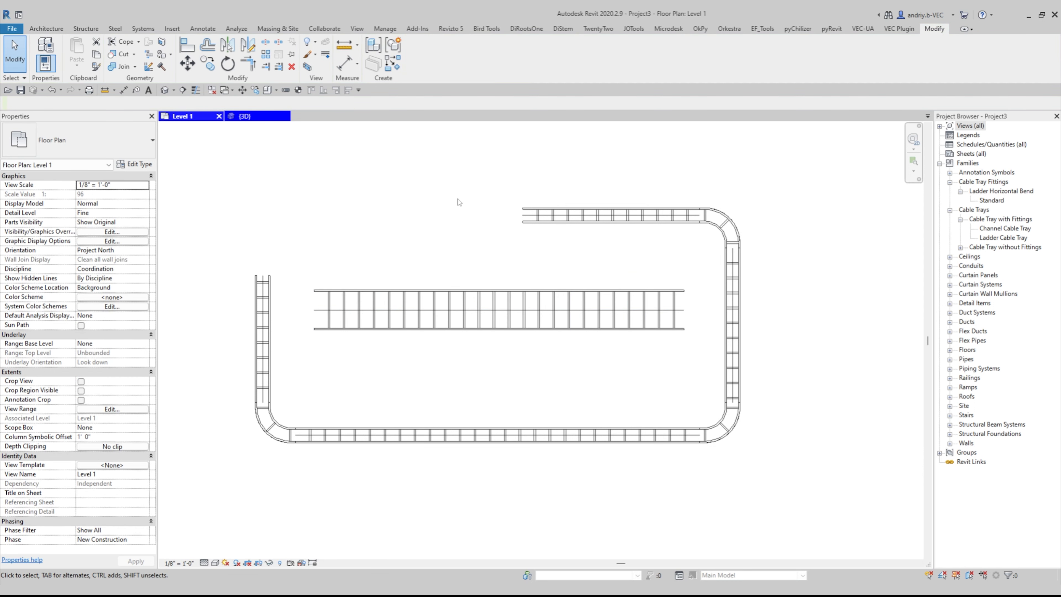
Start a new project parameter and name it ID
click(387, 30)
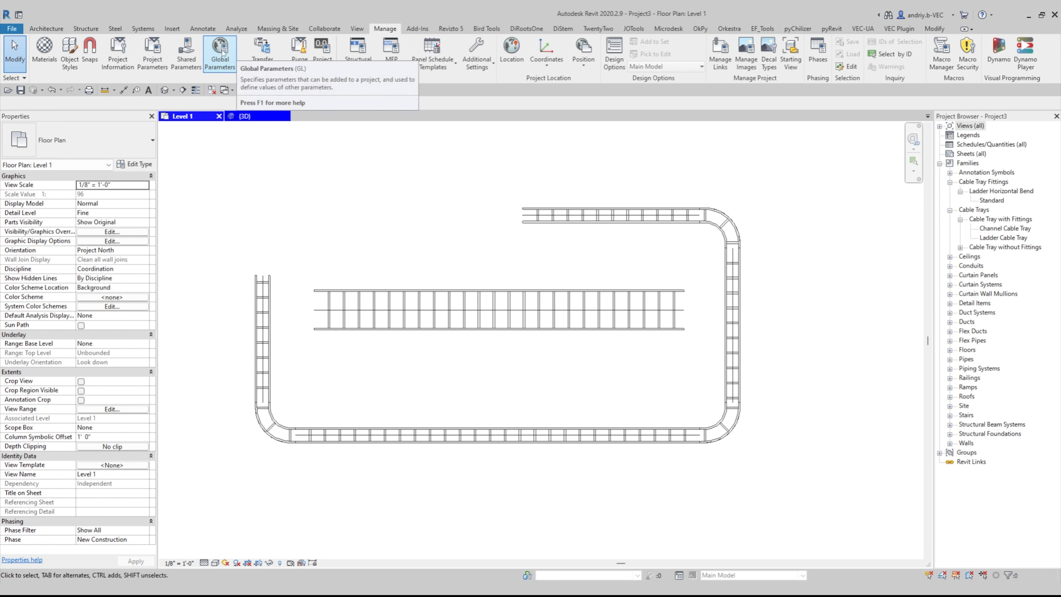
click(153, 50)
drag(499, 172, 498, 202)
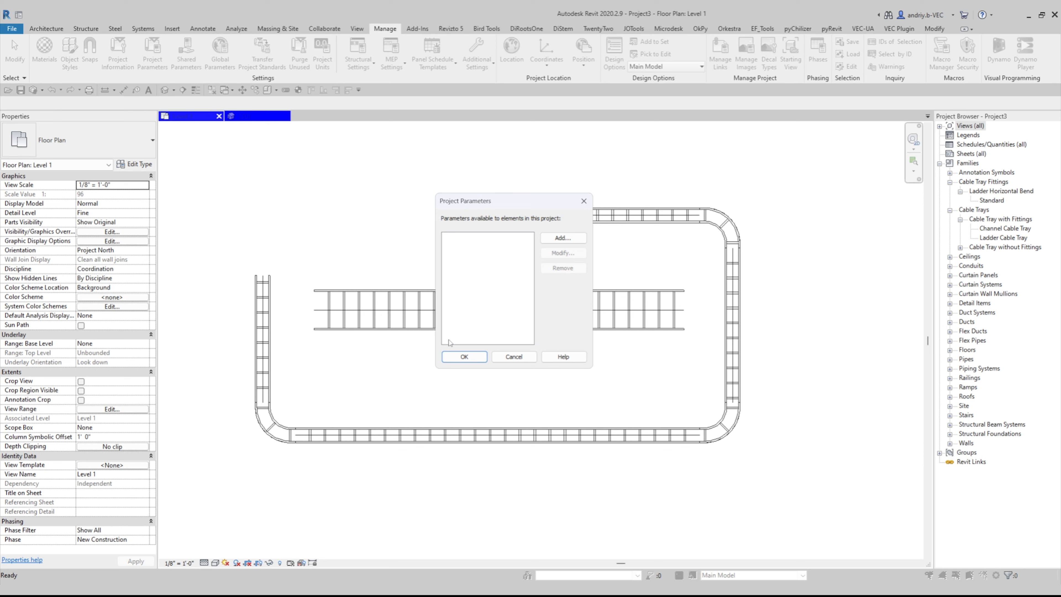
drag(440, 201, 441, 186)
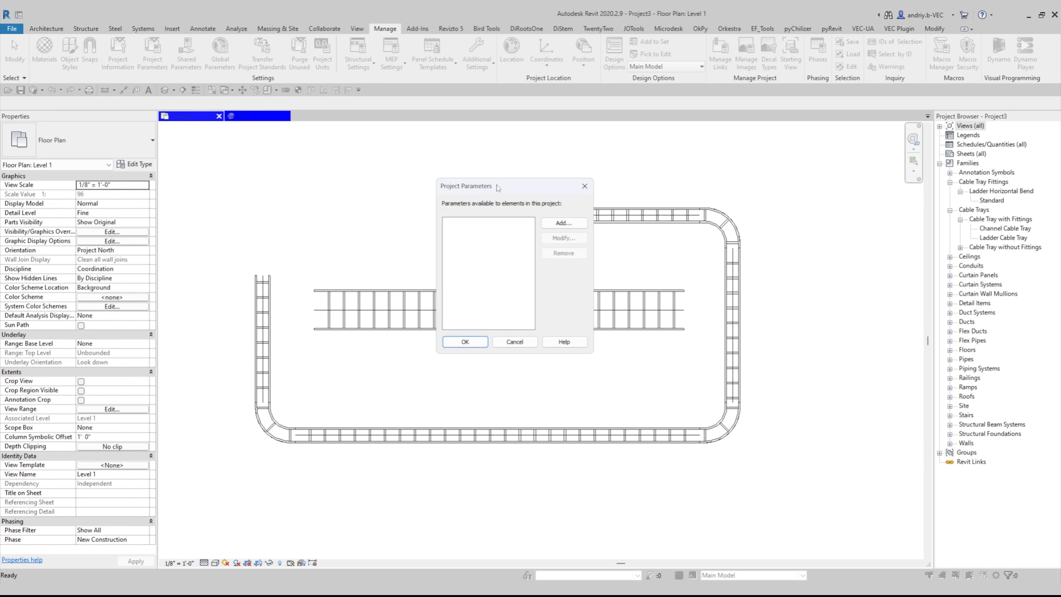
click(564, 223)
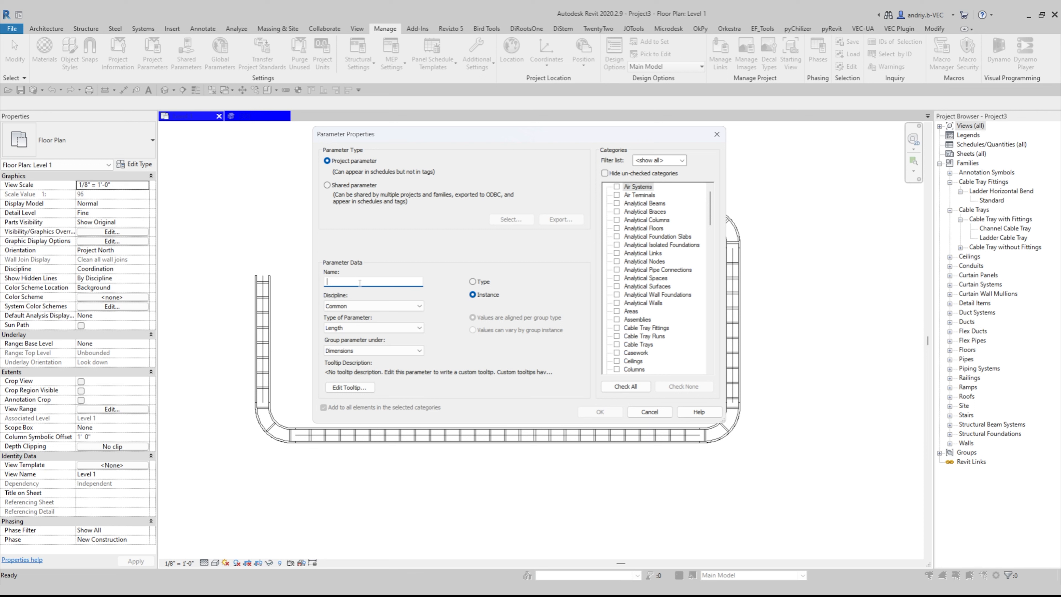
text(u)
key(Caps_Lock)
text(ID)
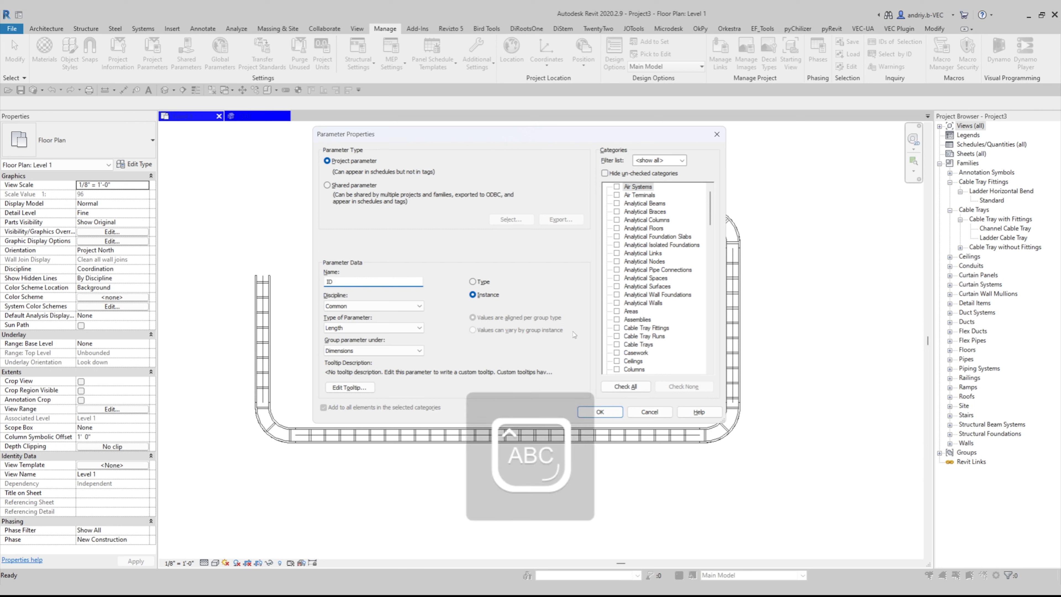
Set the ID parameter's discipline to Common, its type to Text, and group it under Text
click(346, 307)
click(346, 308)
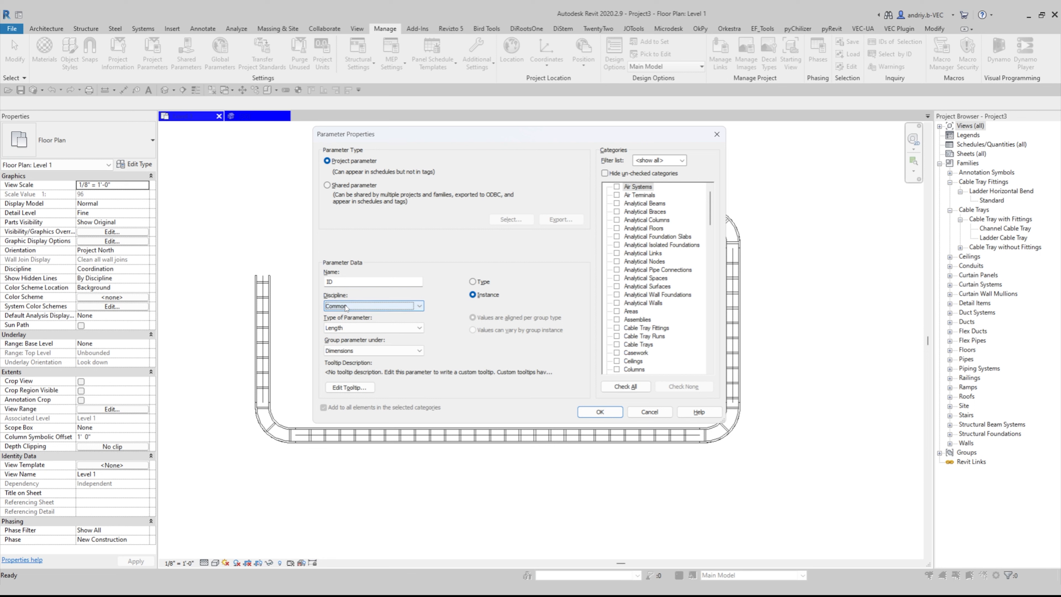
click(374, 307)
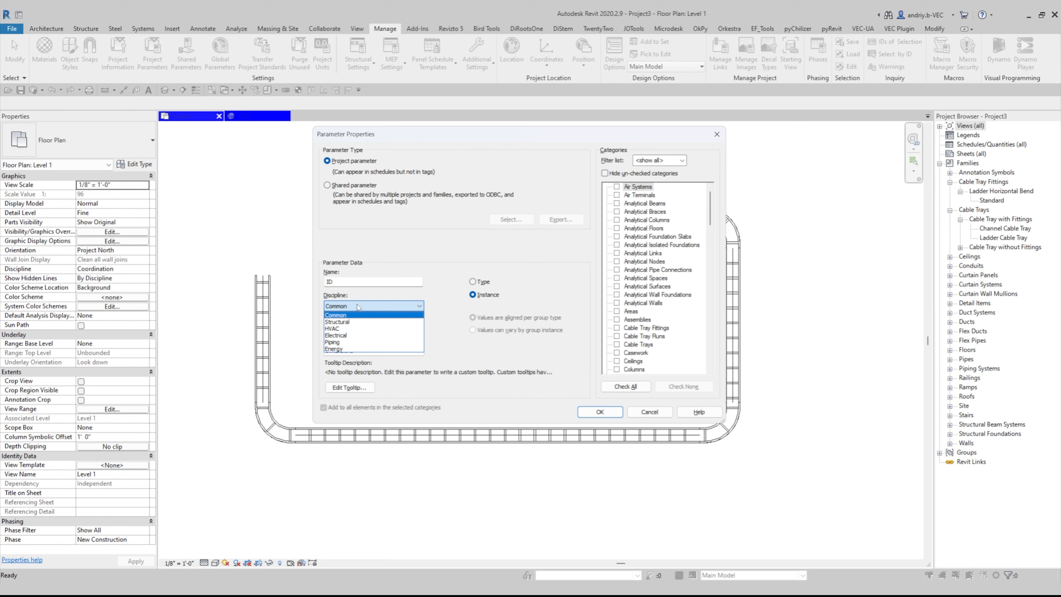
click(351, 315)
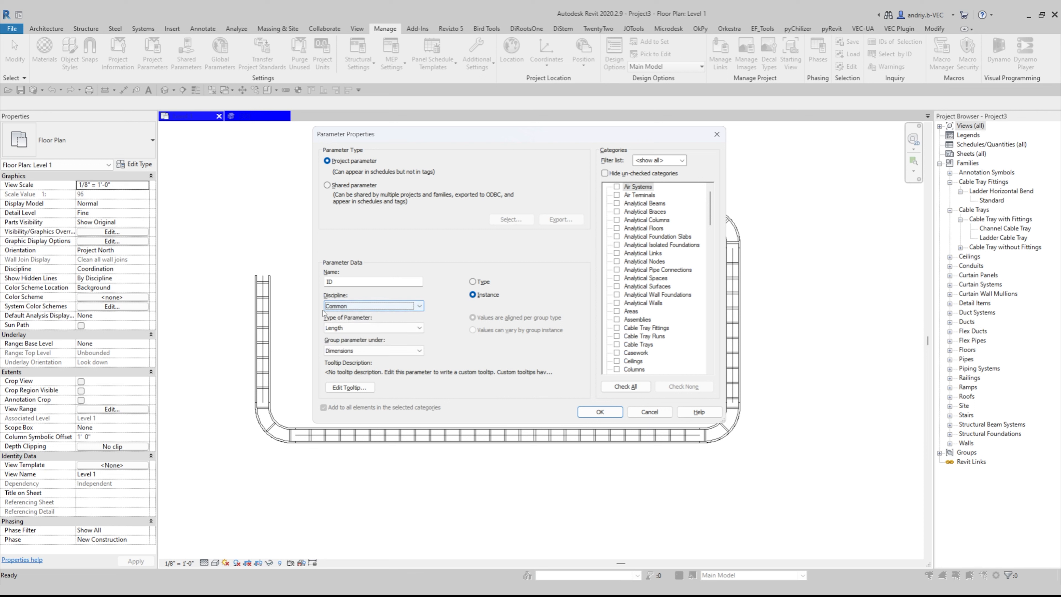
click(359, 327)
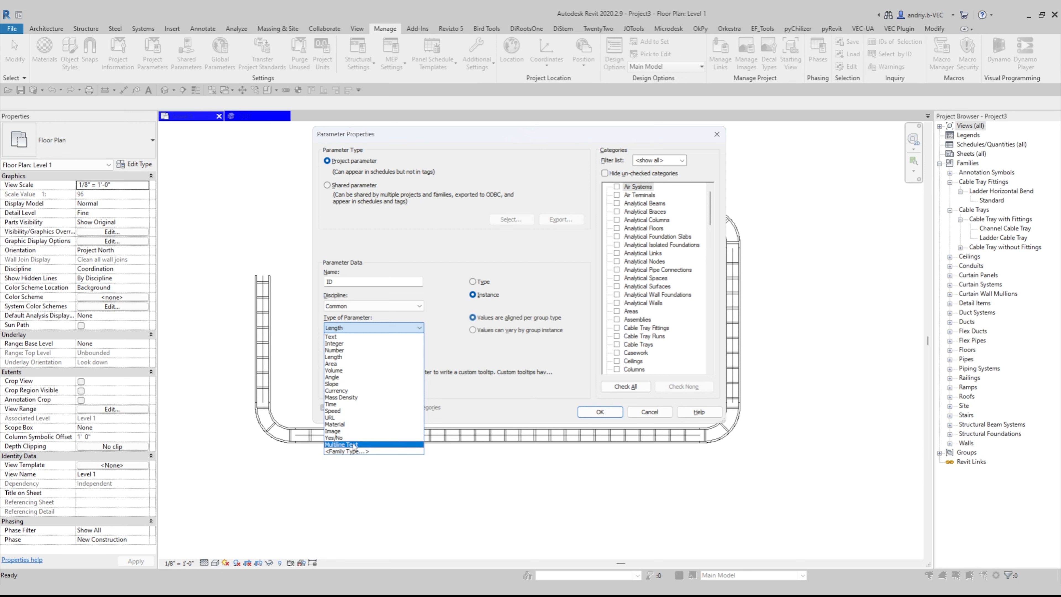
click(359, 358)
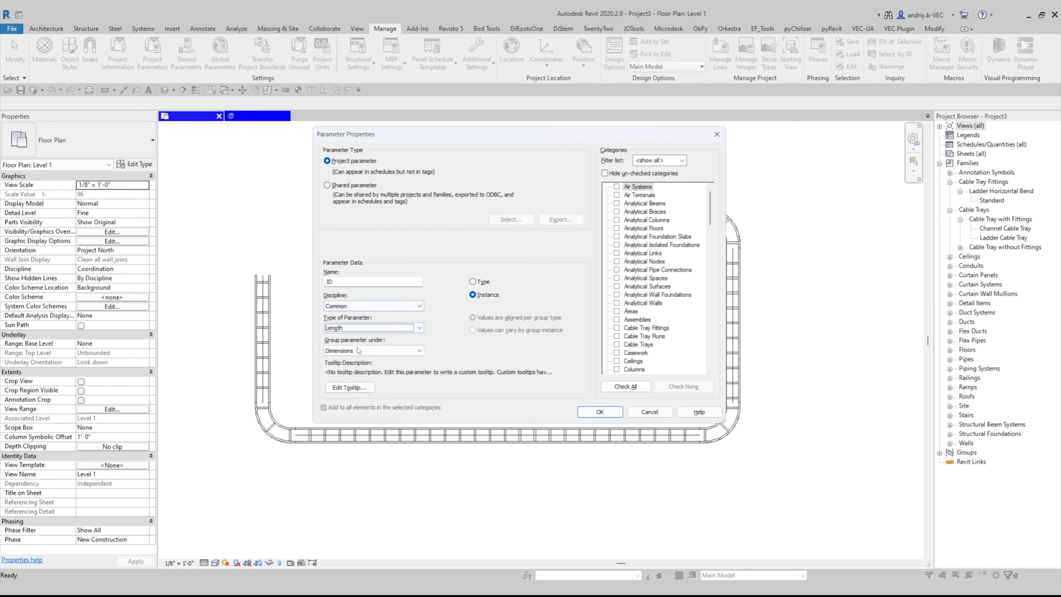
click(370, 328)
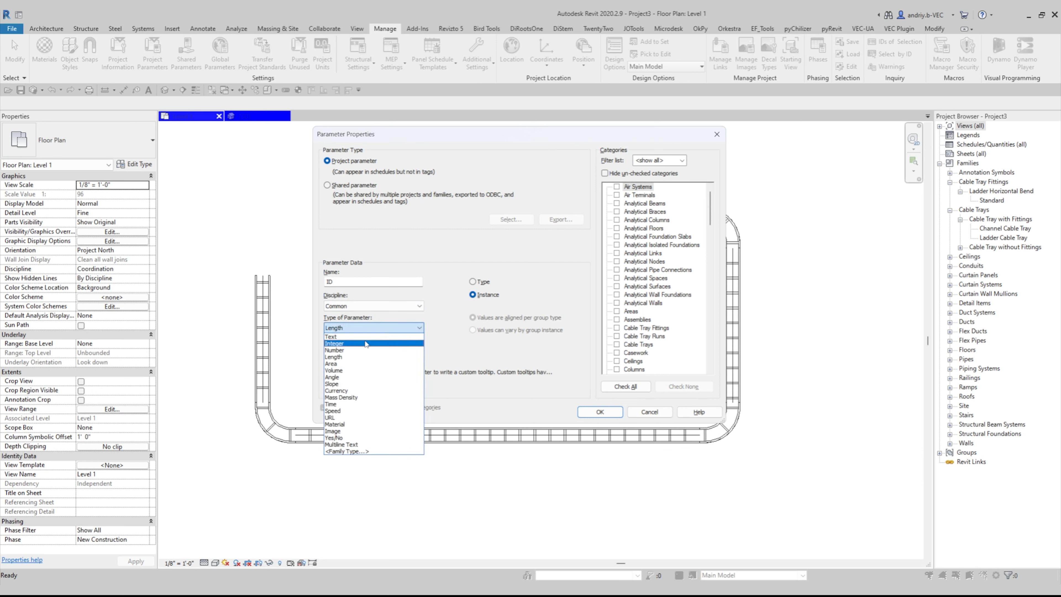
click(369, 337)
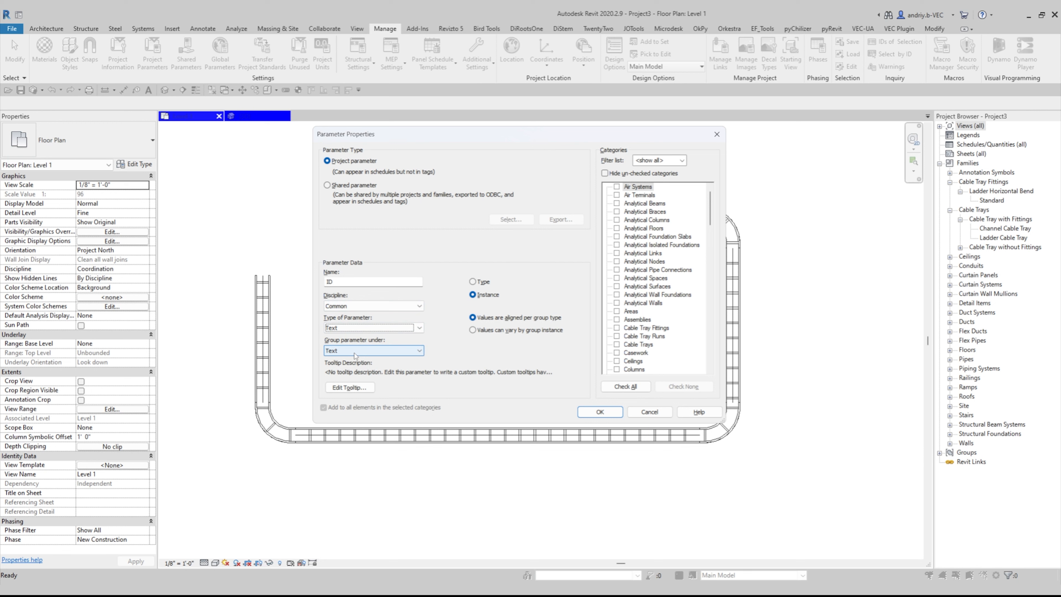
drag(446, 139, 460, 123)
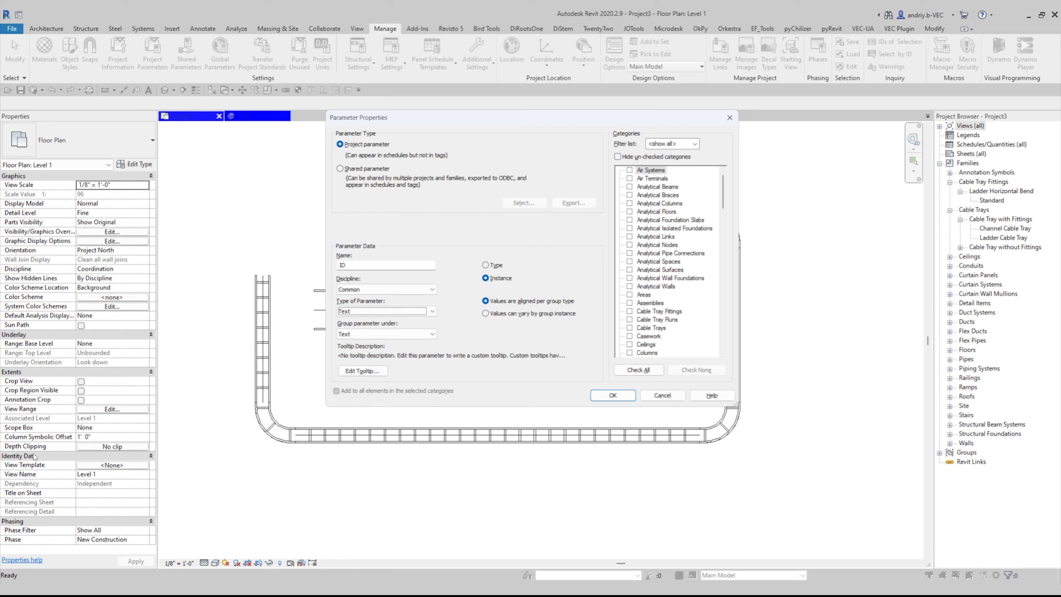
click(367, 334)
click(375, 352)
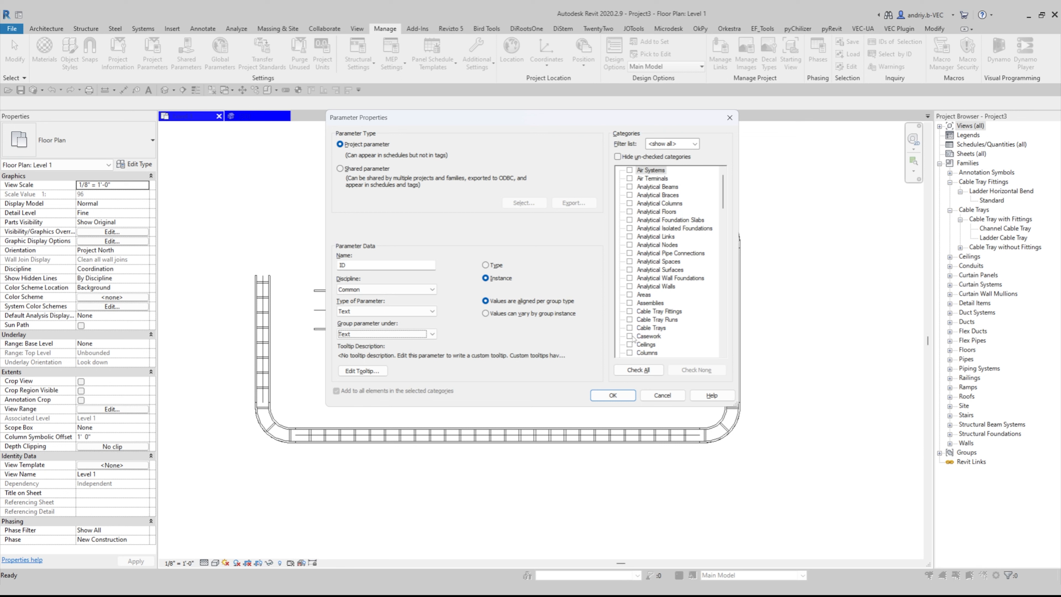
Assign the ID parameter to the Cable Trays and Cable Tray Fittings categories and finish creating it
click(630, 328)
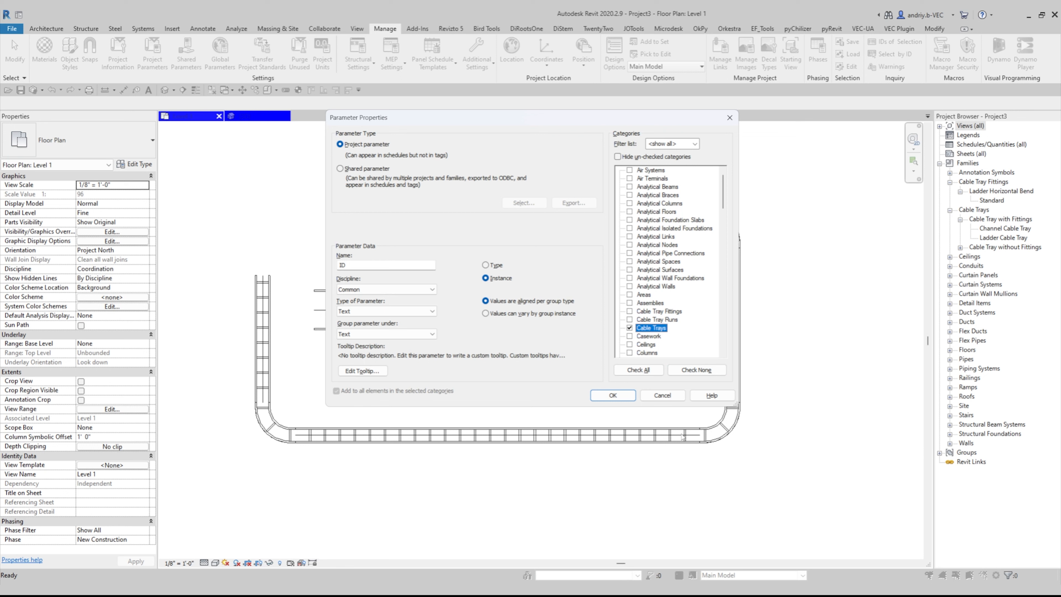
click(630, 311)
scroll(651, 301, down, 1)
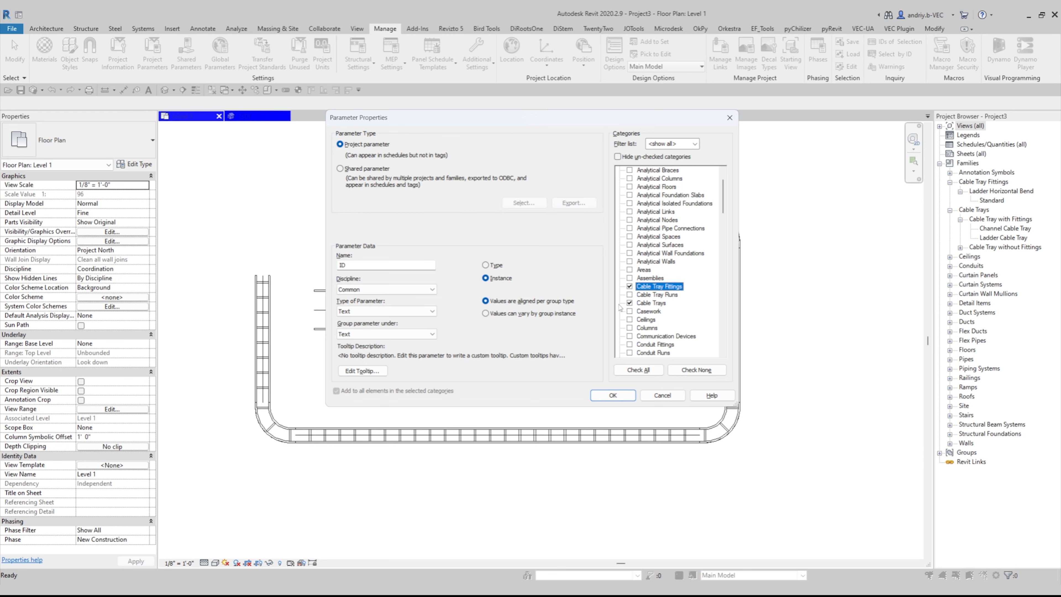
click(614, 395)
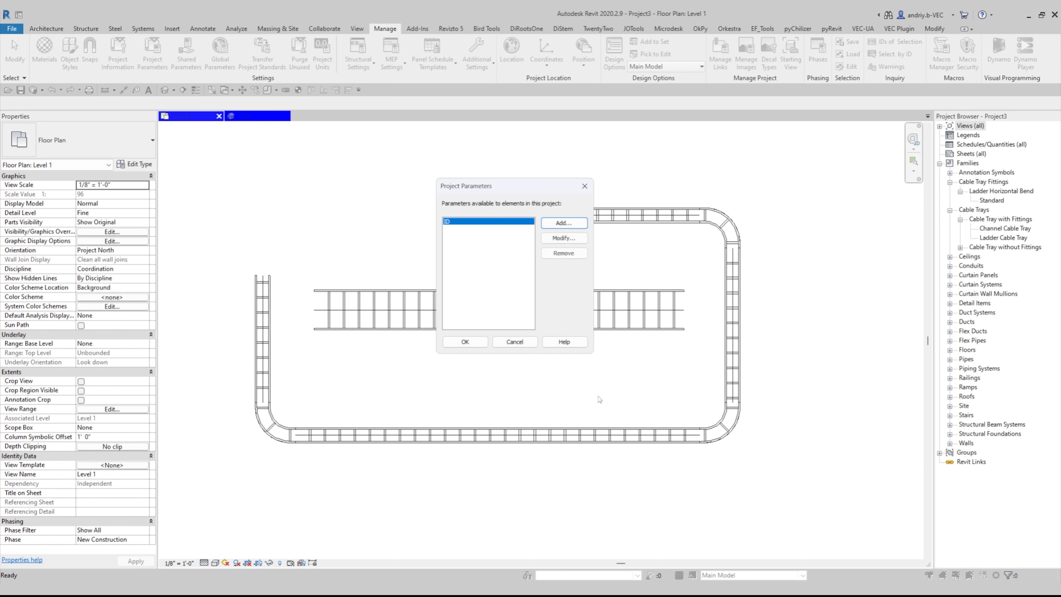
click(464, 340)
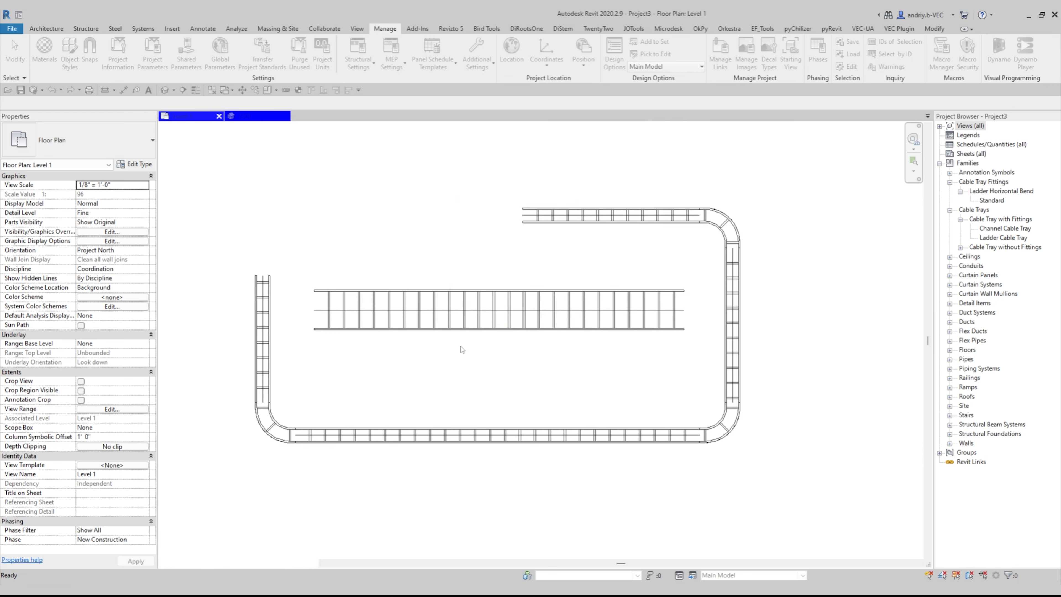
Check the ID parameter in the properties of the upper straight cable tray and its adjoining bend, then clear the selection
click(598, 216)
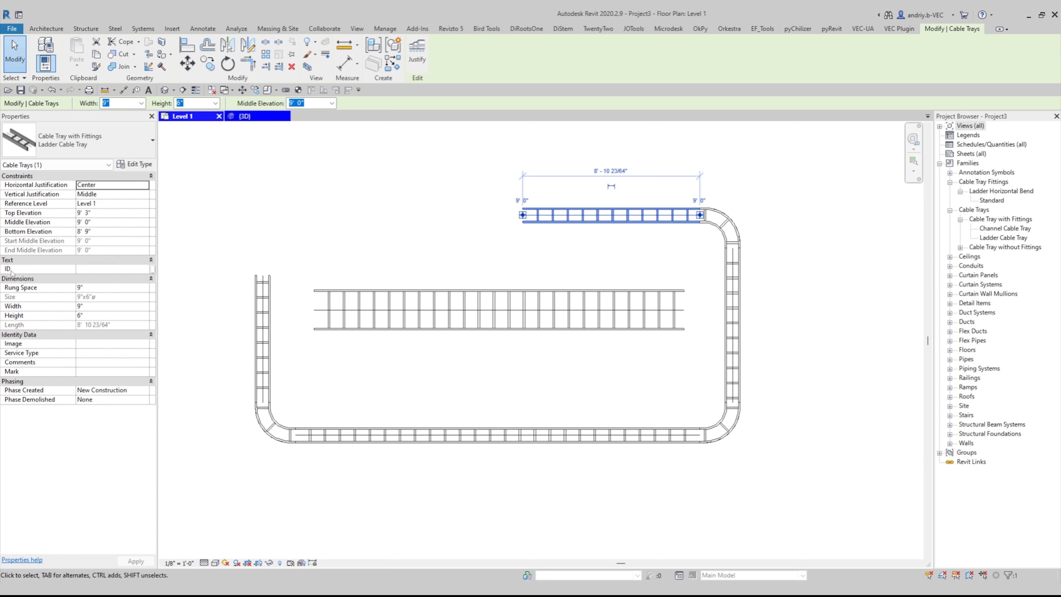
click(411, 253)
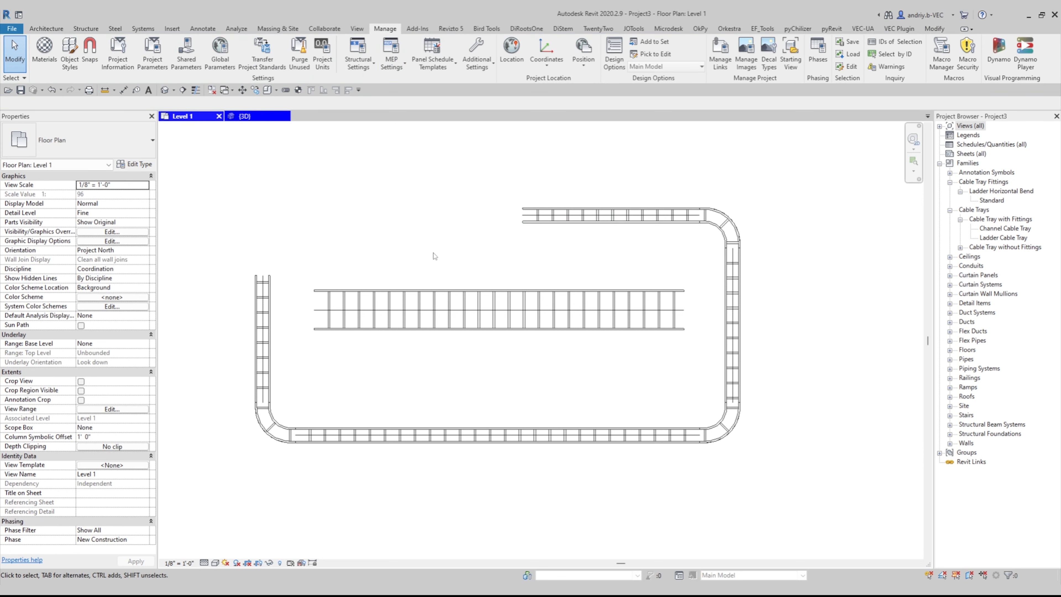
click(730, 227)
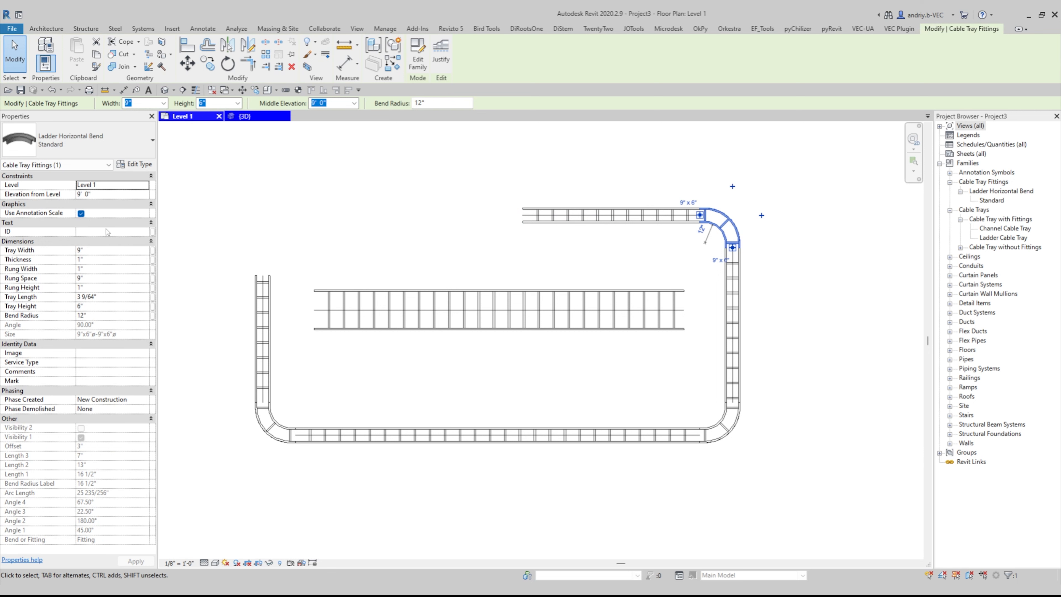
click(334, 237)
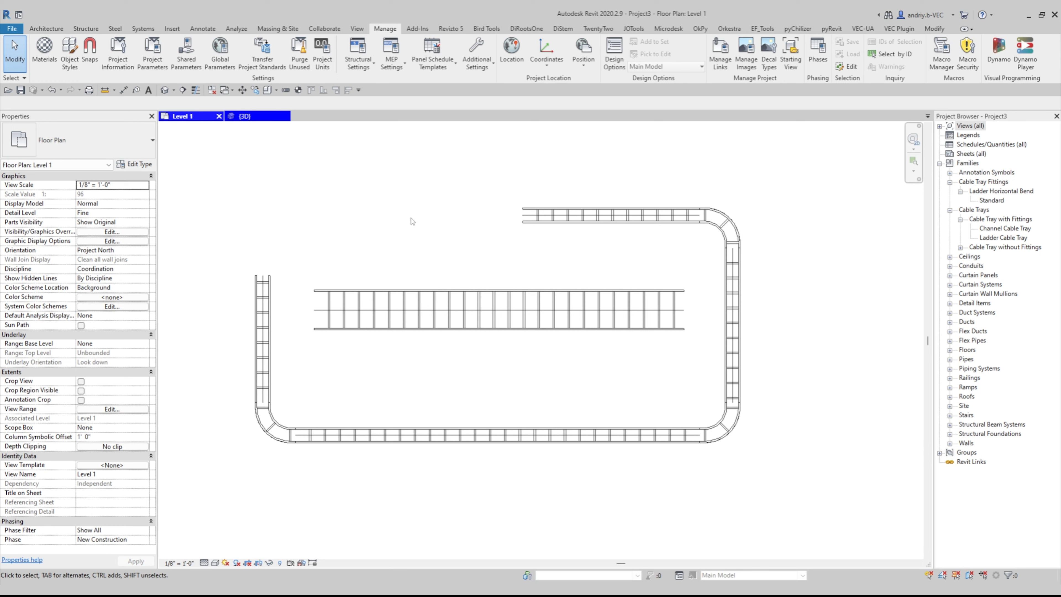
Reopen the ID project parameter's definition to review its settings, then close it without changes
key(p)
key(p)
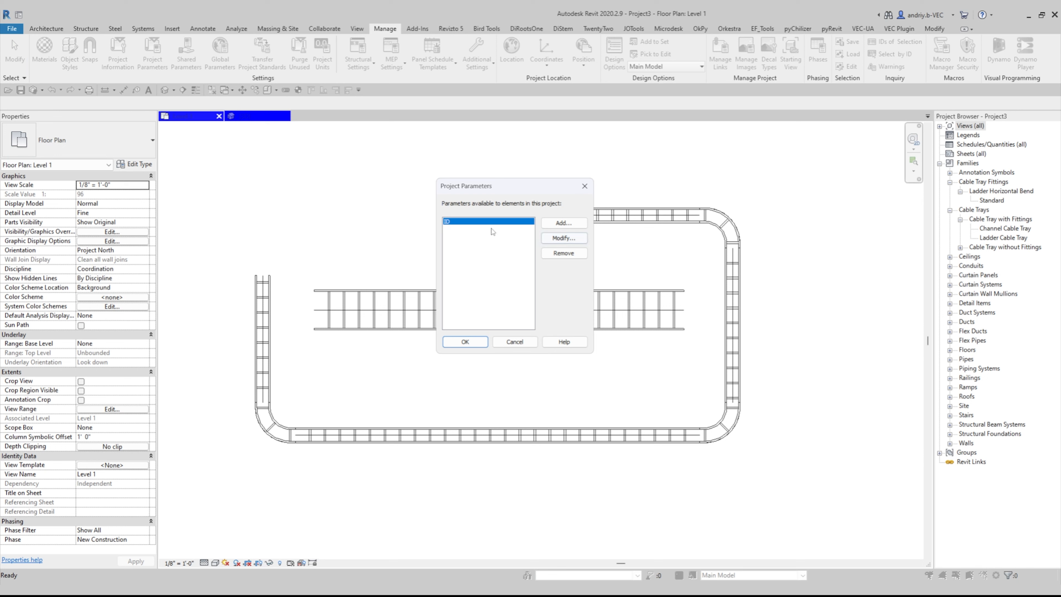
click(560, 239)
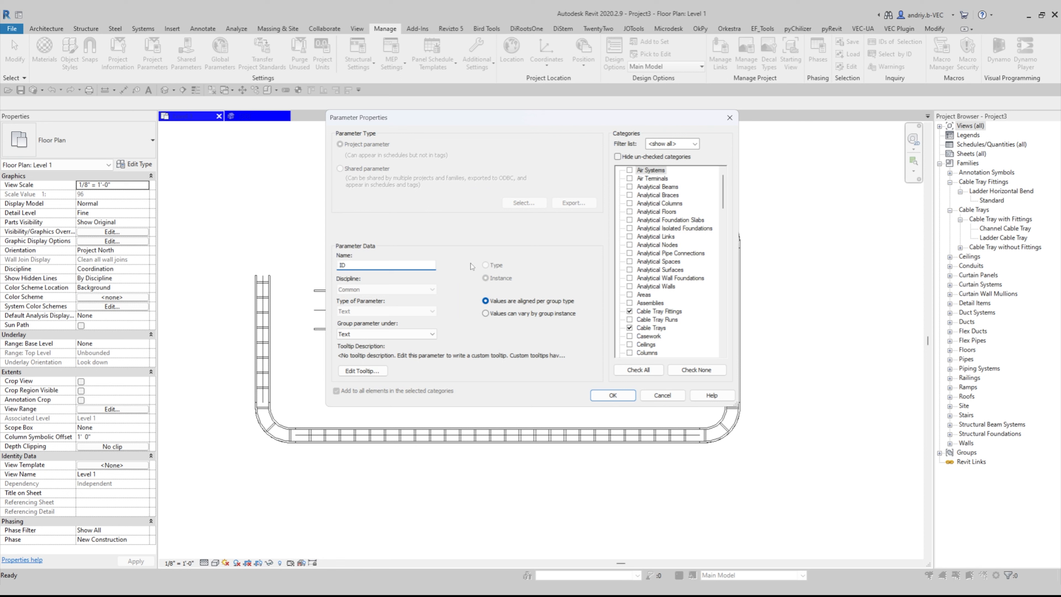
click(730, 119)
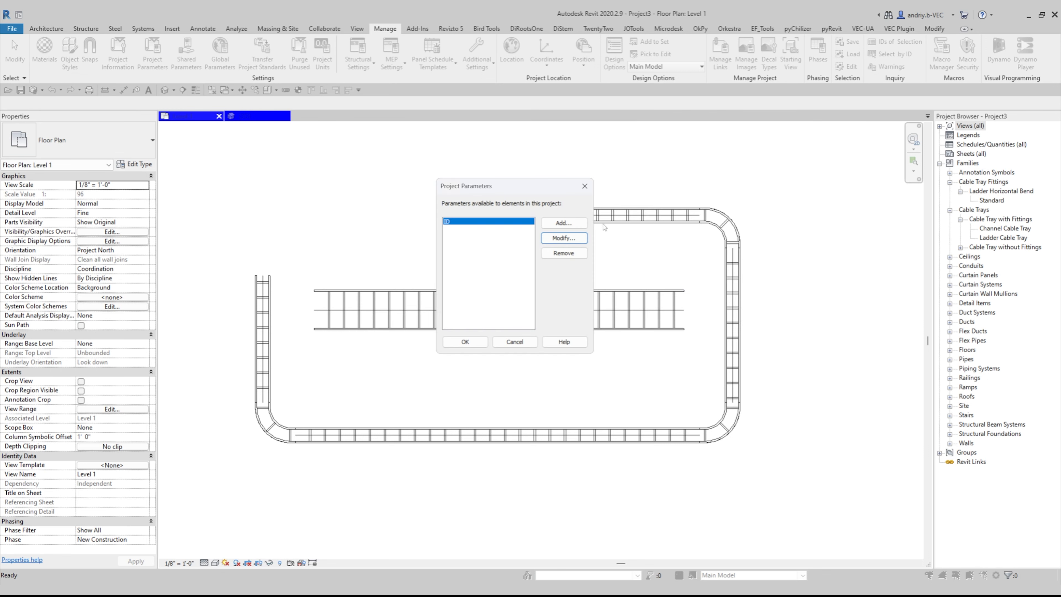
click(584, 191)
Set the upper straight cable tray's ID to 1 and clear the selection
middle_drag(608, 240, 569, 234)
click(569, 209)
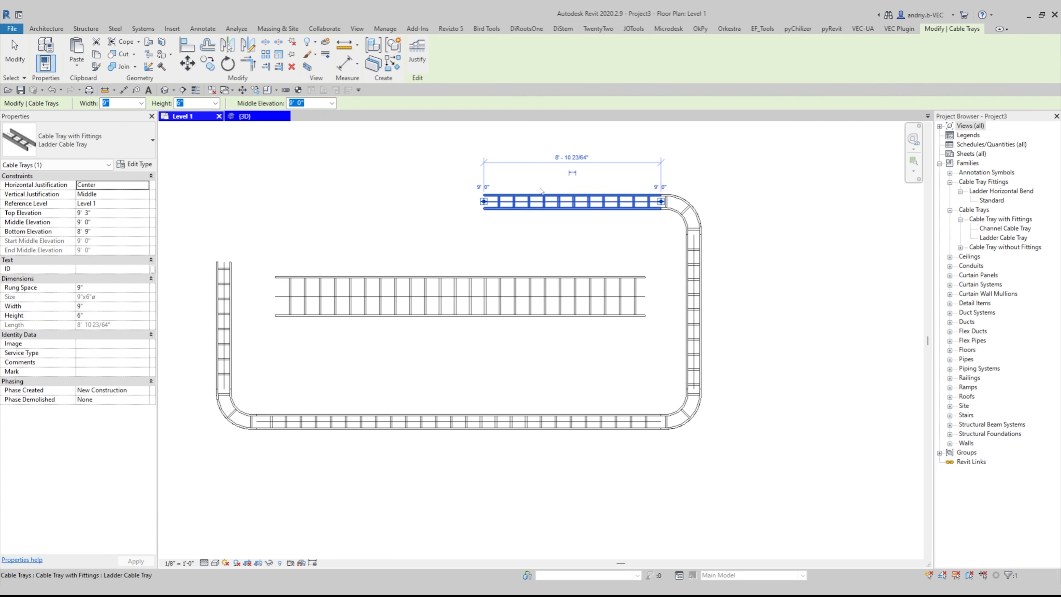
click(99, 269)
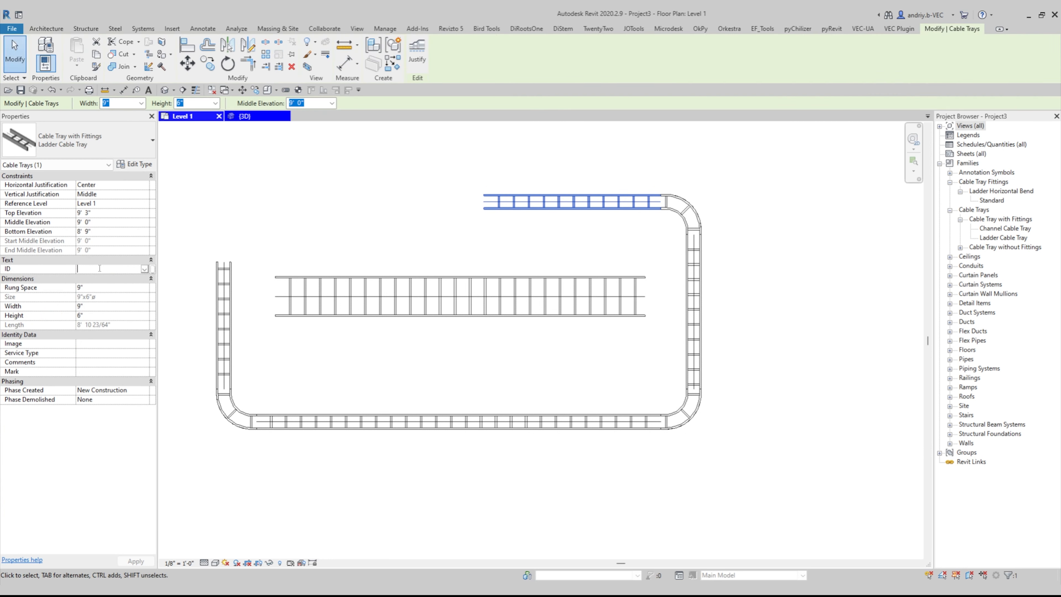
text(1)
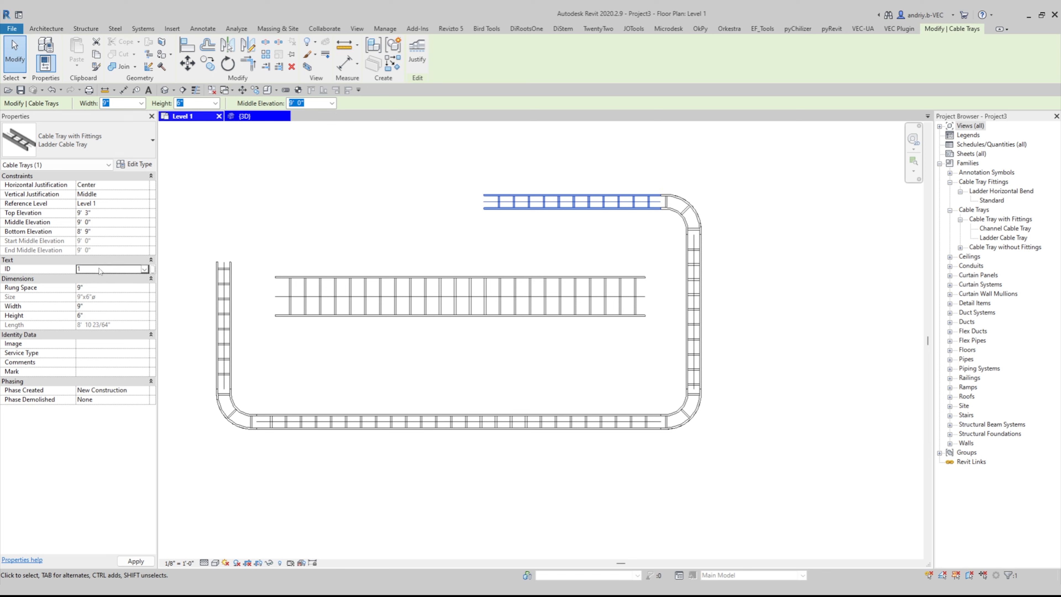
click(550, 261)
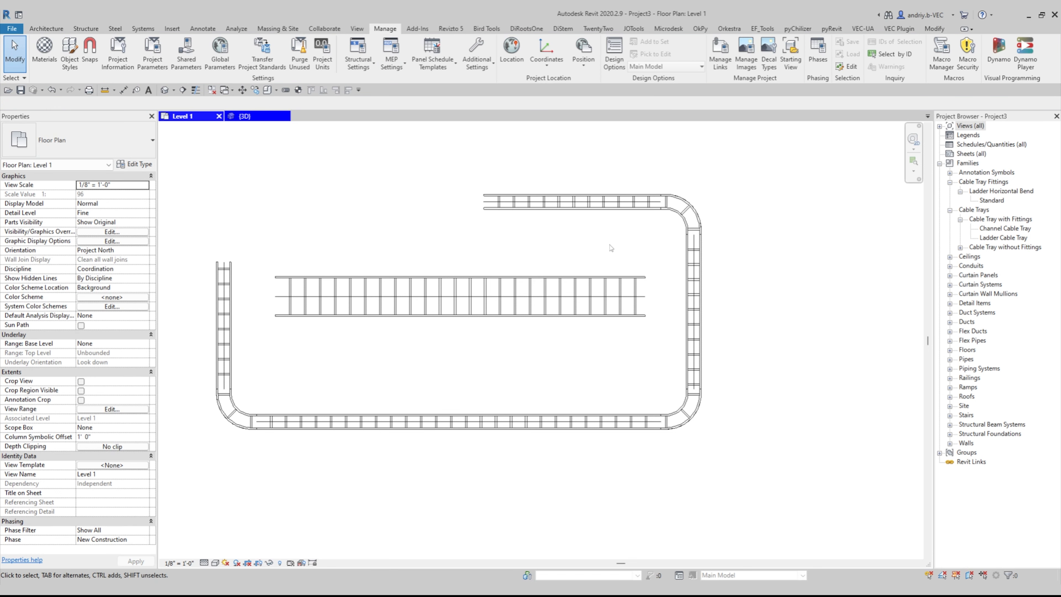
Compare the ID values of the upper cable tray and the vertical tray connected through its bend, then clear the selection
middle_drag(582, 202, 579, 230)
click(578, 230)
scroll(579, 230, up, 4)
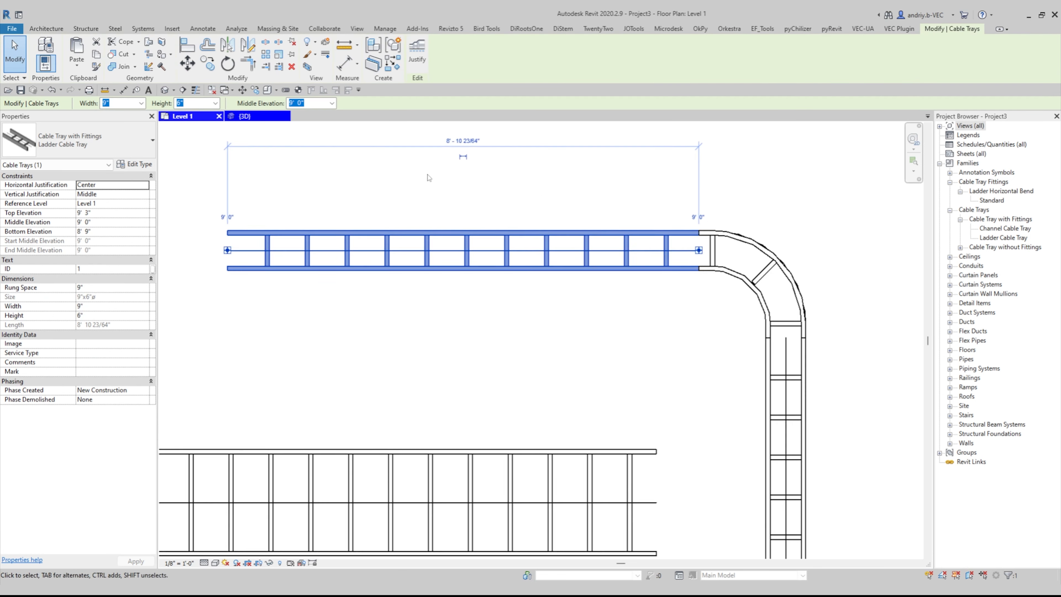
middle_drag(660, 347, 636, 254)
middle_drag(629, 209, 656, 206)
mouse_move(694, 239)
middle_down()
mouse_move(678, 237)
mouse_move(676, 249)
middle_up()
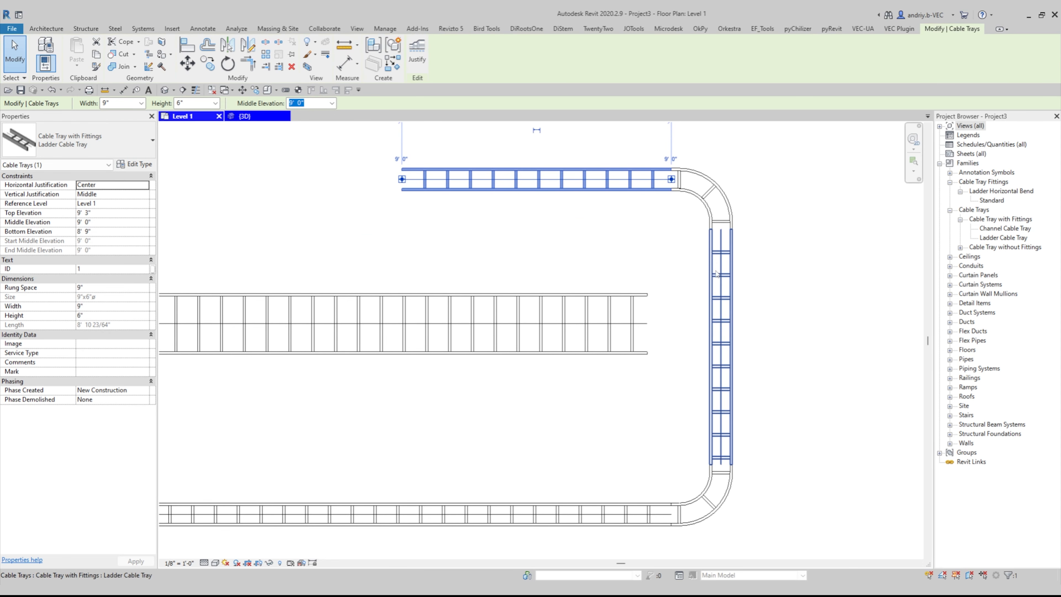
click(713, 270)
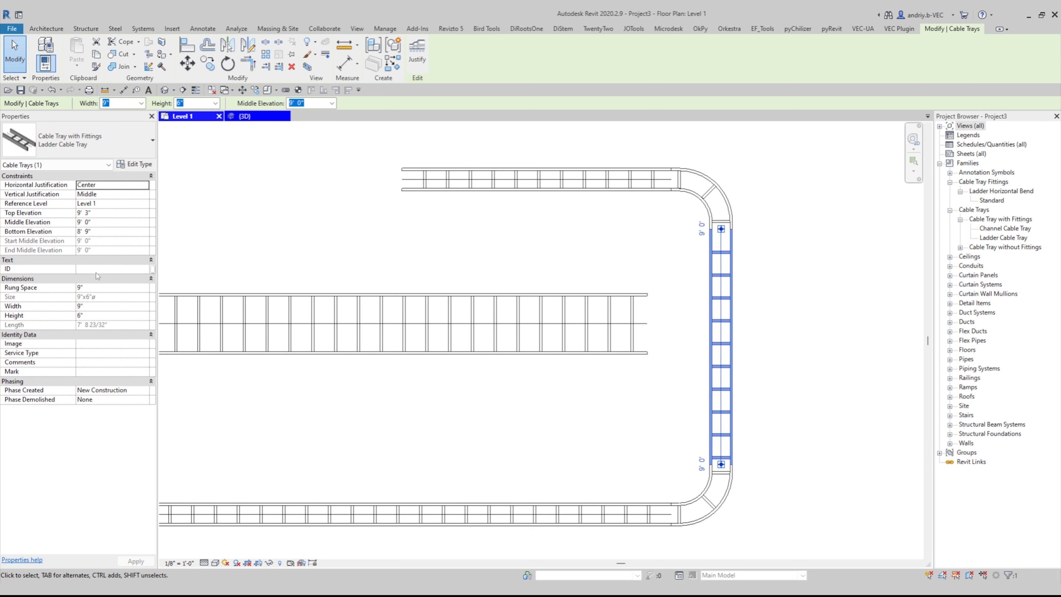
scroll(537, 255, down, 3)
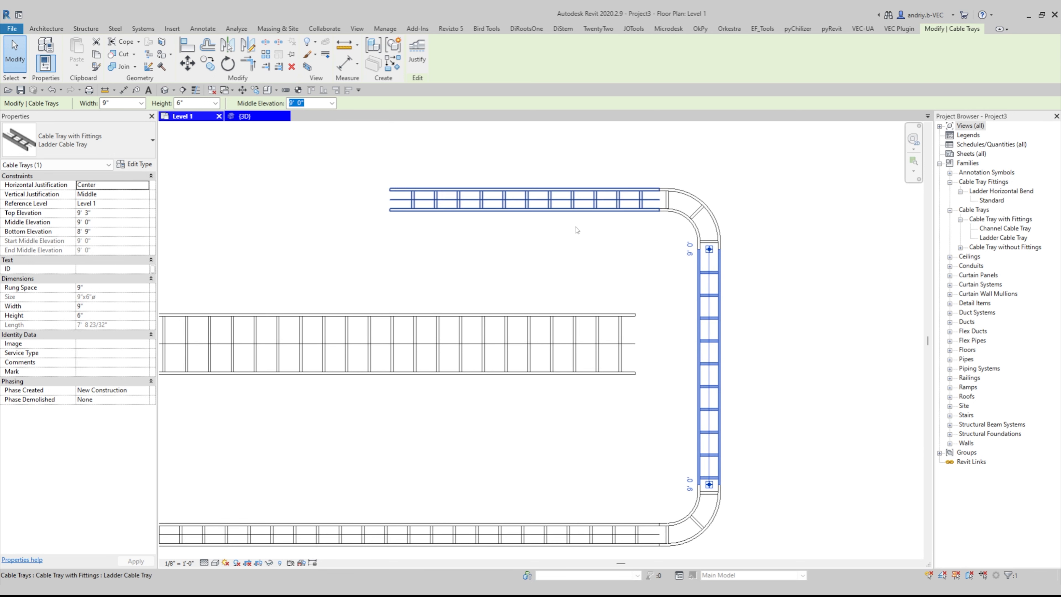
key(Escape)
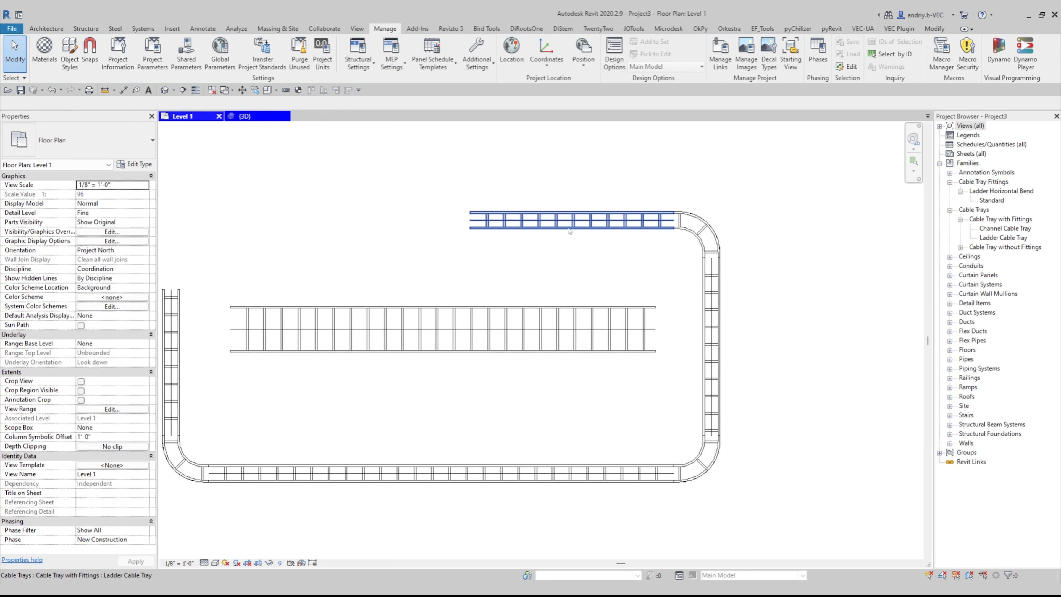
click(569, 231)
key(Escape)
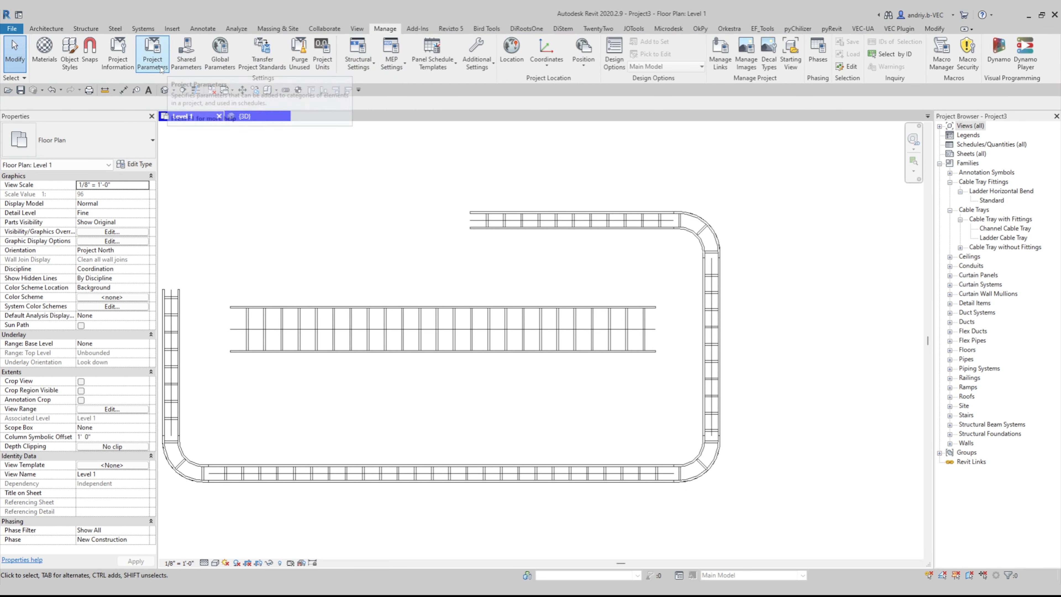
Start a new project parameter named ID TYPE, make it a type parameter, and set its parameter type to Text
click(152, 55)
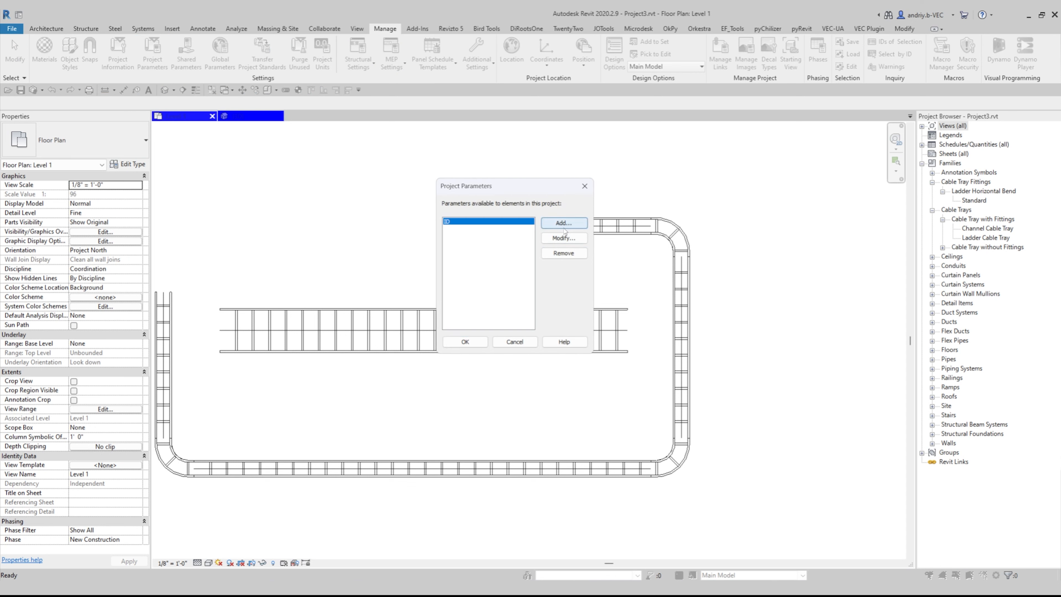
click(563, 223)
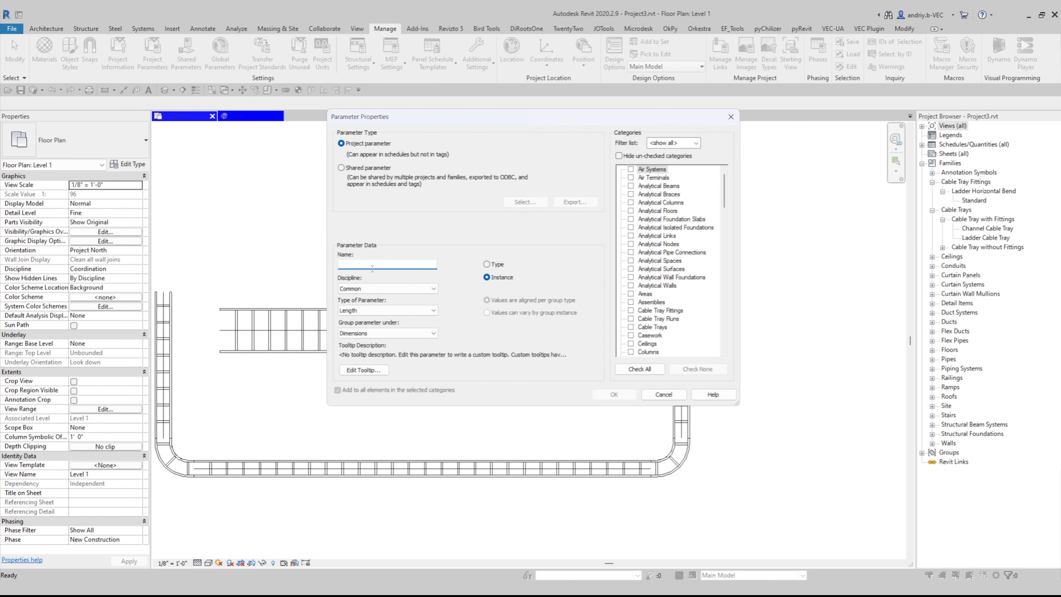
text(ID TYPE)
click(487, 264)
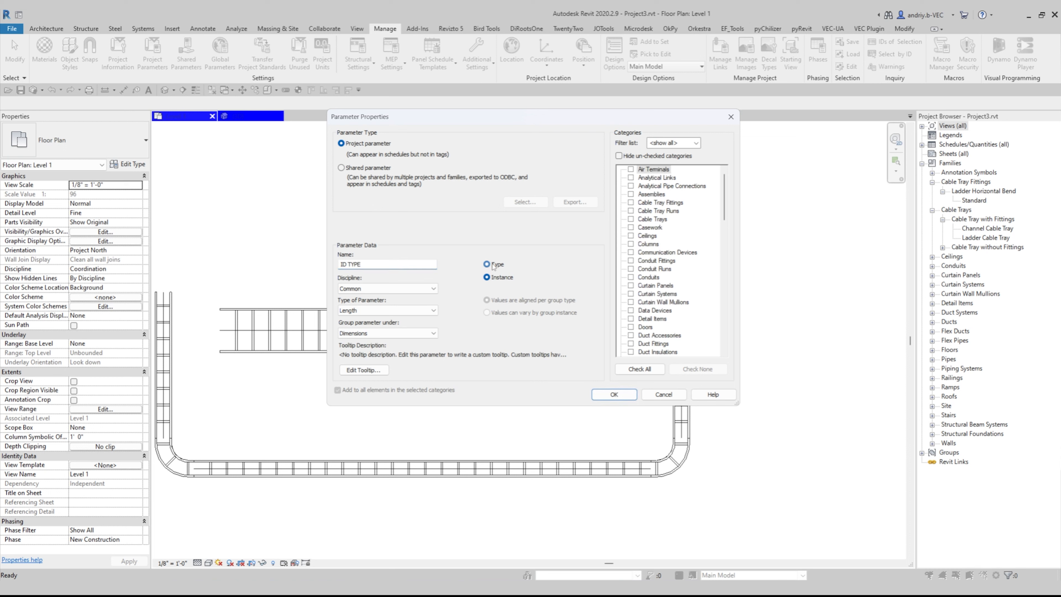
click(382, 312)
click(381, 320)
Assign the ID TYPE parameter to the Cable Tray Fittings and Cable Trays categories and confirm the new project parameter
click(632, 262)
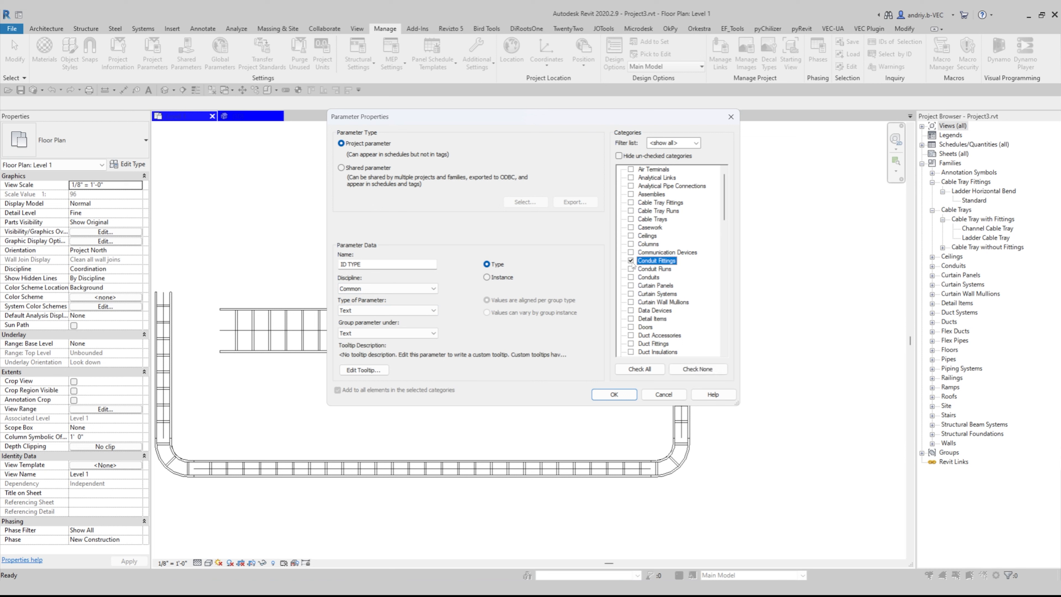
click(631, 261)
click(632, 219)
click(631, 202)
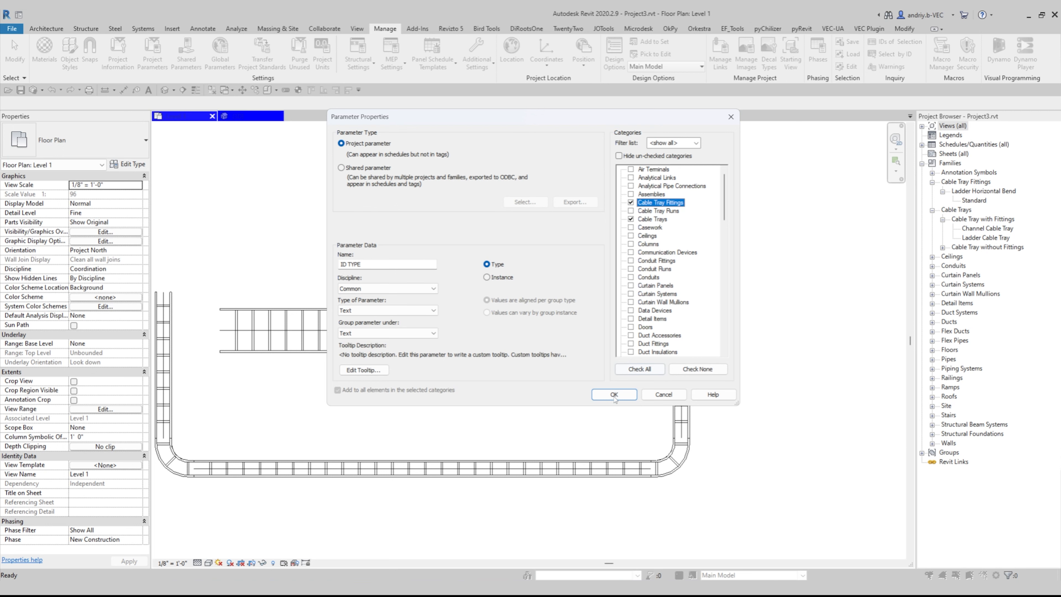
click(614, 395)
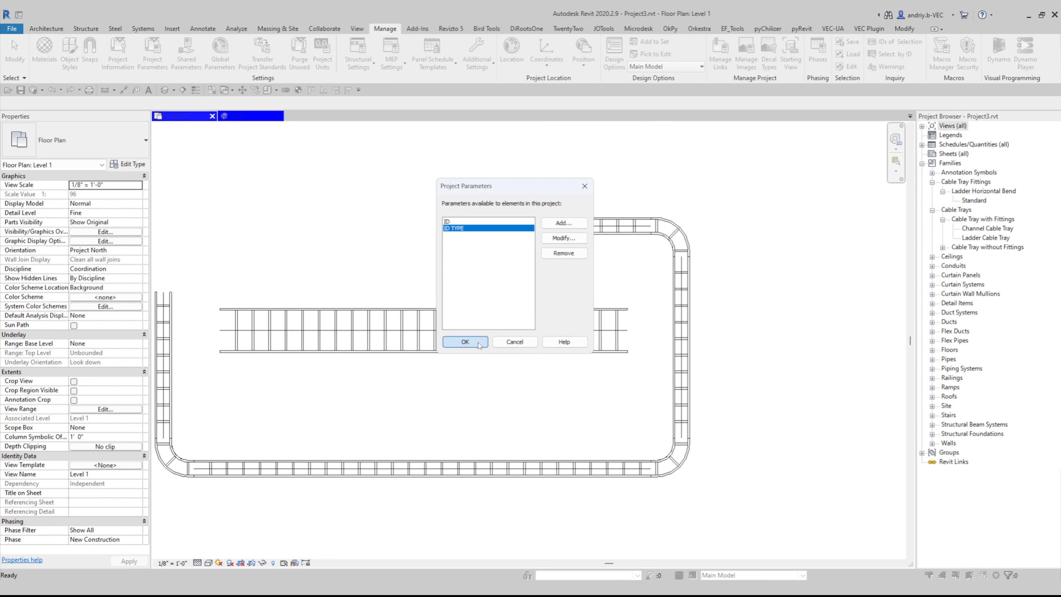
click(465, 341)
Select the upper straight cable tray and enter 00 as the ID TYPE in its type properties
click(554, 223)
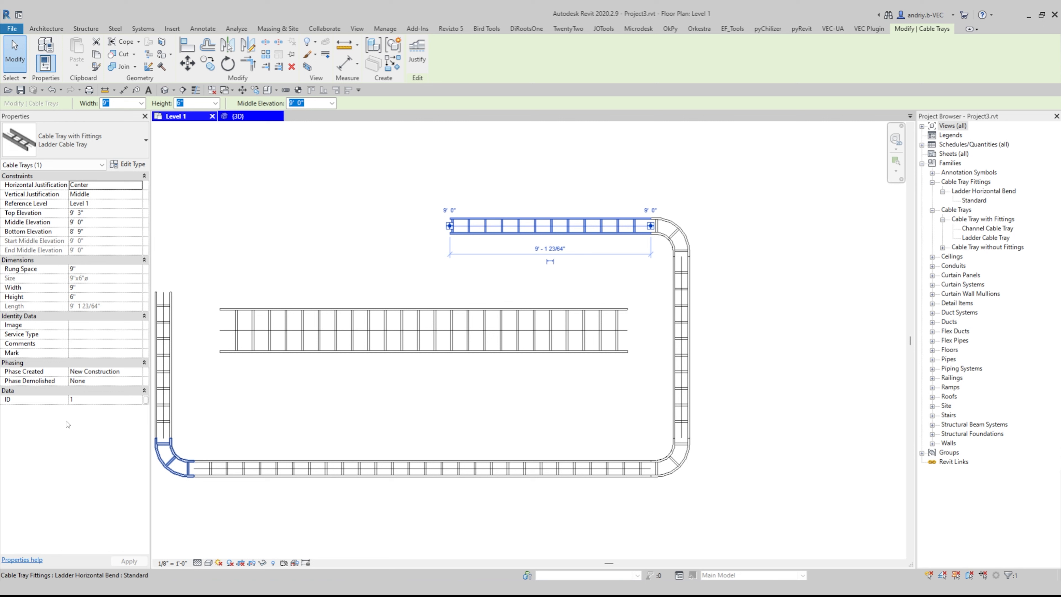
click(134, 167)
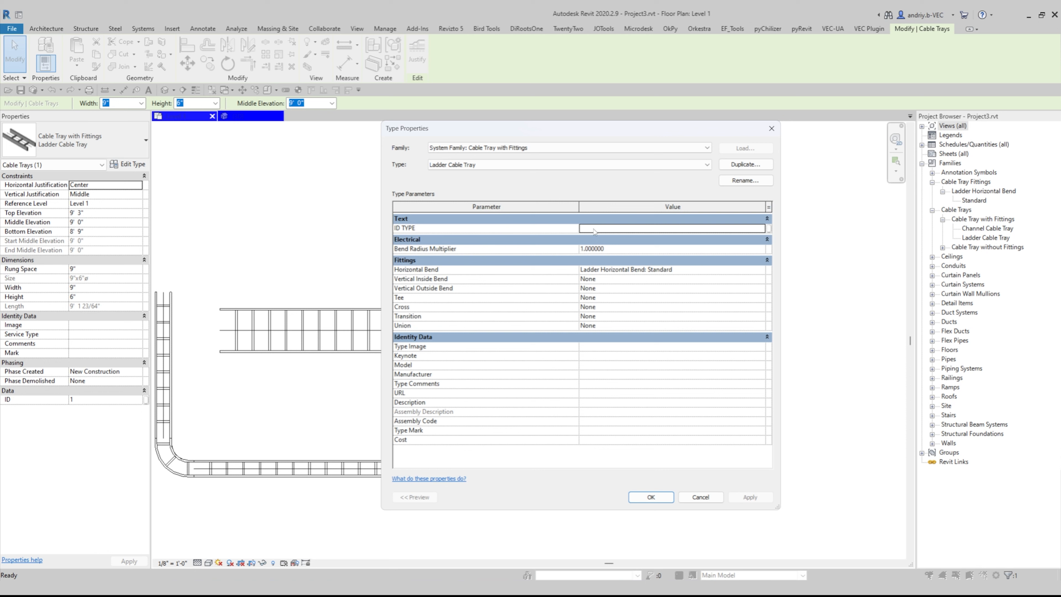
click(594, 229)
text(00)
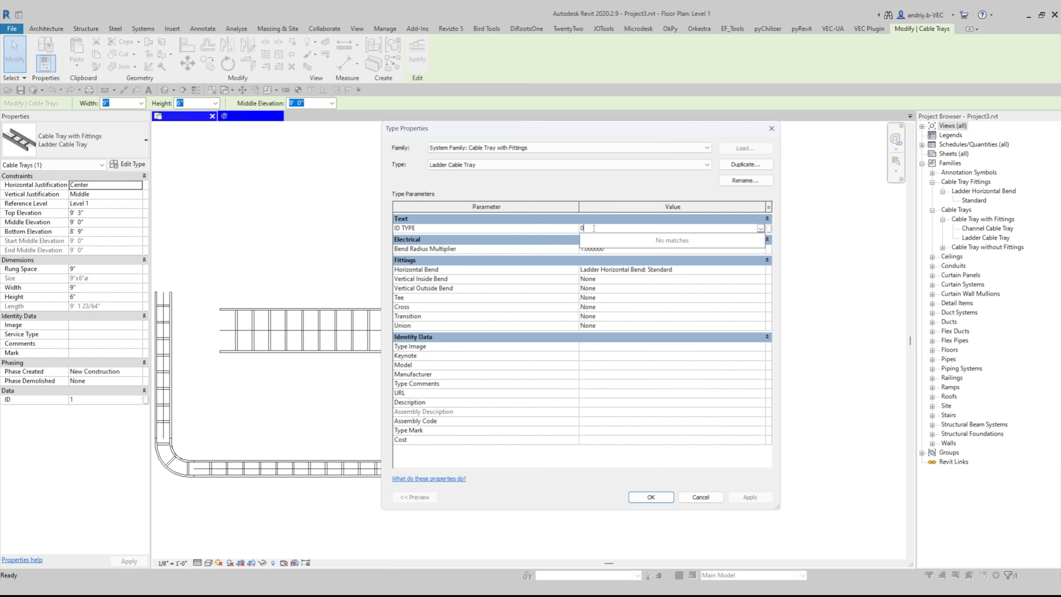
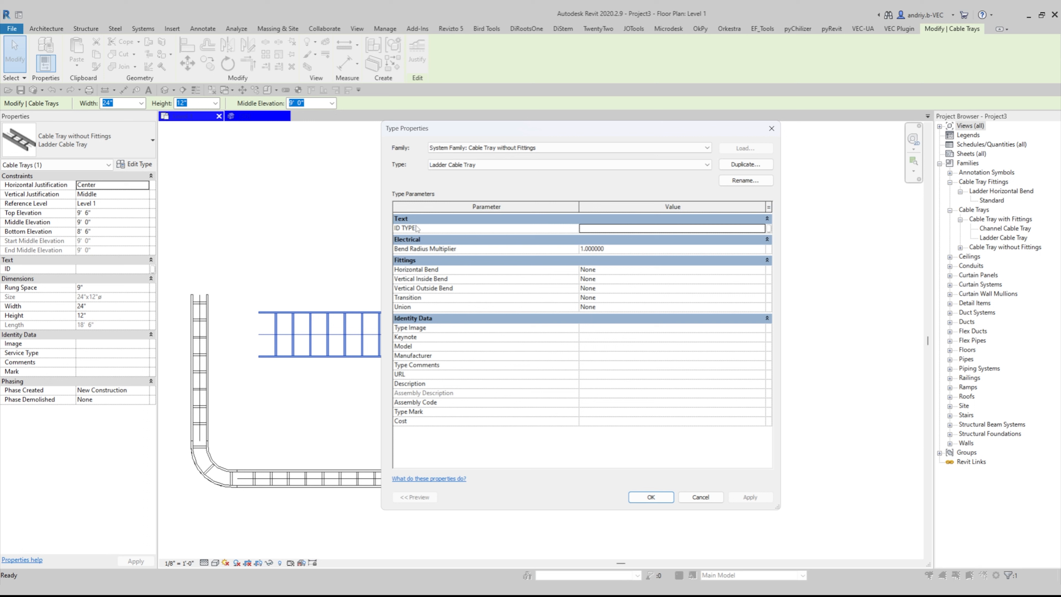
Change the wide middle cable tray's type to Channel Cable Tray and clear the selection
click(486, 165)
click(484, 175)
click(653, 501)
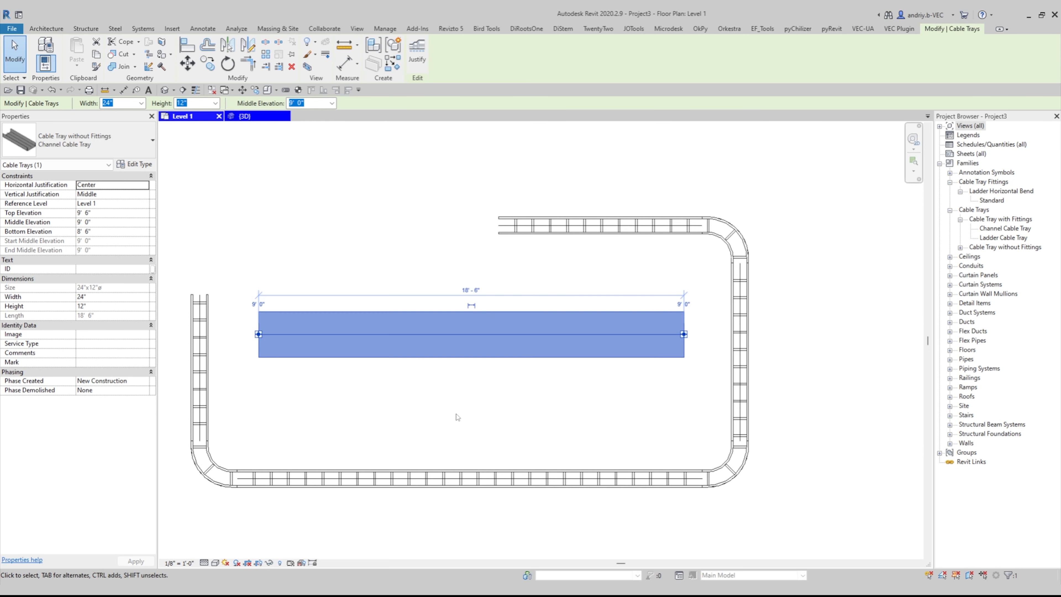
middle_drag(346, 402, 388, 374)
click(457, 360)
middle_drag(493, 316, 531, 356)
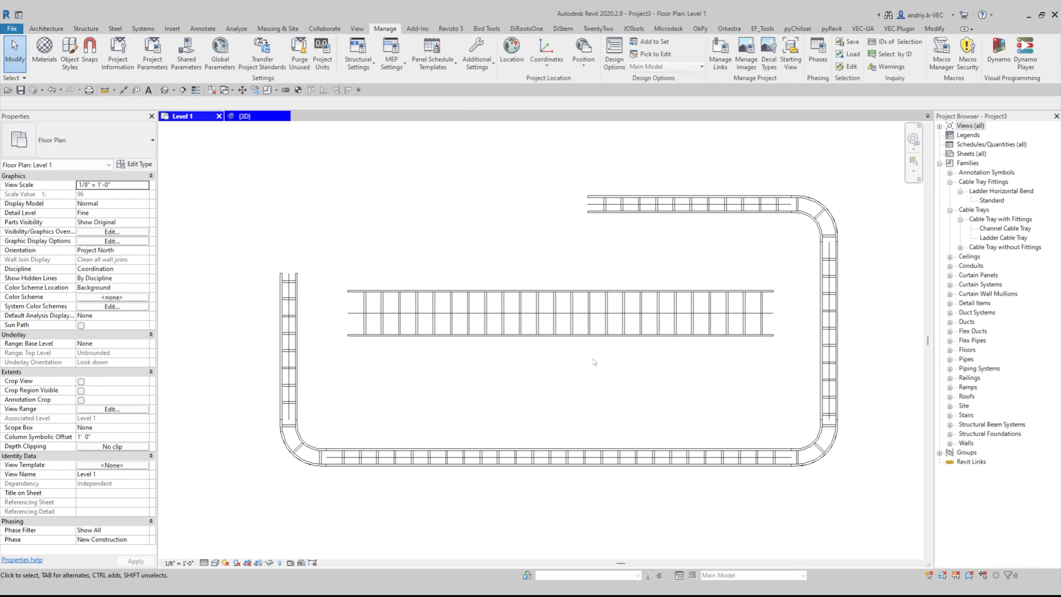
click(570, 313)
click(571, 347)
middle_drag(650, 204, 611, 244)
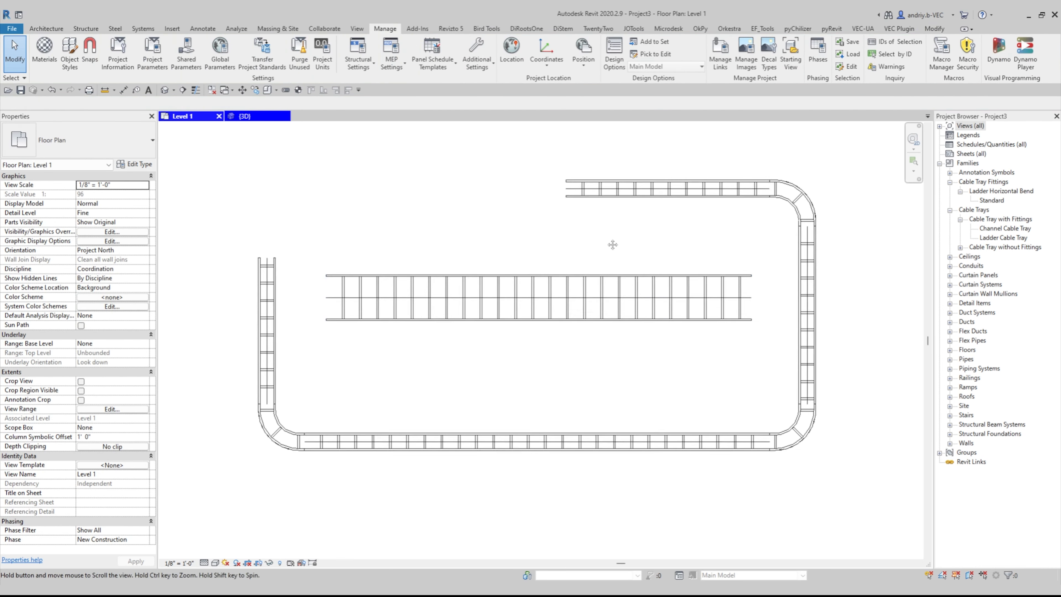
click(613, 225)
click(497, 248)
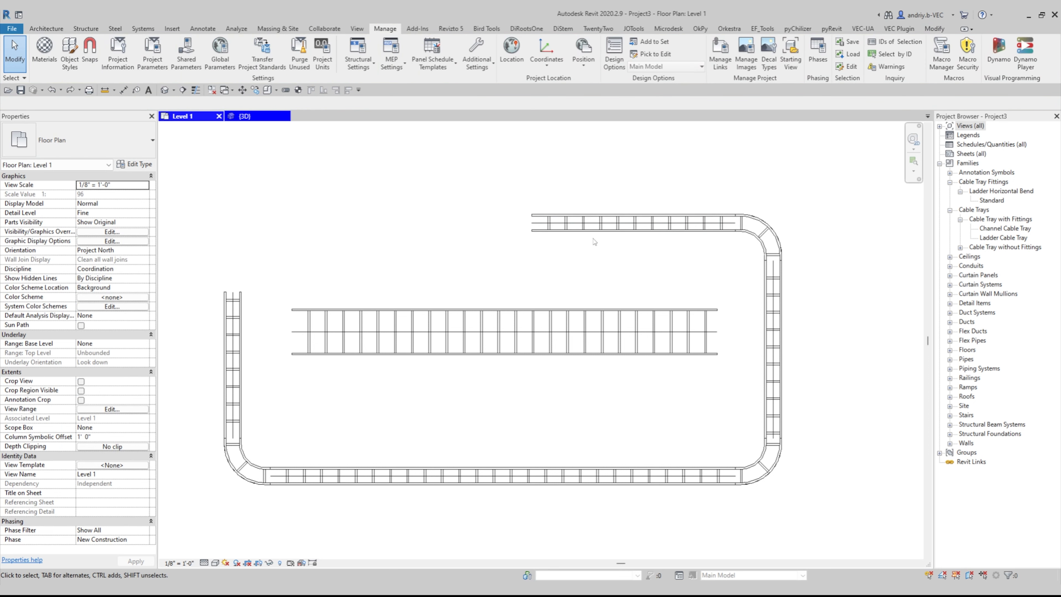
click(529, 227)
key(Escape)
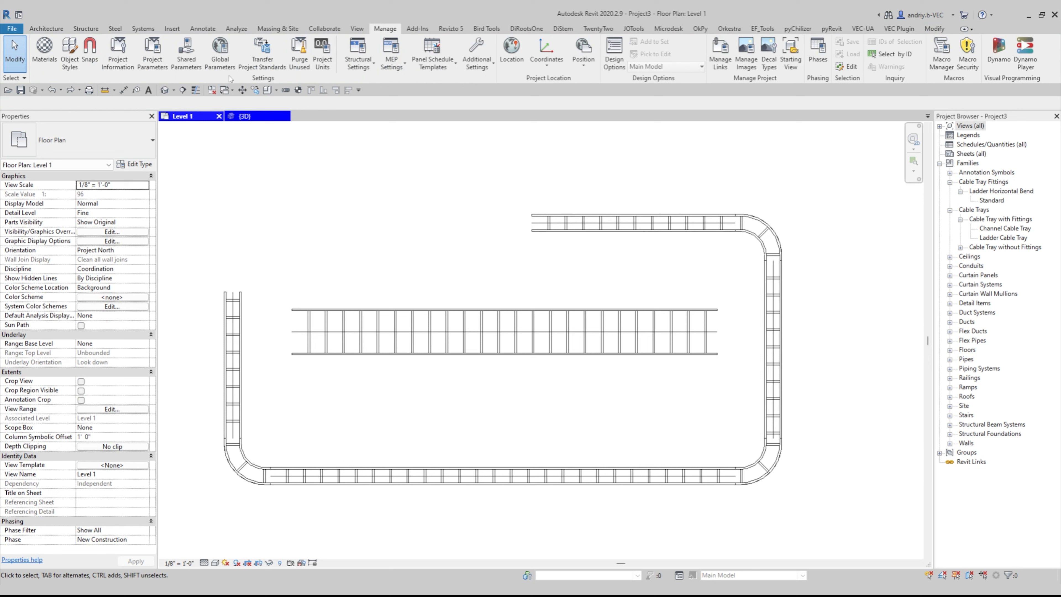
Modify the ID project parameter so that it is grouped under Data, keeping its assigned categories
click(160, 62)
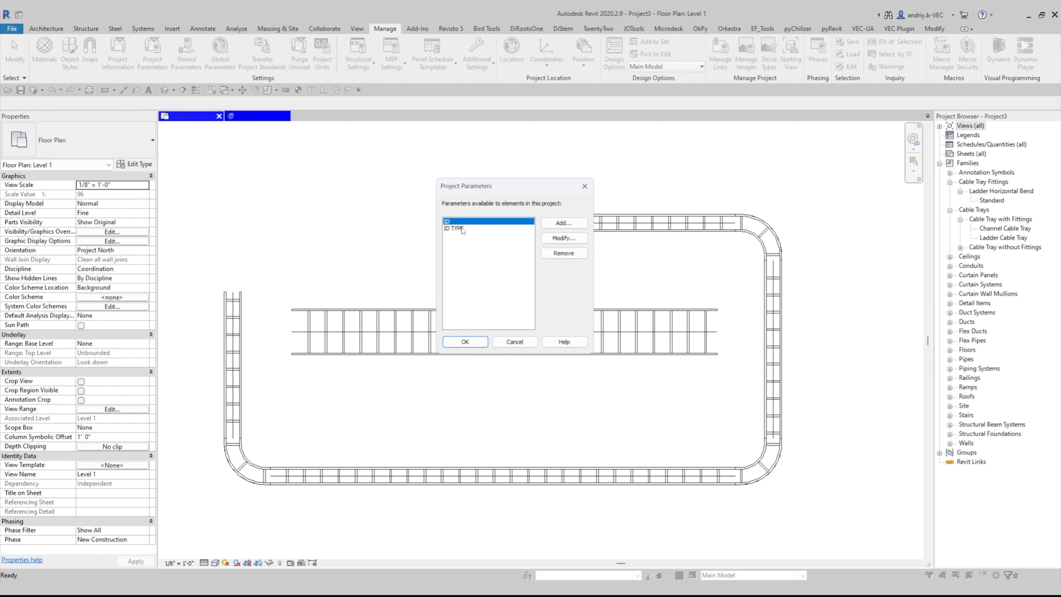
click(564, 238)
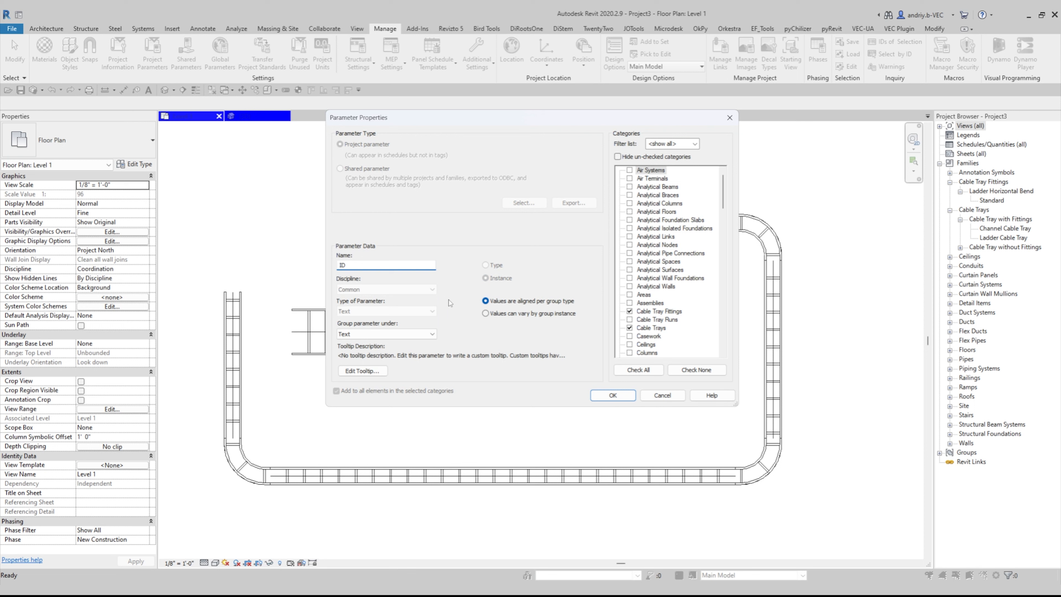
click(360, 334)
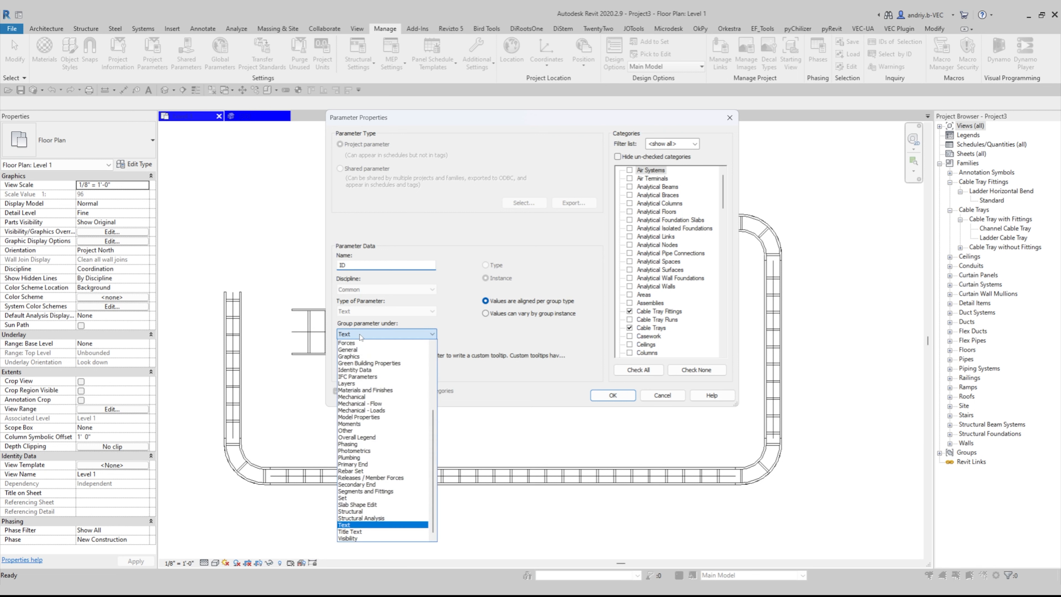
scroll(372, 403, up, 5)
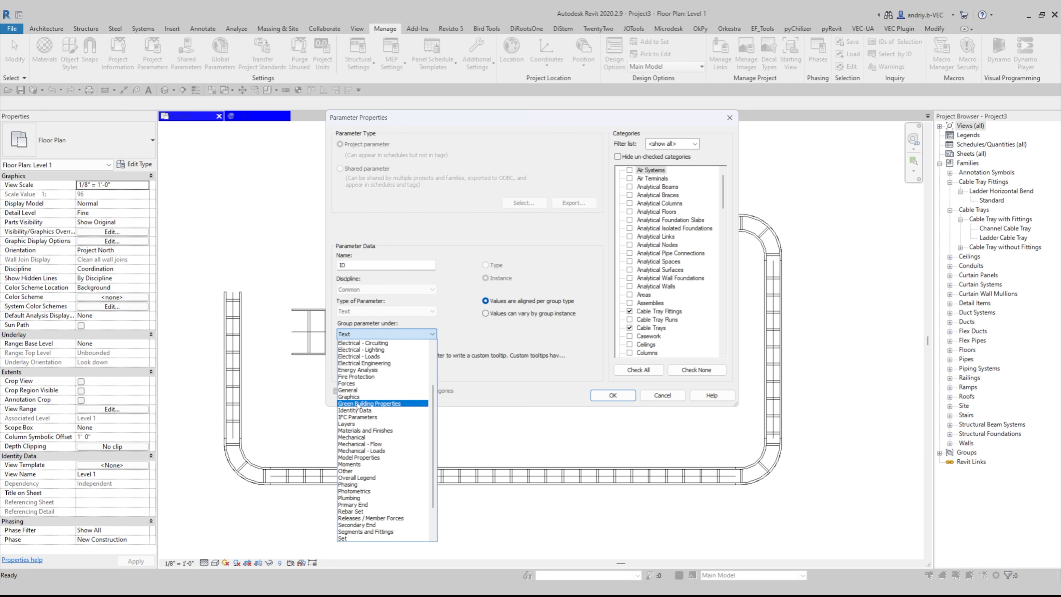
click(372, 377)
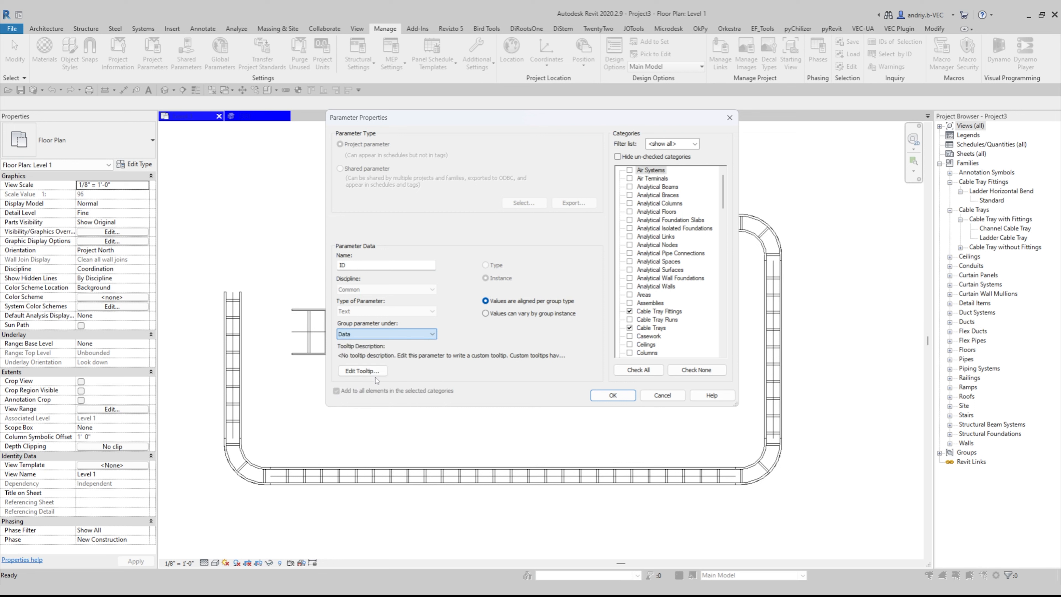
scroll(646, 210, down, 1)
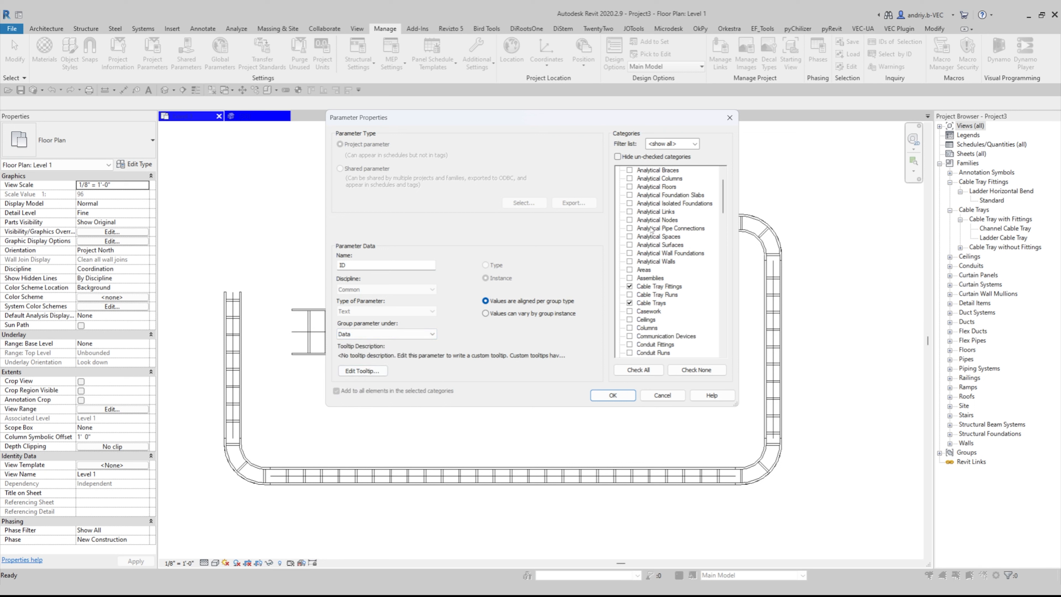
scroll(665, 223, down, 1)
scroll(674, 279, down, 1)
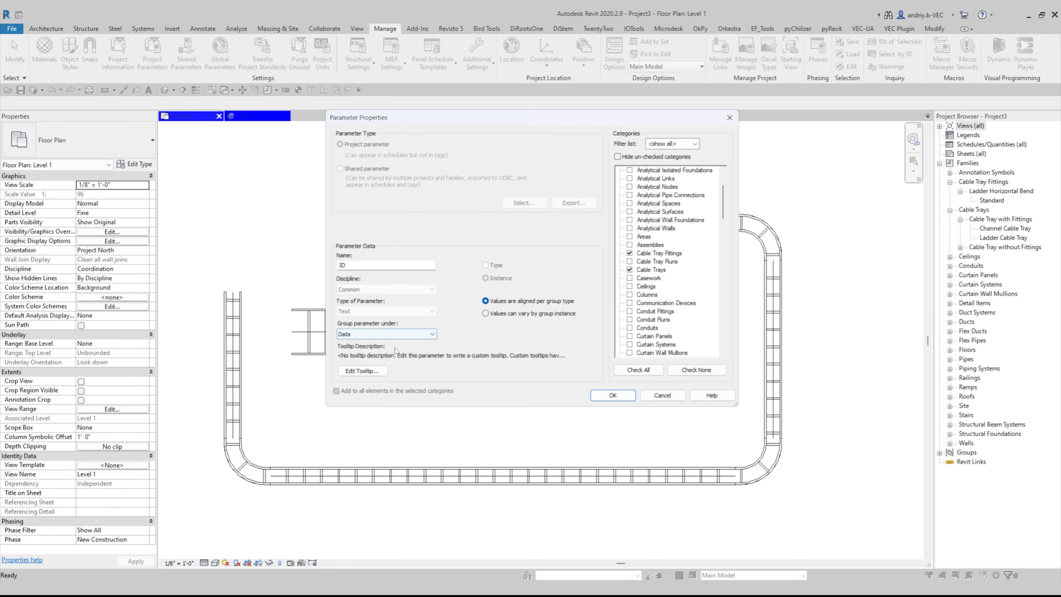
click(626, 399)
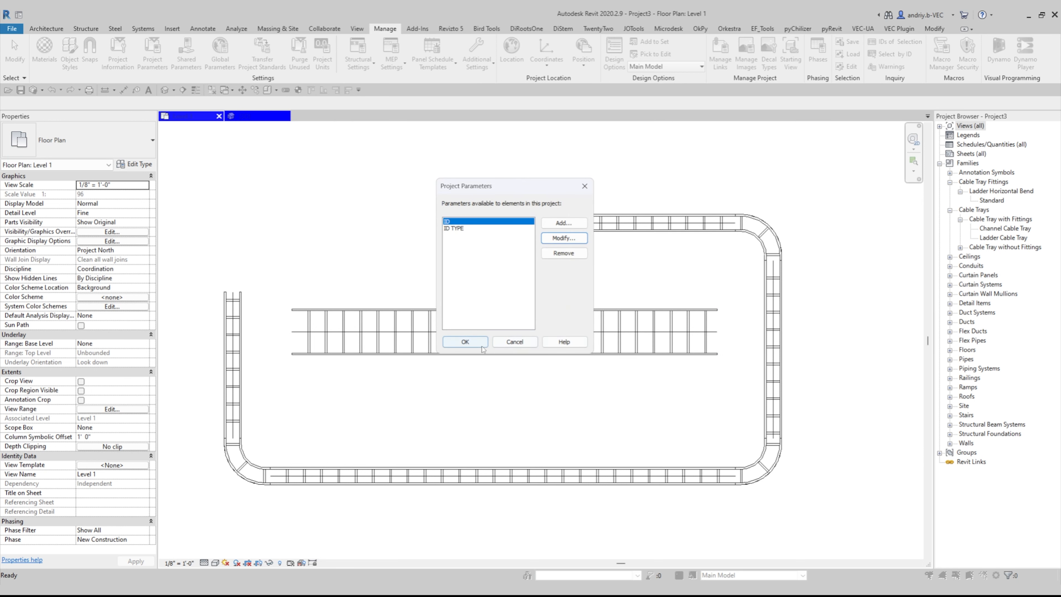
click(466, 342)
Check the ID parameter in the Data group of the upper straight cable tray, then clear the selection
click(568, 222)
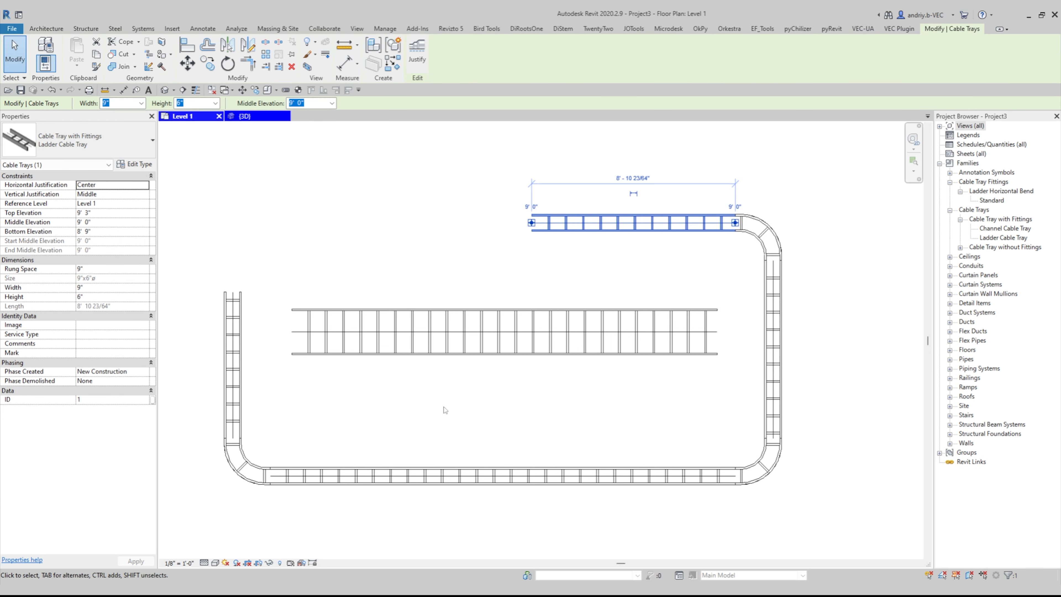
click(452, 412)
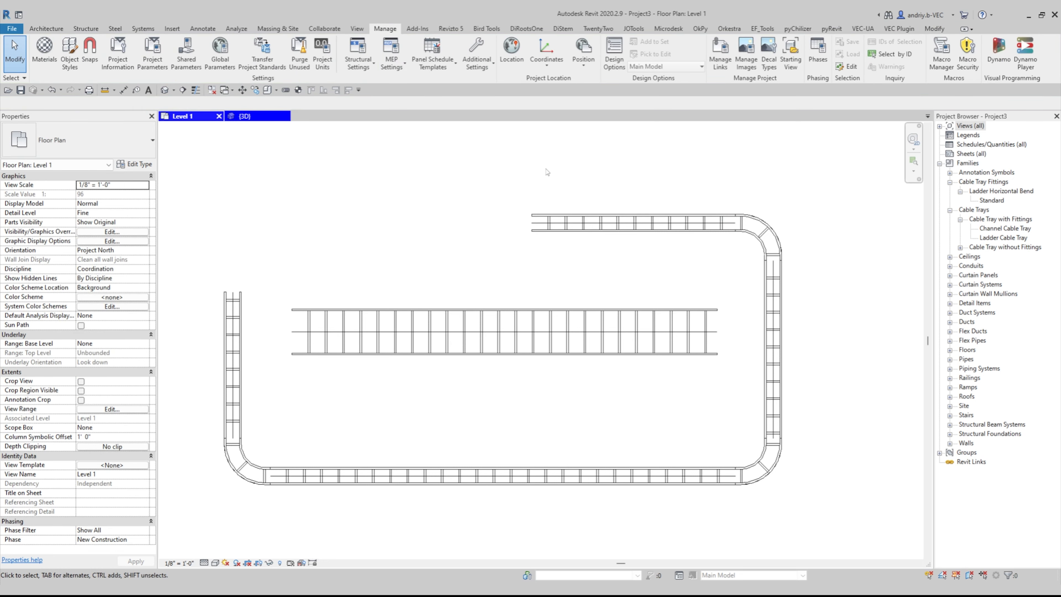
click(593, 231)
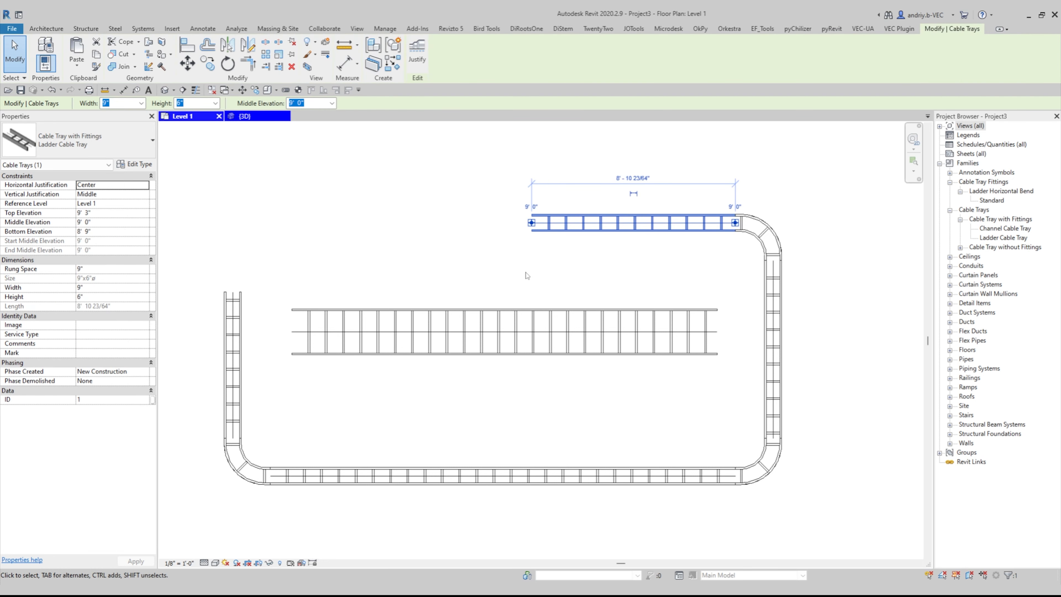
click(548, 266)
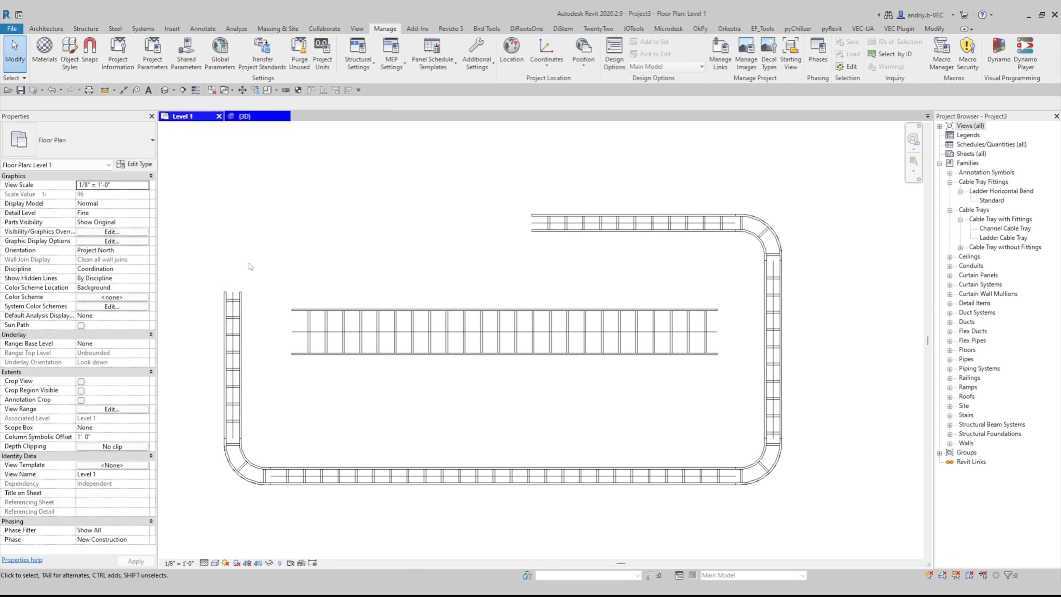
Select the whole connected network of cable trays and bends, set its ID to 1, and clear the selection
key(Tab)
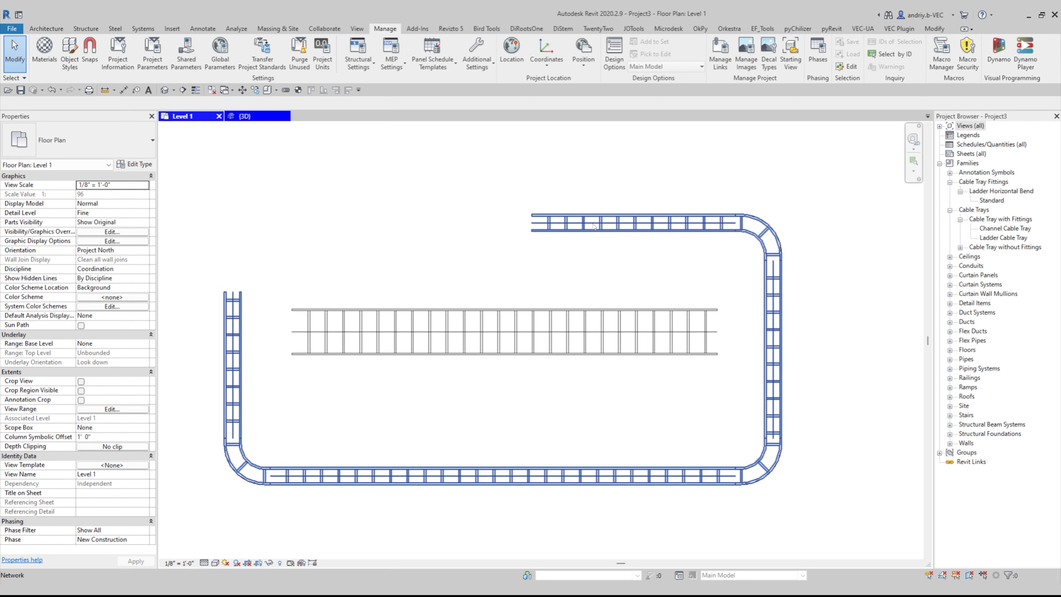
click(587, 226)
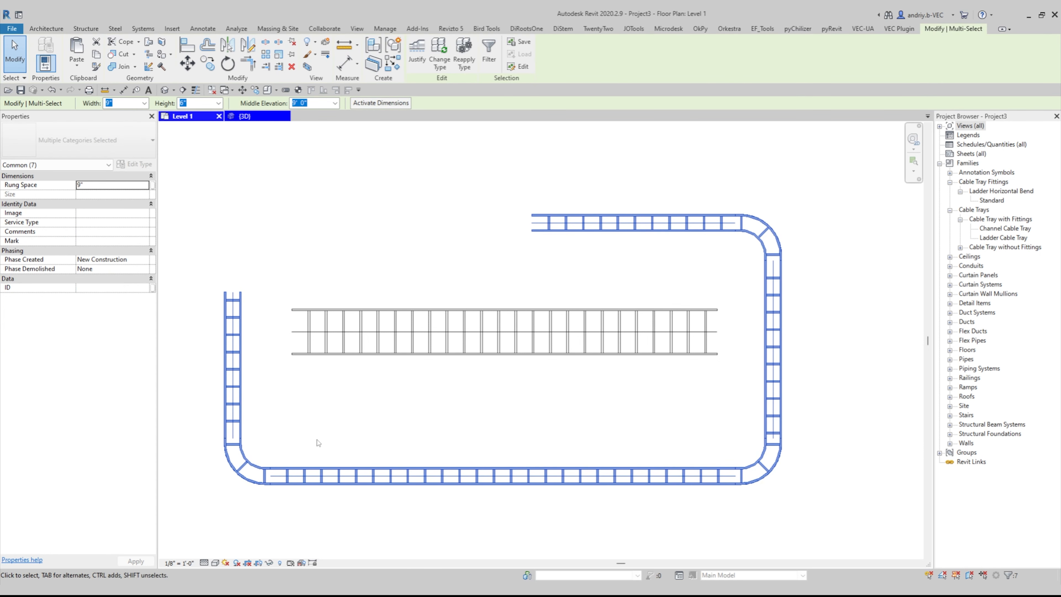
click(93, 290)
text(1)
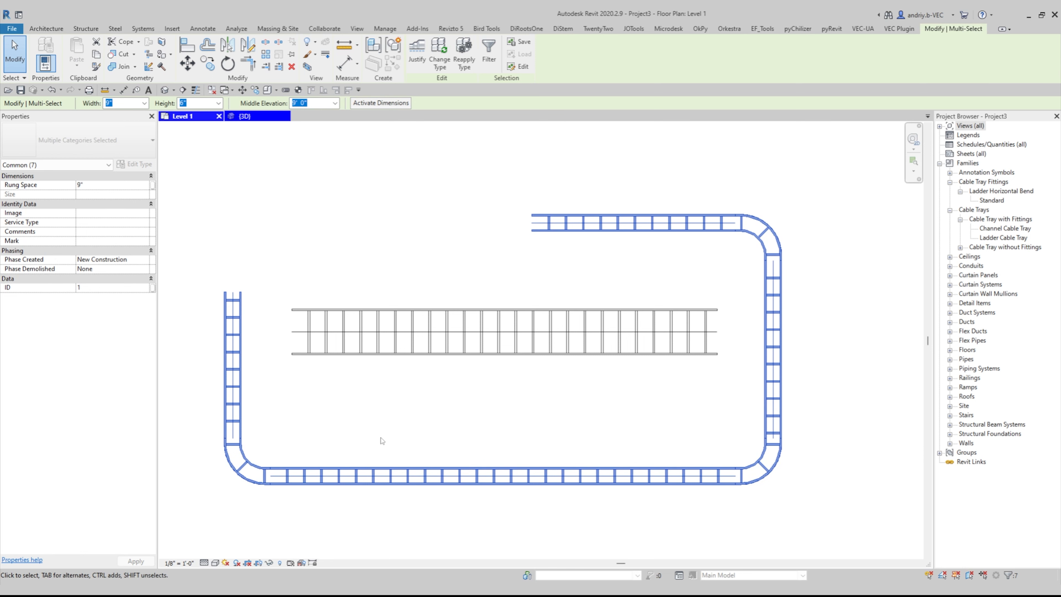
click(465, 394)
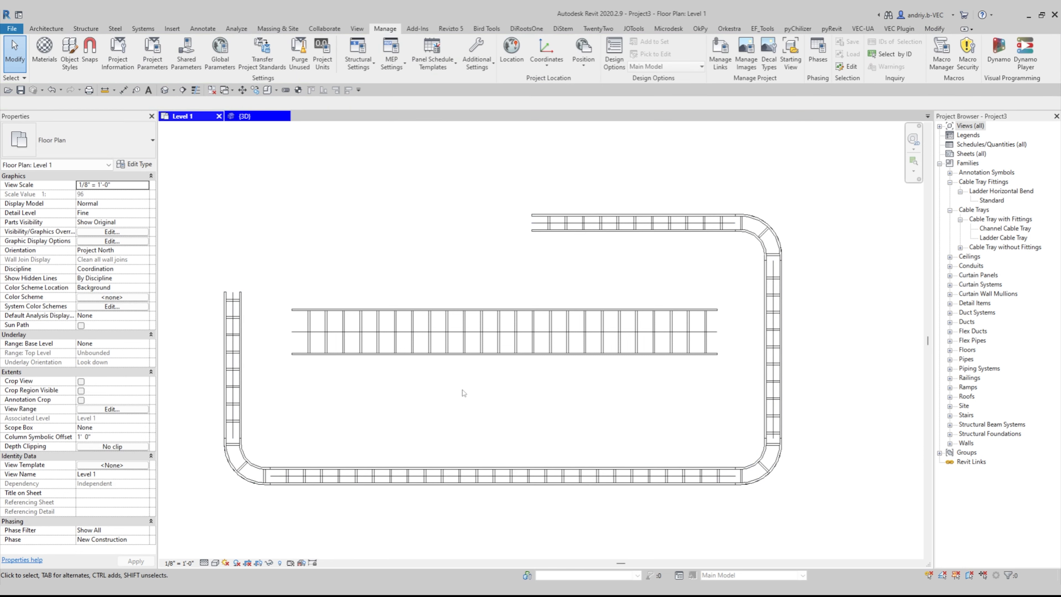
Set the wide middle cable tray's ID to 2 and clear the selection
click(469, 351)
click(105, 401)
text(2)
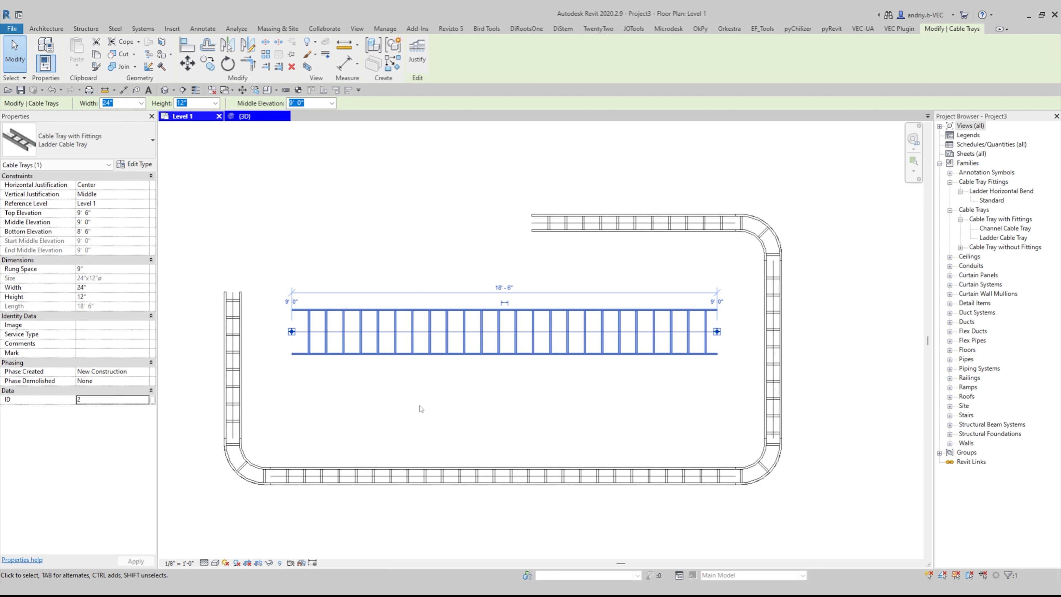
click(421, 407)
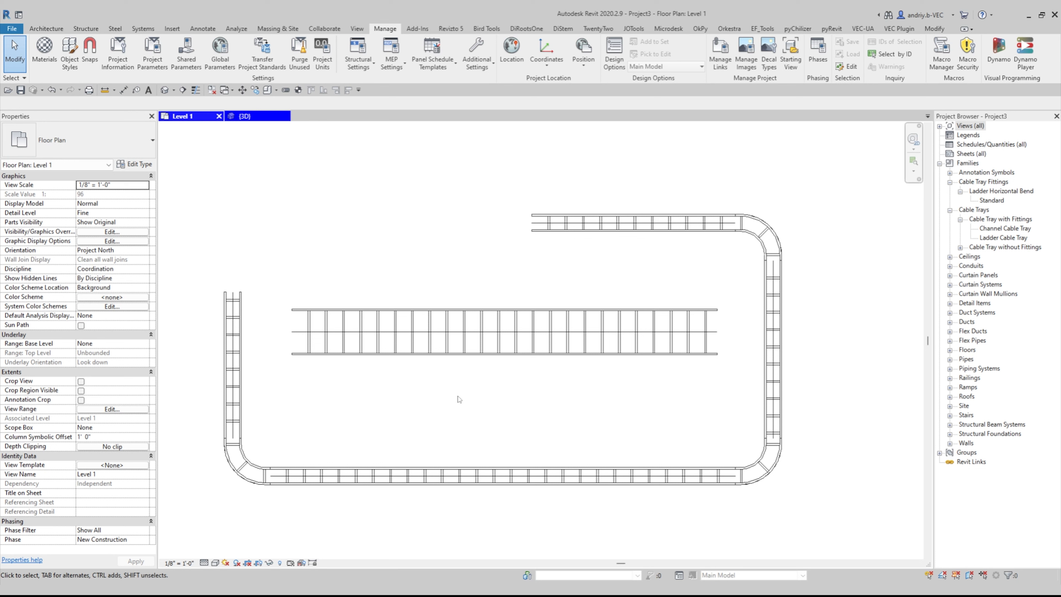
Examine the shared parameter option and its parameter selection for a new project parameter, then close without adding anything
middle_drag(426, 274, 435, 275)
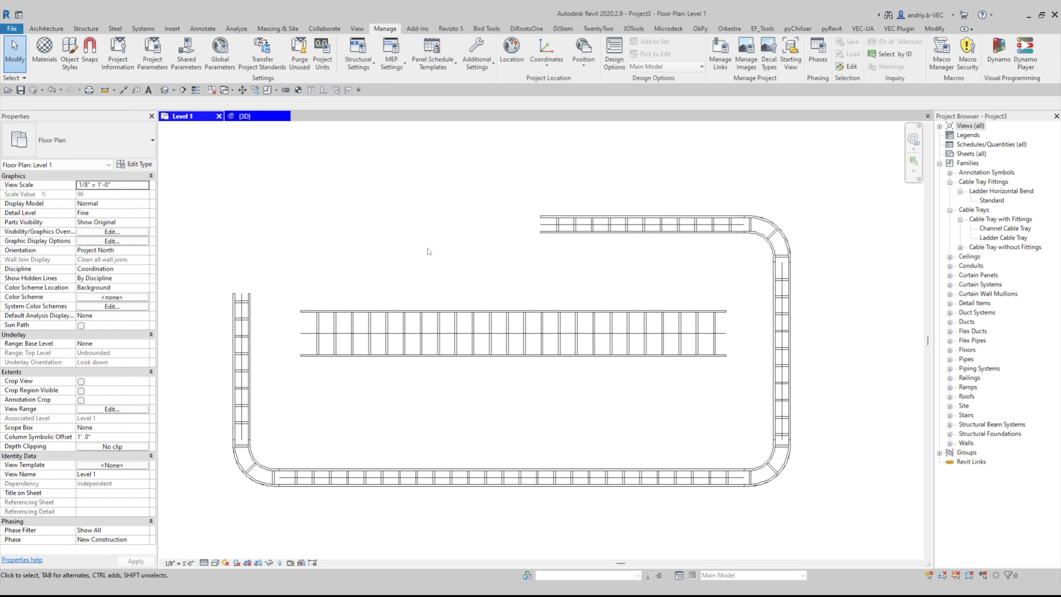
click(152, 53)
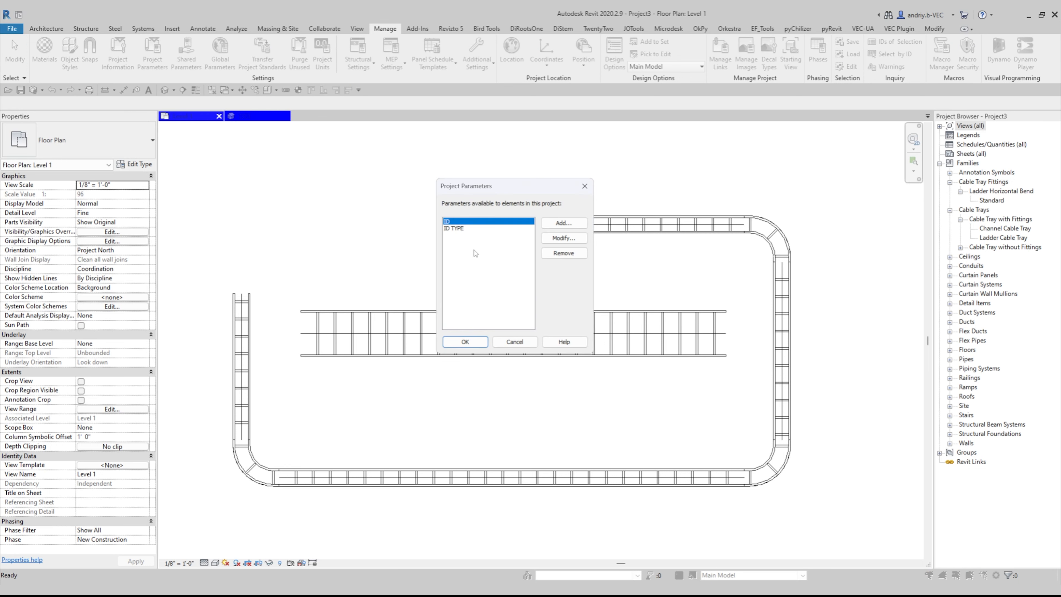
click(563, 224)
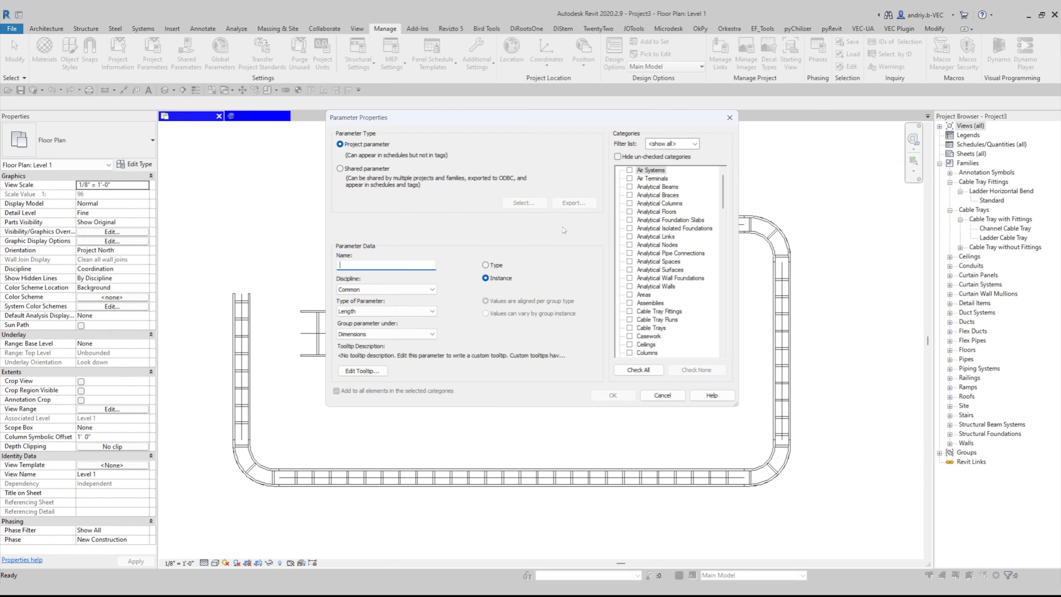
click(365, 170)
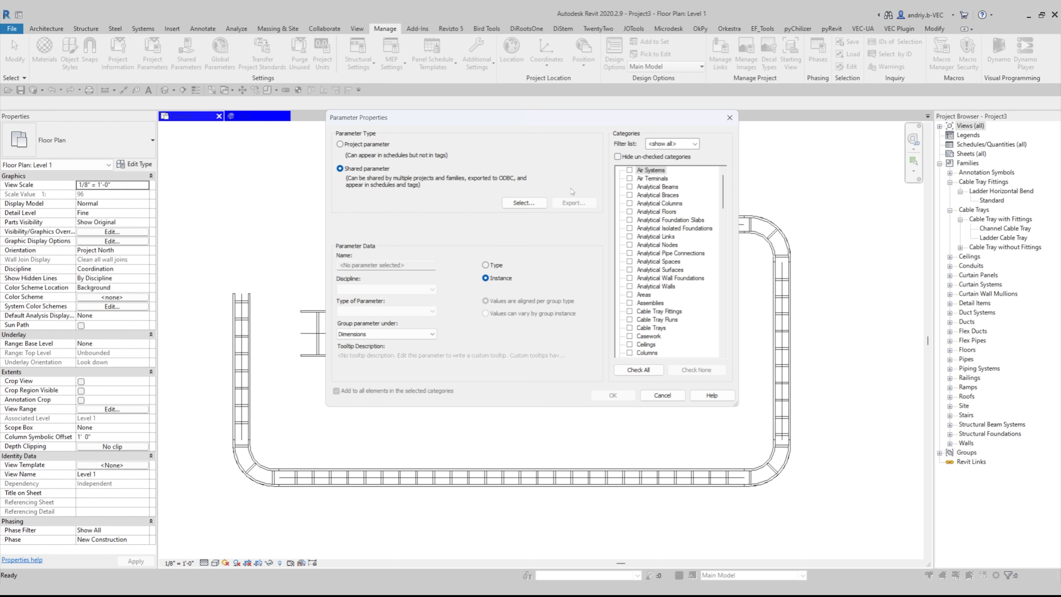
click(538, 205)
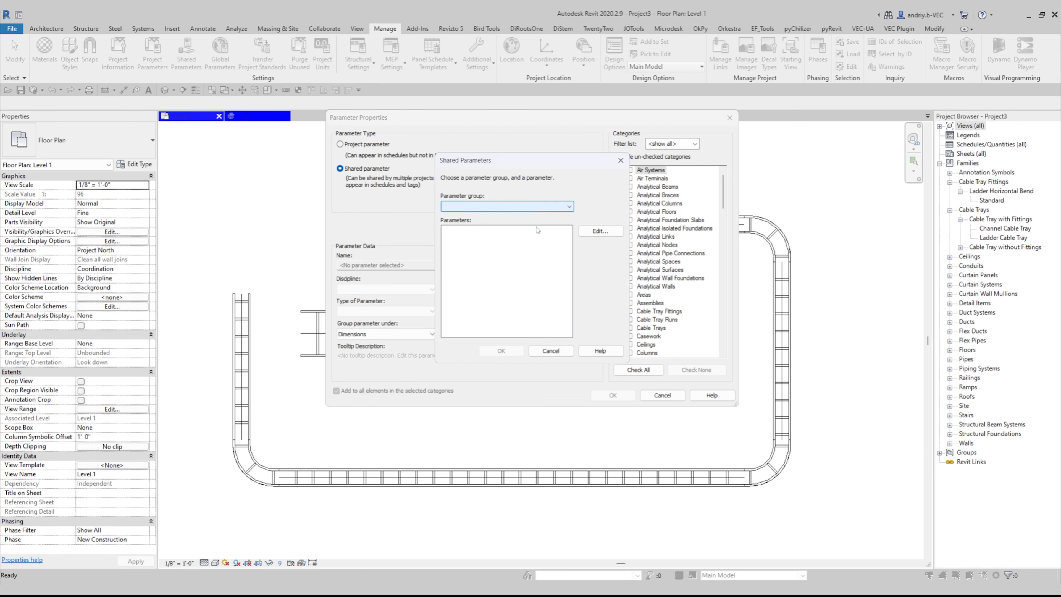
drag(490, 161, 491, 190)
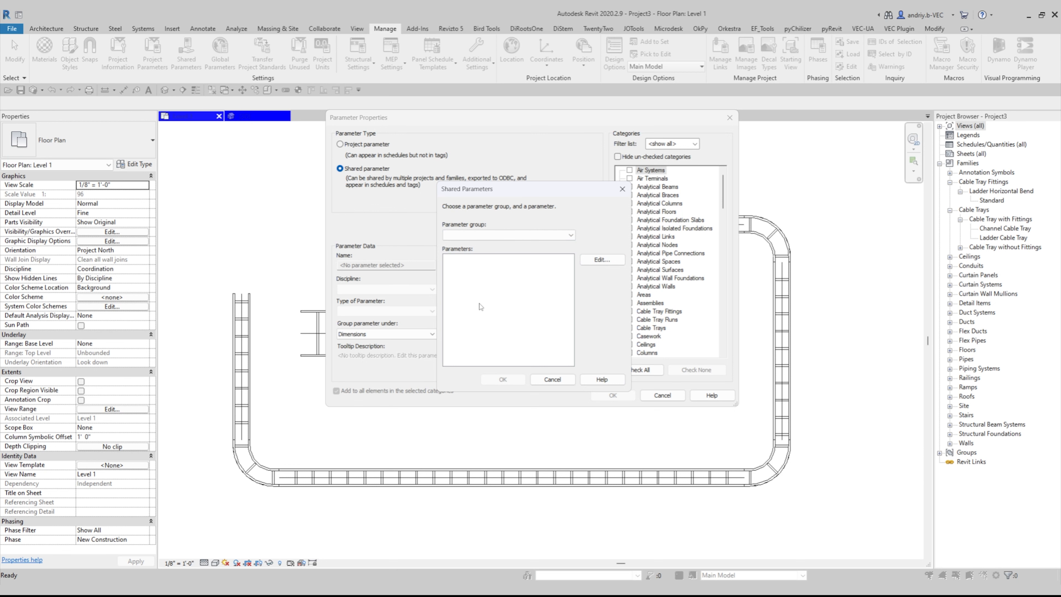
click(623, 189)
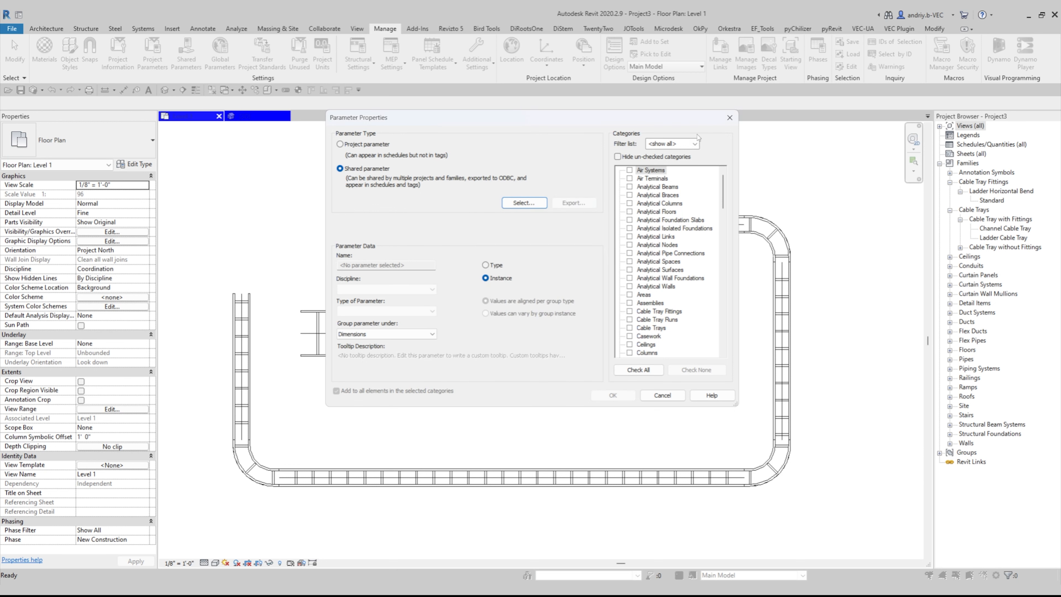
click(729, 119)
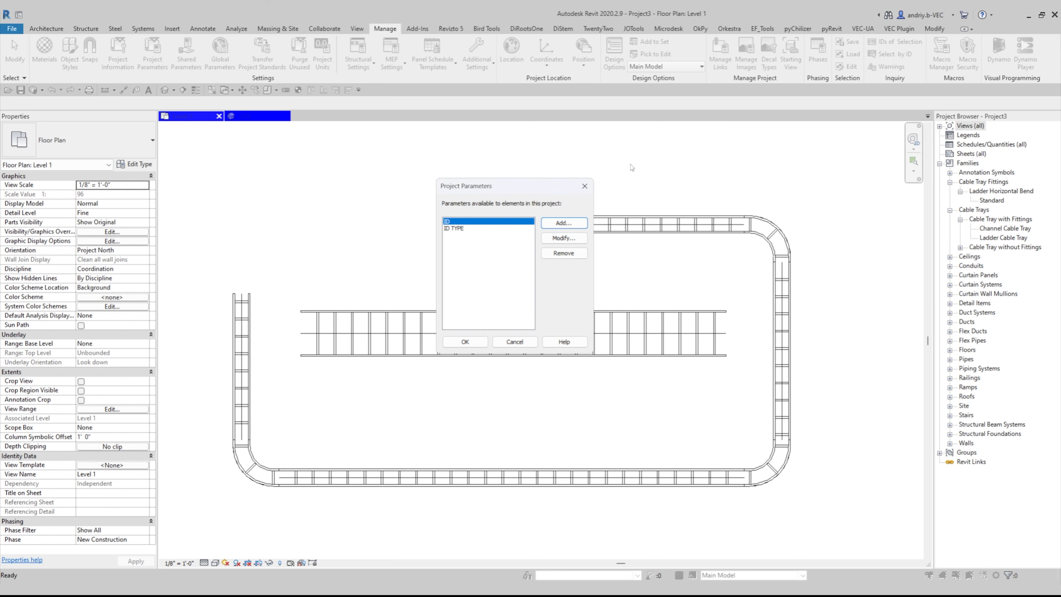
click(595, 184)
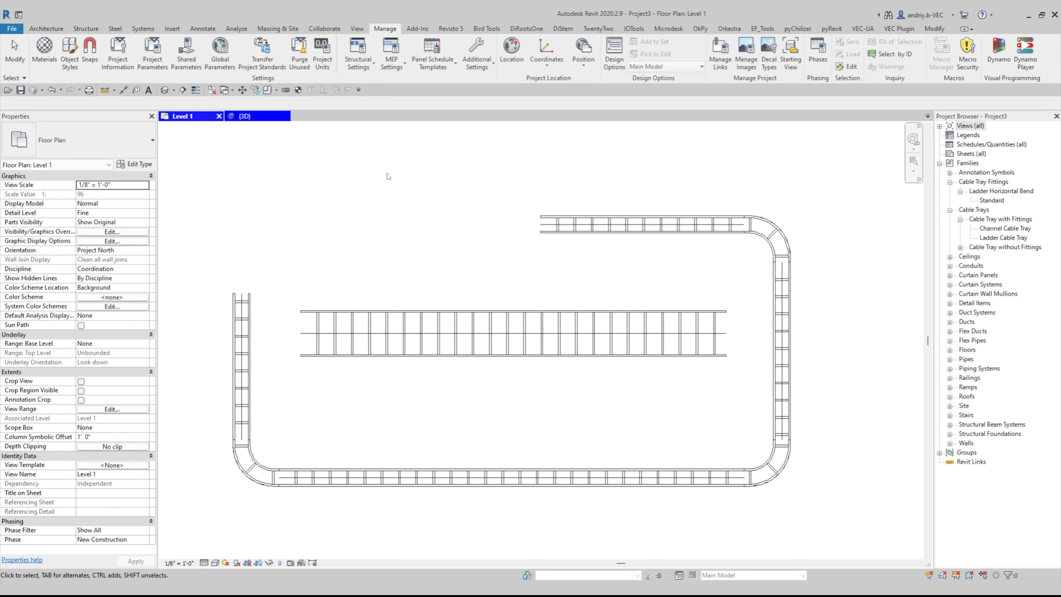
Compare the shared parameter editor with the new project parameter settings, closing both without changes
click(185, 55)
drag(475, 167, 503, 149)
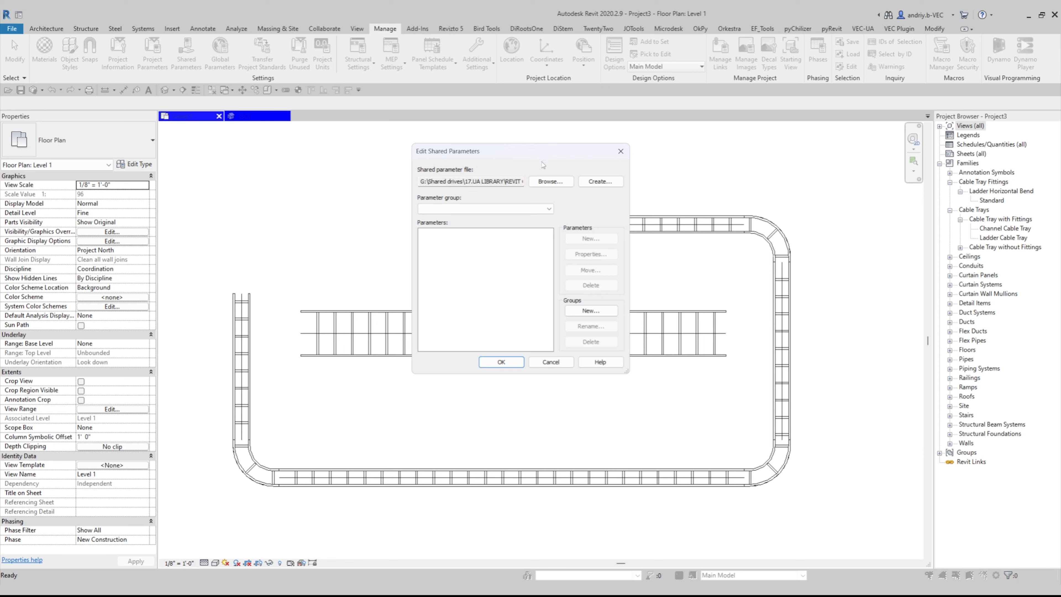
click(621, 151)
click(153, 55)
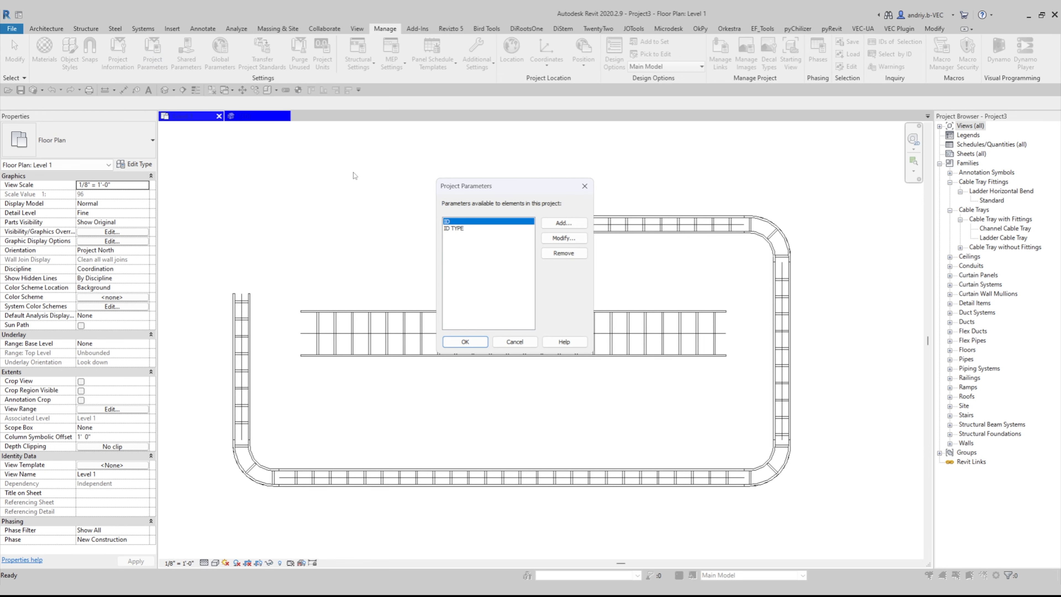
click(563, 225)
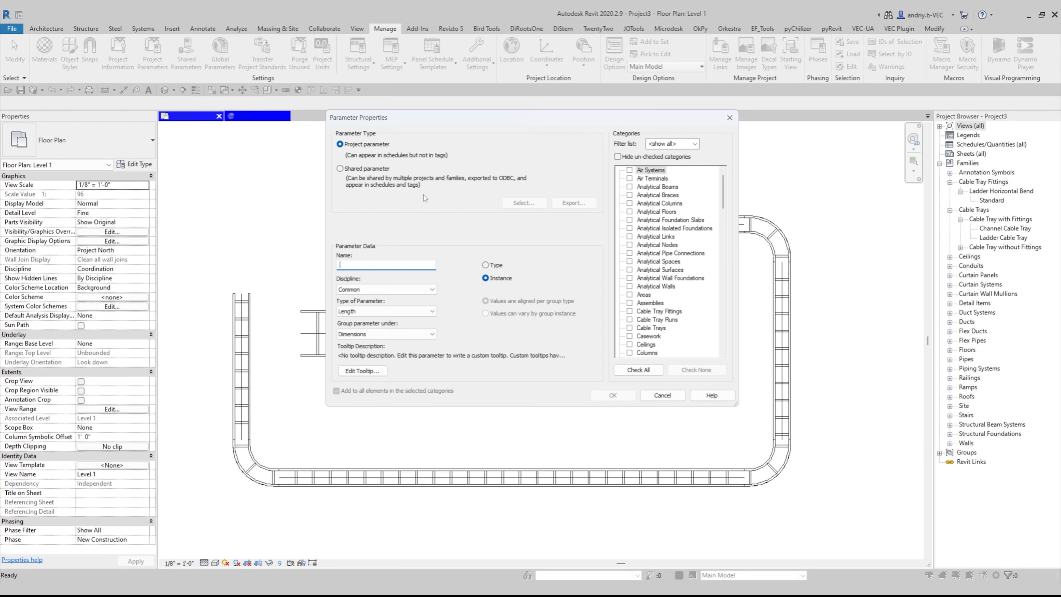
click(727, 121)
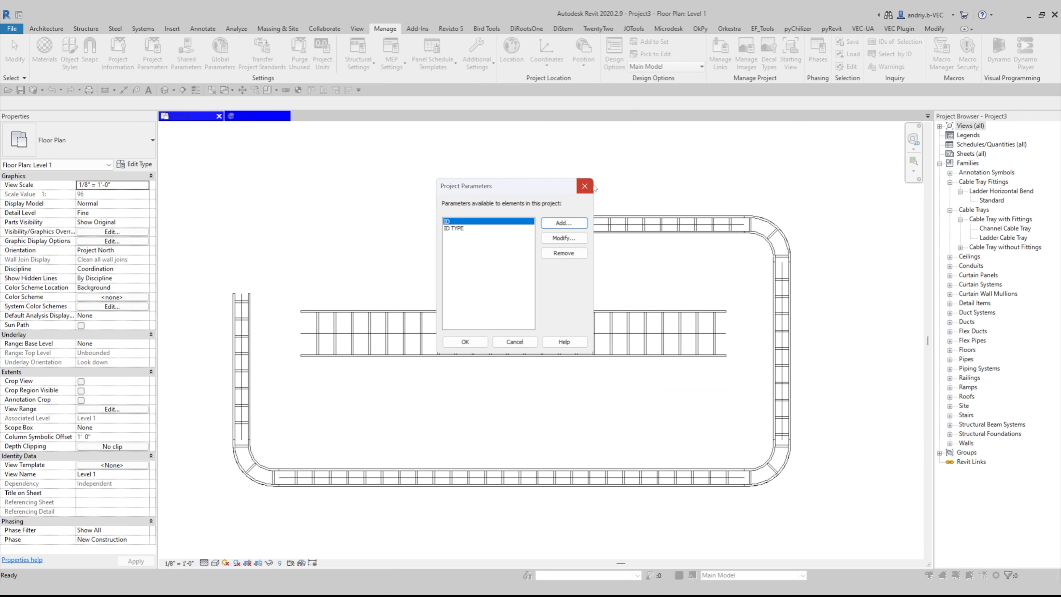
click(585, 184)
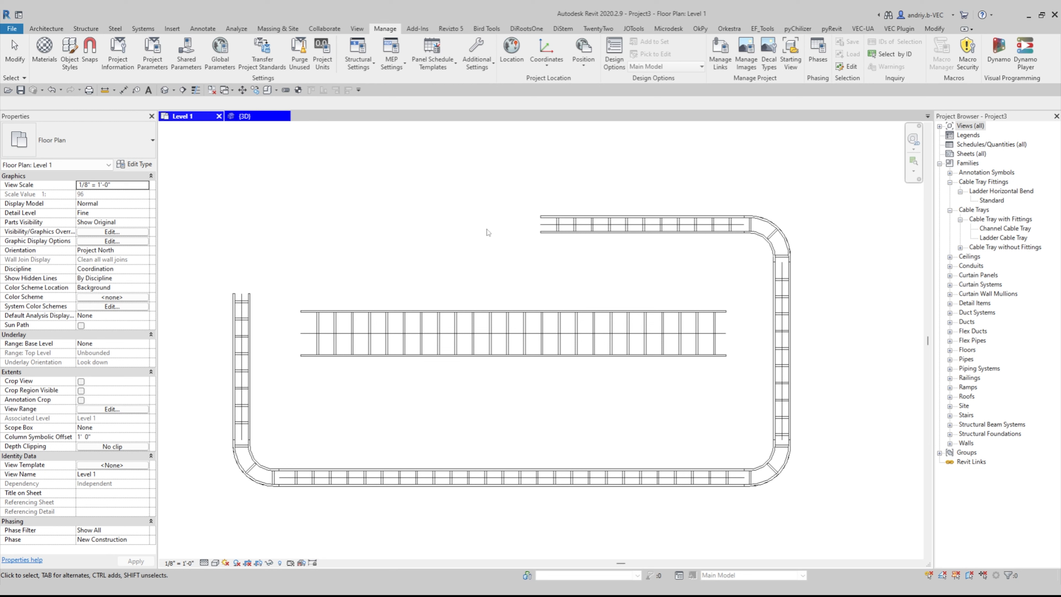
Inspect how to browse for or create a shared parameter file, keeping the currently loaded file
click(186, 51)
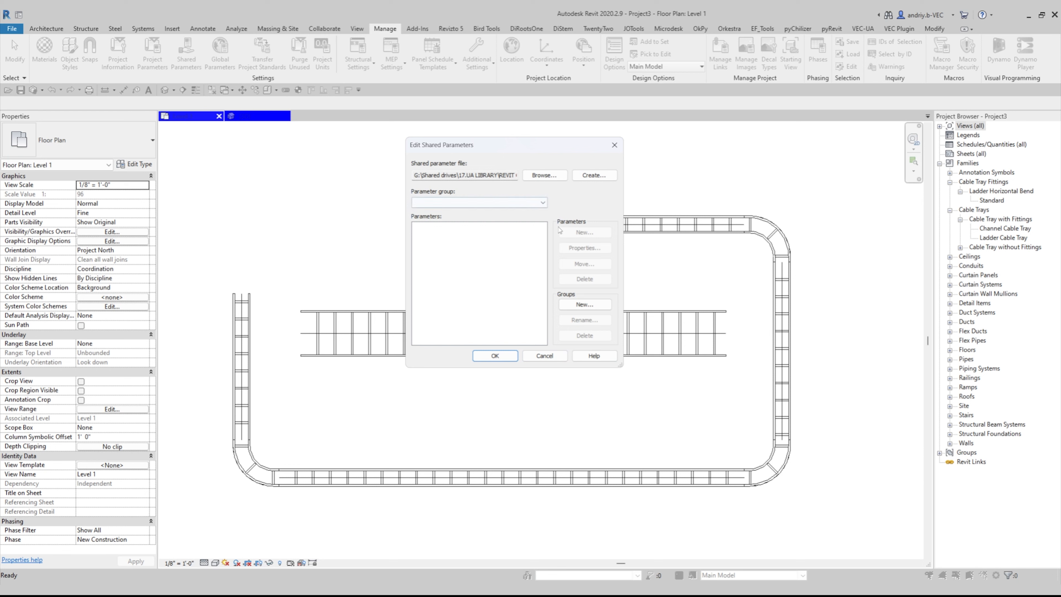
click(552, 175)
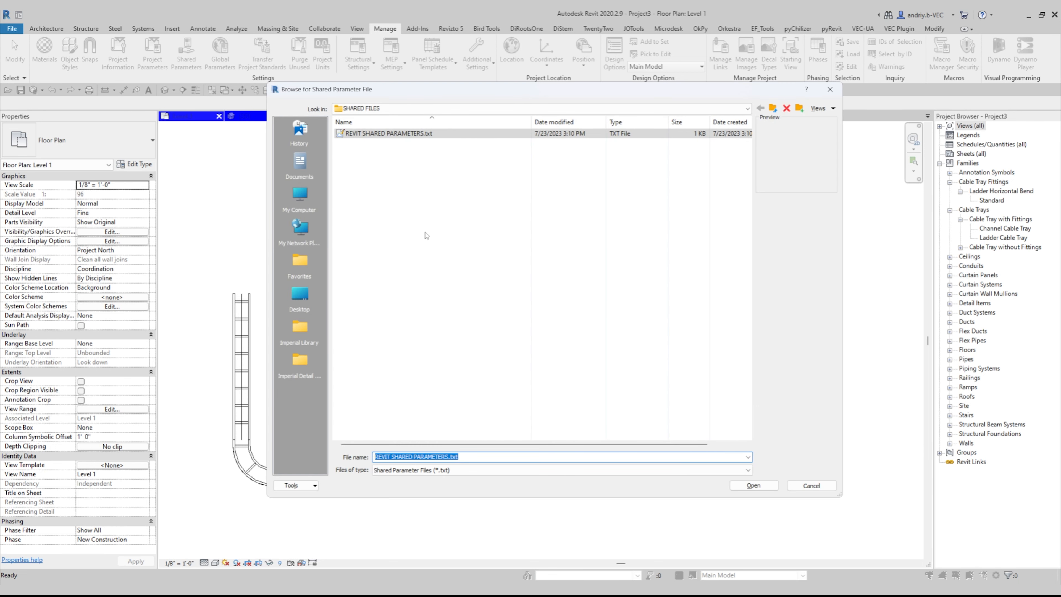
click(375, 173)
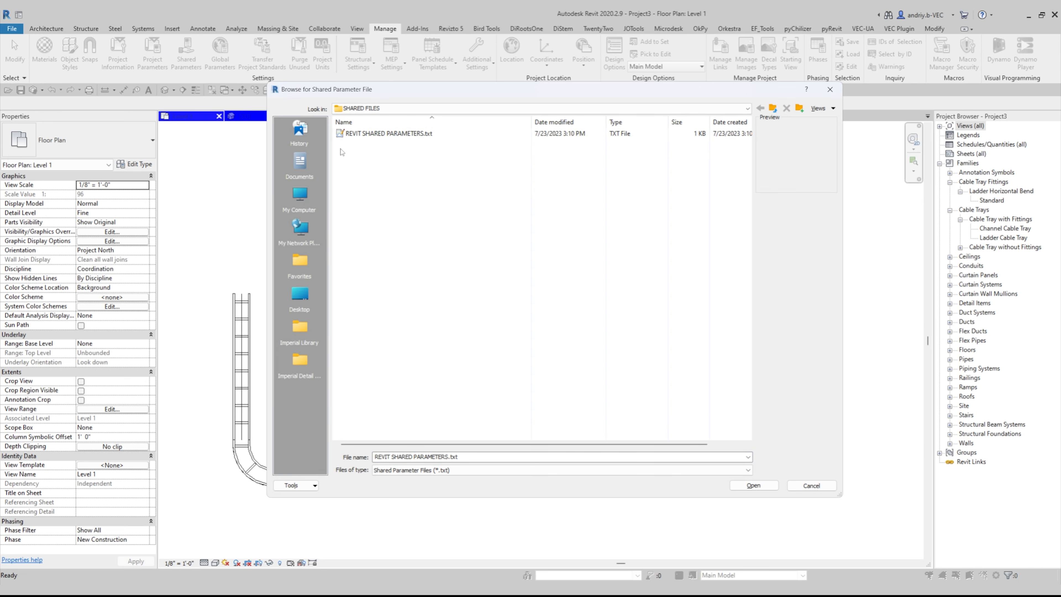
click(830, 89)
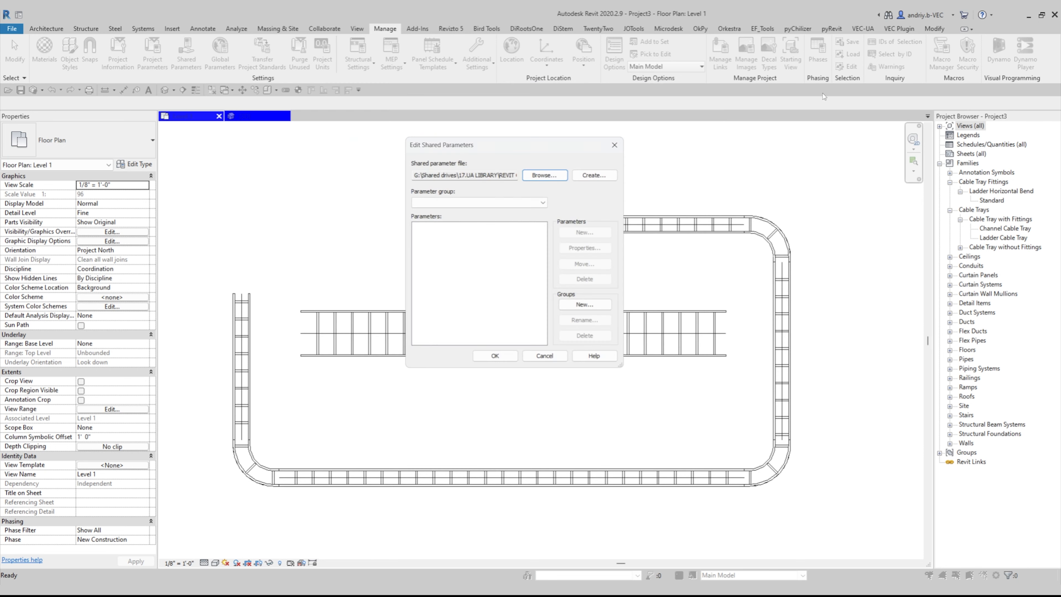
click(601, 176)
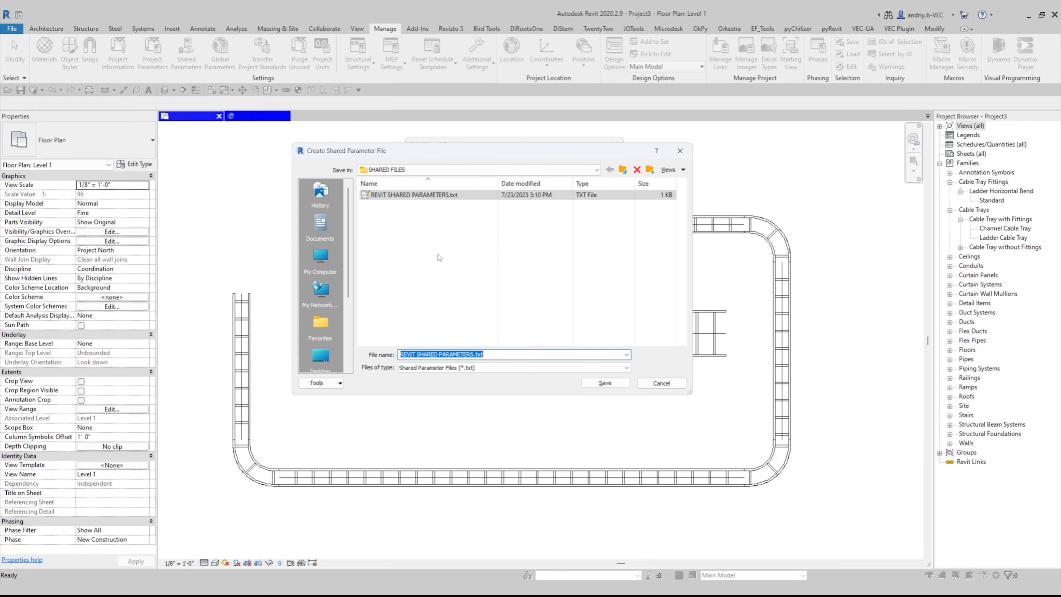
drag(485, 354, 401, 355)
click(473, 355)
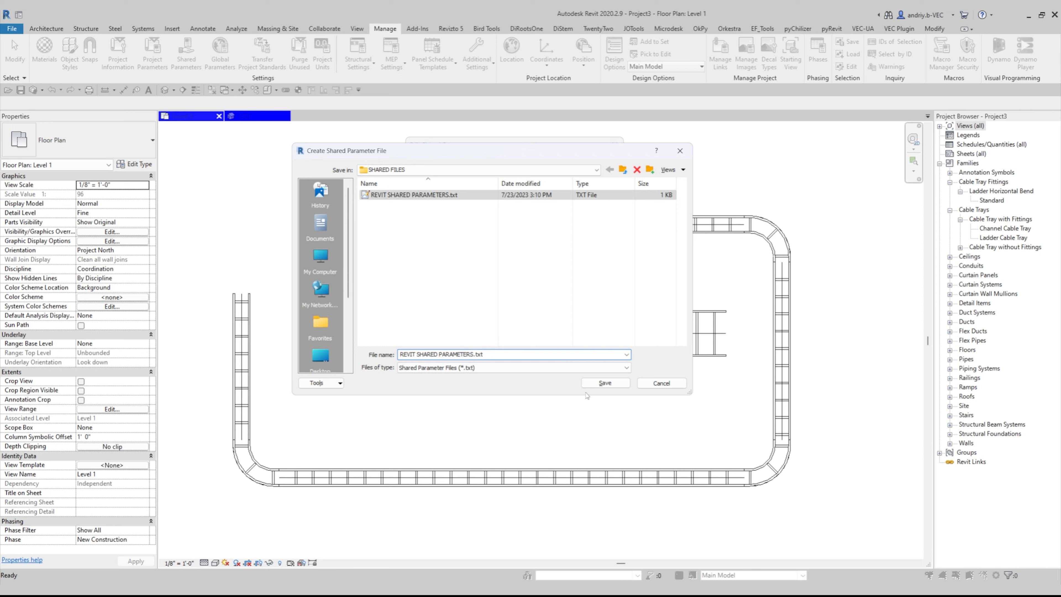
click(680, 151)
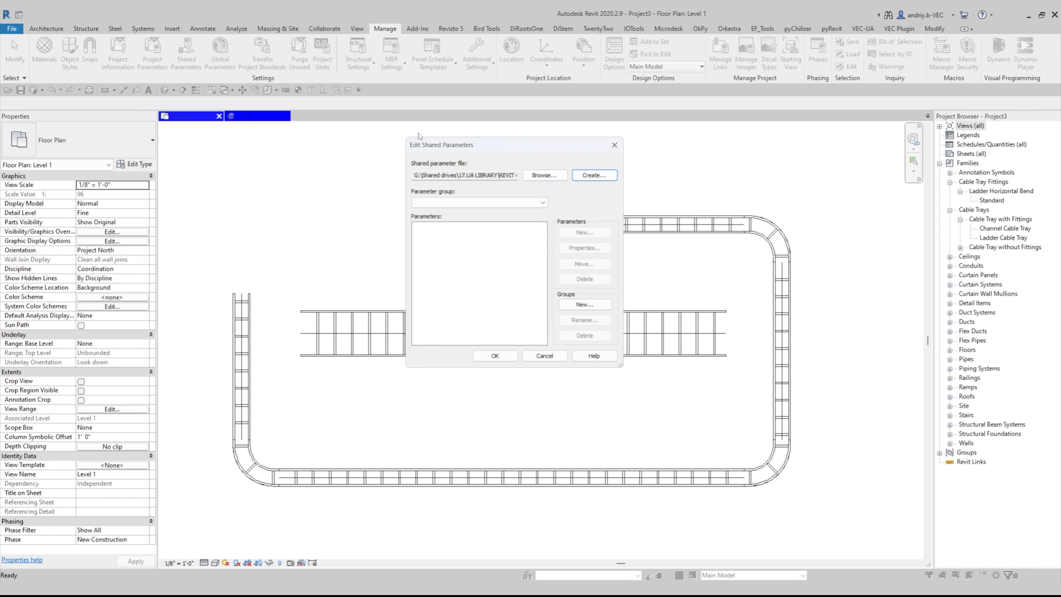
Create a shared parameter group named CABLE TRAYS
drag(480, 147, 477, 136)
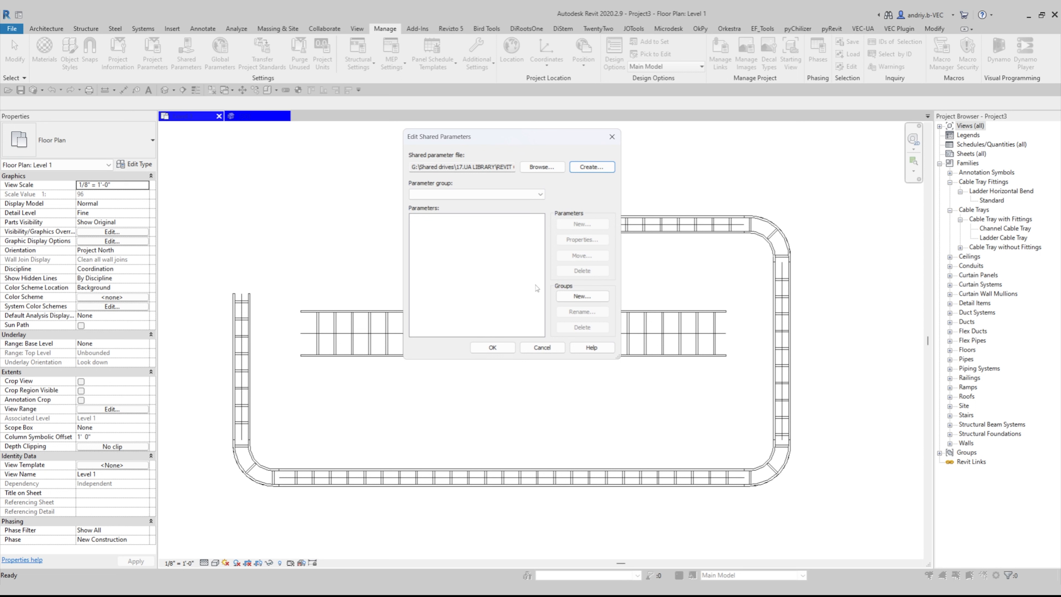
click(587, 296)
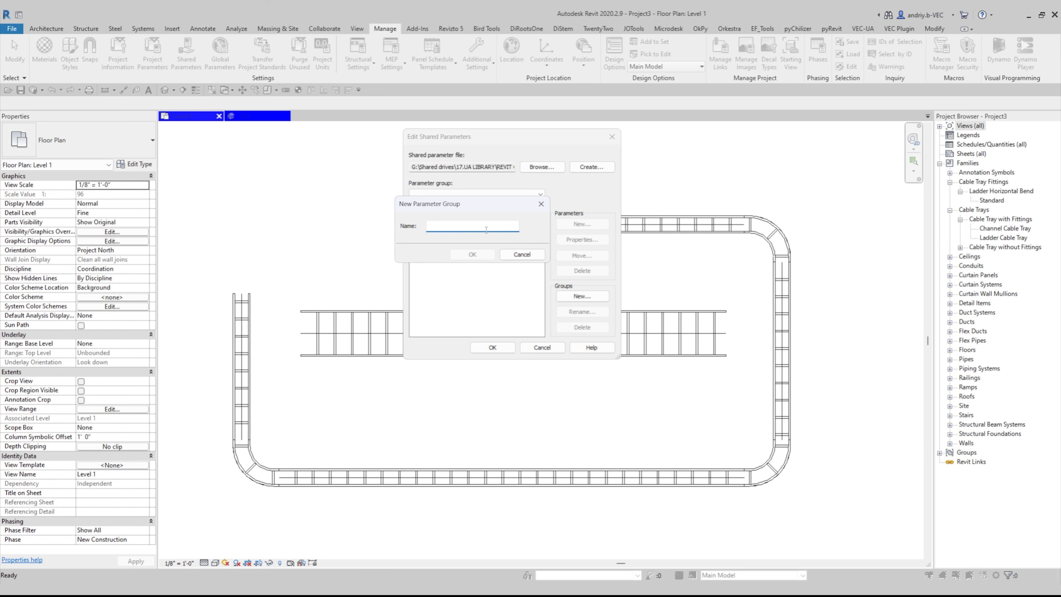
text(CAB)
text(LE TRAYS)
key(Return)
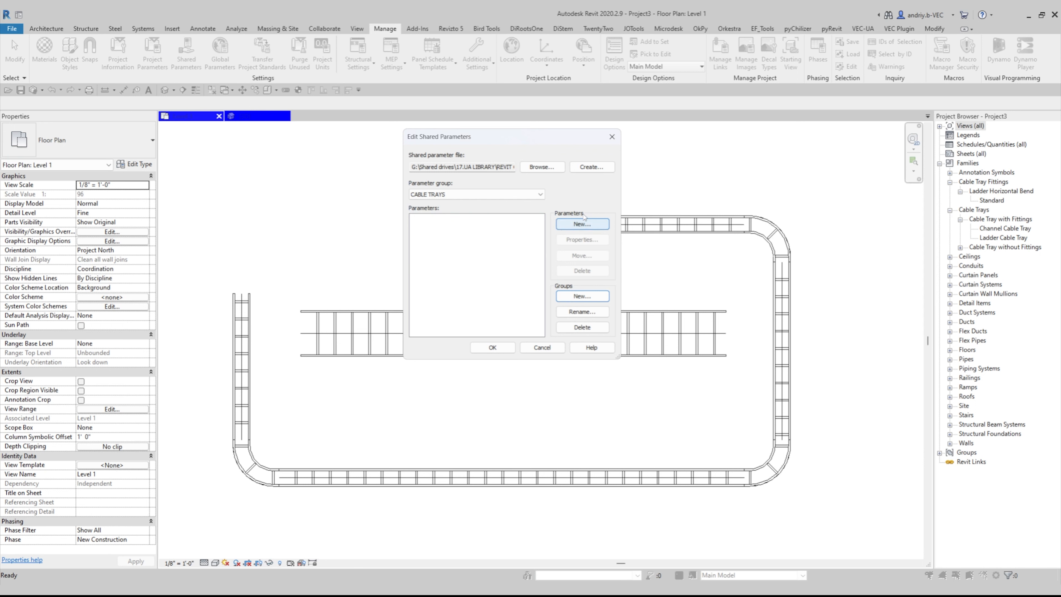
Add a shared parameter NUMBER OF CABLES to the CABLE TRAYS group with Common discipline and Text type, and accept the shared parameter edits
click(583, 225)
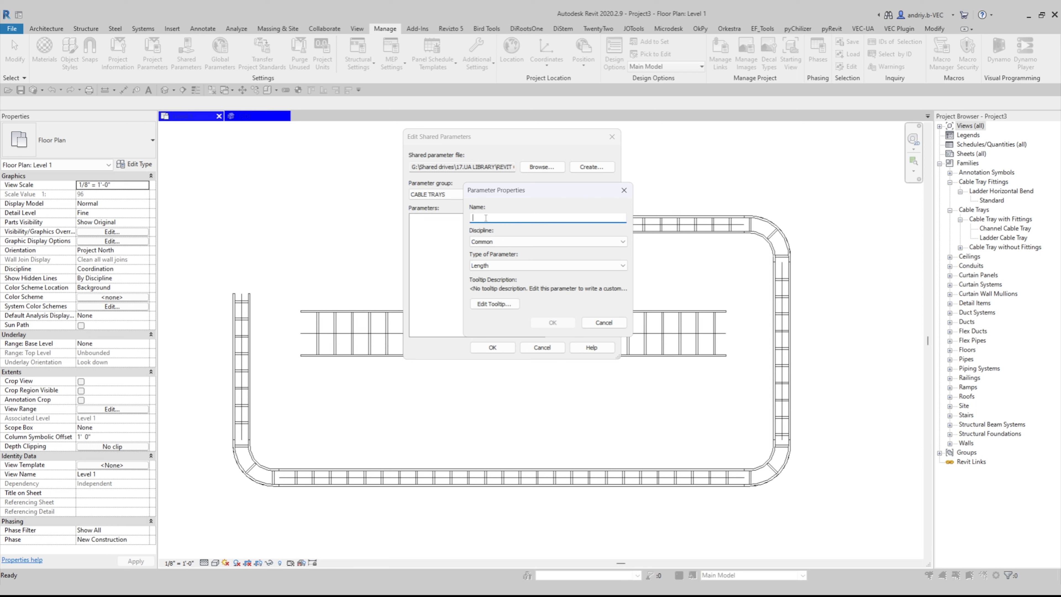
text(NUMBER OF CABLES)
click(512, 243)
click(502, 242)
click(502, 243)
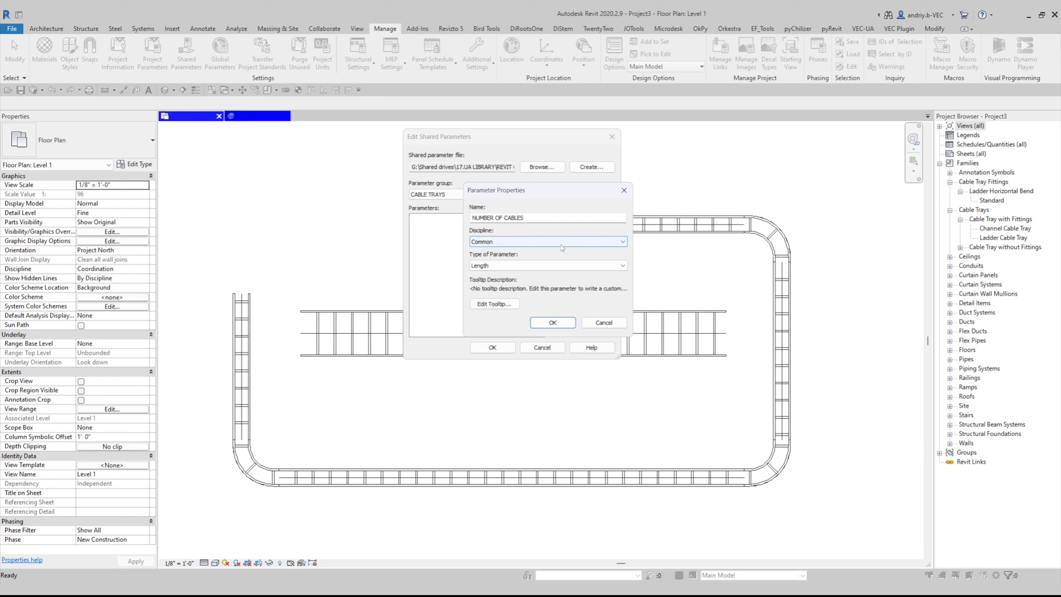
click(504, 251)
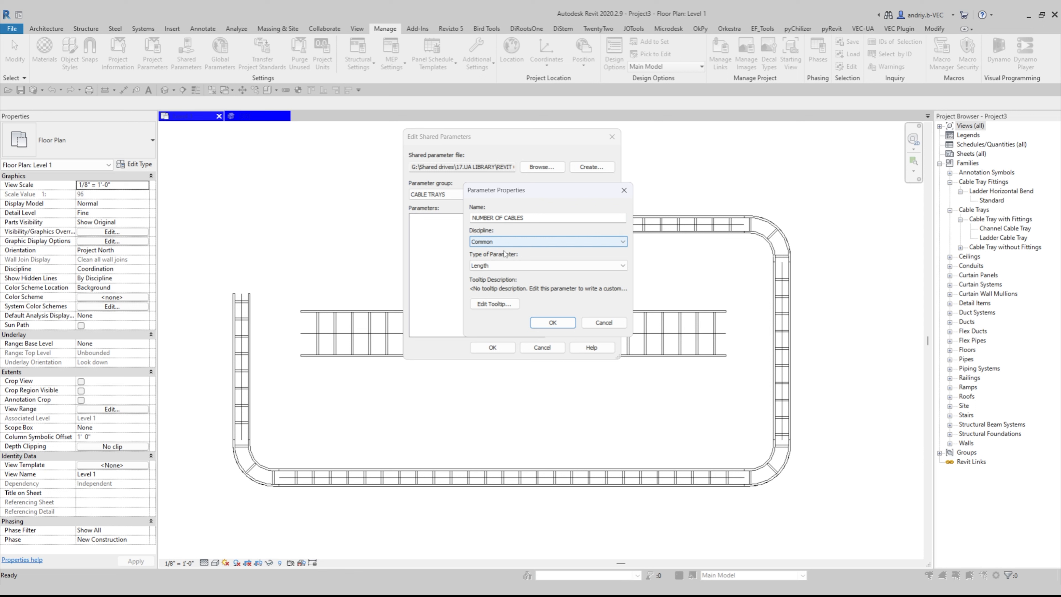
click(524, 266)
click(516, 275)
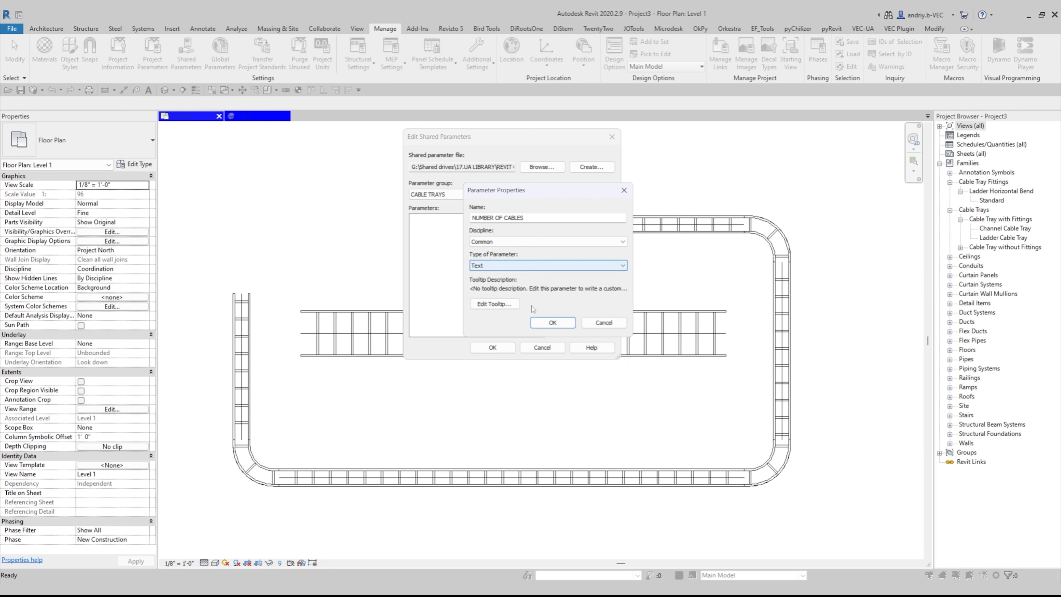
click(553, 325)
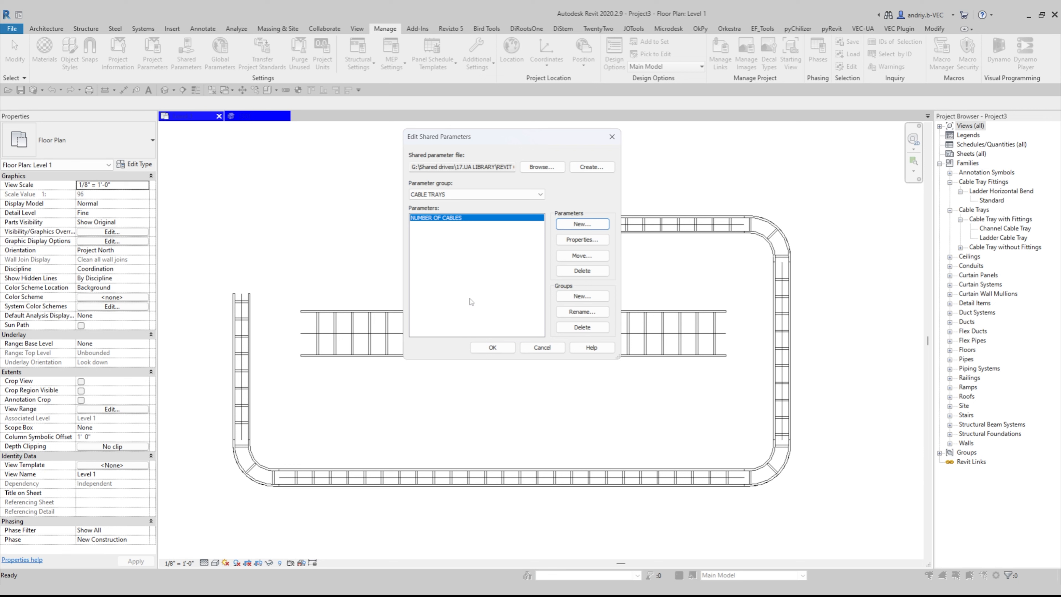
click(492, 348)
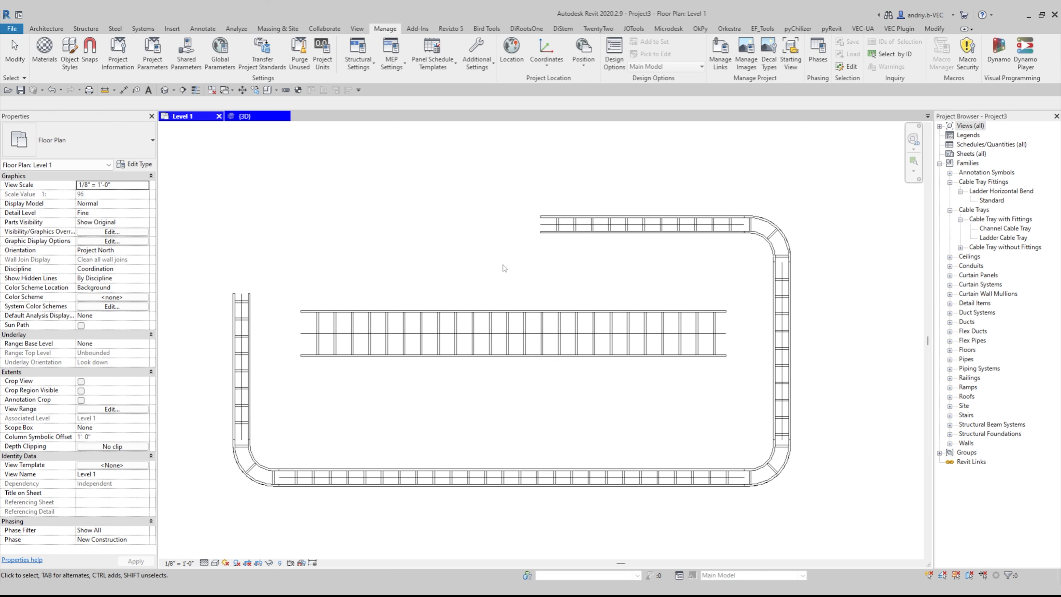
Start adding a new project parameter with its parameter type set to Shared parameter
click(152, 53)
click(563, 225)
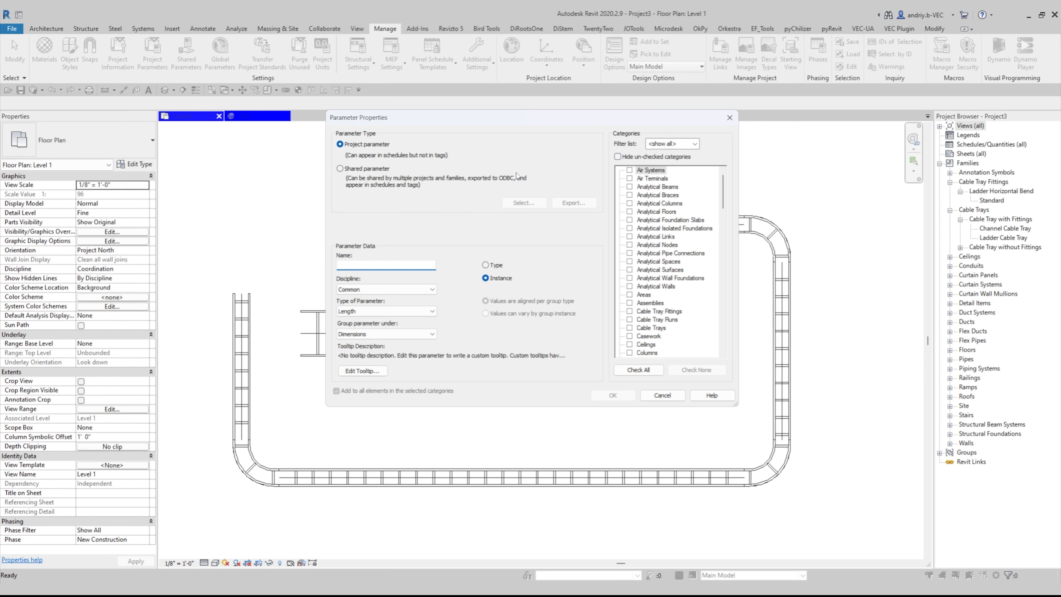
click(340, 168)
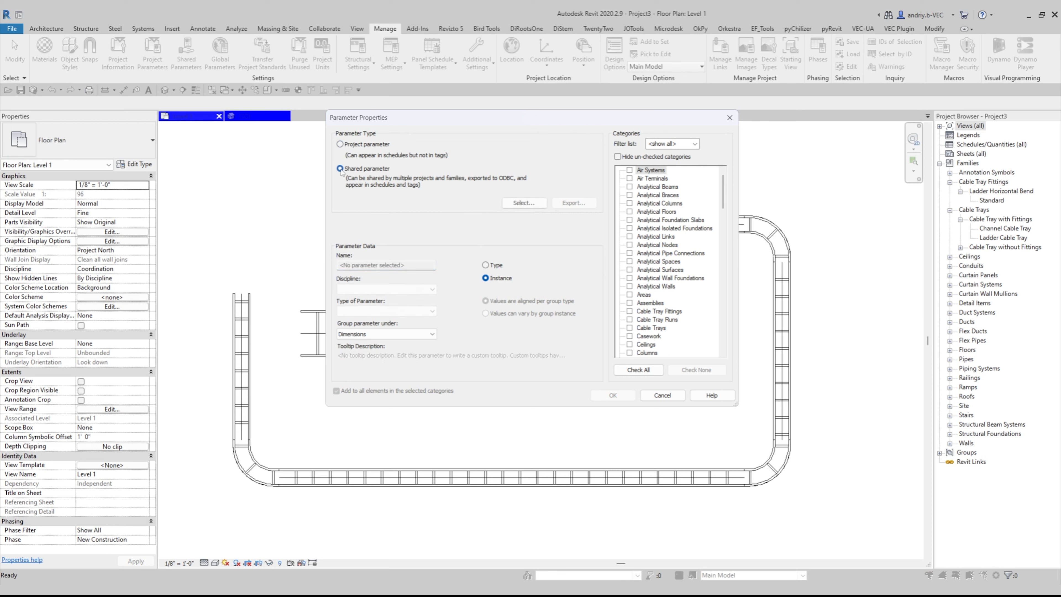
Examine the properties and group-move options of the shared parameter NUMBER OF CABLES, closing the shared parameter windows without changes
click(525, 203)
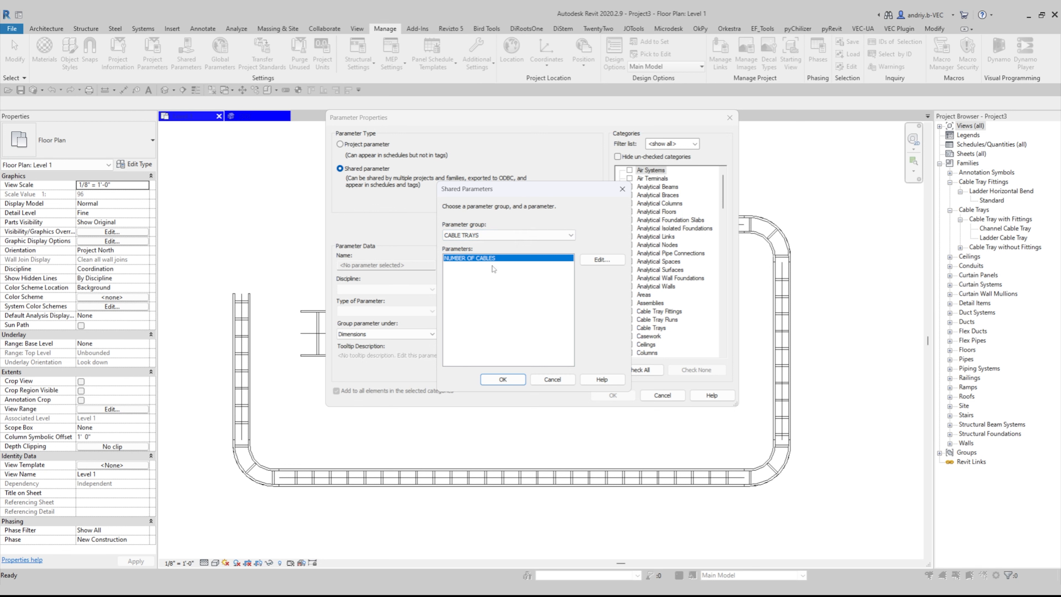
click(602, 259)
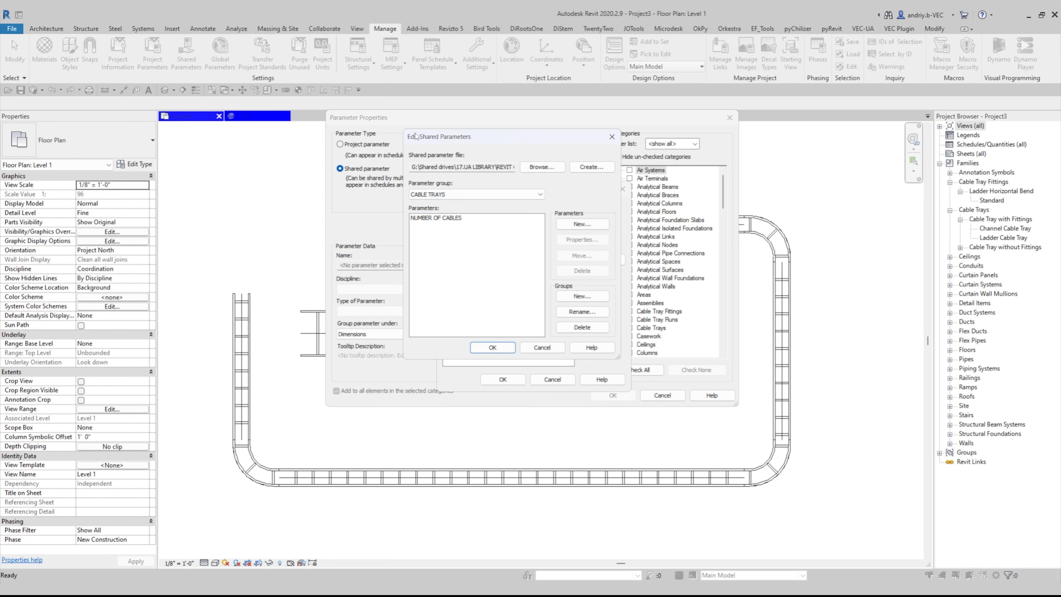
click(458, 218)
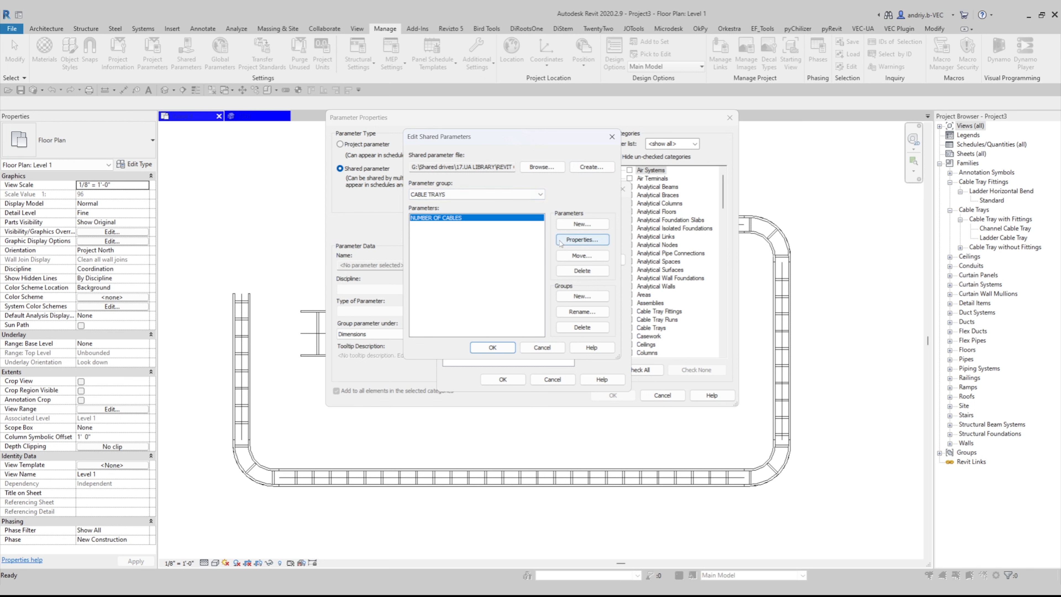
click(592, 240)
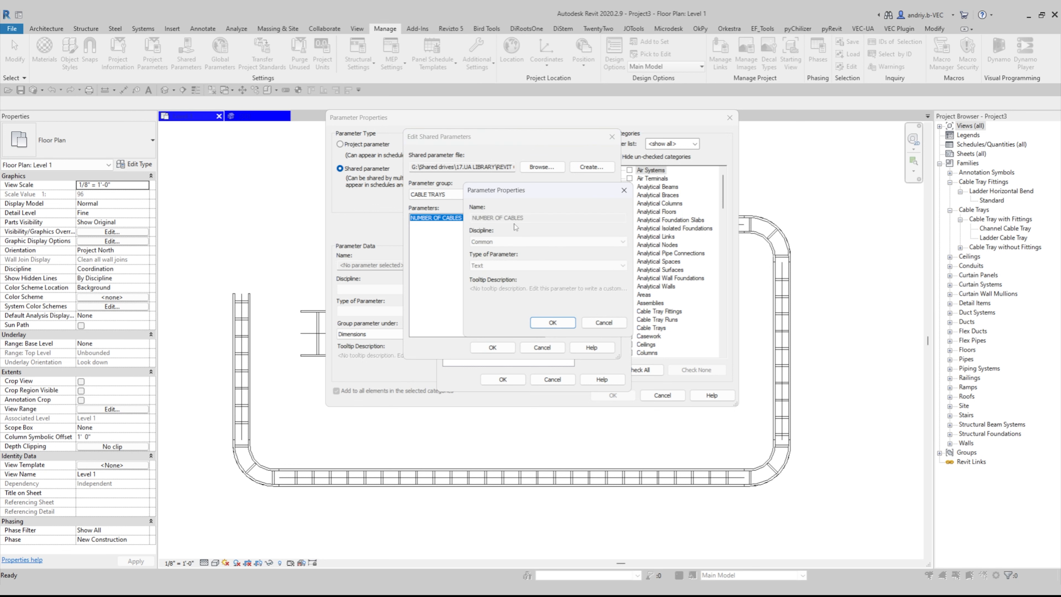
click(622, 189)
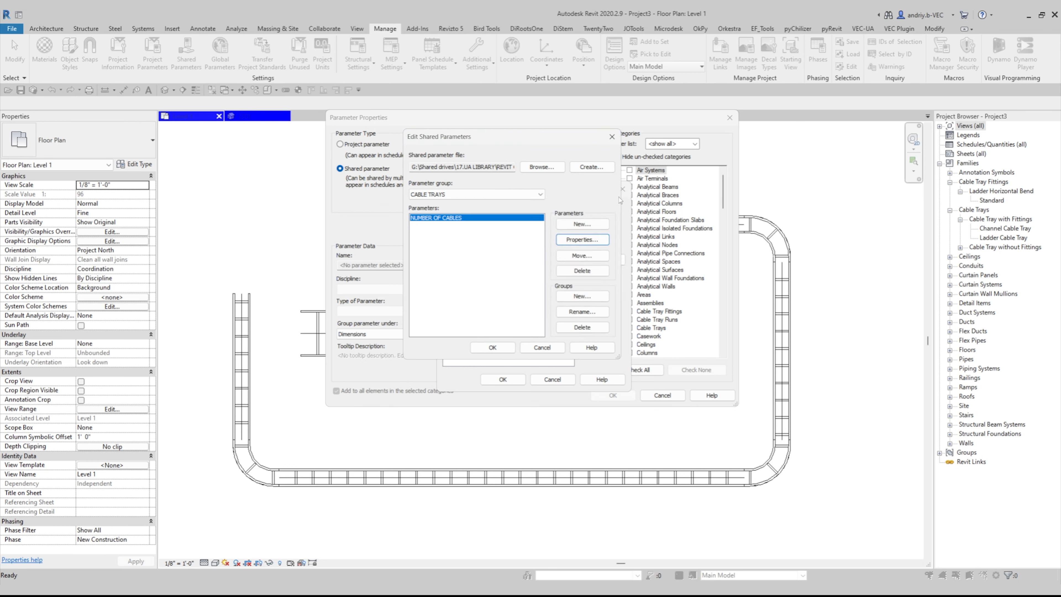
click(582, 255)
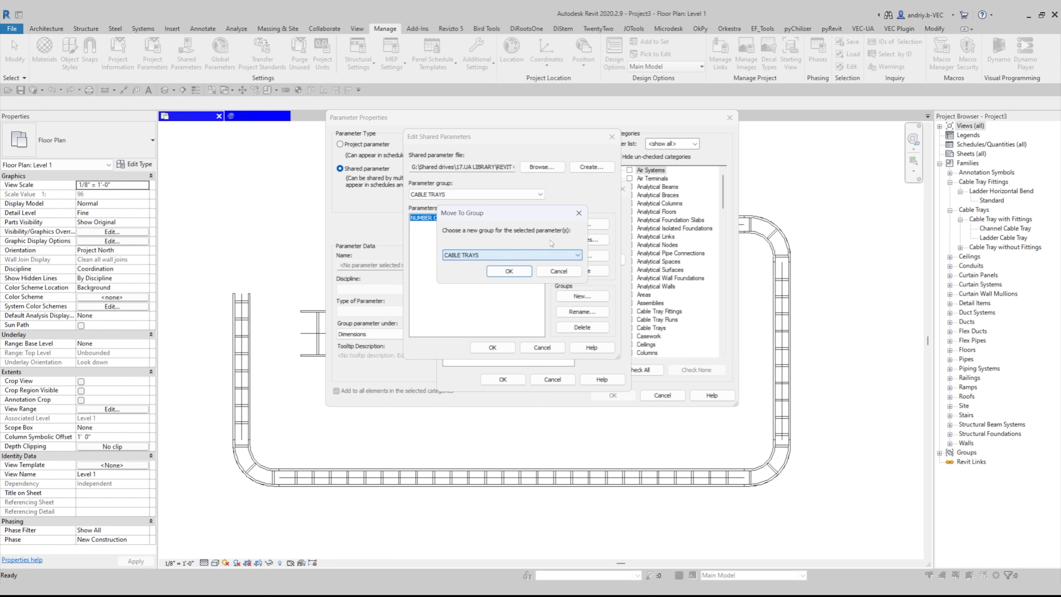
key(Escape)
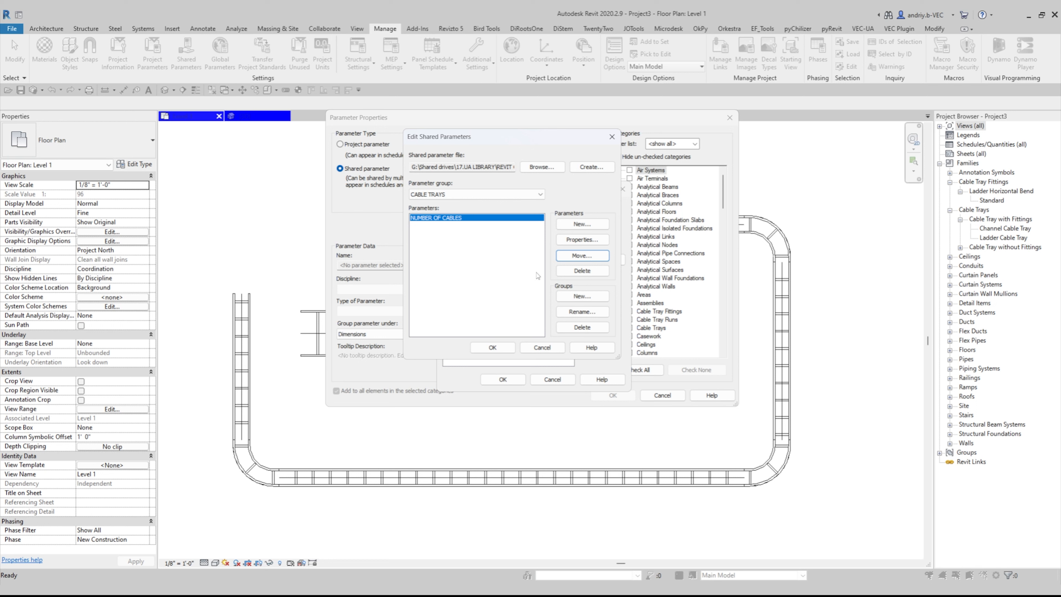
click(612, 136)
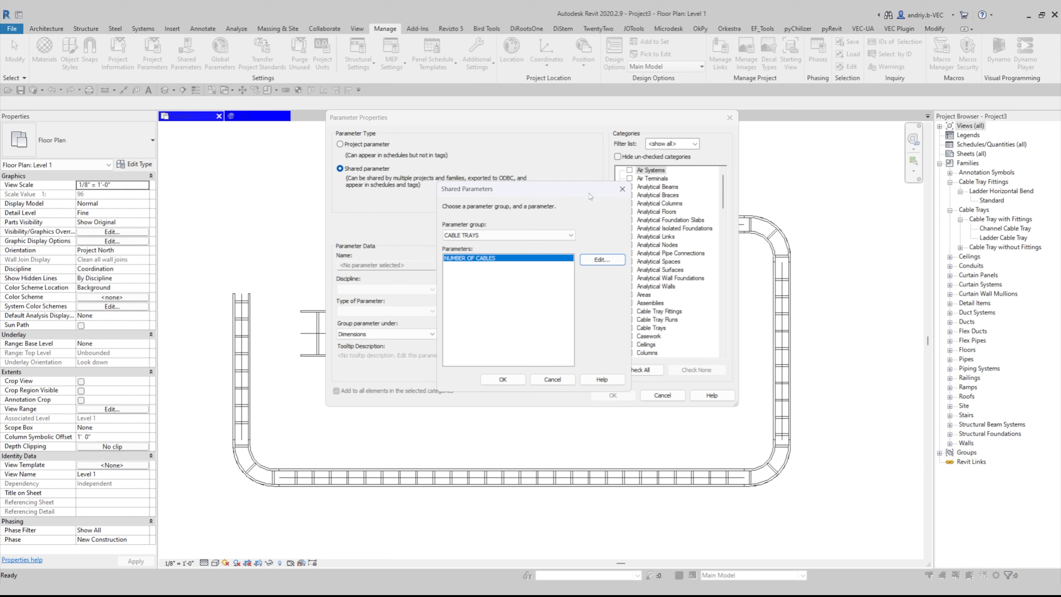
click(622, 190)
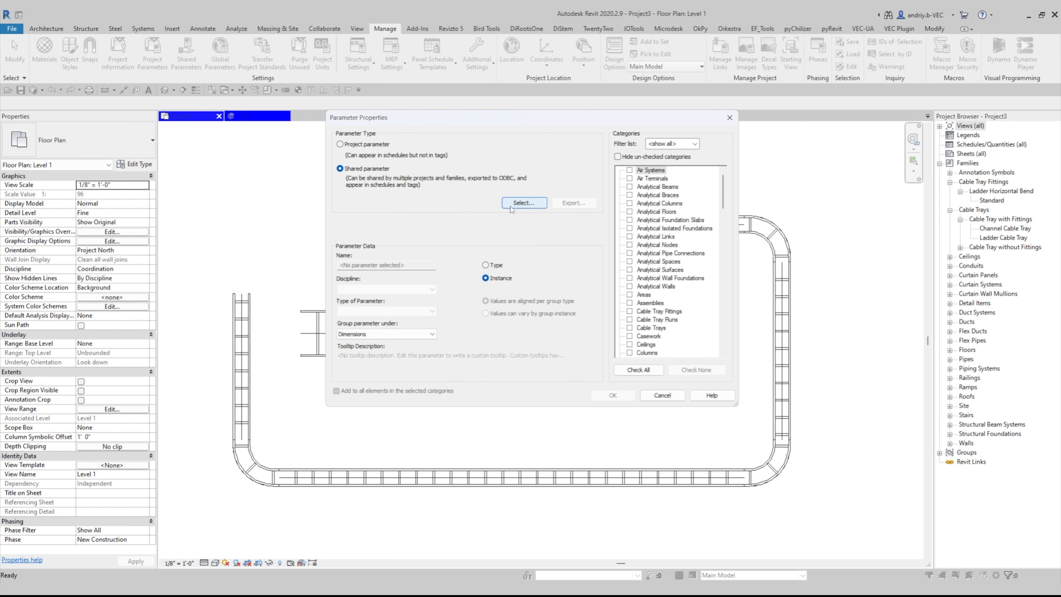
Assign the shared parameter NUMBER OF CABLES from the CABLE TRAYS group to the new project parameter
click(524, 204)
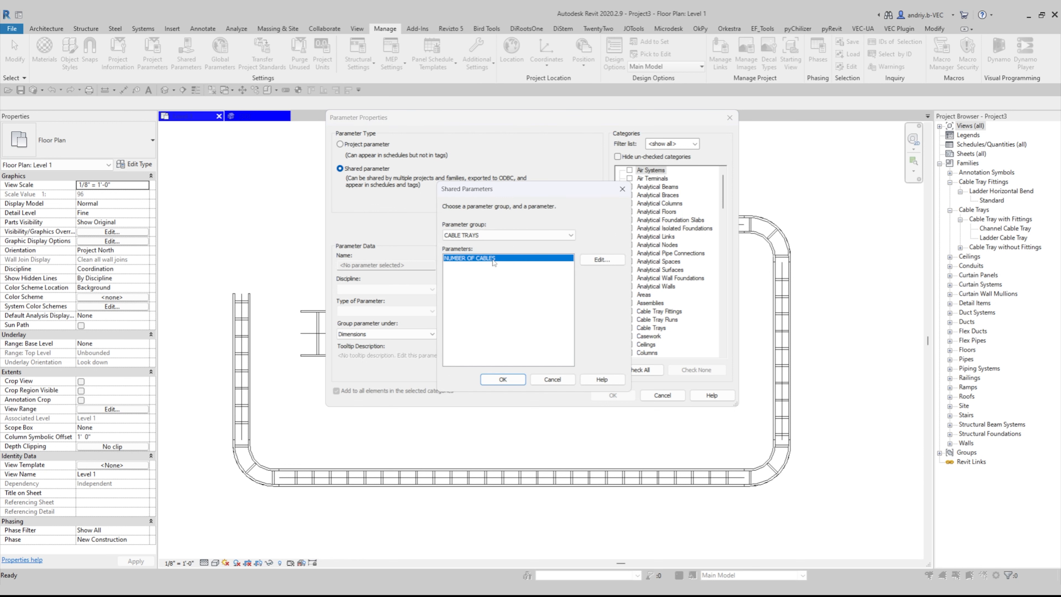
click(503, 379)
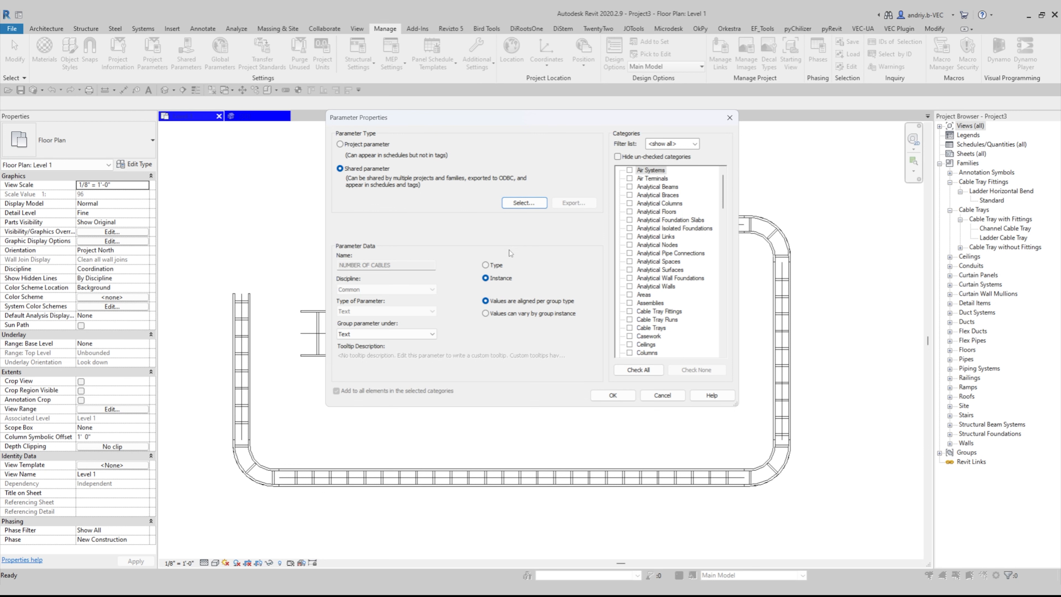
drag(489, 120, 488, 261)
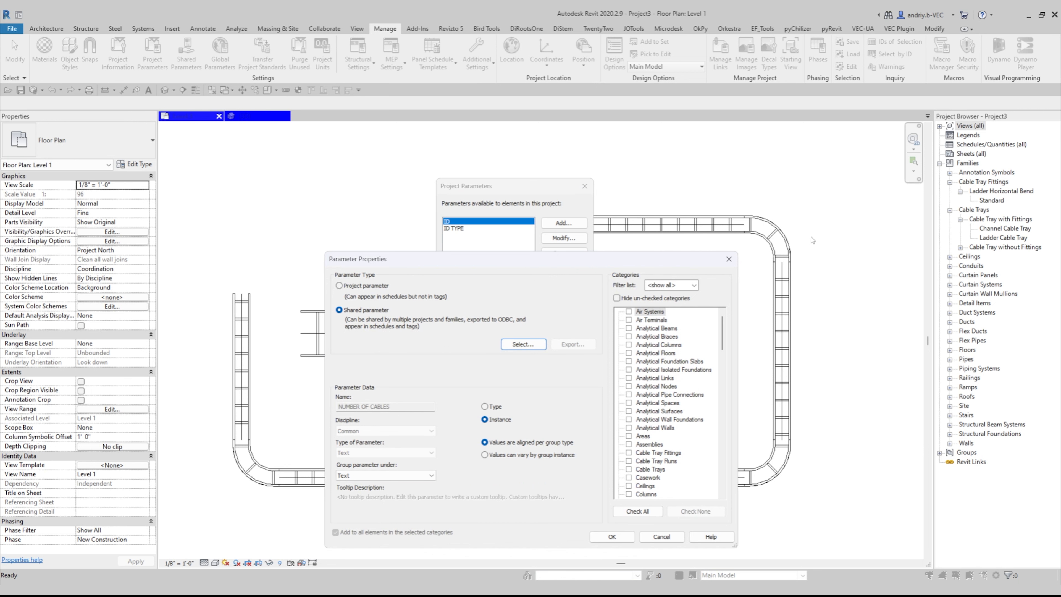
drag(604, 265, 637, 403)
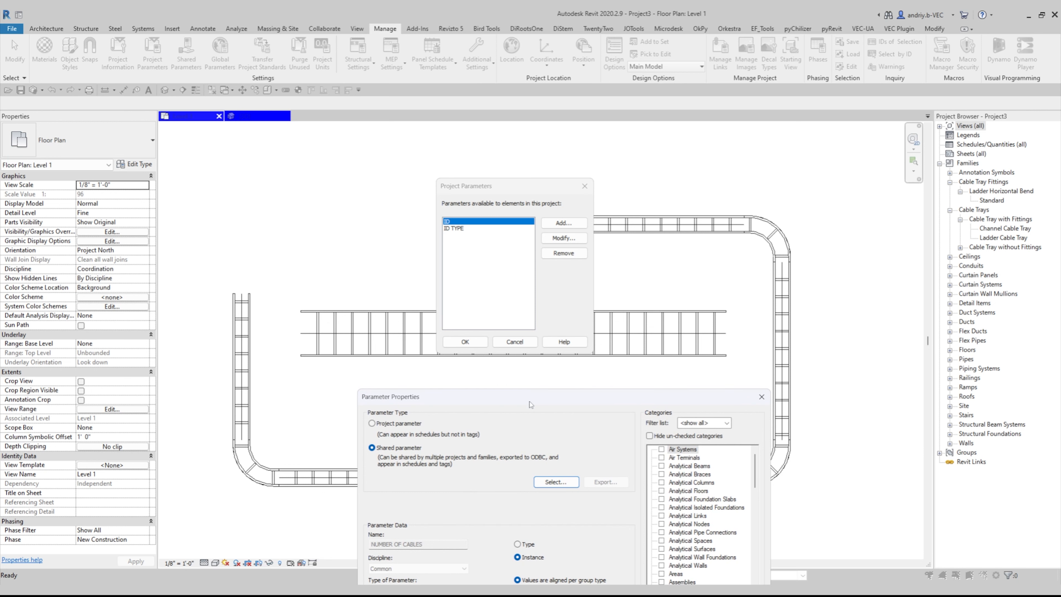
drag(533, 402, 521, 162)
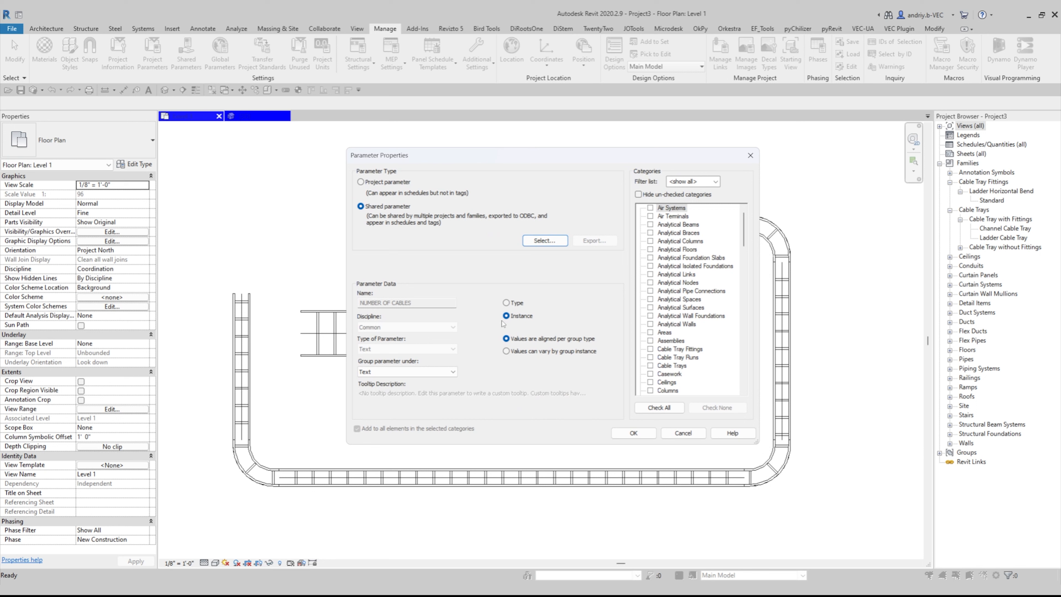
Keep NUMBER OF CABLES as an instance parameter and group it under Data
click(515, 318)
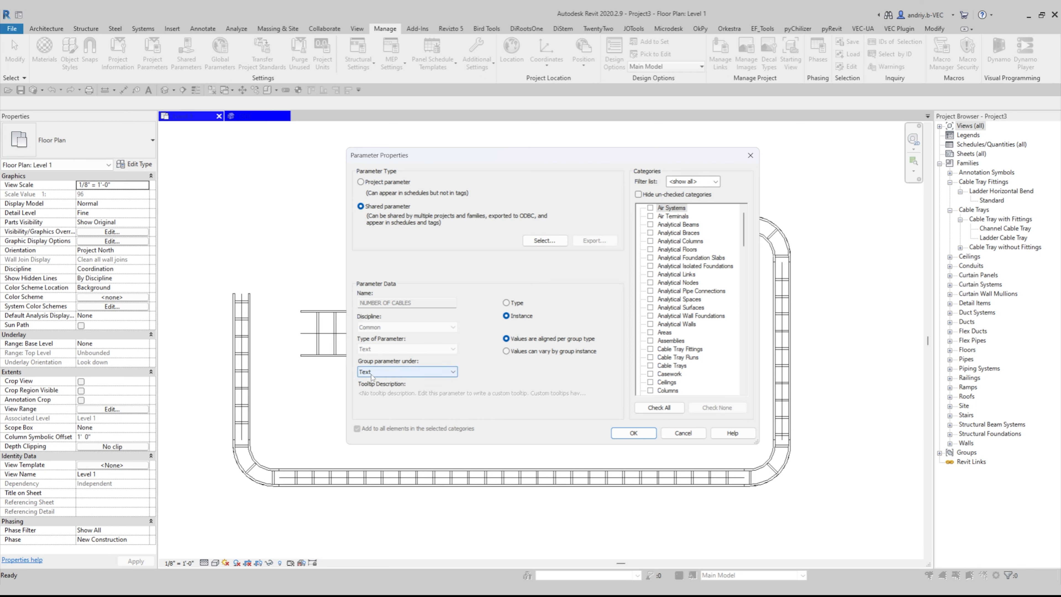
click(382, 372)
scroll(393, 427, up, 2)
scroll(393, 427, up, 1)
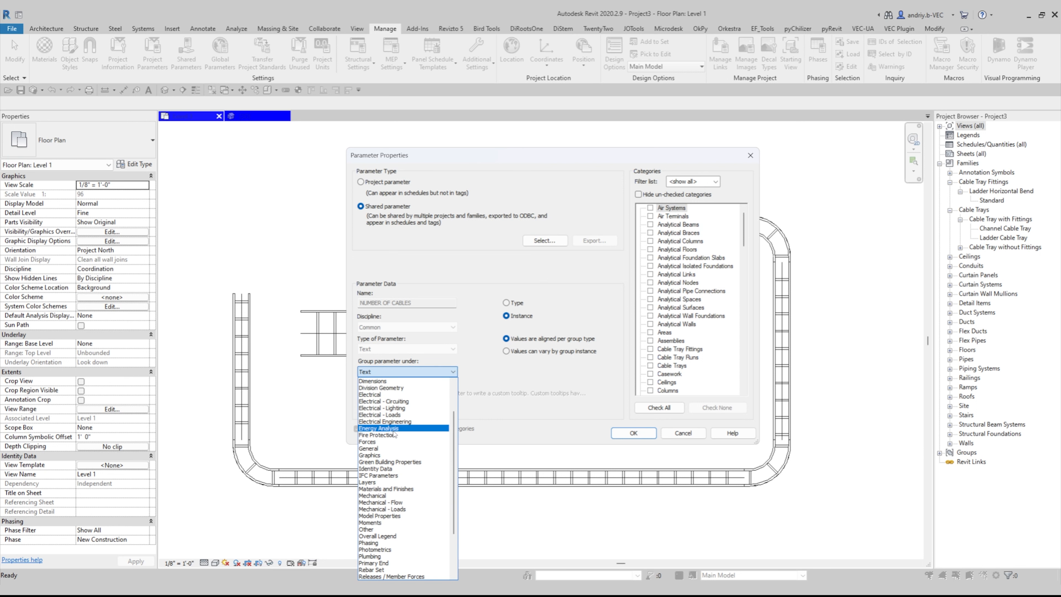
scroll(398, 458, up, 1)
scroll(398, 457, up, 2)
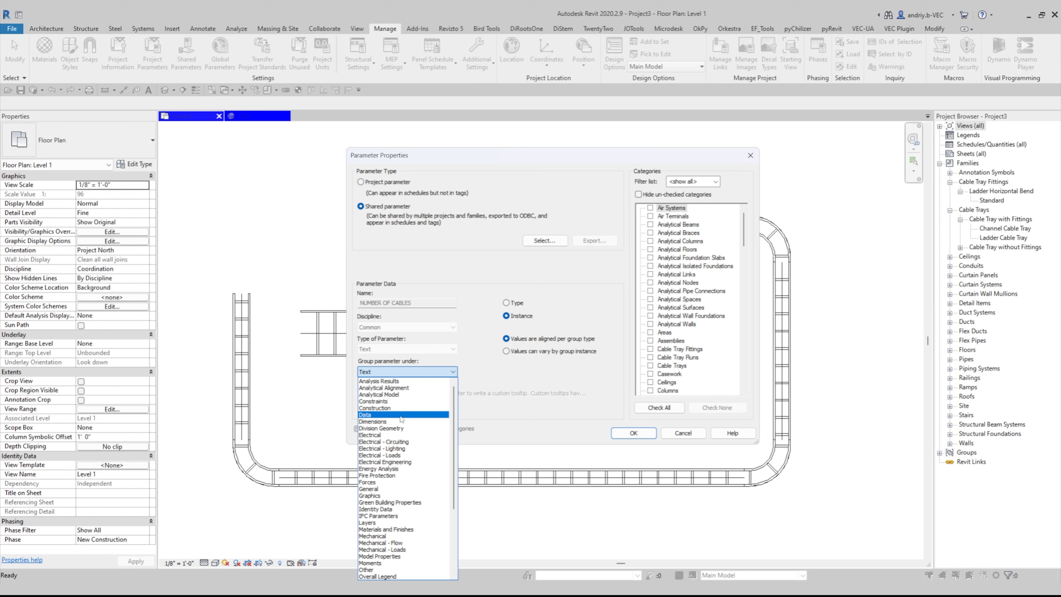
click(420, 416)
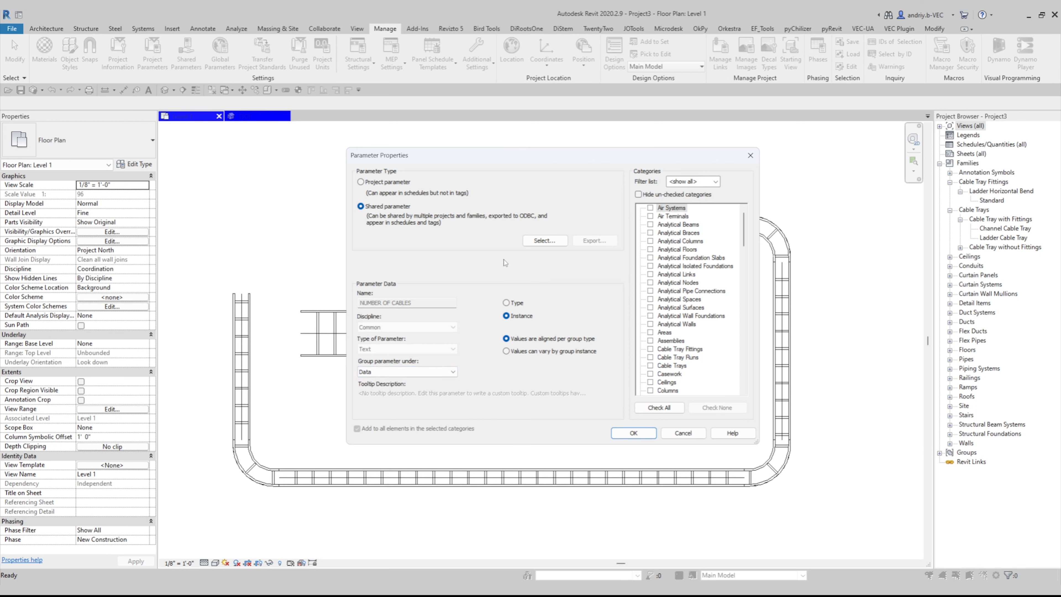
Apply NUMBER OF CABLES to the Cable Trays and Cable Tray Fittings categories, and accept the project parameters
click(677, 283)
scroll(685, 259, down, 2)
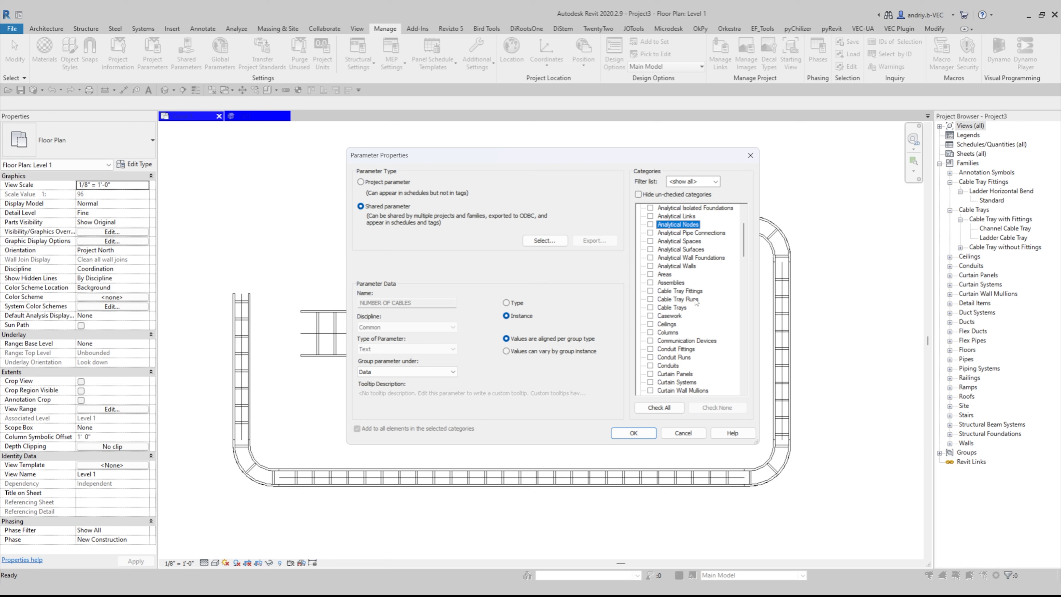
click(650, 307)
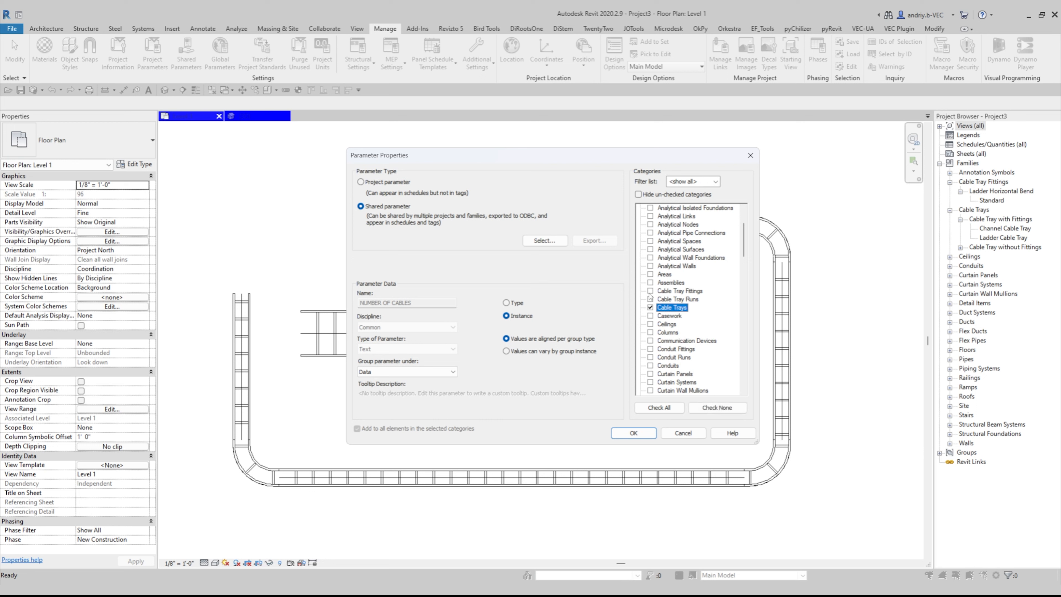
click(651, 291)
click(634, 432)
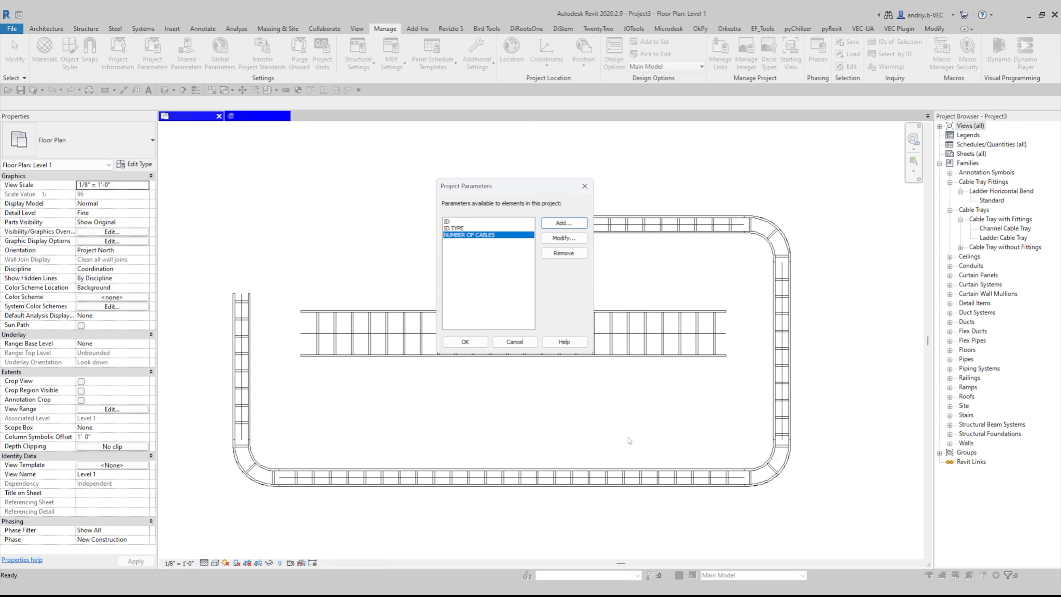
click(472, 343)
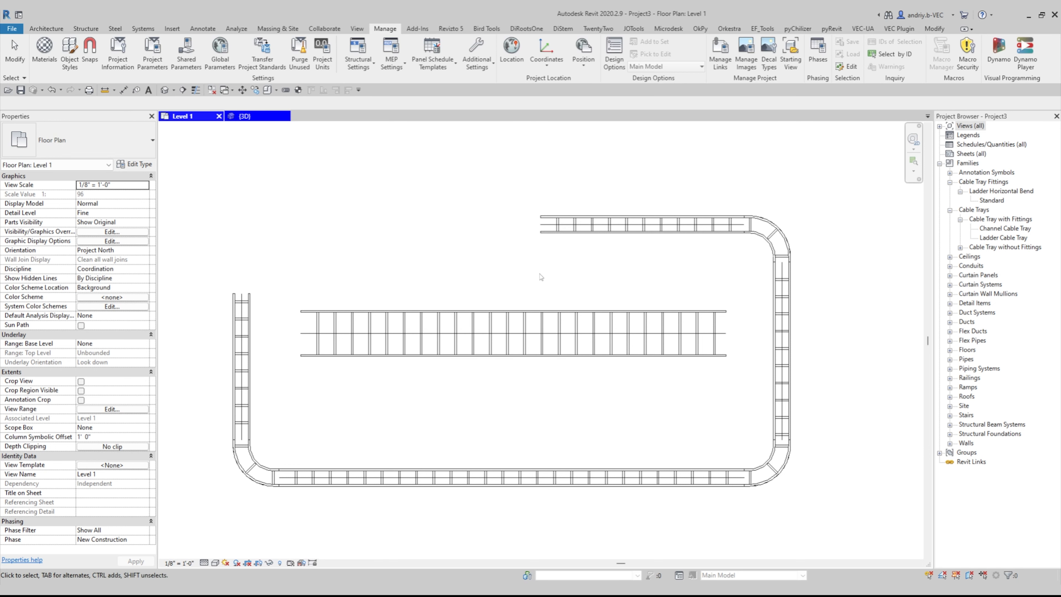
Set NUMBER OF CABLES to 12 for the entire connected run of ladder cable trays and bends
click(602, 232)
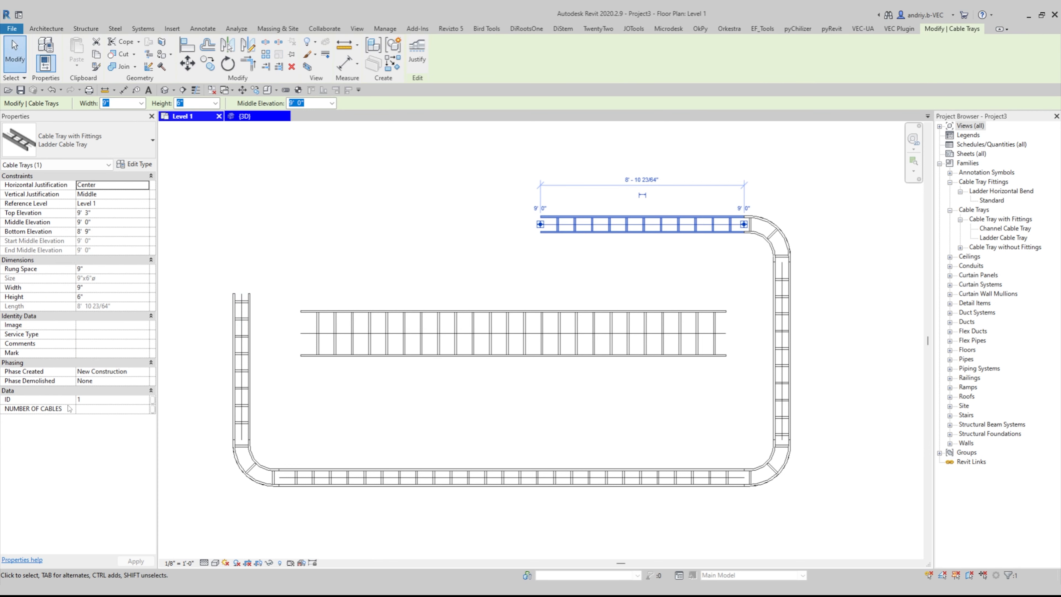
click(552, 263)
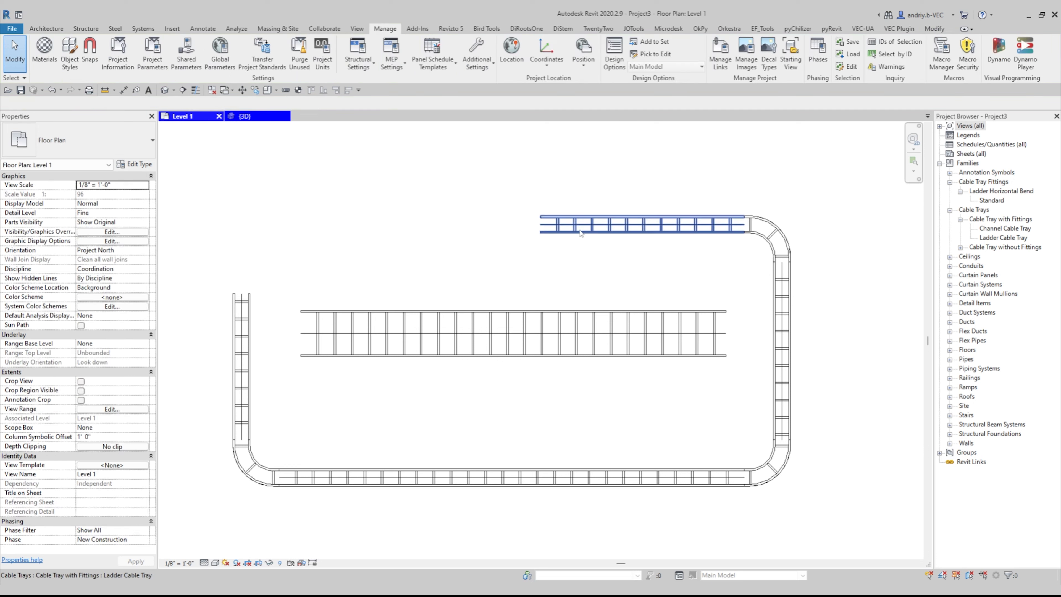
key(Tab)
click(581, 233)
click(87, 297)
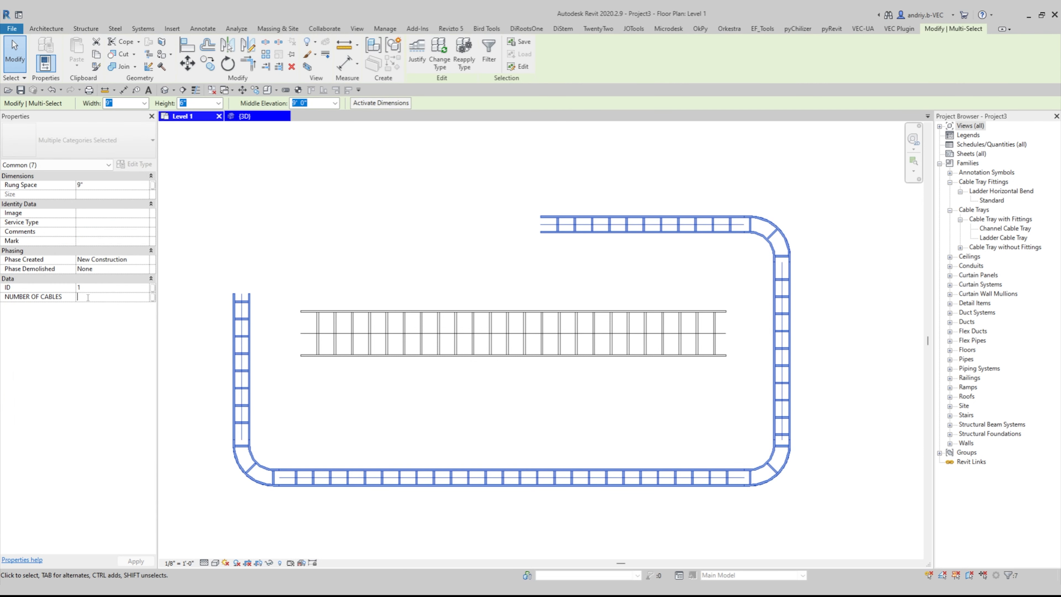
text(12)
Set NUMBER OF CABLES to 20 for the separate wide ladder cable tray in the middle, and deselect it
click(415, 320)
click(108, 409)
text(20)
key(Return)
key(Escape)
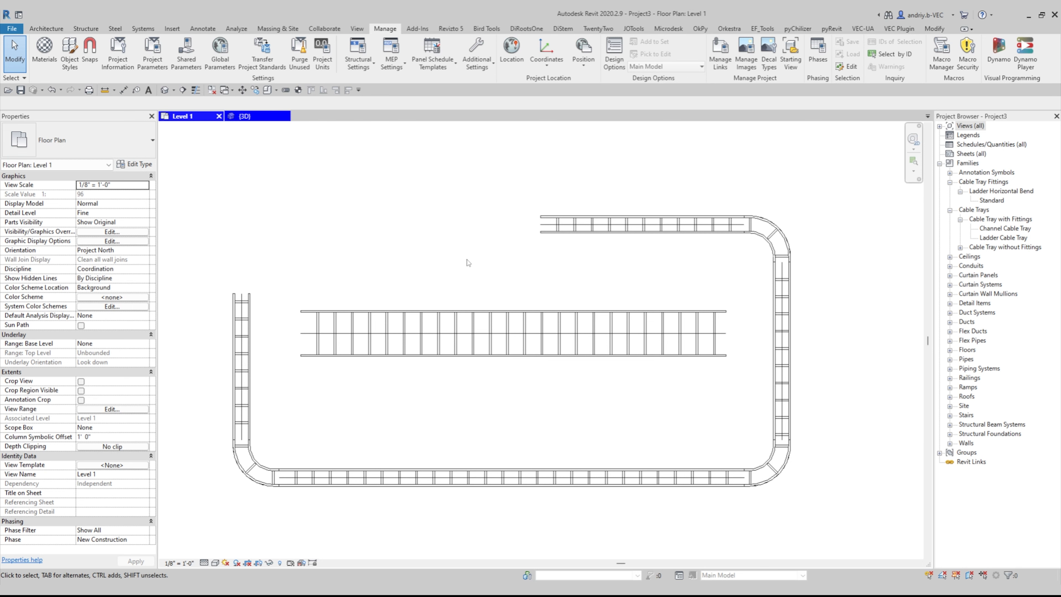
Review the settings of the ID project parameter and close the project parameters without changes
middle_drag(475, 274, 483, 275)
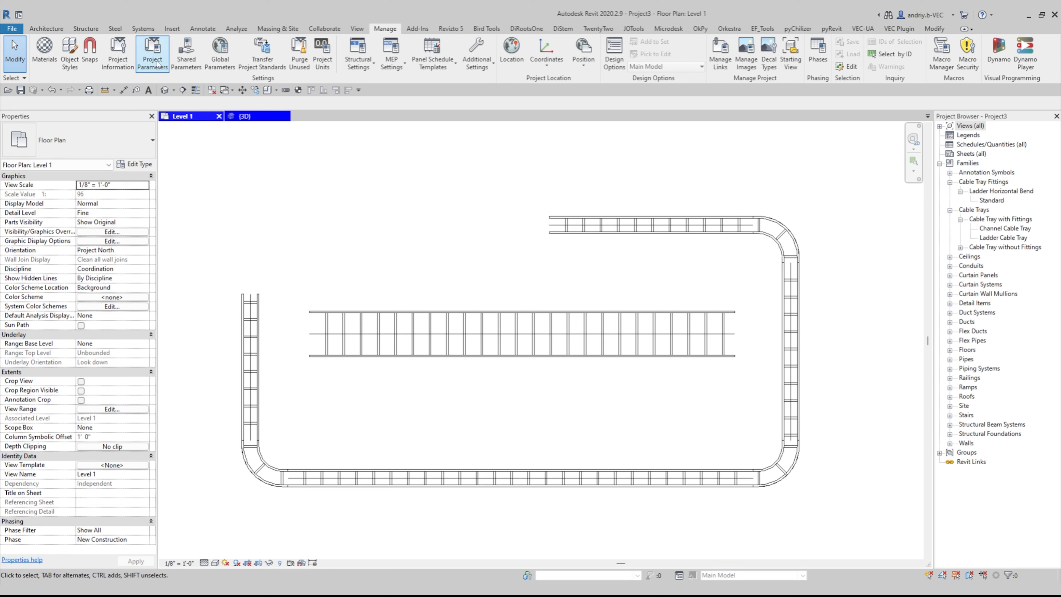
click(152, 53)
click(564, 239)
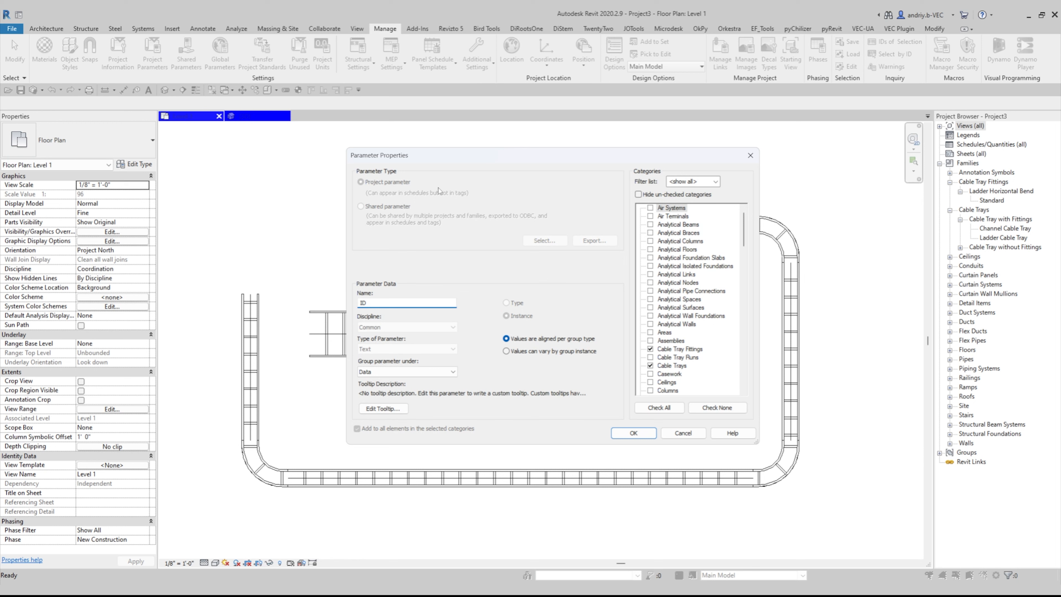
click(751, 155)
click(586, 186)
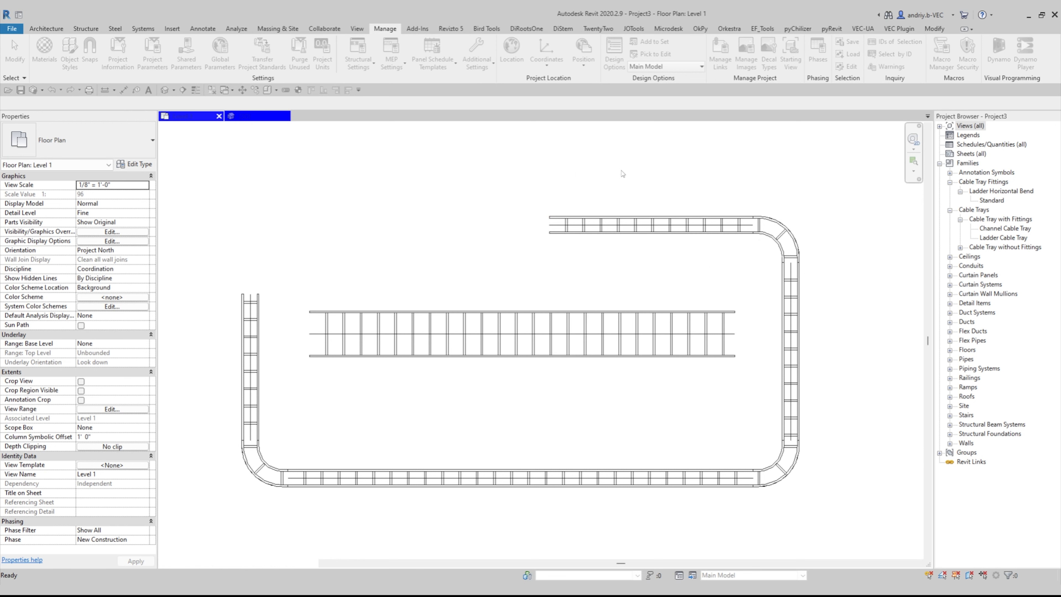
click(940, 163)
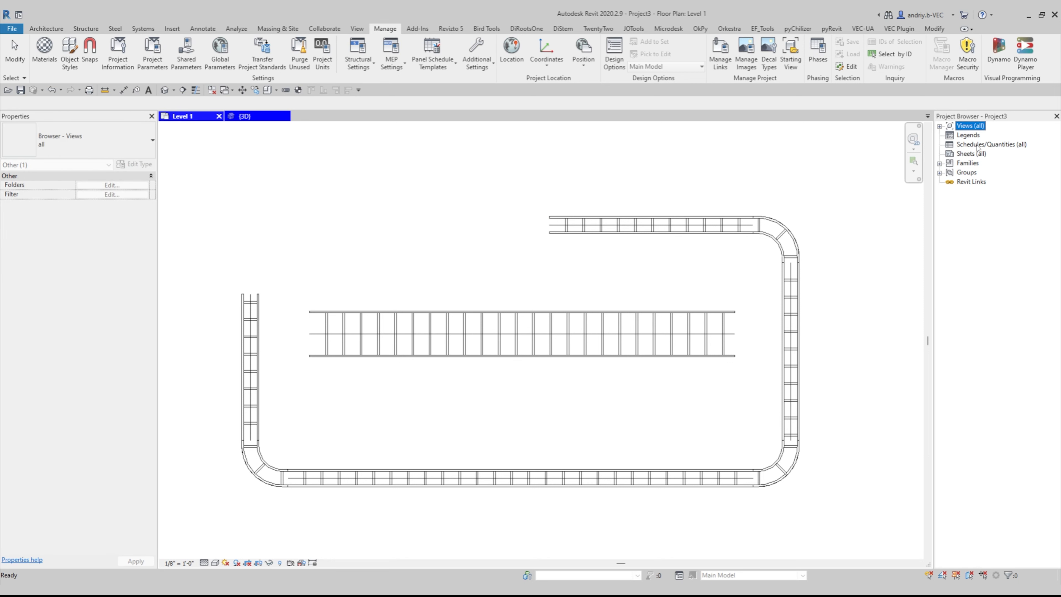
click(976, 145)
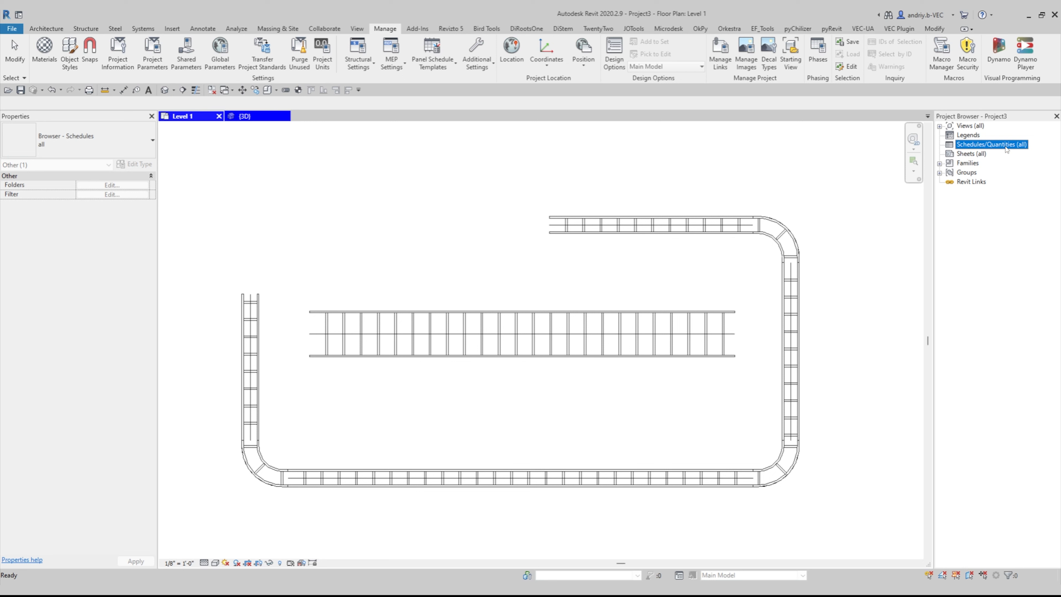
right_click(980, 146)
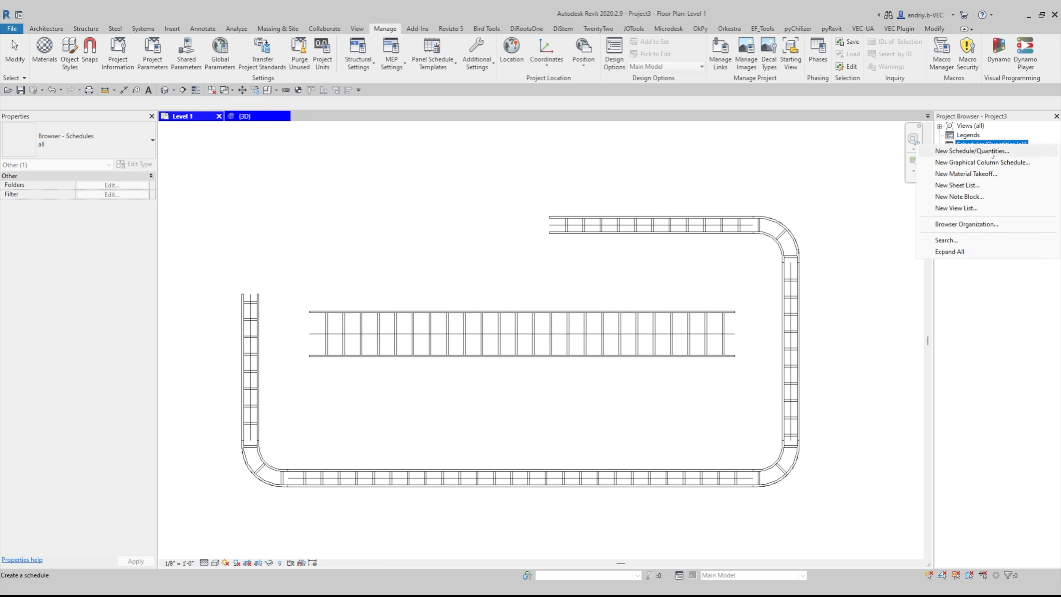
click(959, 154)
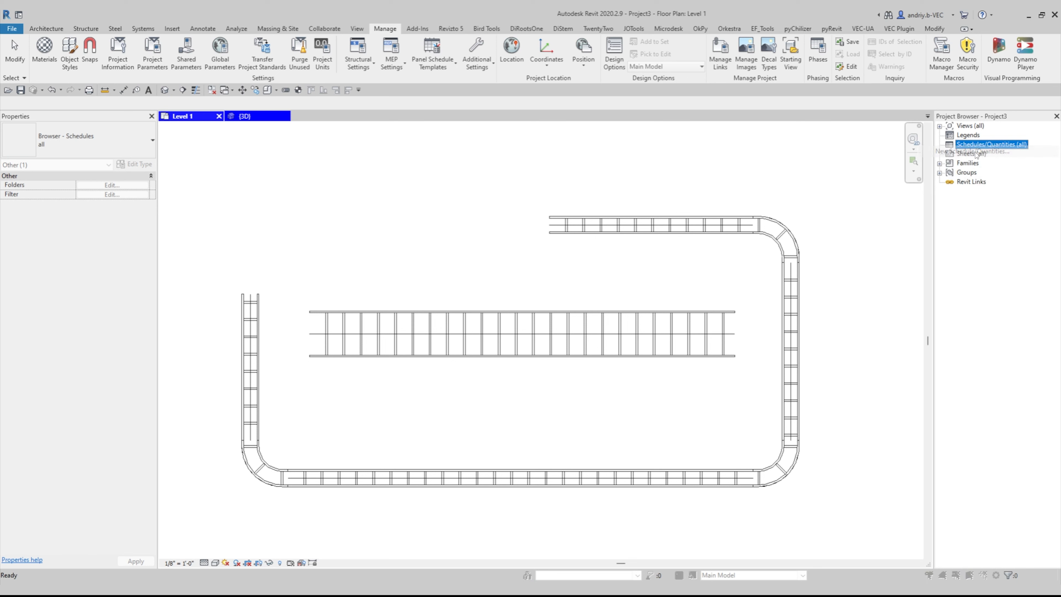
click(635, 217)
click(637, 163)
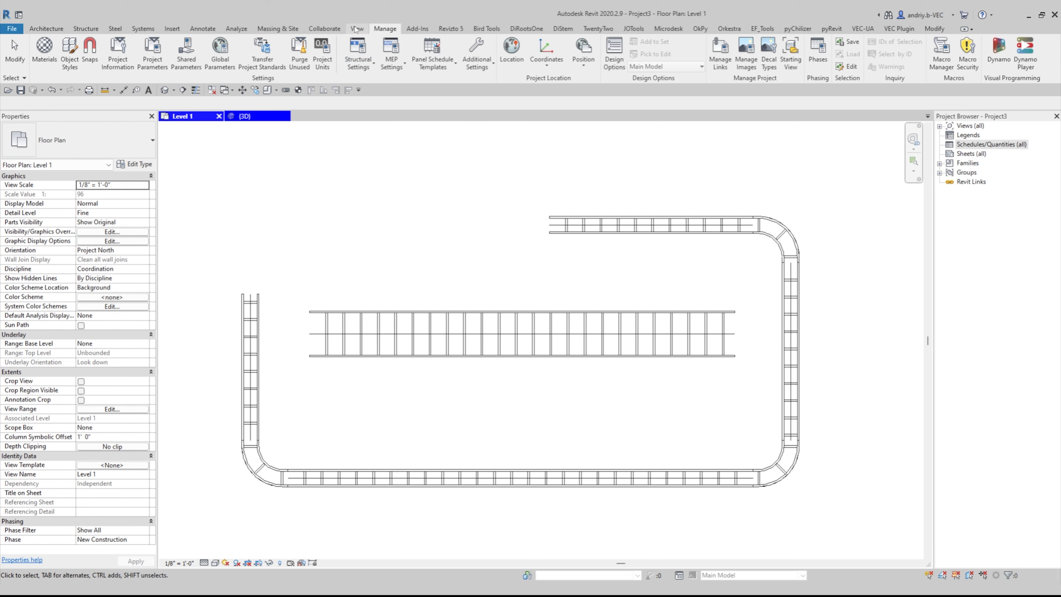
Create a new building component schedule for the Cable Trays category, keeping the default name and the New Construction phase
click(361, 31)
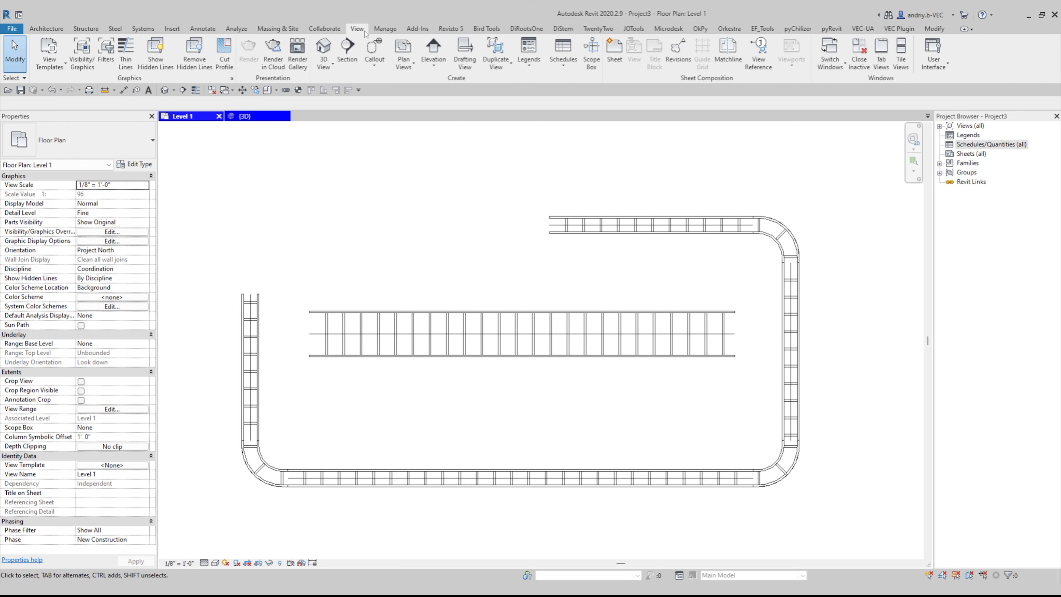
click(567, 70)
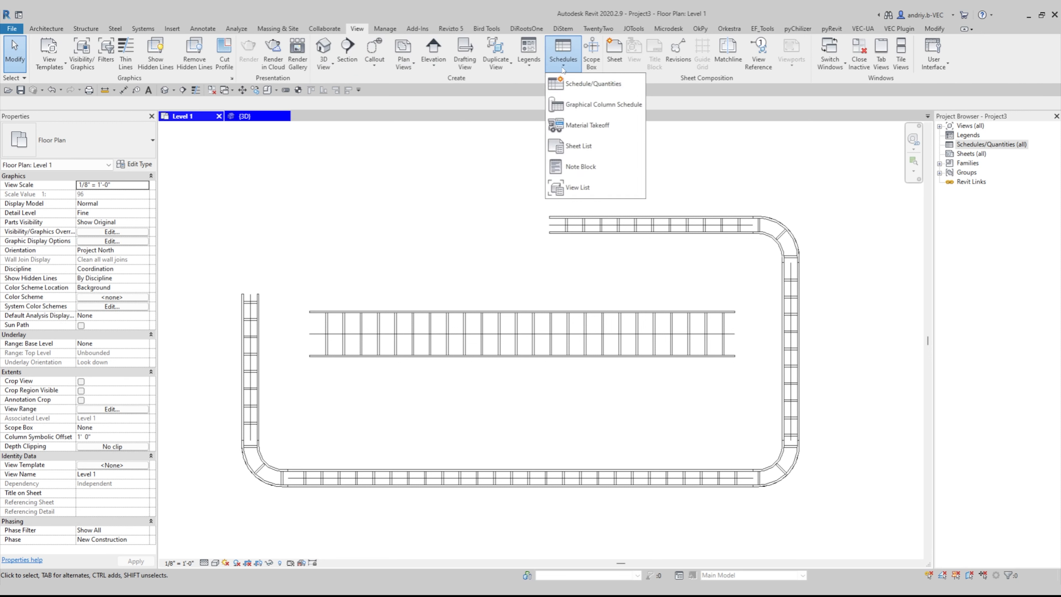
click(597, 84)
scroll(474, 300, down, 3)
scroll(474, 300, down, 3)
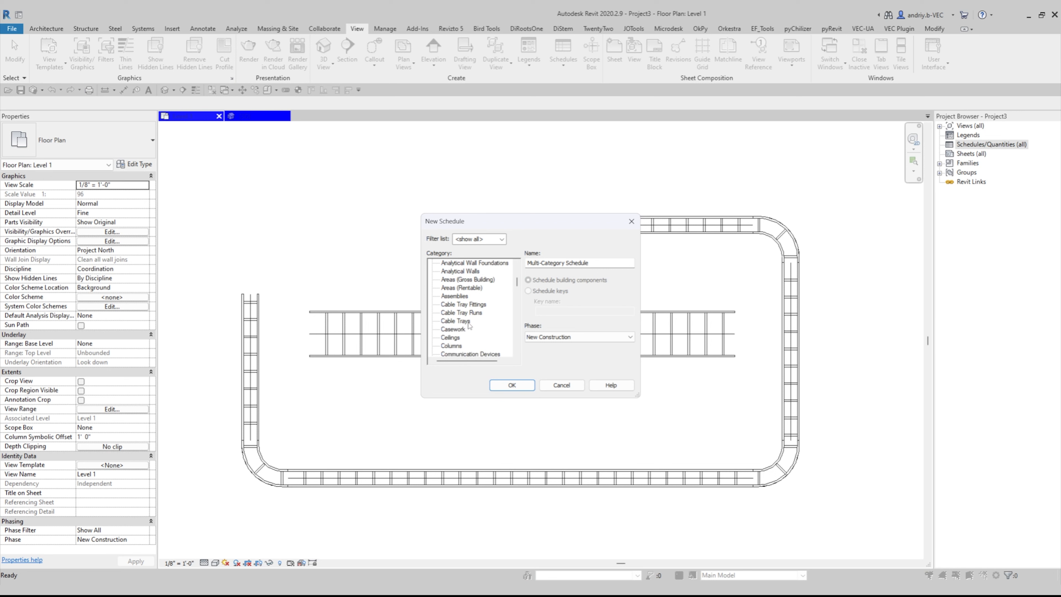
click(466, 324)
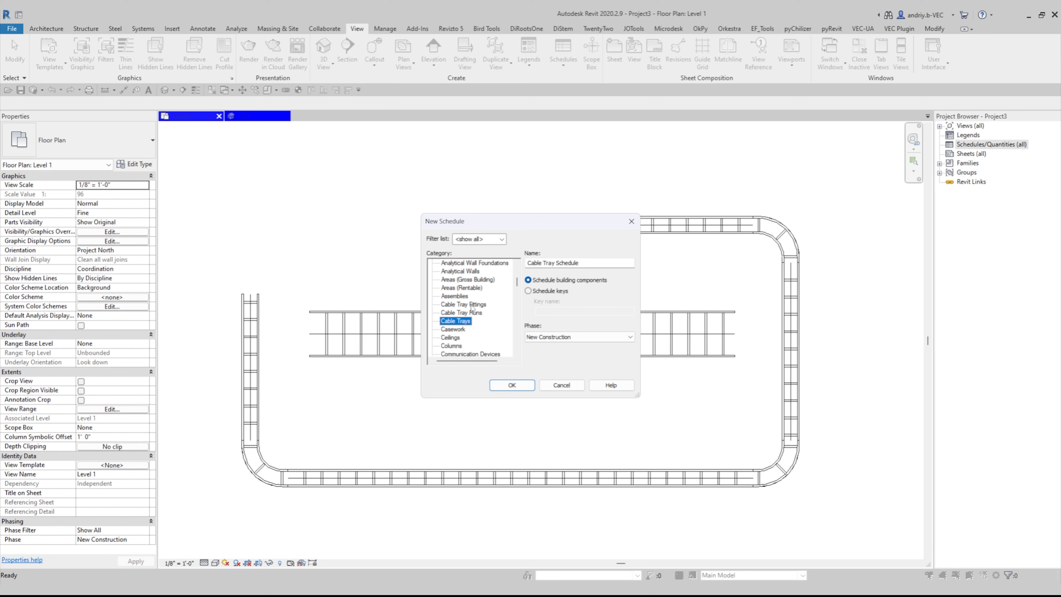
click(508, 382)
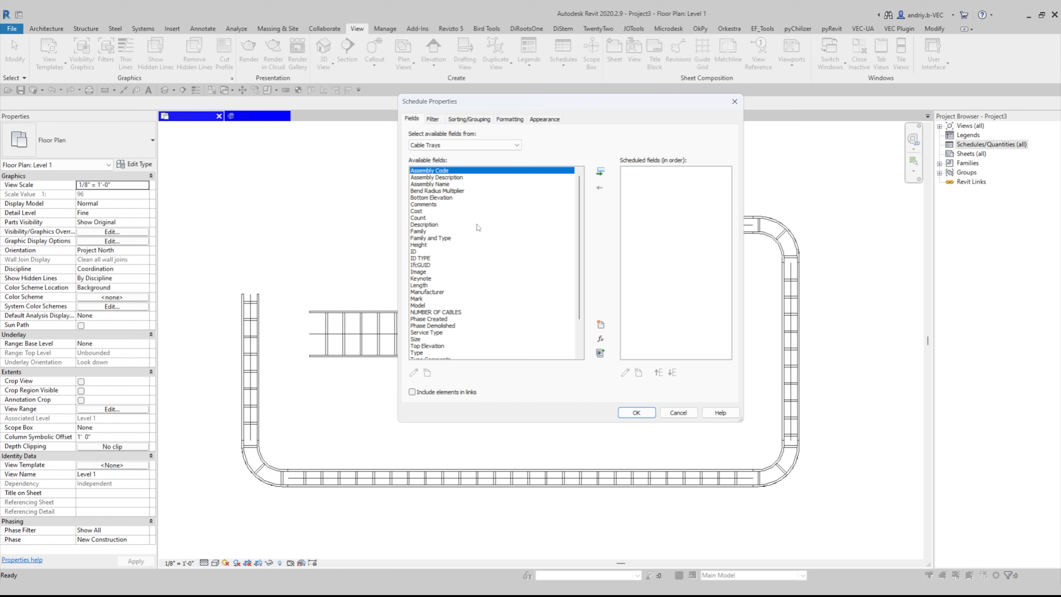
Add the ID and NUMBER OF CABLES fields to the cable tray schedule and generate it
click(486, 253)
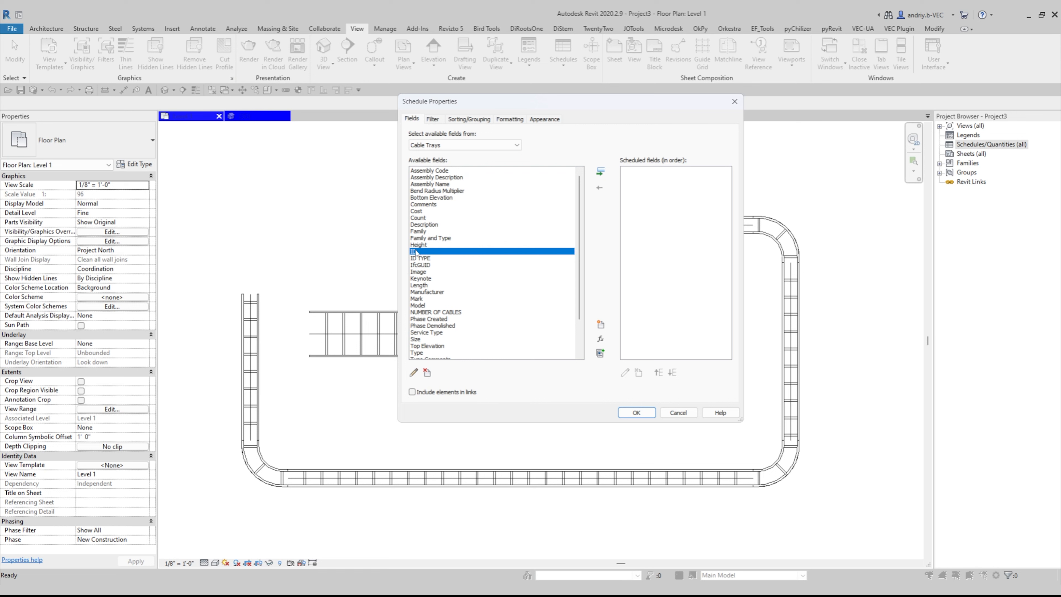
click(600, 172)
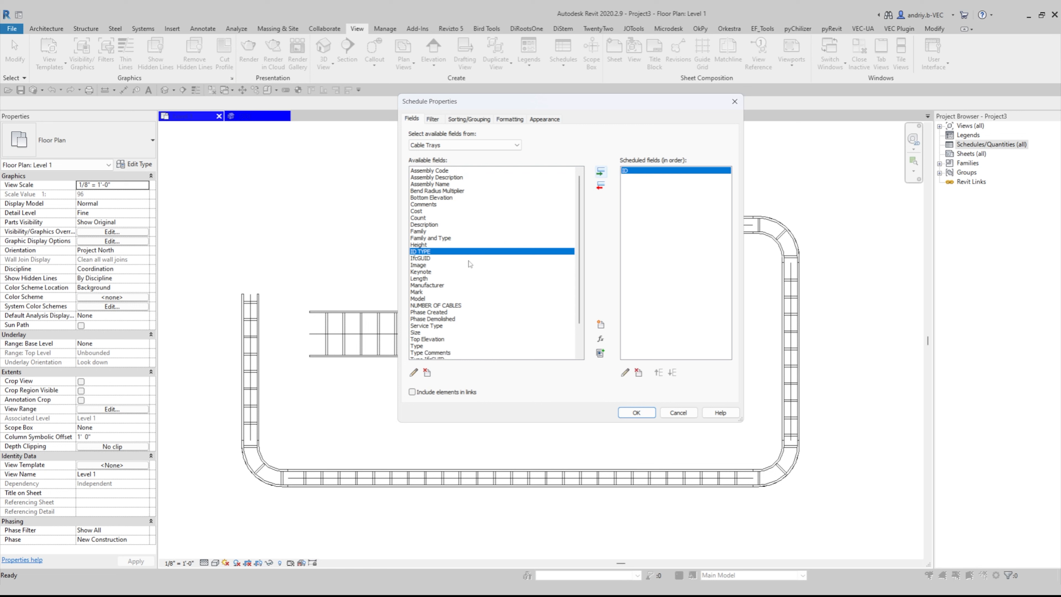
scroll(470, 265, down, 2)
click(445, 278)
click(471, 272)
click(600, 171)
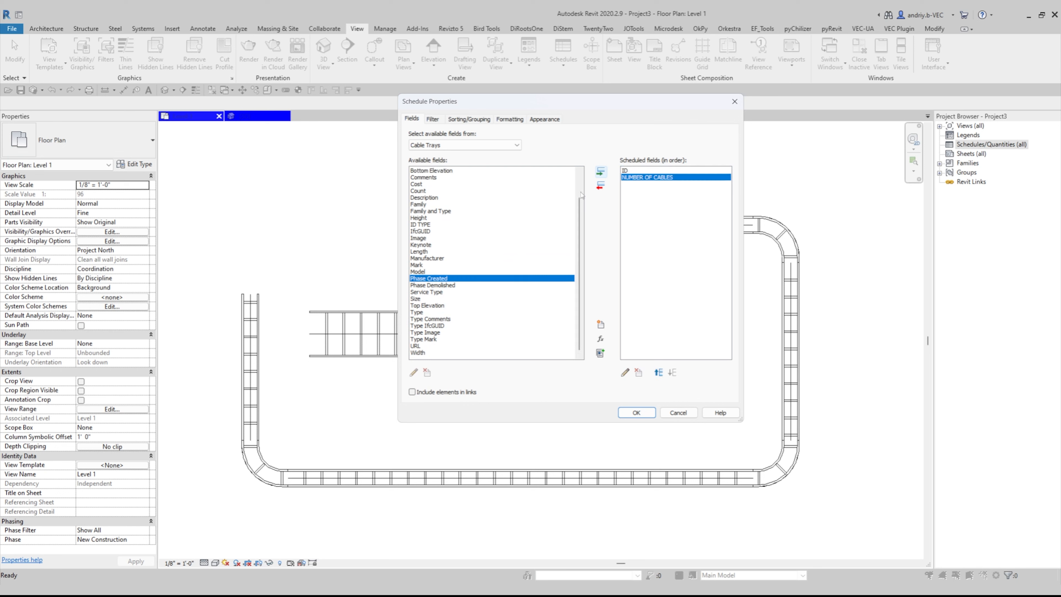
click(637, 413)
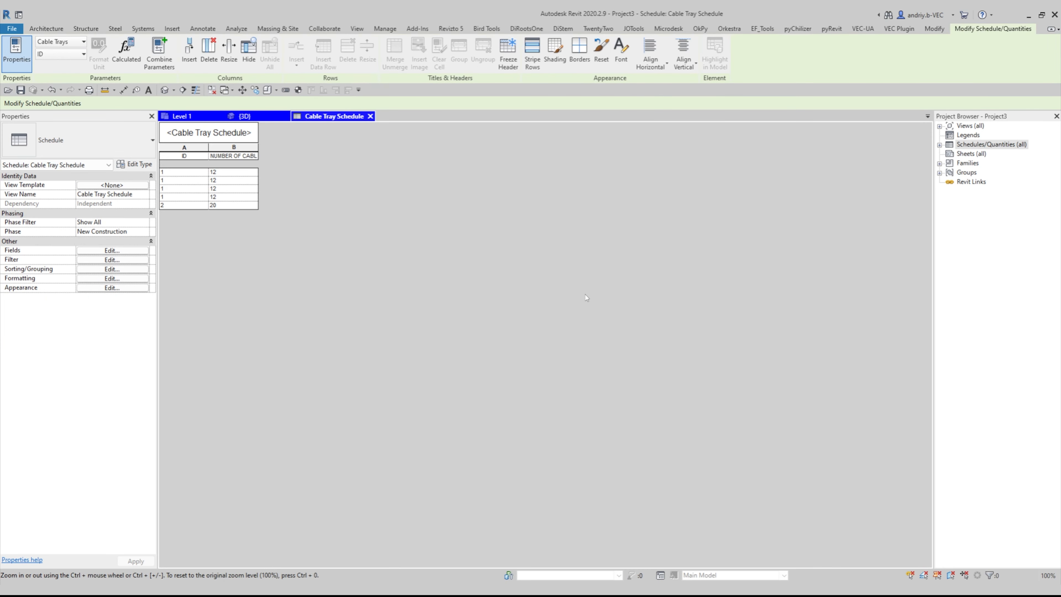
Examine the values and column headings of ID and NUMBER OF CABLES in the cable tray schedule
drag(179, 173, 183, 202)
drag(223, 173, 224, 201)
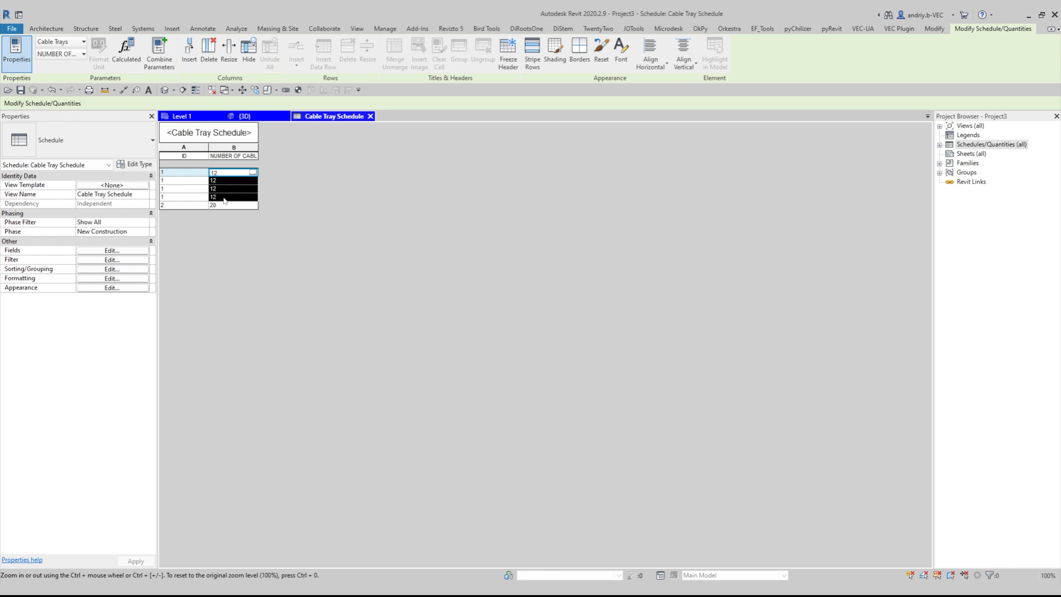
click(171, 175)
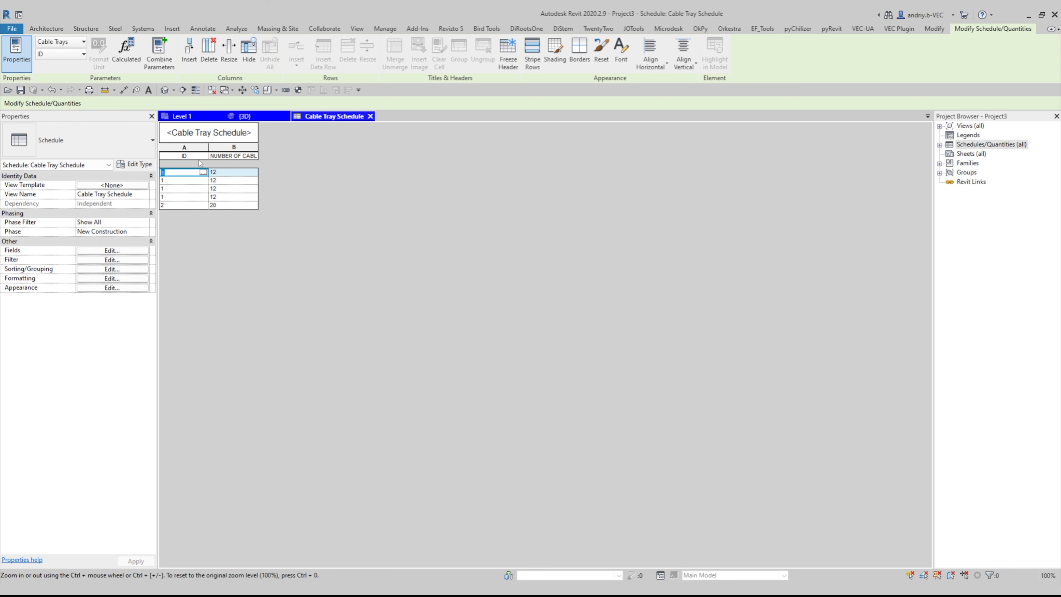
double_click(190, 156)
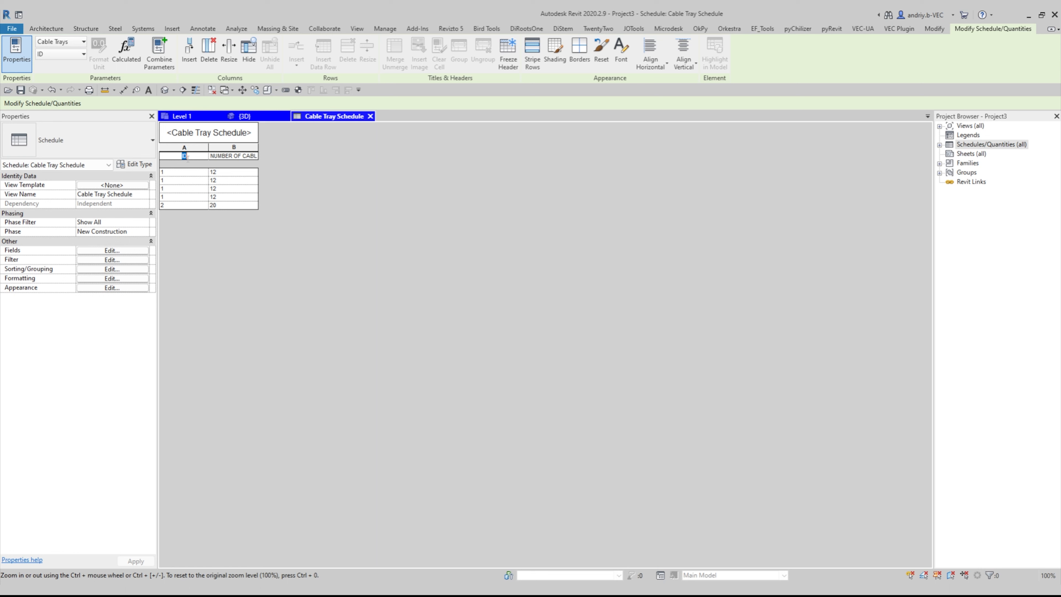
click(230, 156)
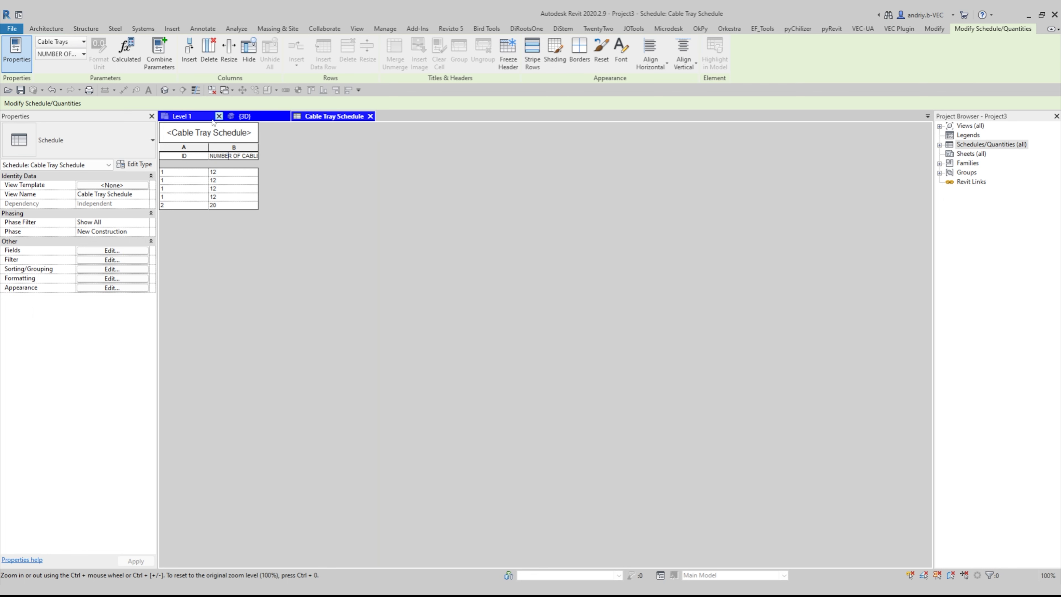
Return to the Level 1 floor plan and review the ID project parameter's type settings without changing them
click(186, 117)
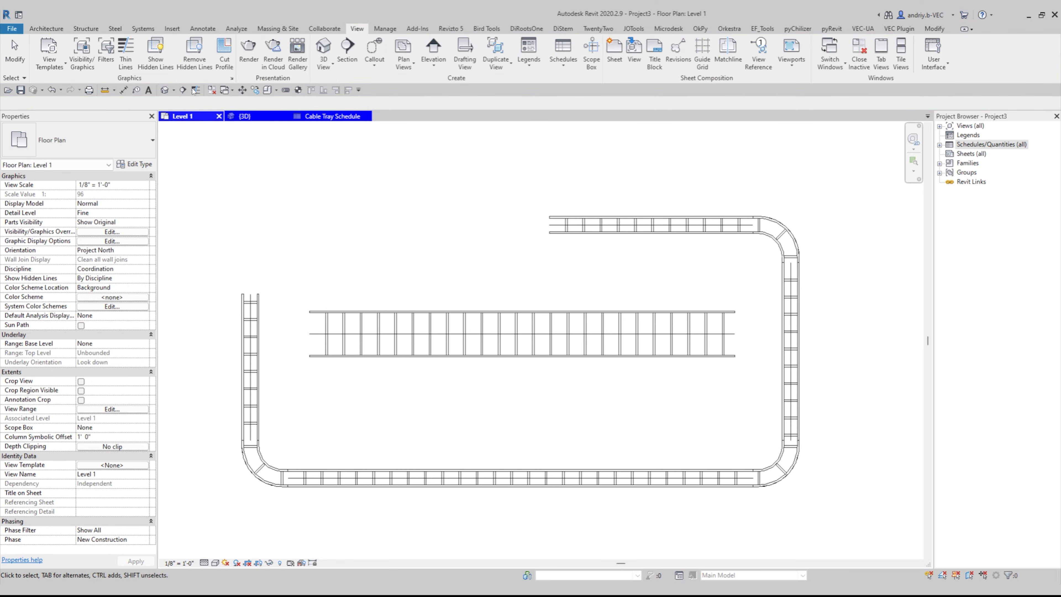
click(385, 28)
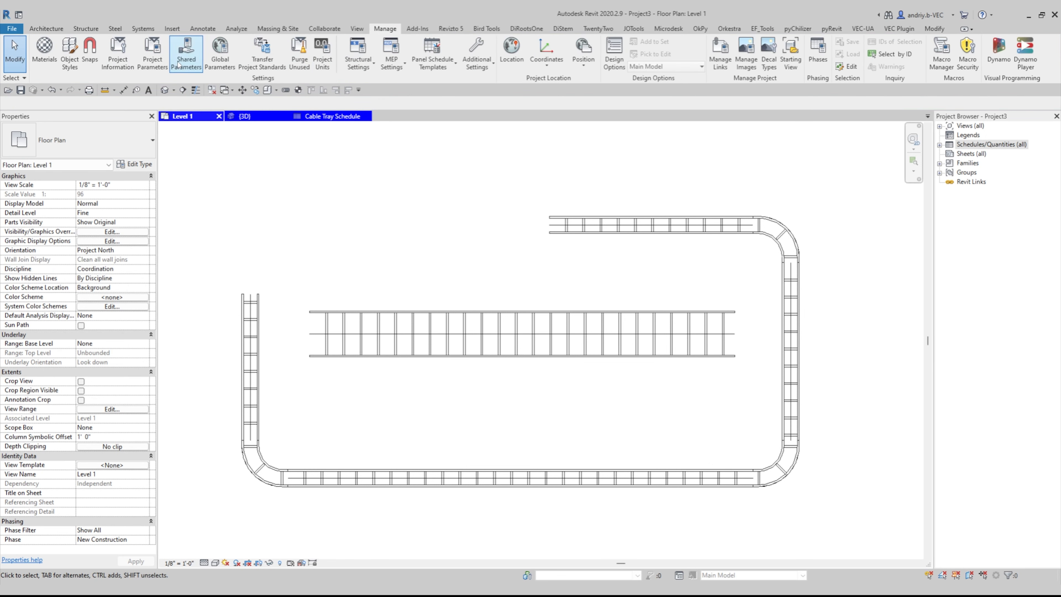
click(152, 56)
click(560, 238)
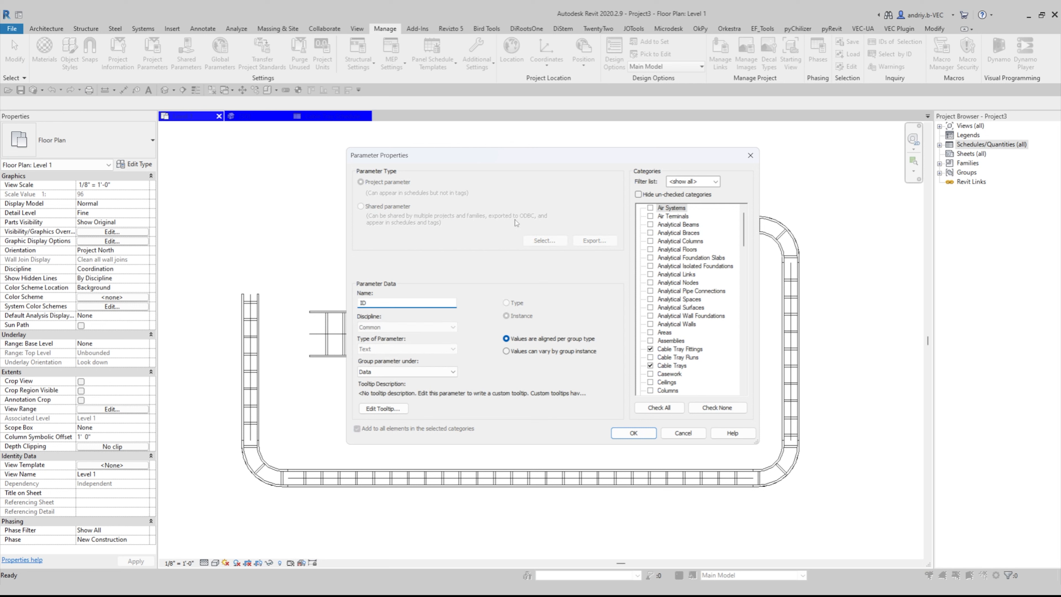
click(750, 155)
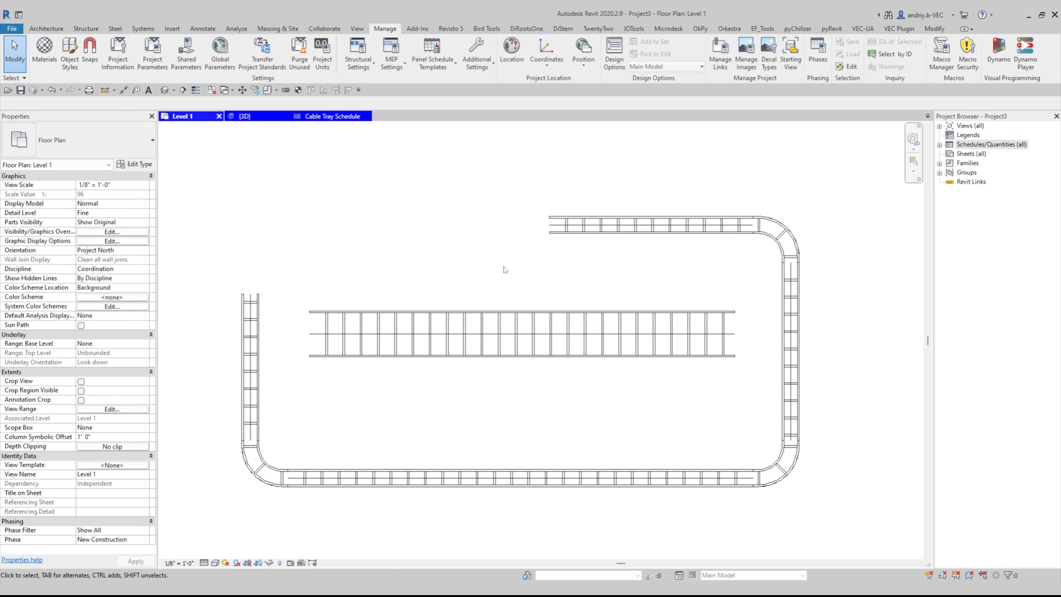
Create a new annotation symbol family from the Generic Tag.rft template
click(11, 28)
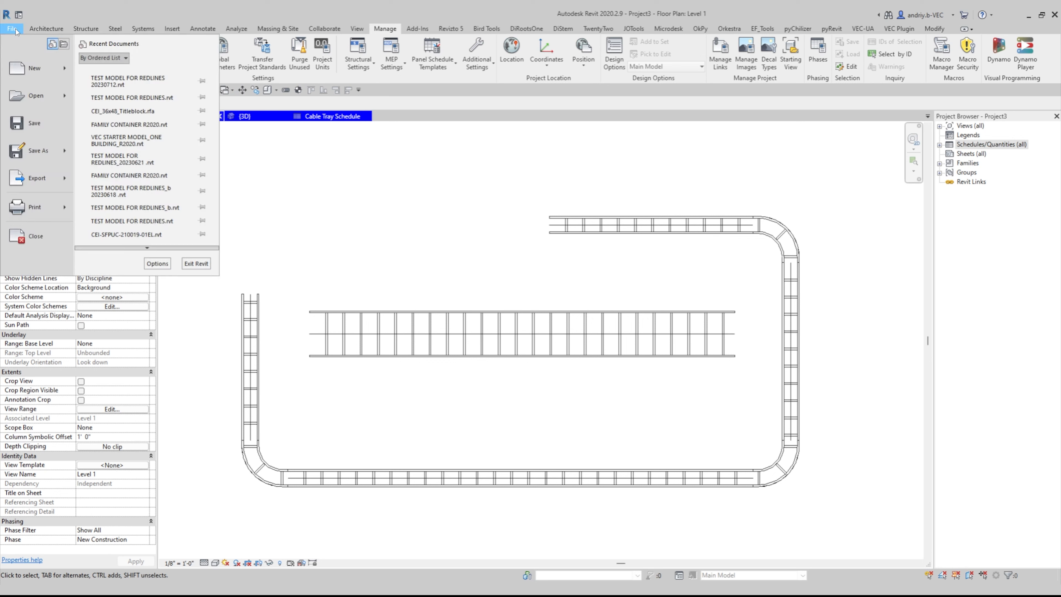
mouse_move(67, 69)
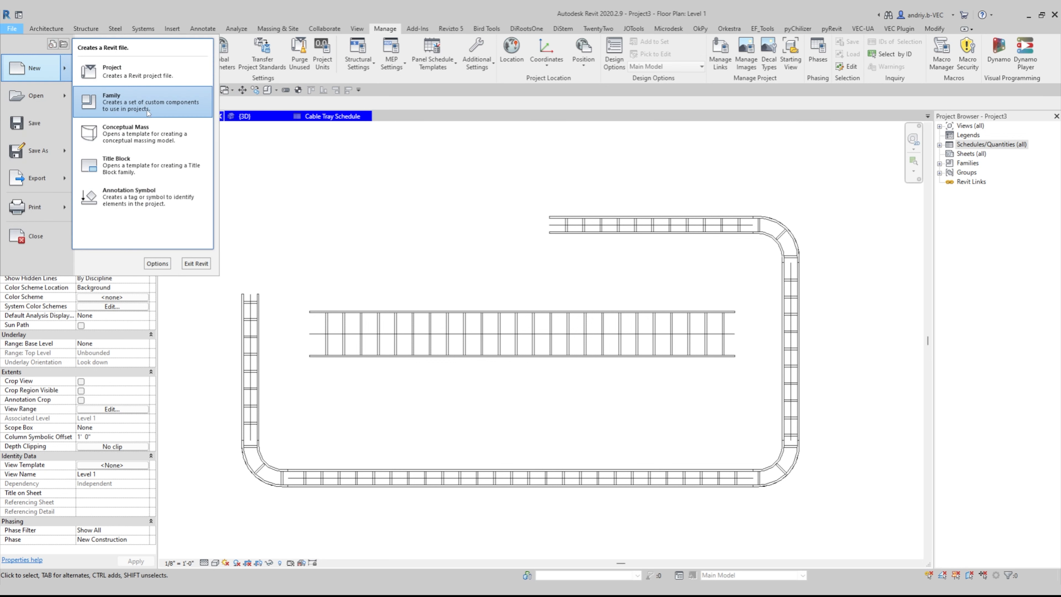
click(463, 266)
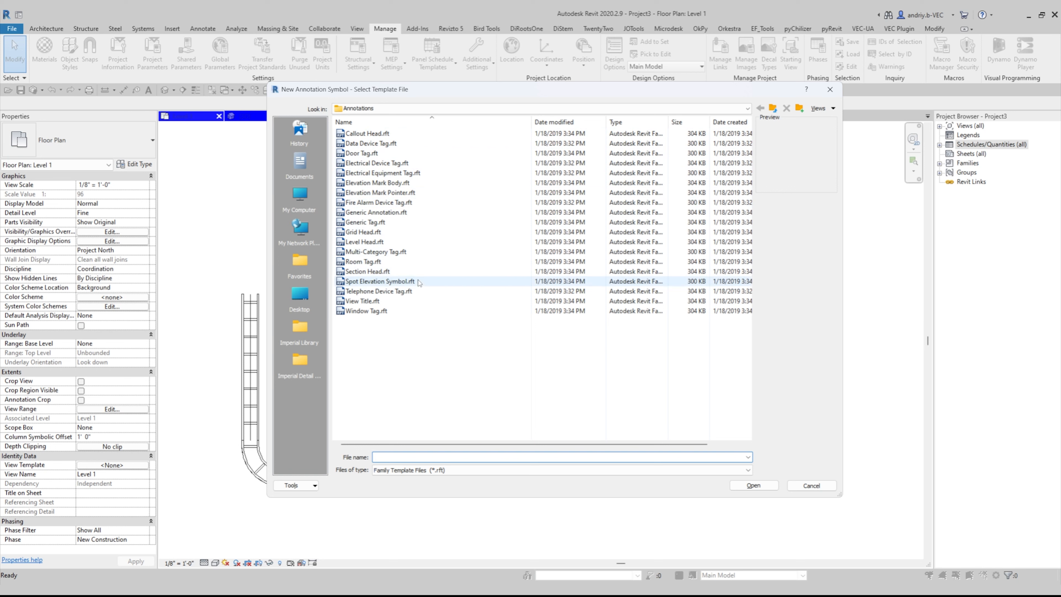
click(415, 222)
click(754, 485)
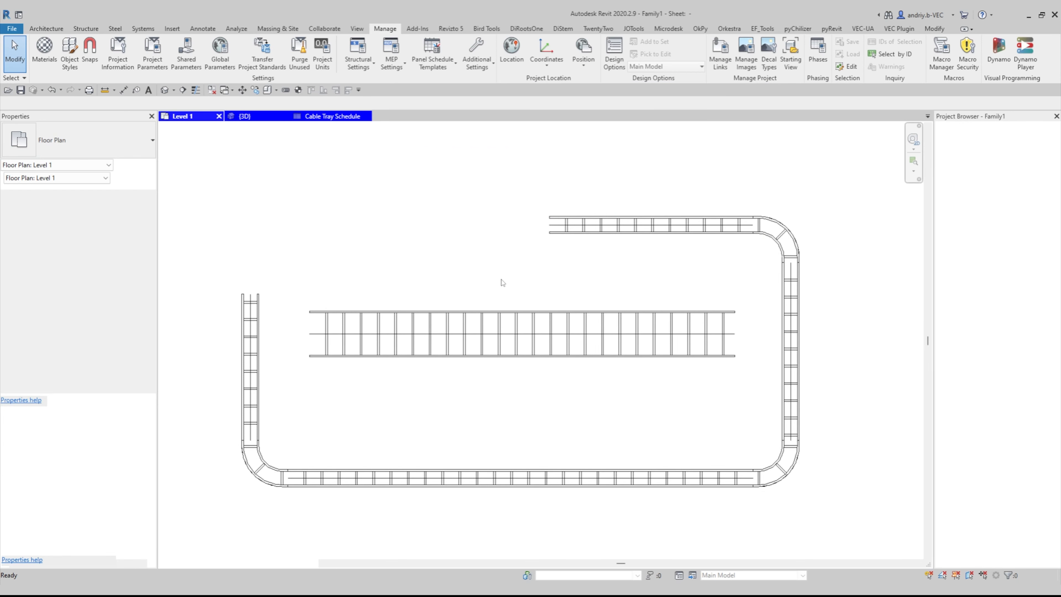
Delete the internal instruction note from the new tag family
scroll(555, 319, up, 5)
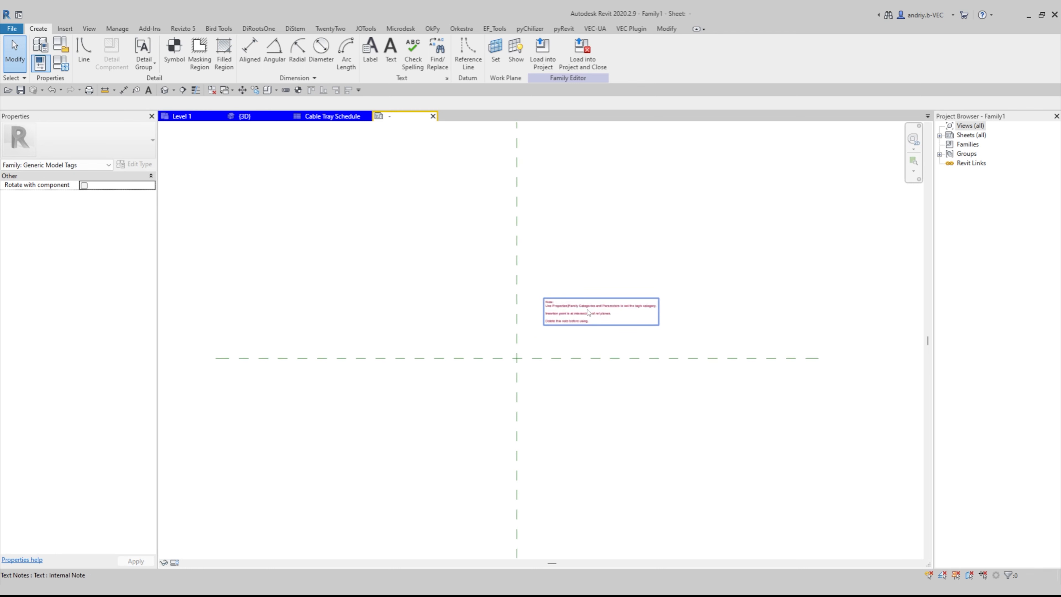
click(552, 319)
key(Delete)
Set the tag family's category to Cable Tray Tags
scroll(547, 305, down, 2)
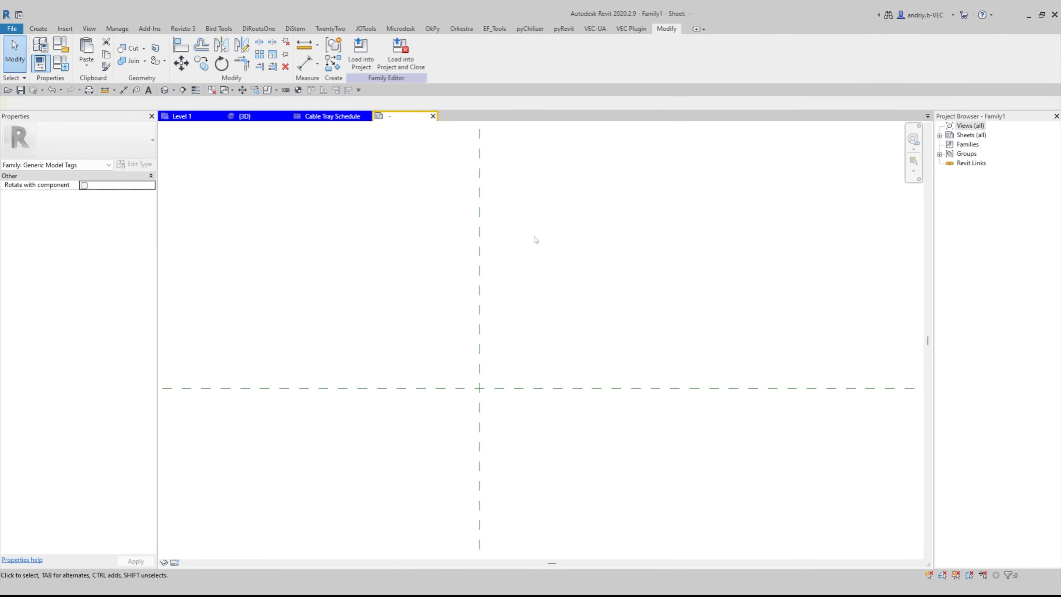
middle_drag(563, 251, 564, 264)
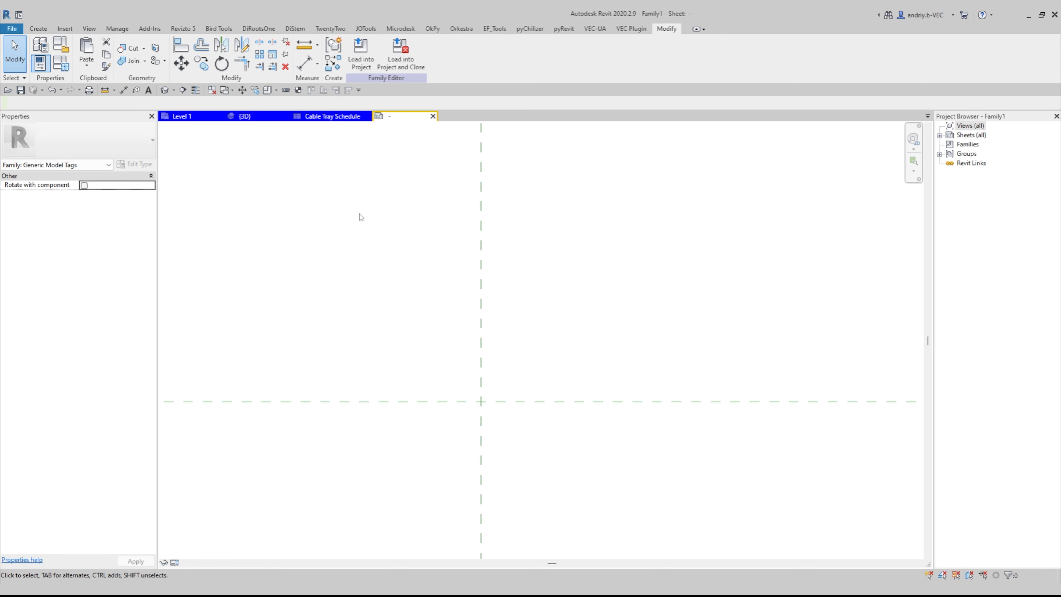
click(40, 44)
scroll(486, 240, up, 3)
scroll(486, 241, up, 5)
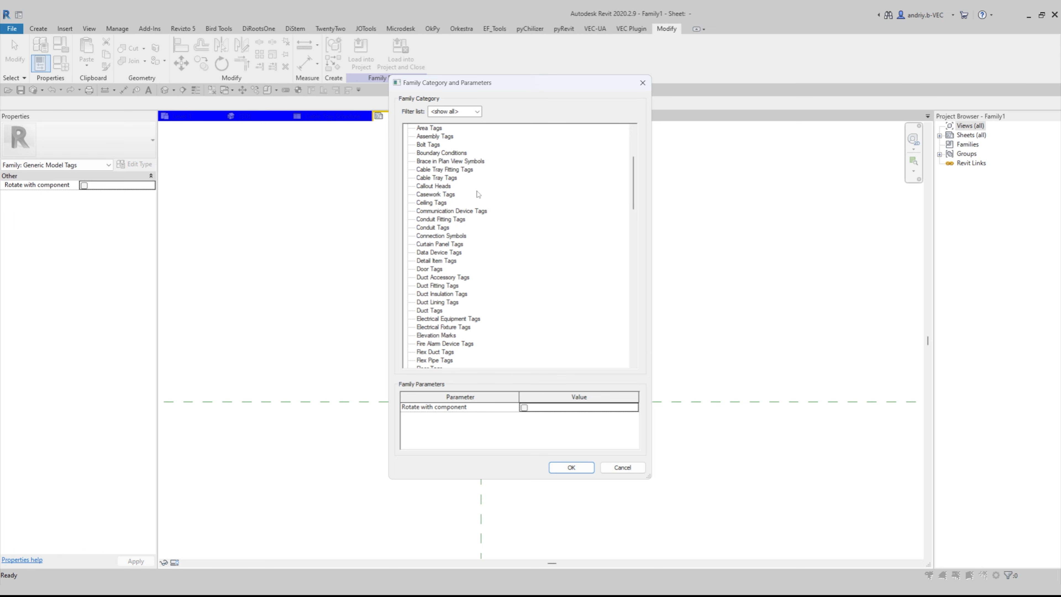
click(454, 178)
click(560, 464)
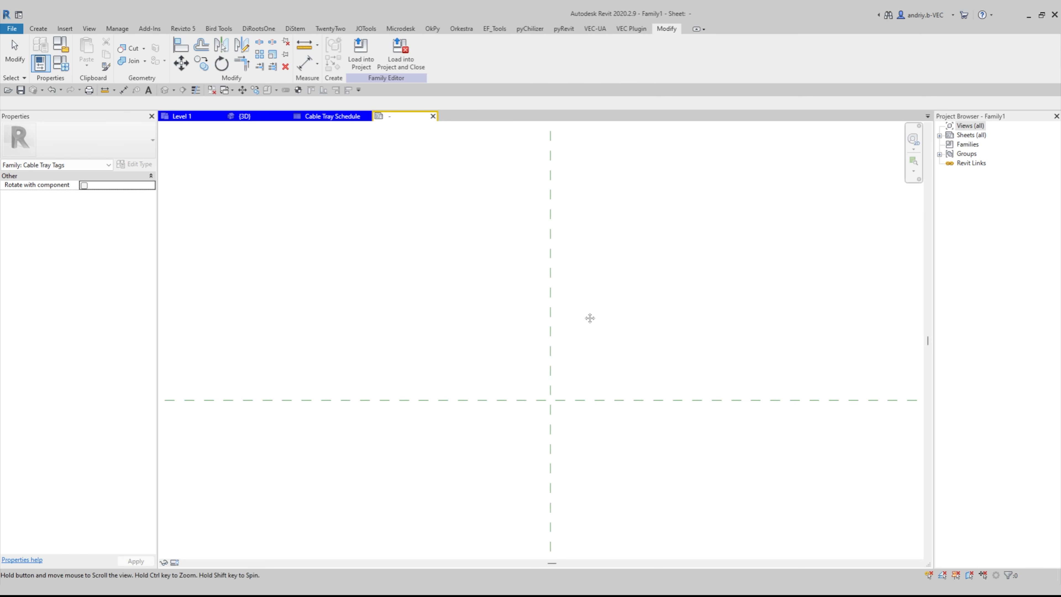
Start placing a 3/32" label in the cable tray tag family
middle_drag(599, 367, 556, 310)
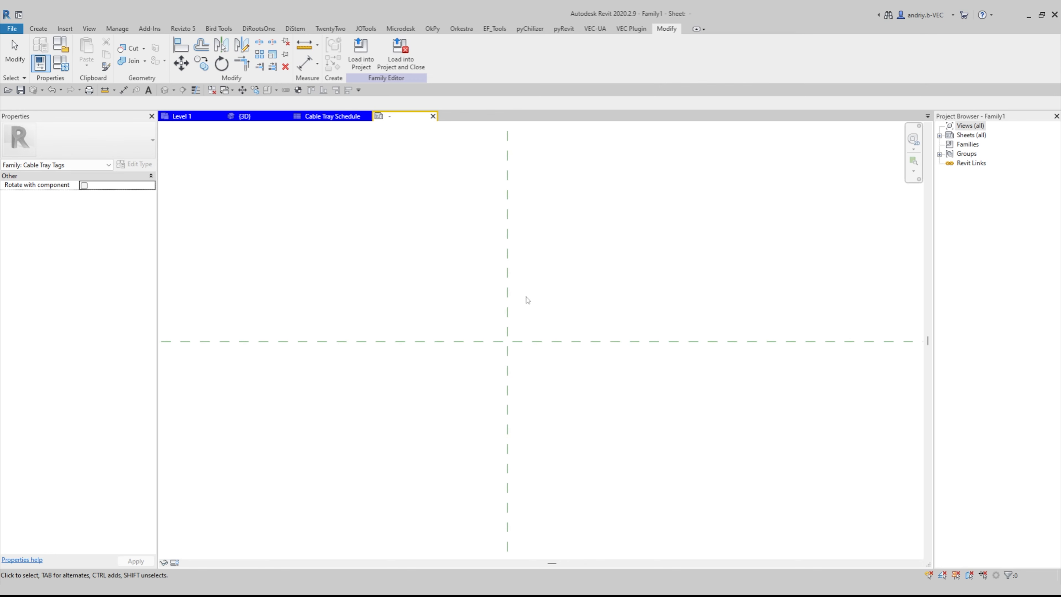
scroll(478, 276, down, 3)
middle_drag(520, 270, 528, 319)
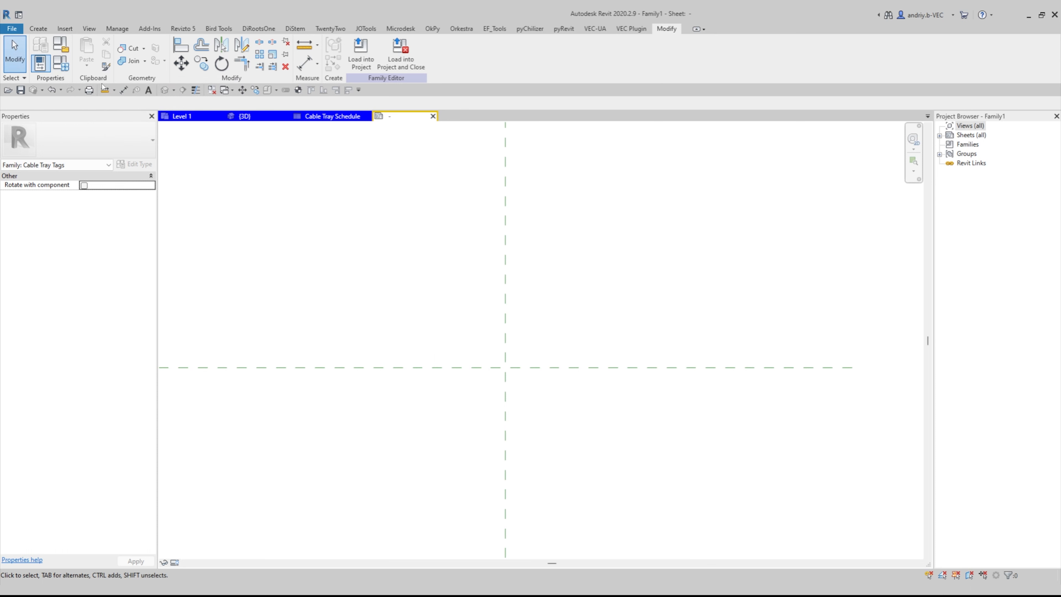
click(38, 28)
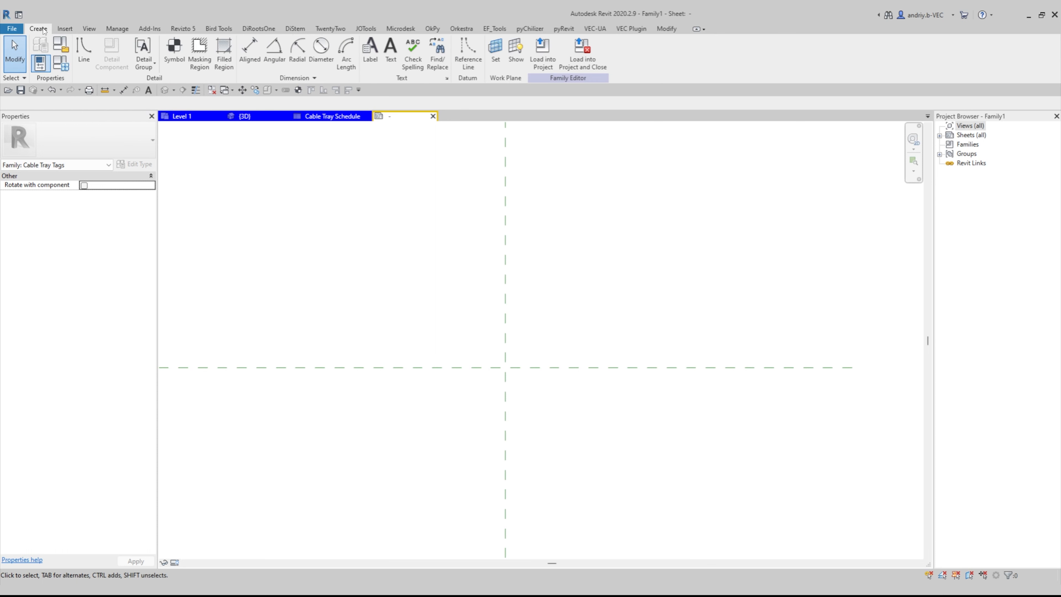
click(371, 59)
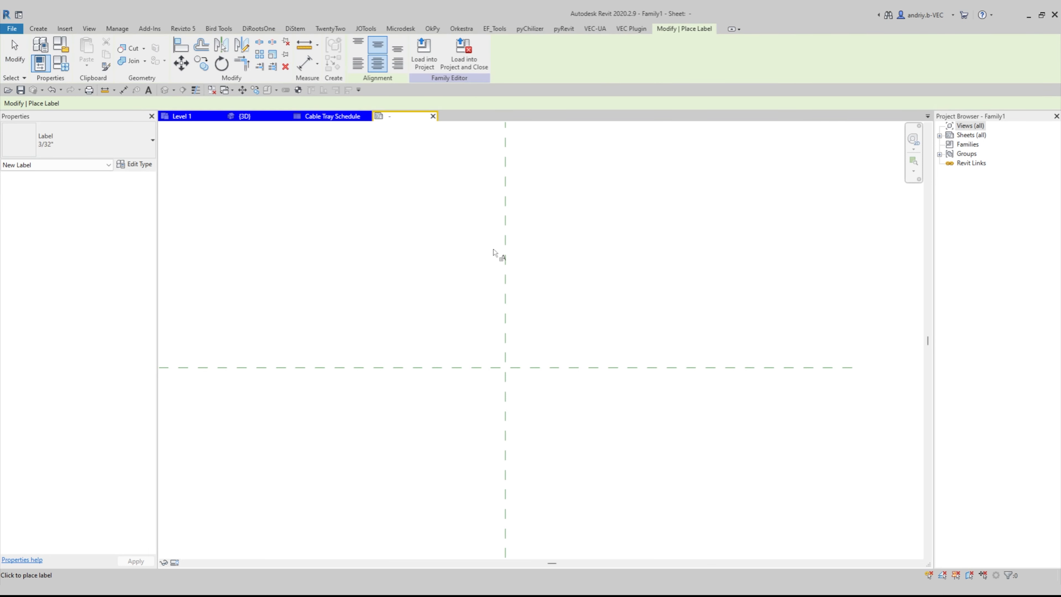
Place a NUMBER OF CABLES label at the intersection of the reference planes and load the tag family into the project
click(509, 373)
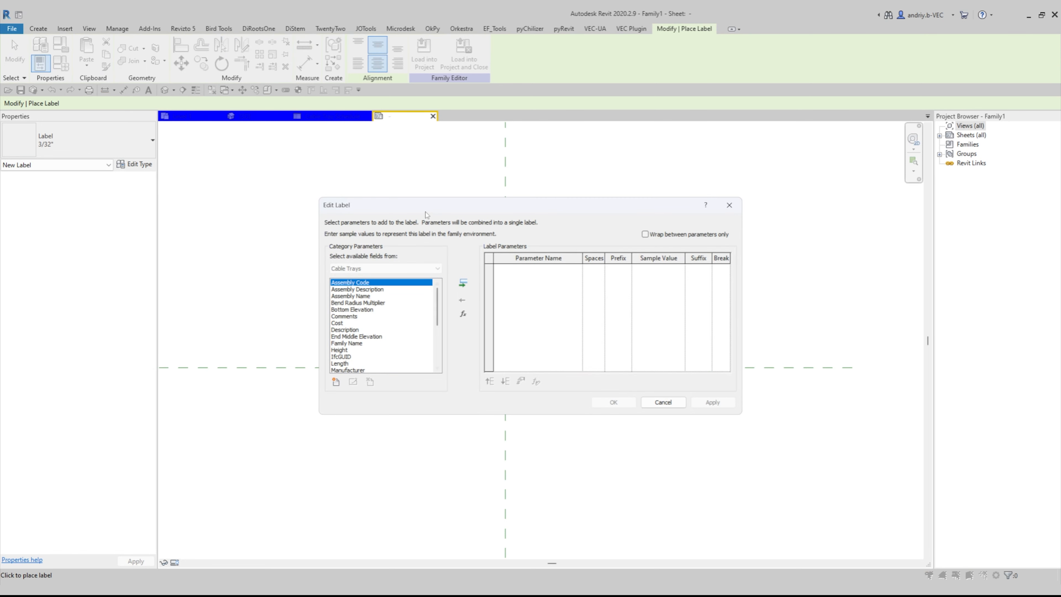
scroll(387, 313, down, 3)
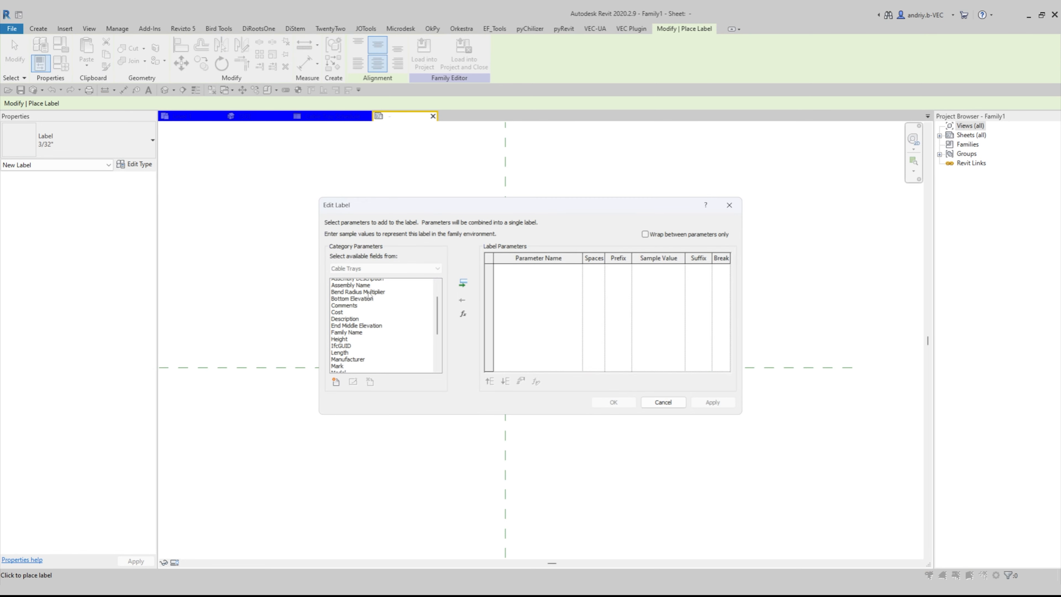
scroll(386, 314, up, 3)
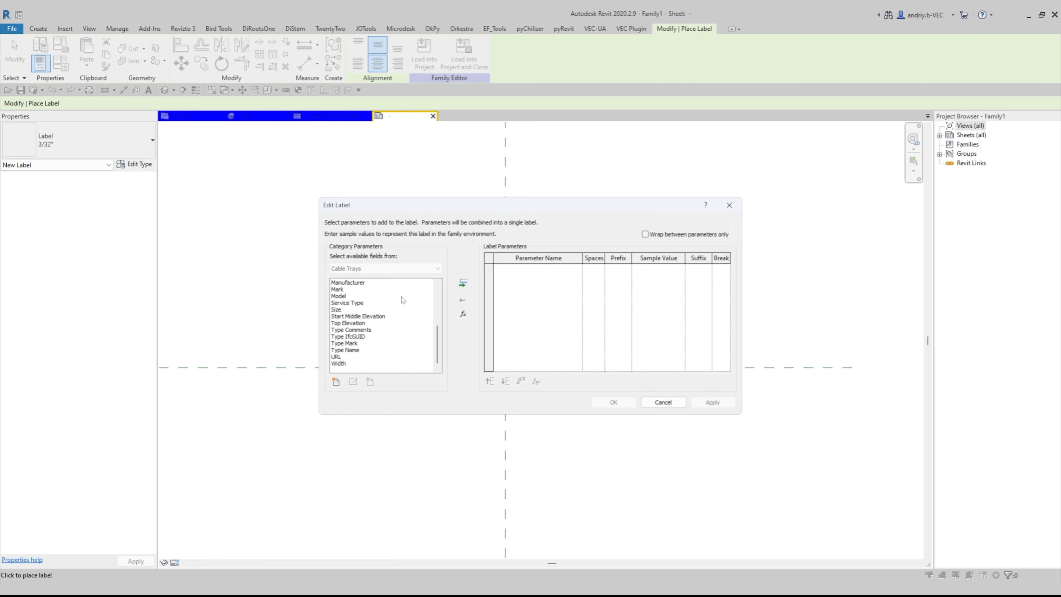
click(374, 284)
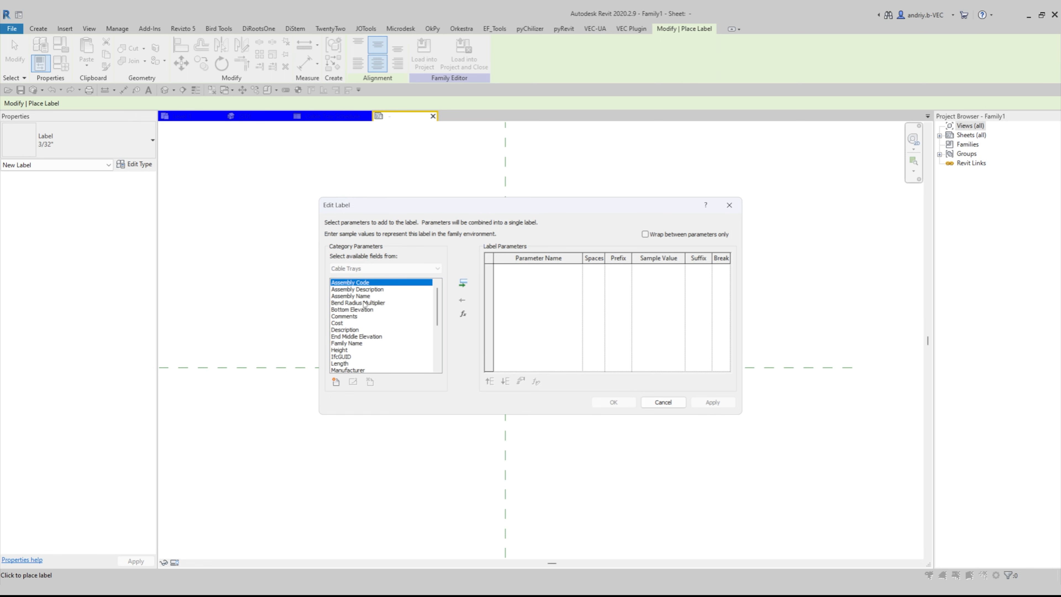
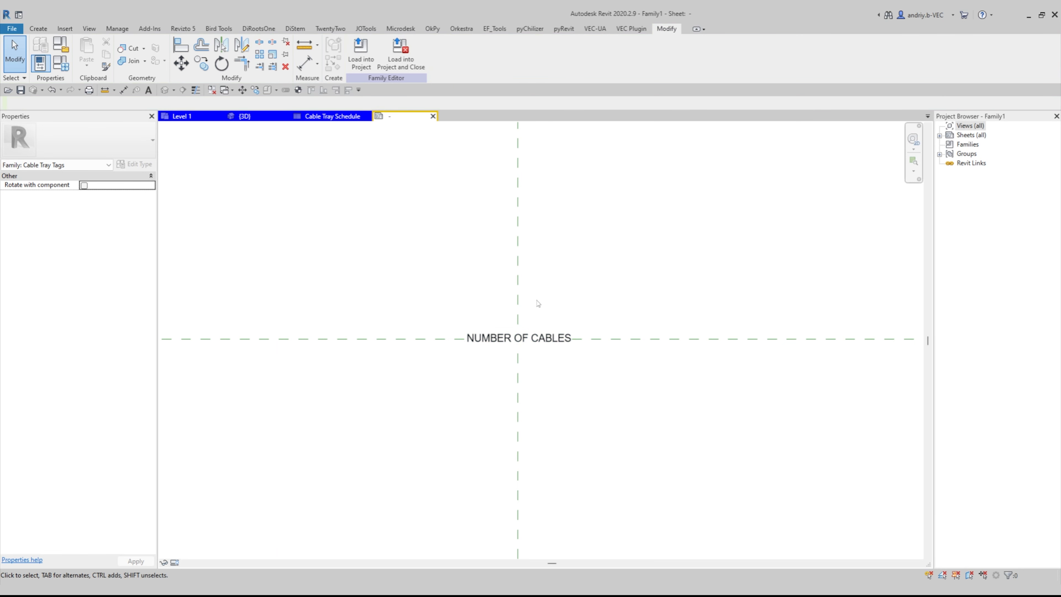
click(361, 55)
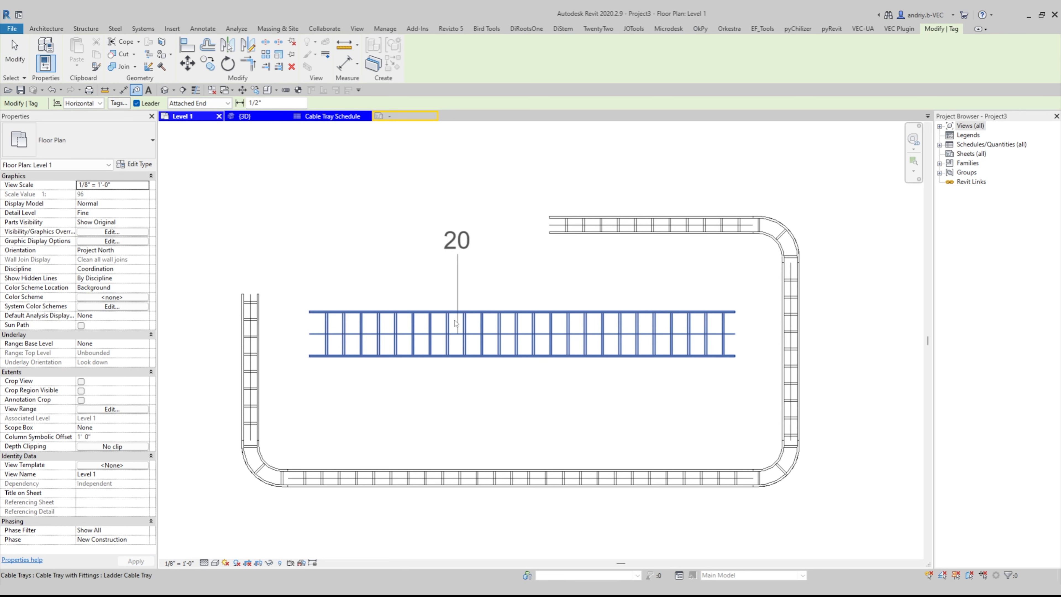
Tag the middle ladder cable tray and the four straight trays of the surrounding loop, using leaders
click(455, 322)
scroll(453, 320, down, 2)
click(568, 258)
click(644, 328)
click(552, 411)
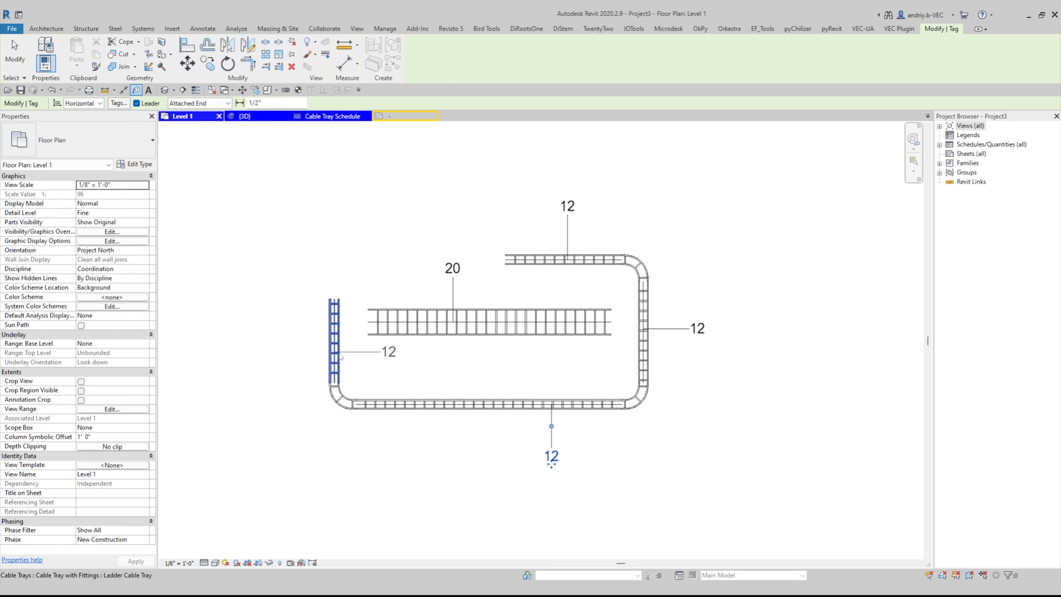
click(334, 352)
Move the tag of the loop's left vertical tray to the outer side of the loop
key(Escape)
key(Escape)
drag(267, 335, 334, 370)
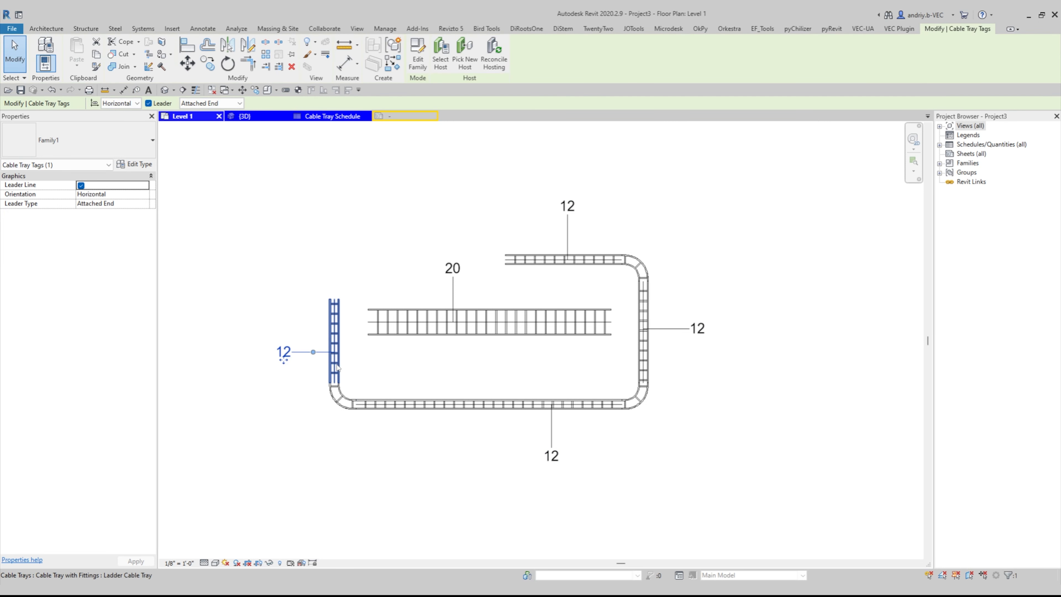
click(316, 383)
Set NUMBER OF CABLES to 32 for the loop's left vertical tray
click(334, 347)
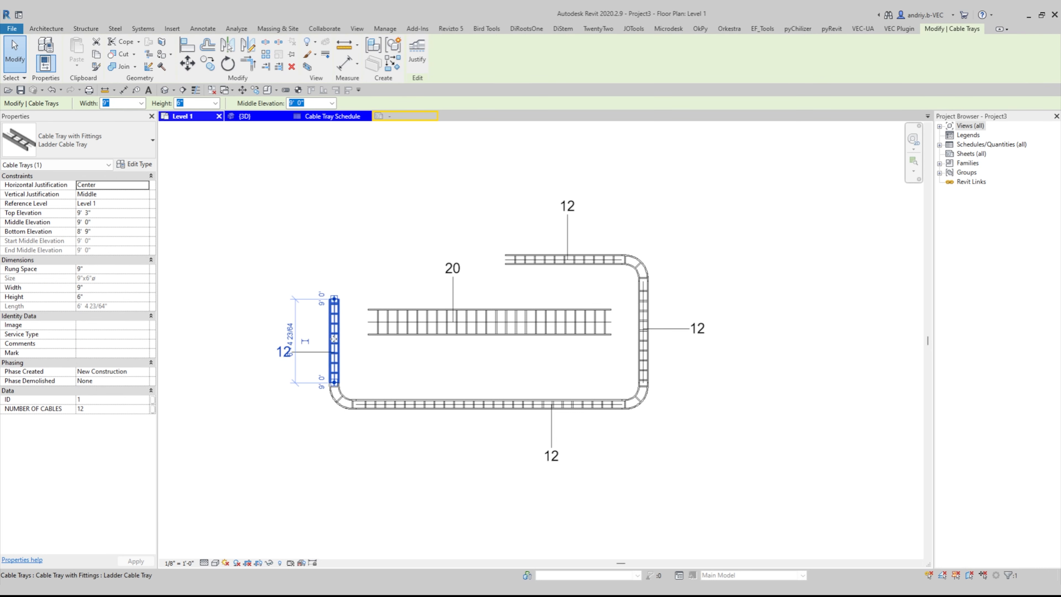
click(82, 412)
text(32)
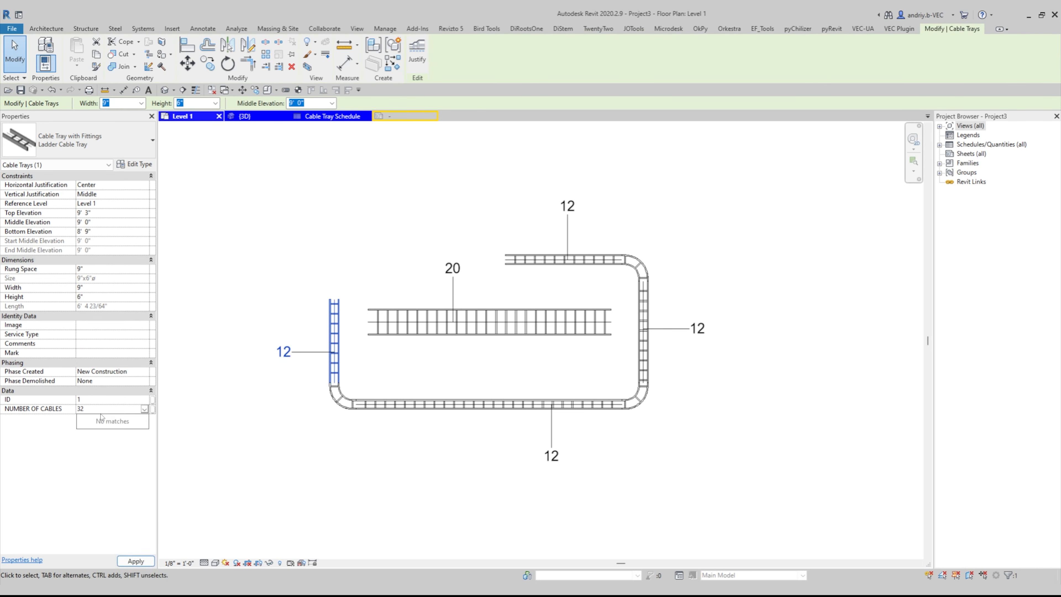
Set NUMBER OF CABLES to 26 for the wide middle tray
click(488, 328)
click(111, 409)
text(26)
click(563, 375)
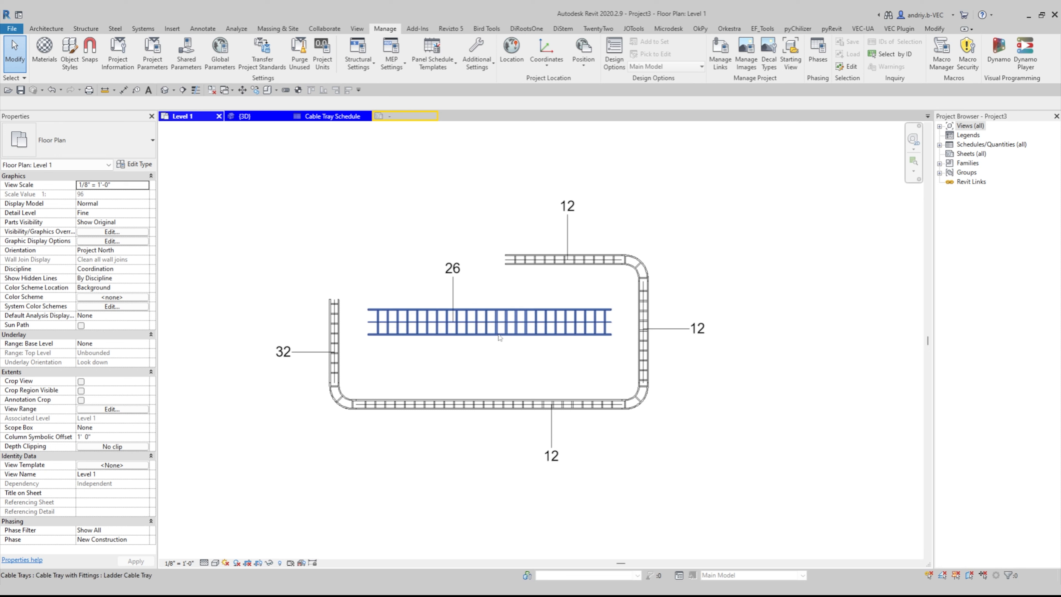
Begin a new global parameter named GLOBAL NUMBER OF CABLES from the middle tray's NUMBER OF CABLES property
click(500, 338)
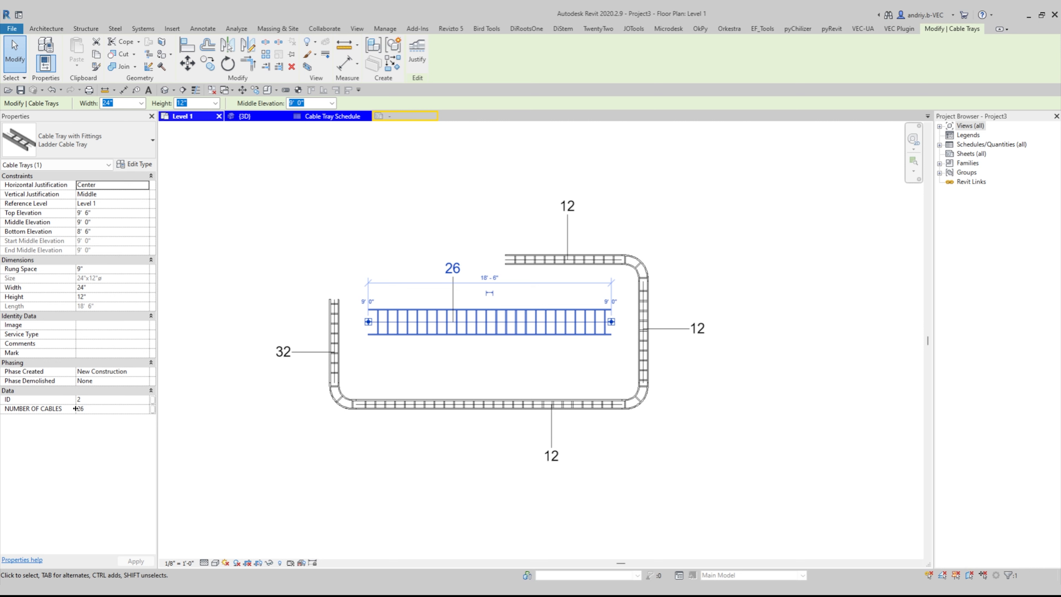
click(152, 409)
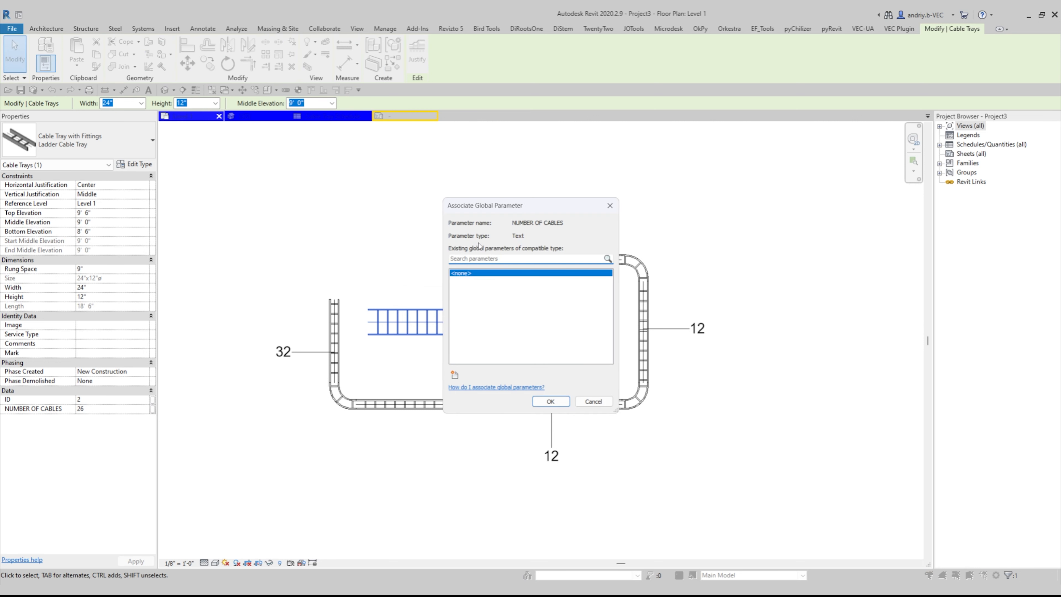
click(457, 379)
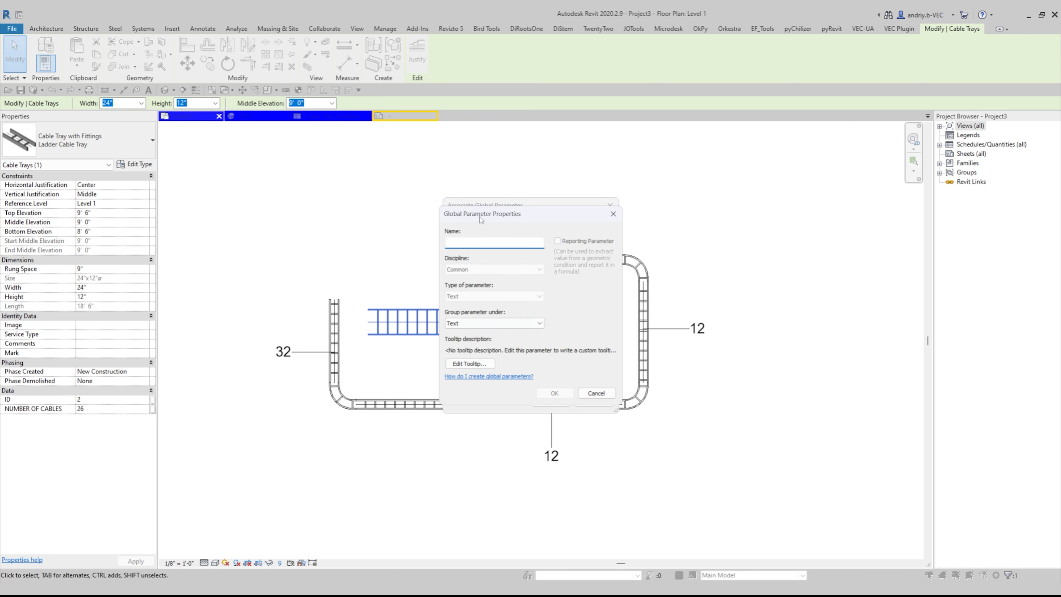
drag(503, 220, 331, 212)
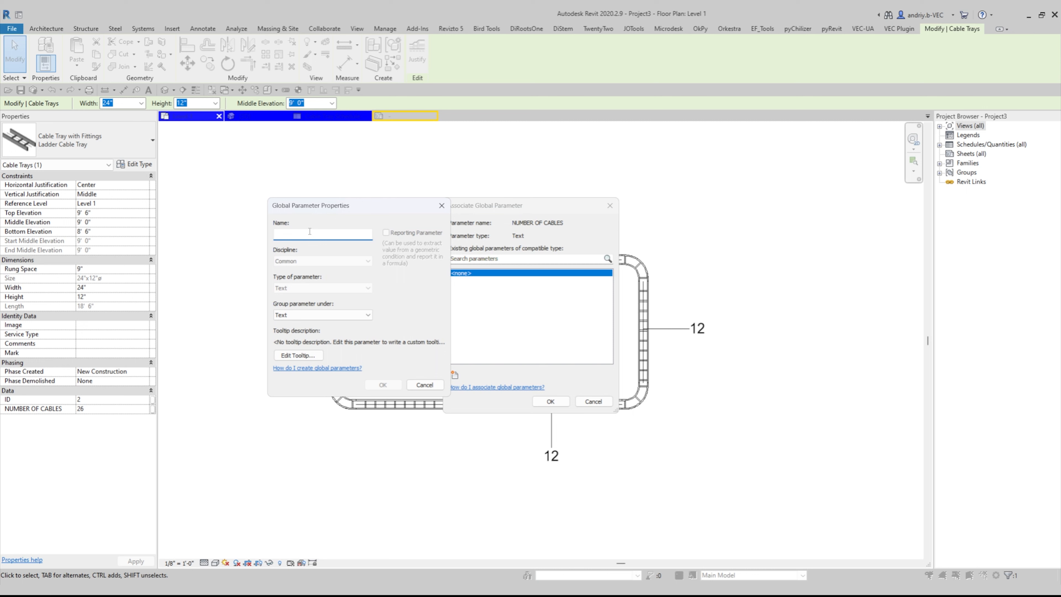
text(GLOBAL NUMBER OF CABLES)
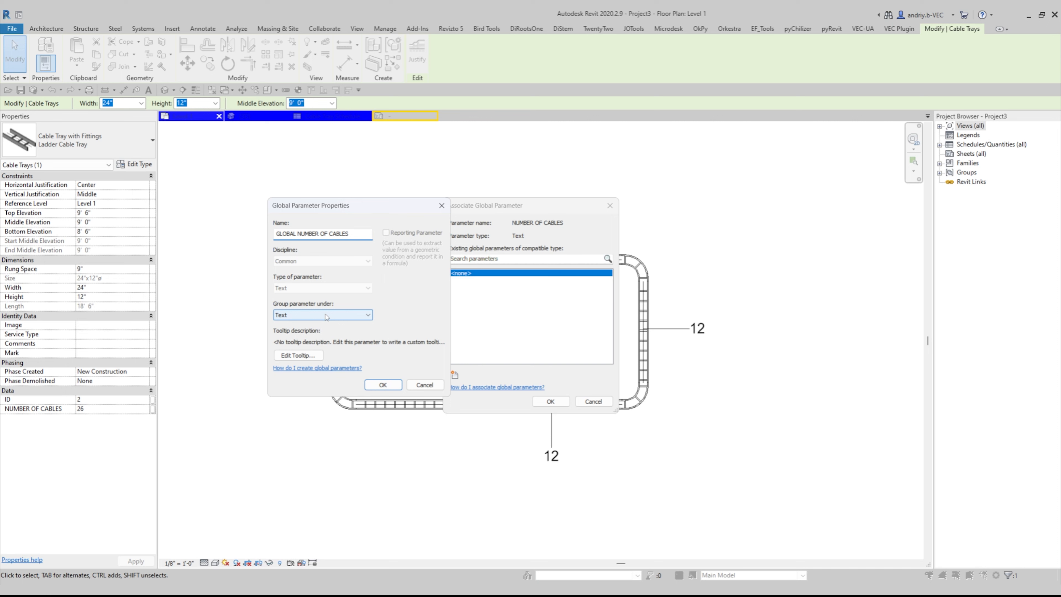
drag(356, 209, 344, 211)
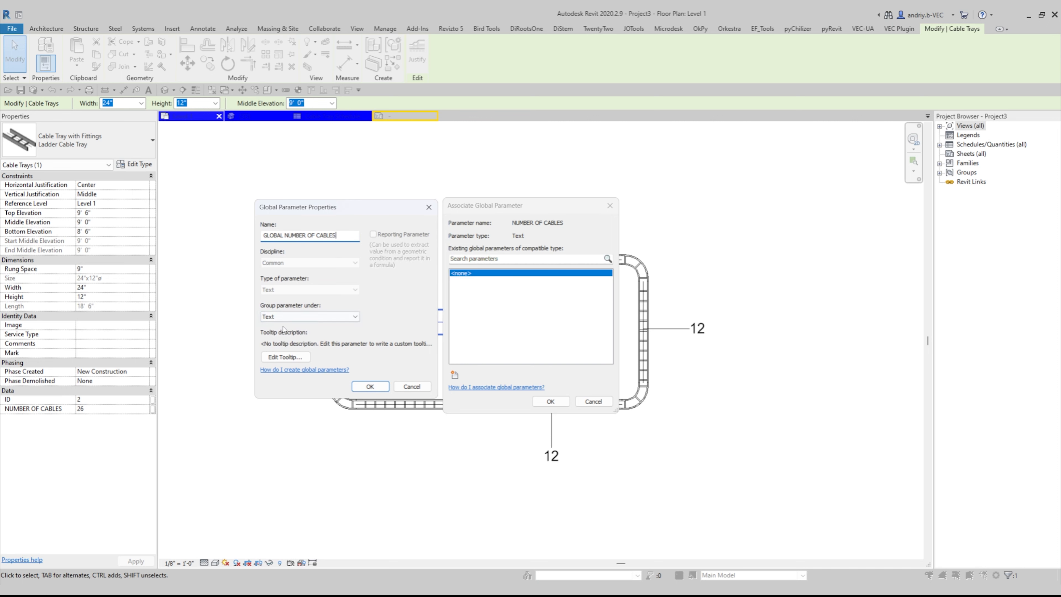
Group the new global parameter under Layers and associate it with the middle tray's NUMBER OF CABLES
click(291, 319)
click(292, 367)
click(367, 386)
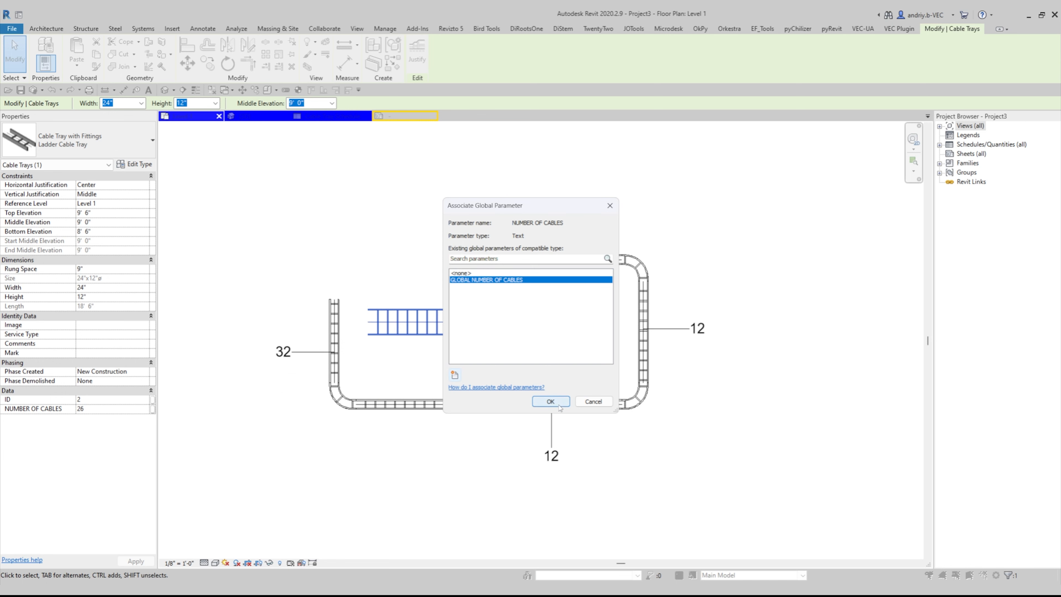
click(551, 401)
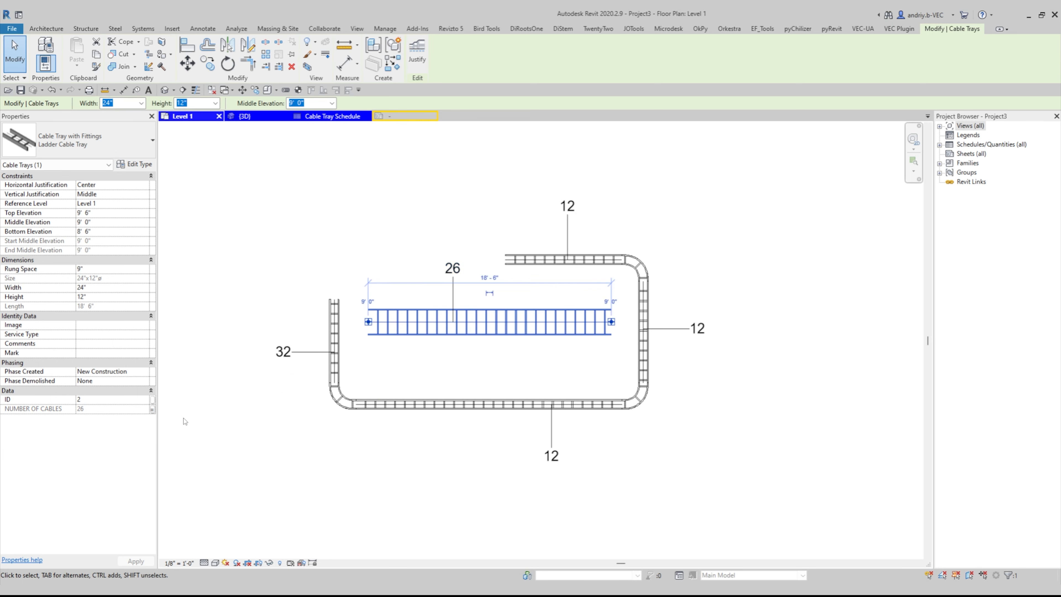
click(275, 239)
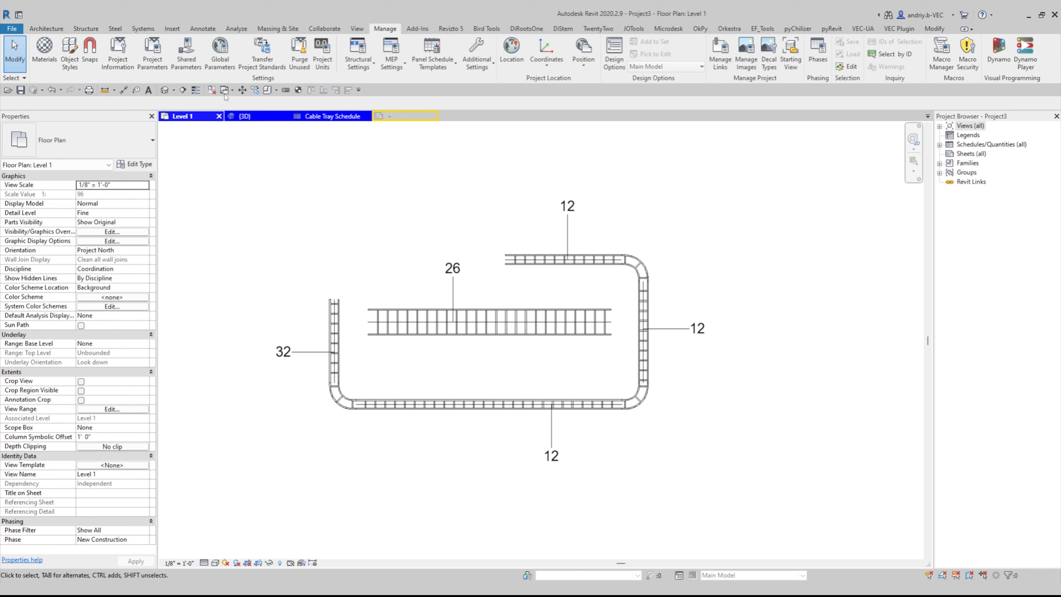
Set the value of GLOBAL NUMBER OF CABLES to 16 in the project's global parameters
drag(518, 186, 505, 149)
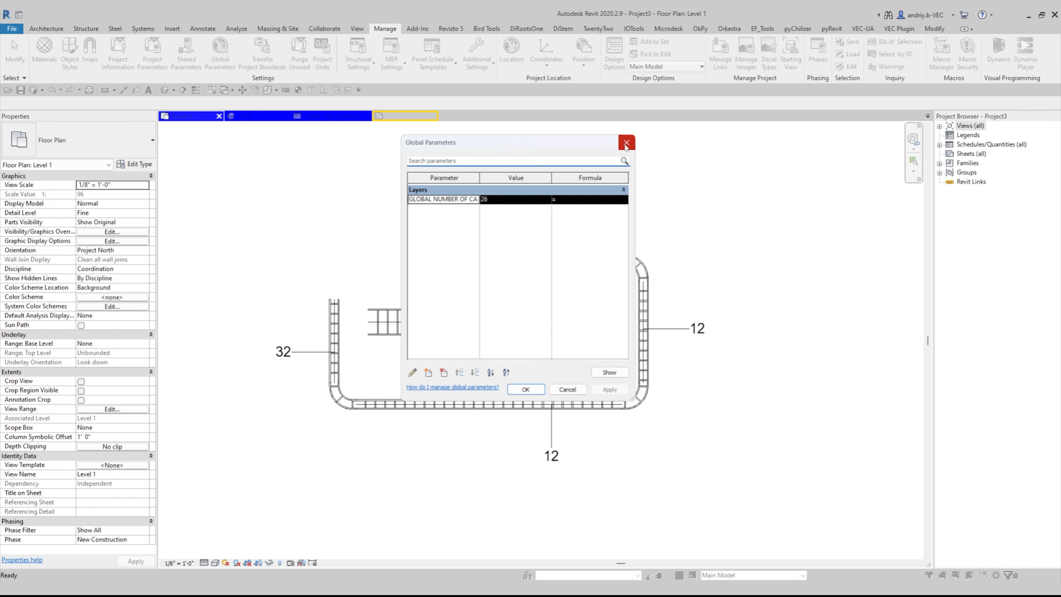
click(627, 143)
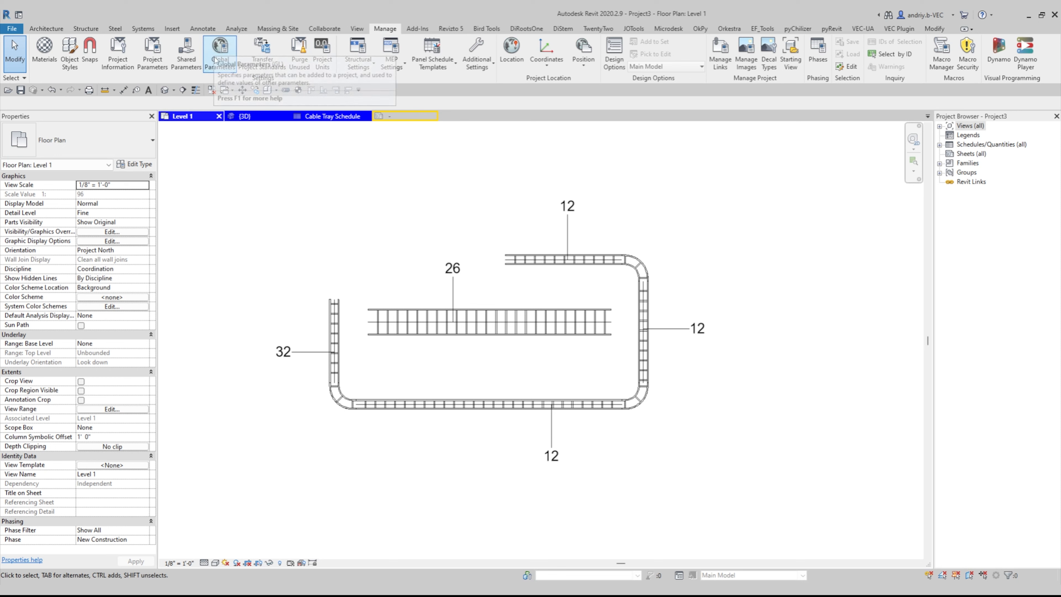
click(221, 48)
double_click(479, 179)
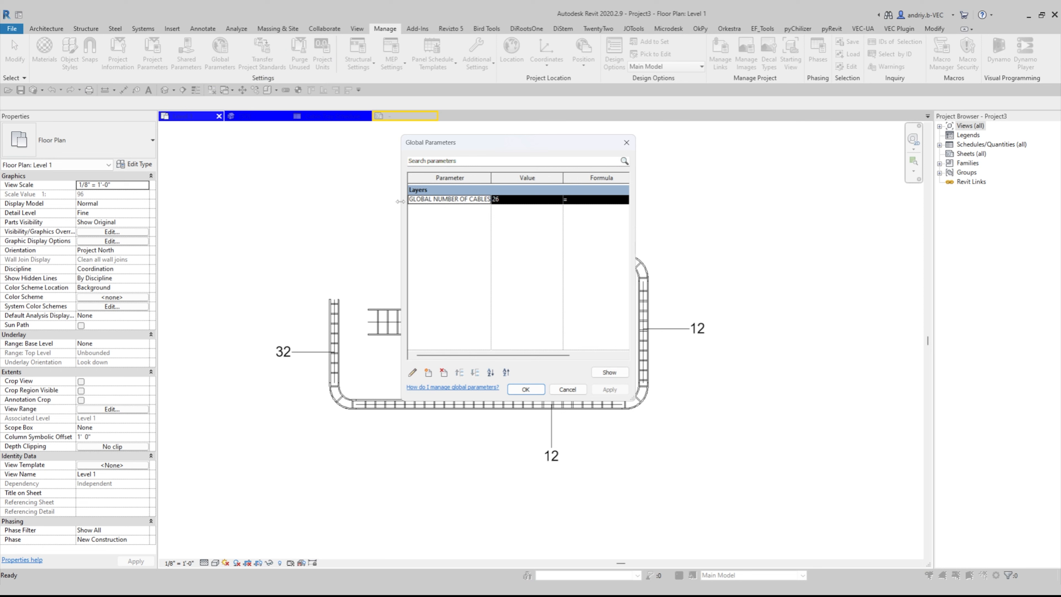
drag(400, 201, 321, 203)
click(479, 202)
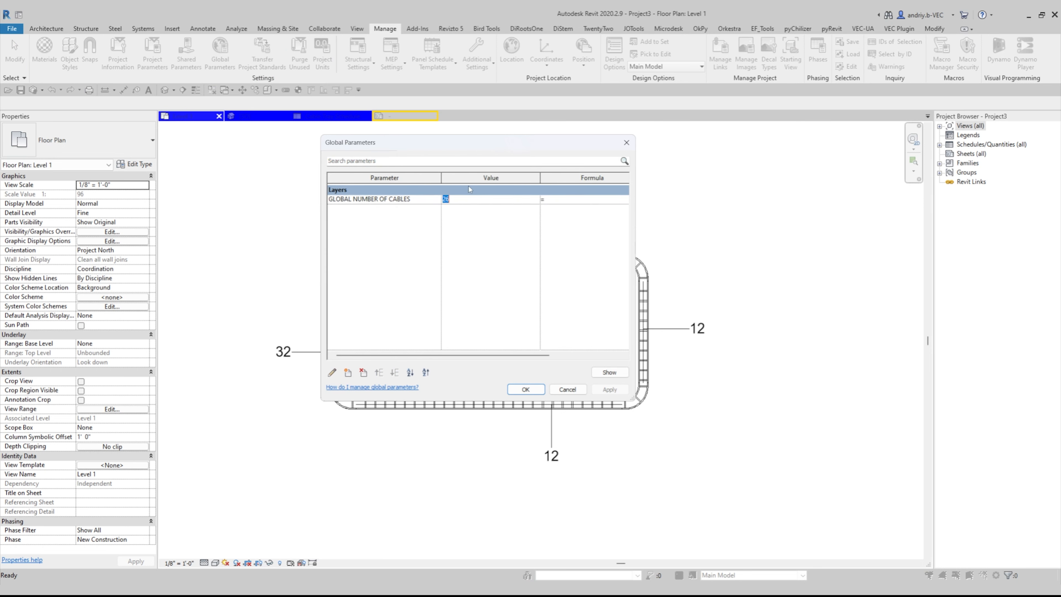
drag(490, 147, 522, 160)
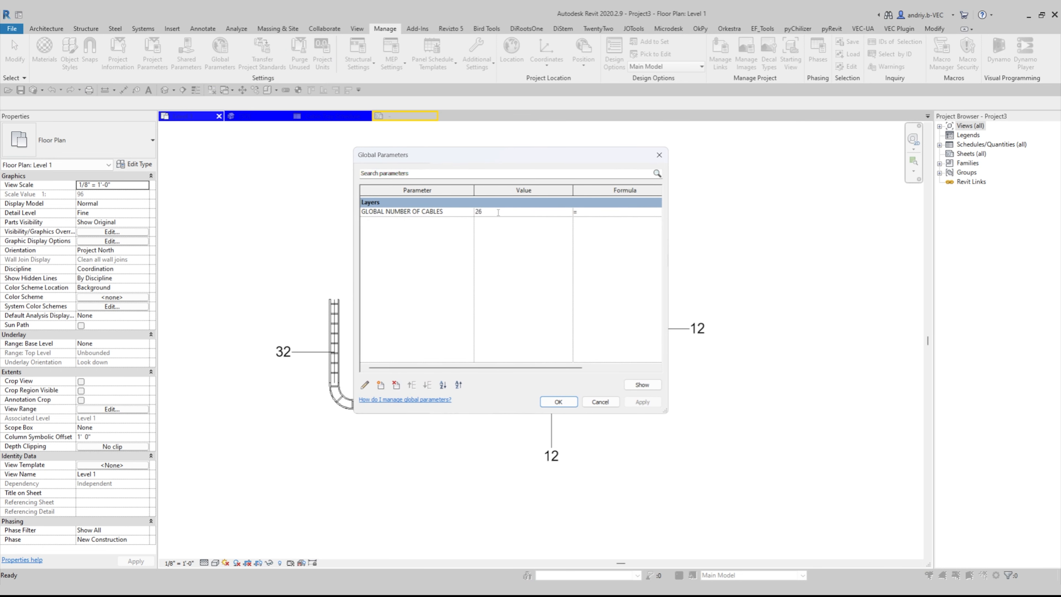
text(1)
click(532, 236)
click(559, 402)
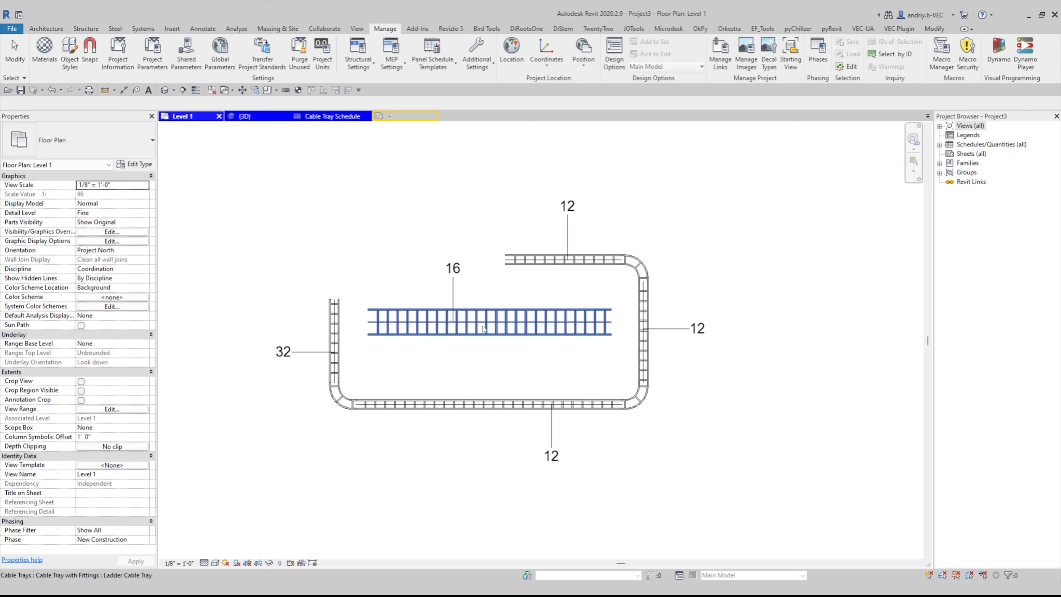
Copy the middle cable tray to the empty area above the tray loop
click(479, 329)
scroll(479, 329, down, 2)
scroll(418, 334, up, 3)
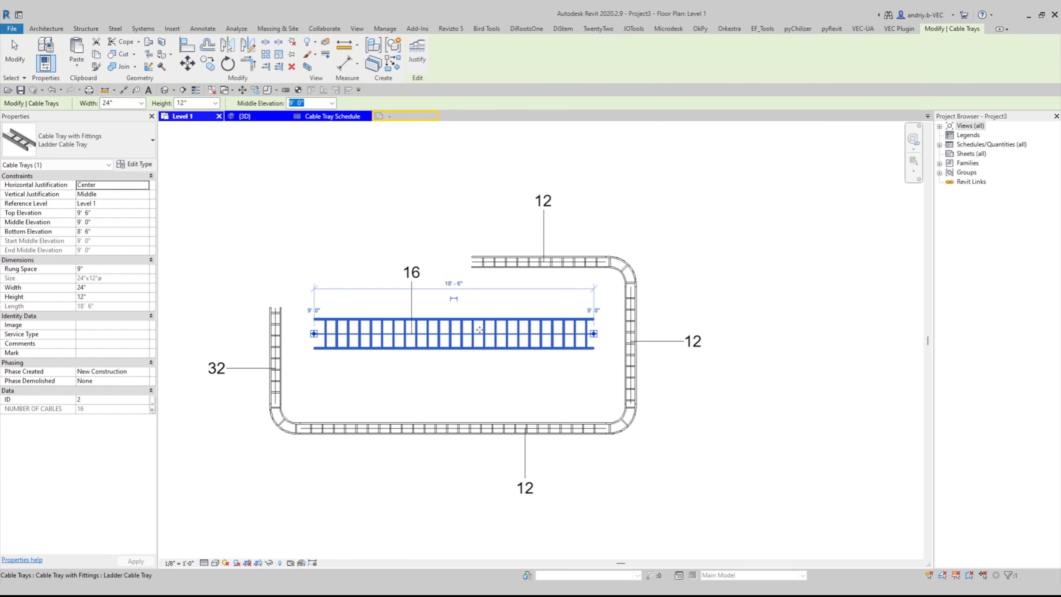
click(208, 64)
scroll(484, 302, down, 1)
click(472, 327)
scroll(473, 272, down, 3)
middle_drag(483, 229, 476, 326)
scroll(470, 267, up, 1)
click(478, 156)
click(486, 191)
Reshape the copied tray into a vertical run 24' long by moving its right end below its left end
click(510, 164)
drag(540, 157, 400, 337)
right_click(406, 337)
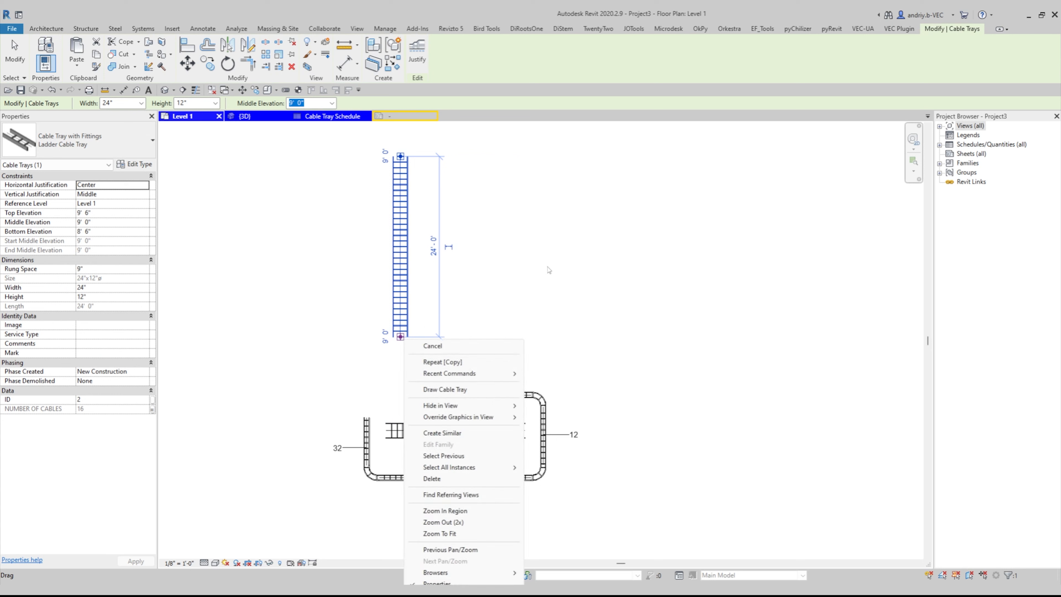
click(490, 261)
Make six copies of the vertical tray in a horizontal row to its right, using multiple copying
click(207, 63)
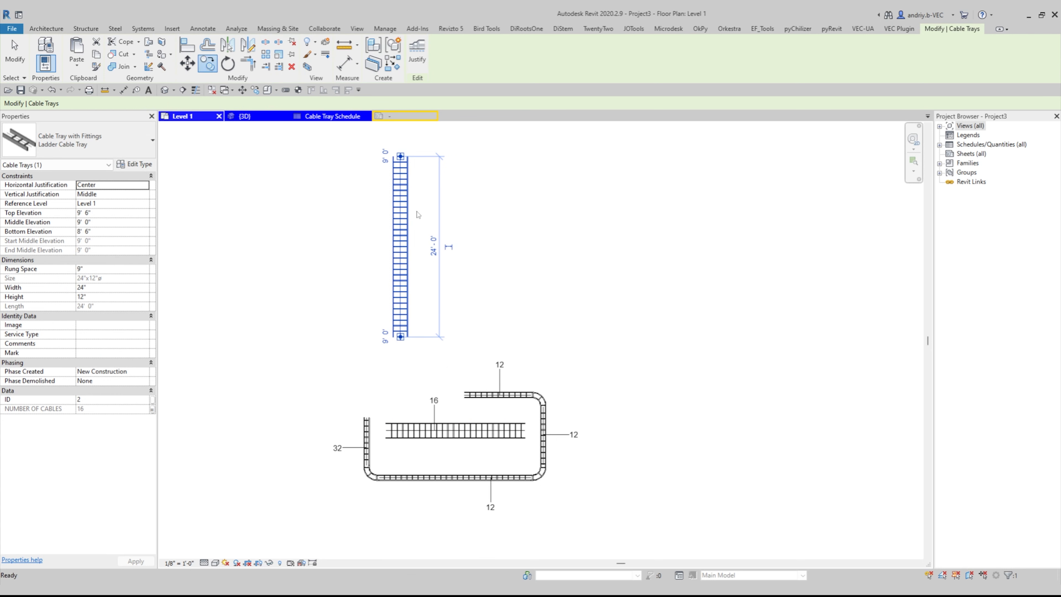
click(400, 201)
click(91, 104)
click(157, 103)
click(446, 226)
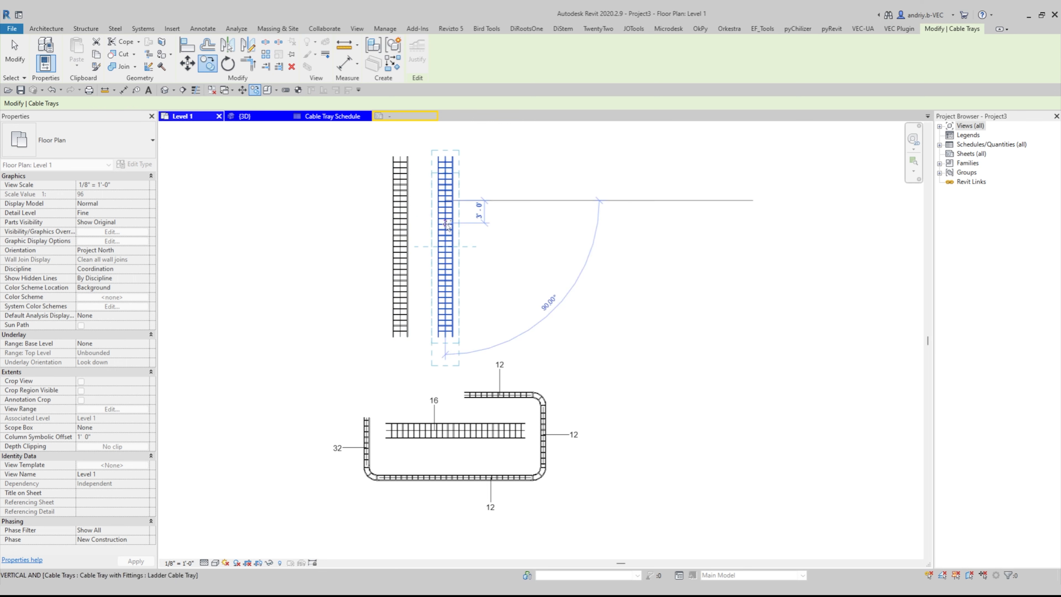
click(501, 224)
click(550, 223)
click(592, 222)
click(641, 222)
click(709, 222)
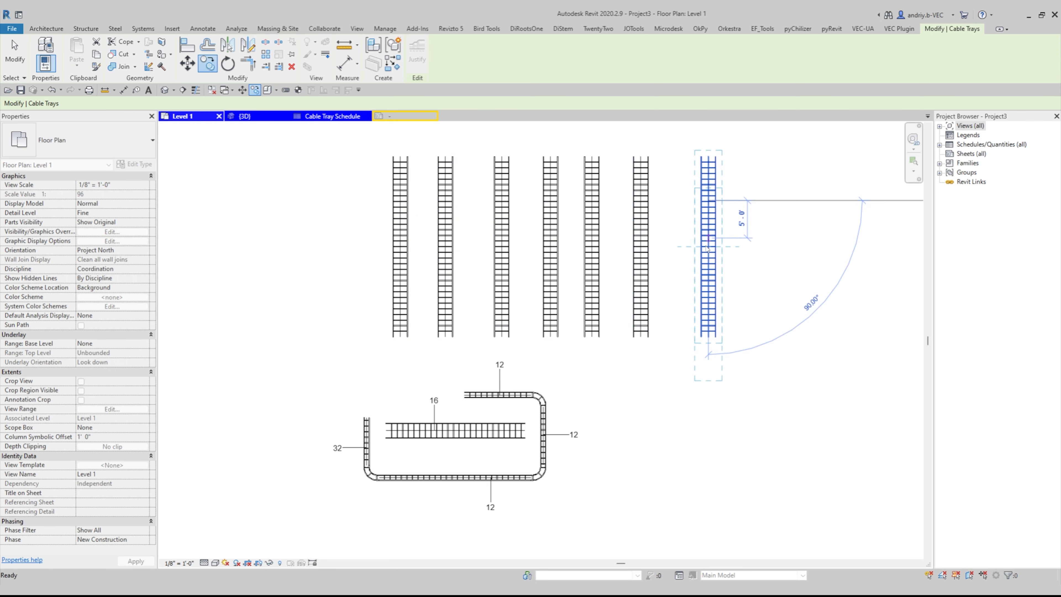
key(Escape)
key(Escape)
Select all seven vertical trays and examine their shared NUMBER OF CABLES property
drag(740, 226, 395, 249)
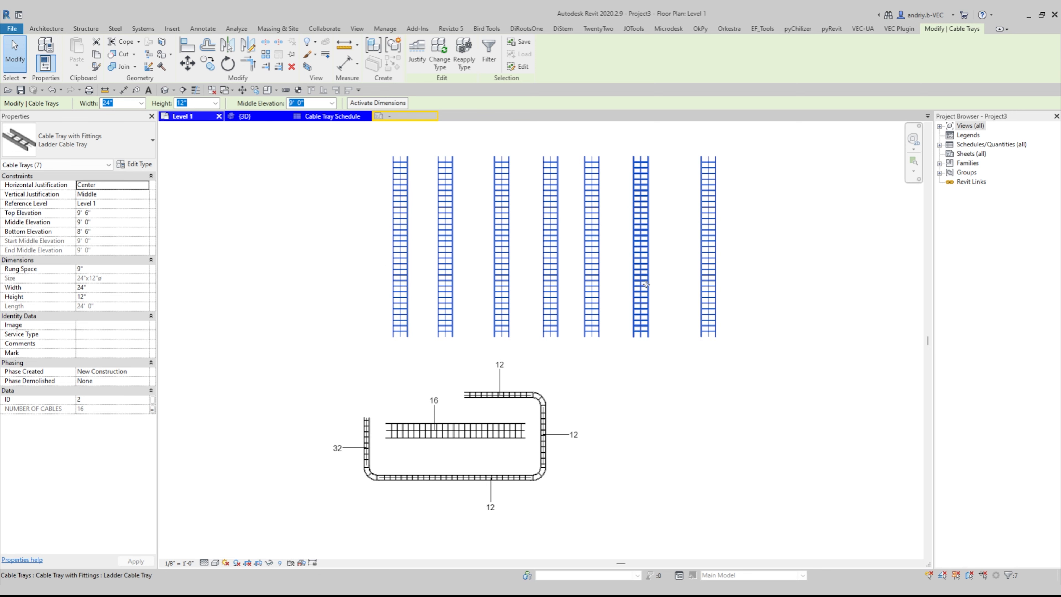
scroll(646, 284, down, 2)
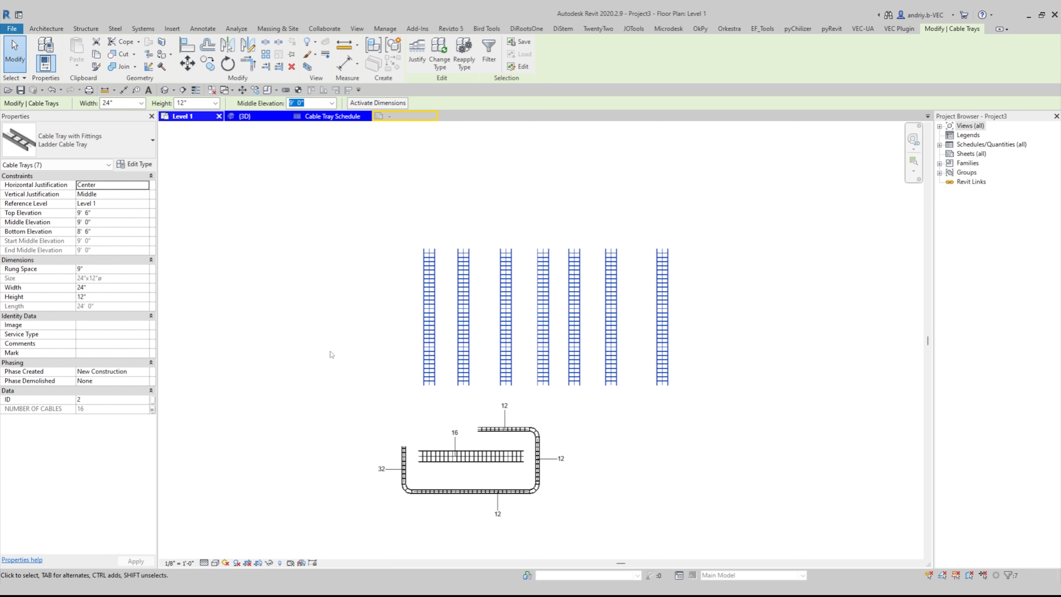
click(335, 318)
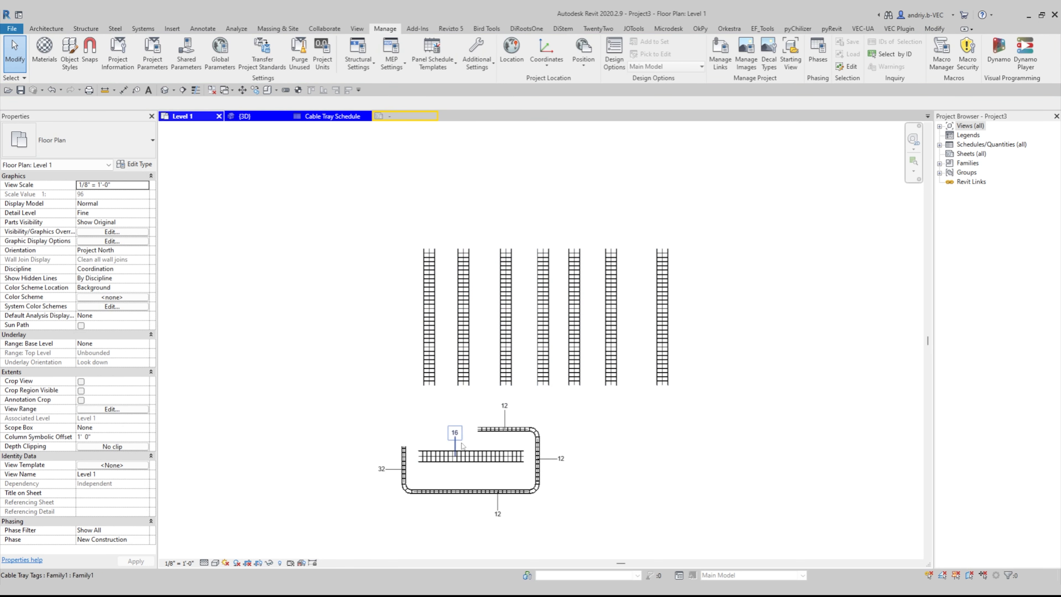
Tag all seven vertical cable trays with the NUMBER OF CABLES tag, using attached leaders
click(455, 433)
key(t)
key(g)
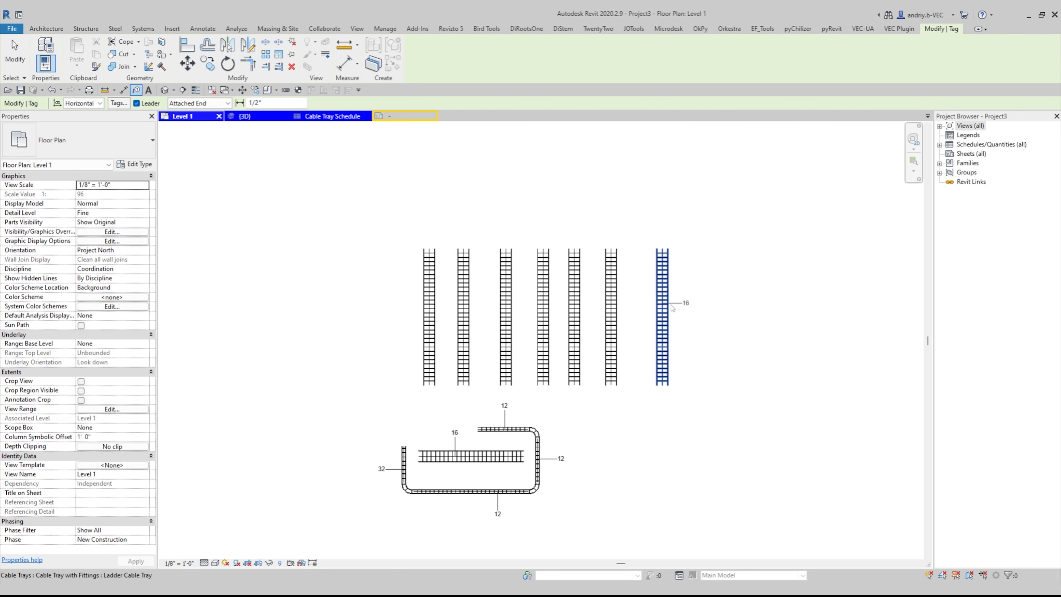
click(667, 309)
click(610, 307)
click(574, 308)
click(542, 310)
click(506, 311)
click(463, 313)
click(431, 316)
key(Escape)
key(Escape)
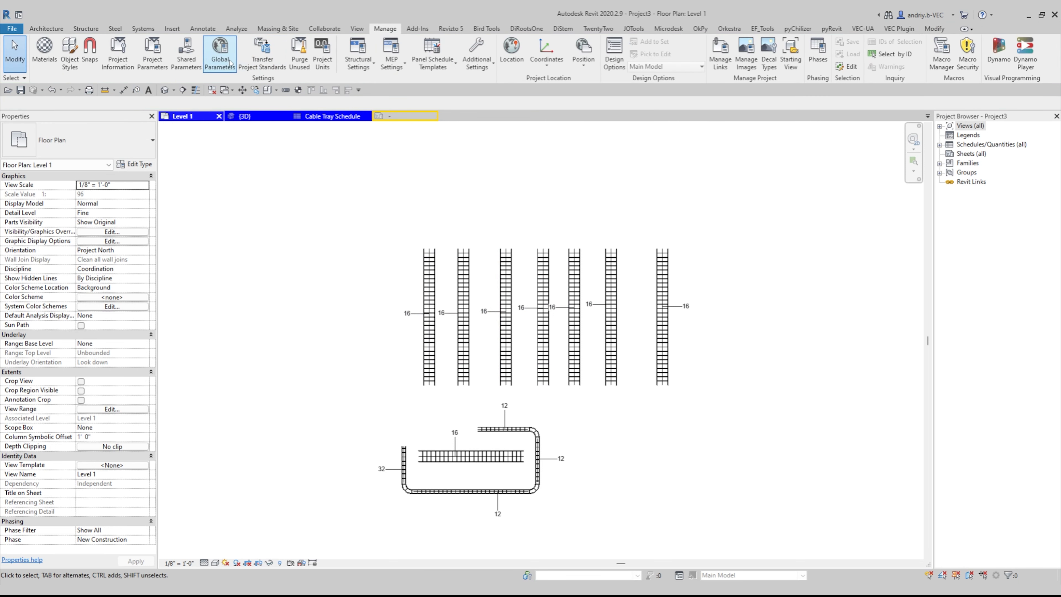
Set the GLOBAL NUMBER OF CABLES global parameter to 20
click(501, 216)
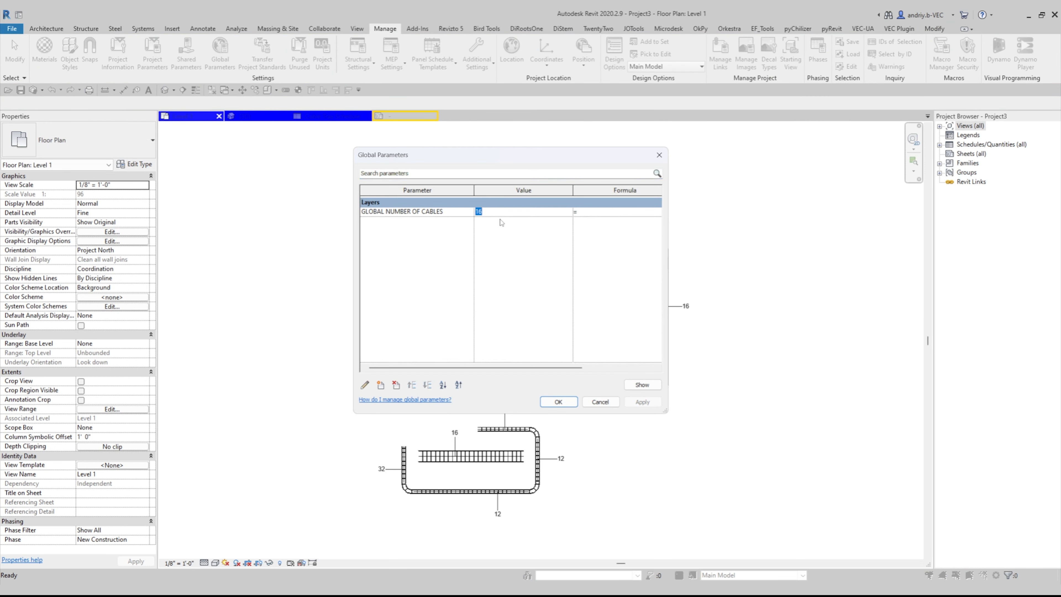
click(559, 402)
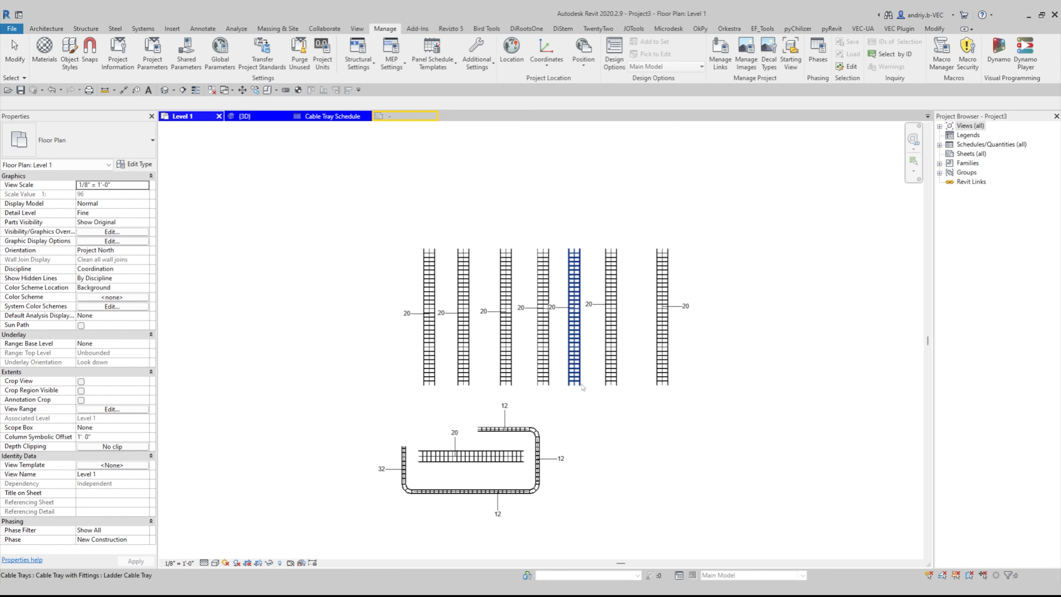
Compare the cable-count tags on the vertical trays and the middle tray with those on the tray loop
scroll(576, 318, up, 2)
middle_drag(410, 292, 521, 316)
scroll(422, 510, up, 3)
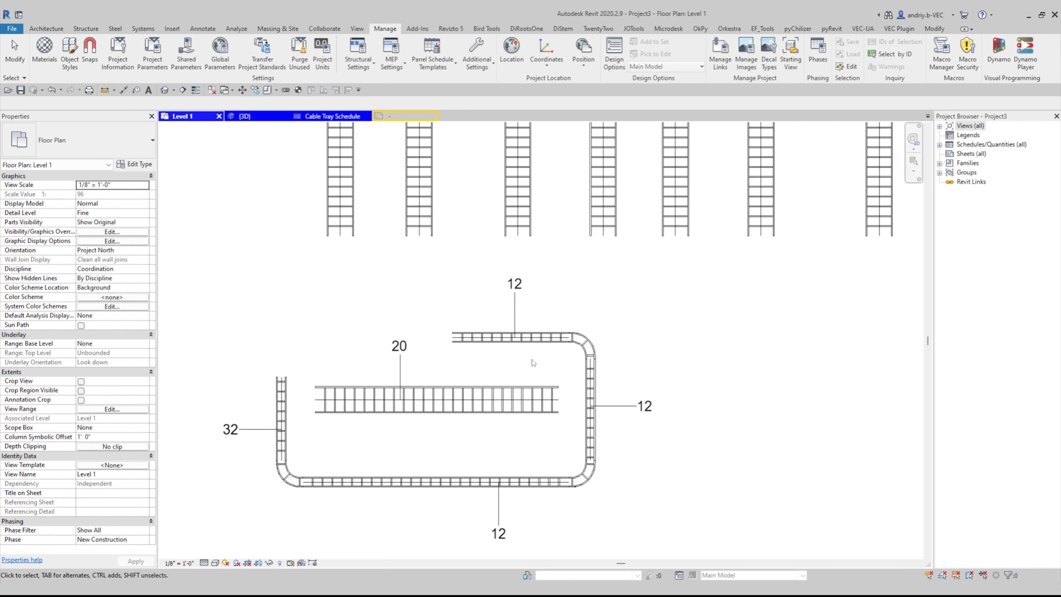
middle_drag(534, 368, 575, 327)
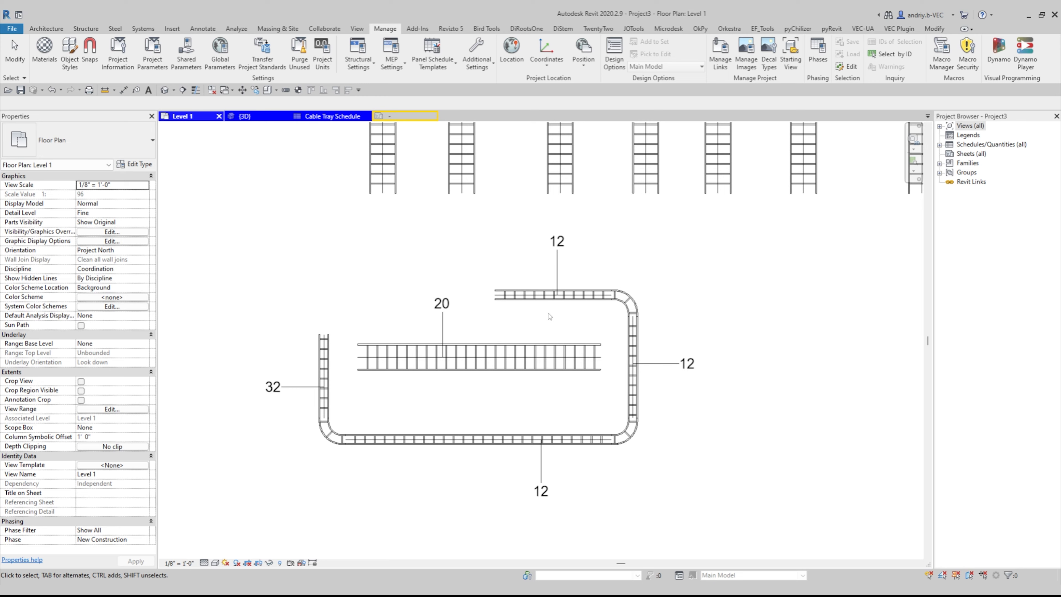
scroll(548, 333, down, 3)
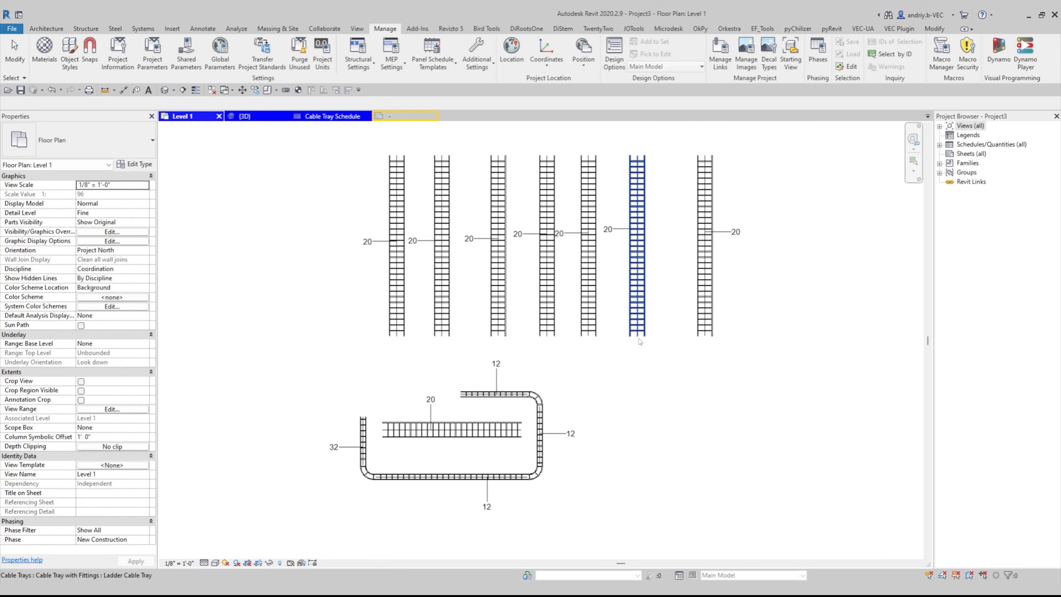
drag(739, 316, 351, 313)
click(363, 326)
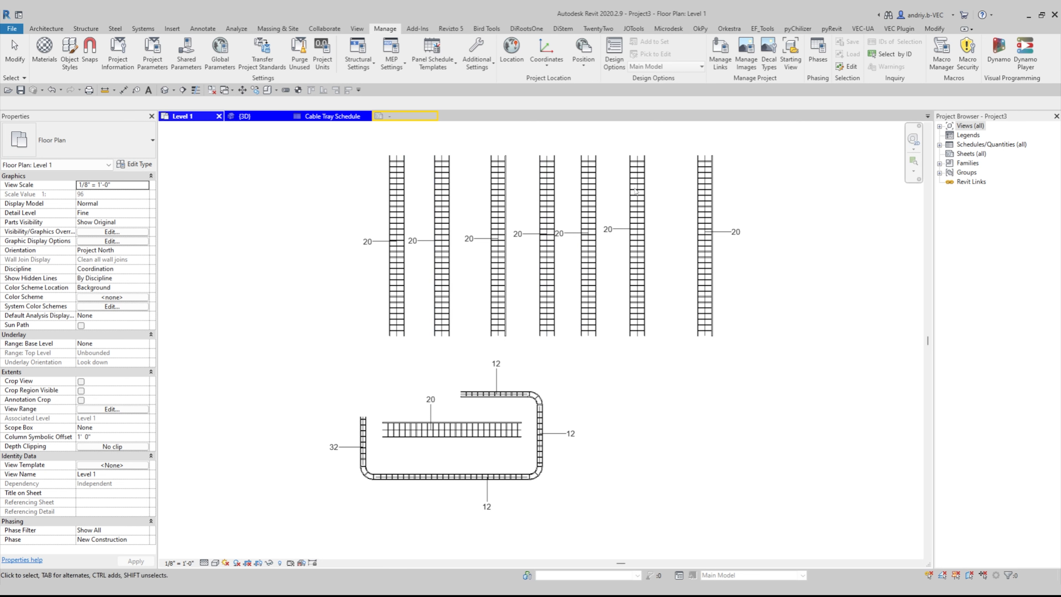
middle_drag(721, 283, 726, 257)
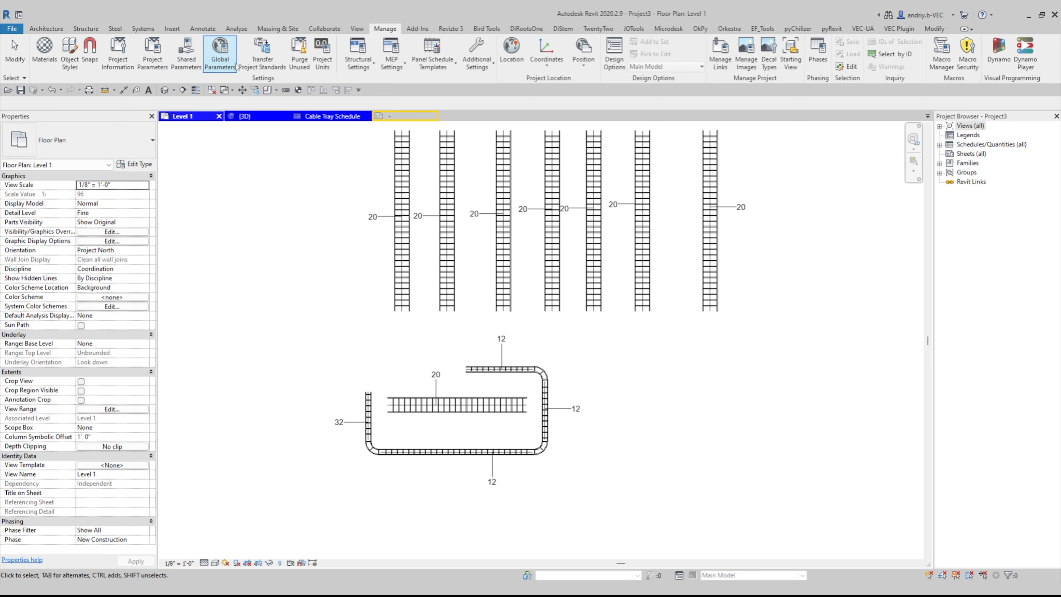
scroll(518, 388, up, 2)
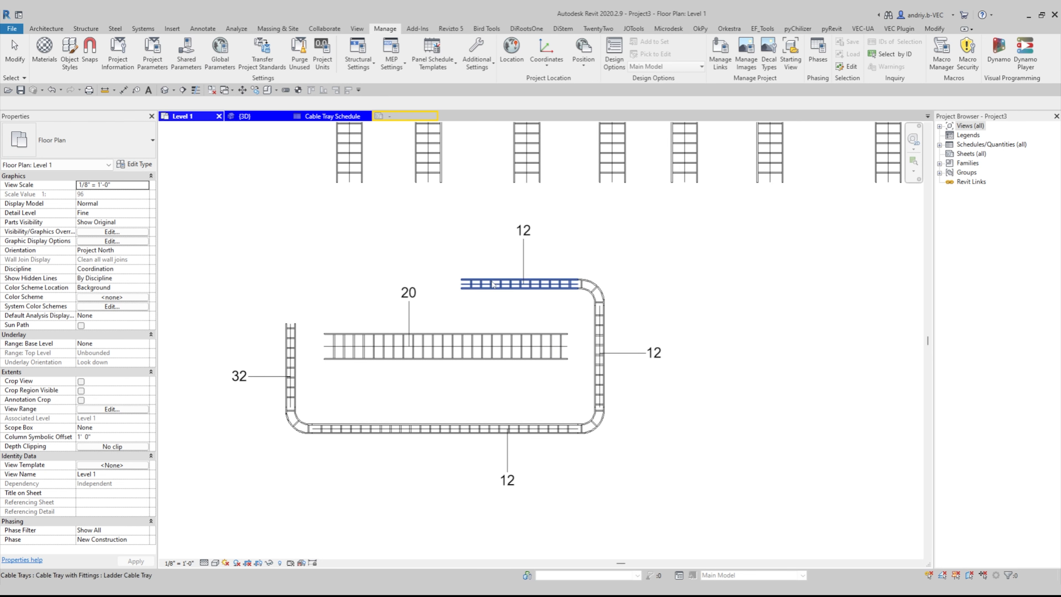
Examine the properties of the loop's upper horizontal tray, including NUMBER OF CABLES
click(497, 304)
middle_drag(500, 322, 514, 326)
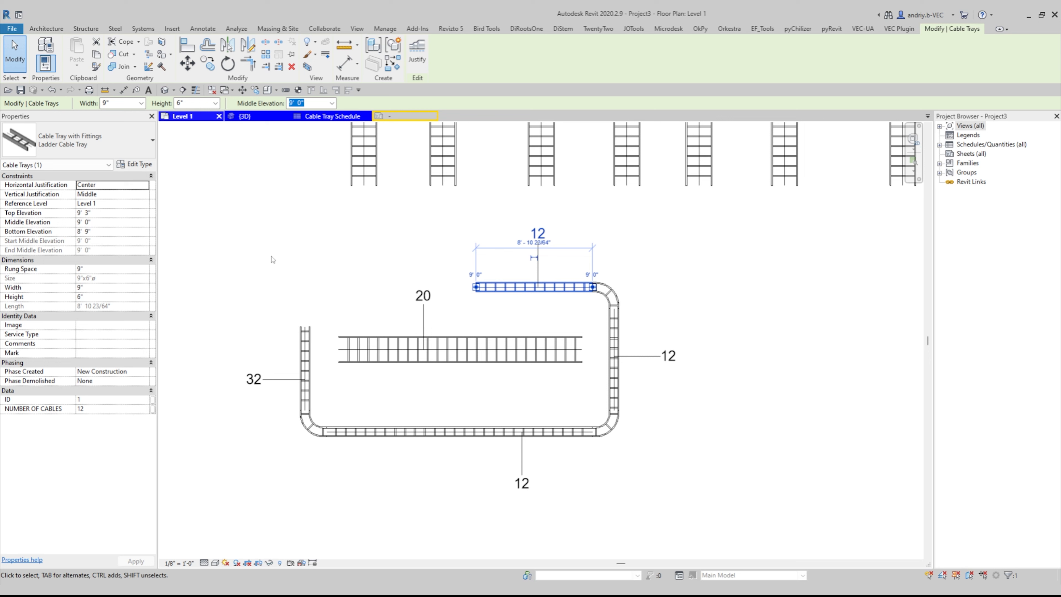
click(298, 268)
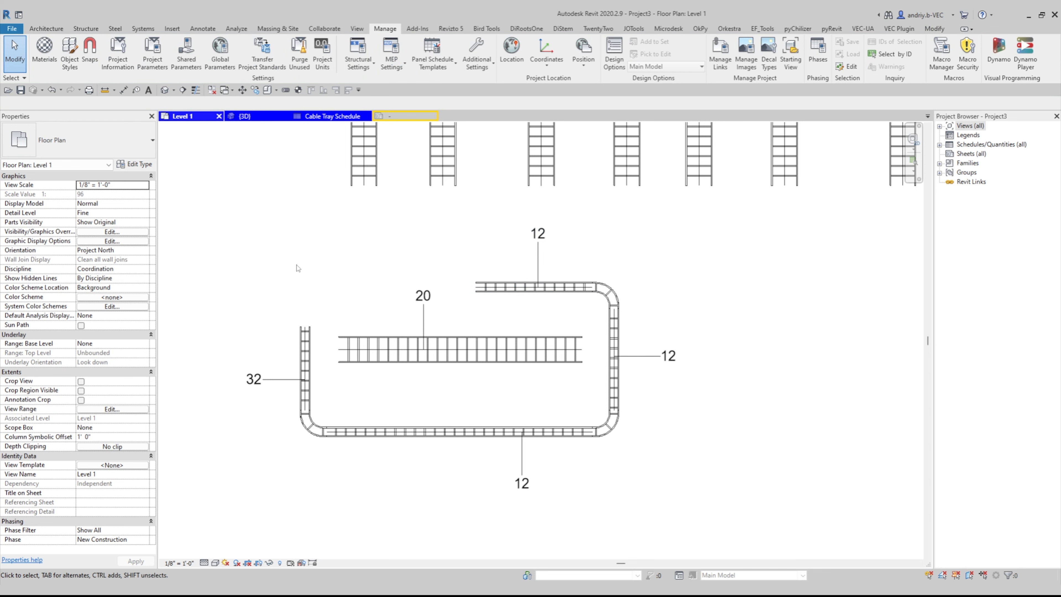
middle_drag(422, 248, 466, 289)
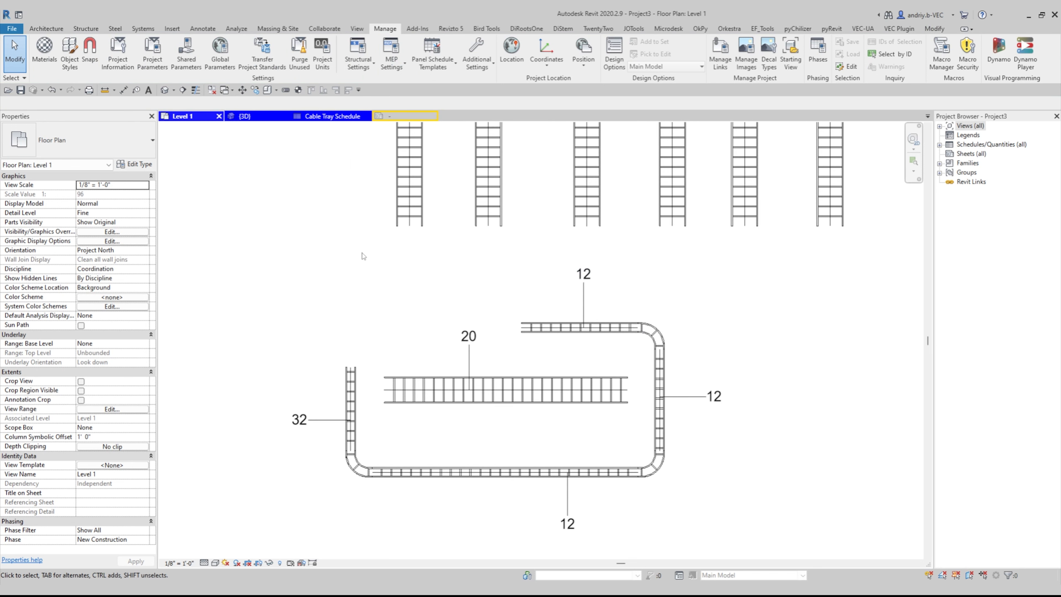
scroll(523, 326, down, 3)
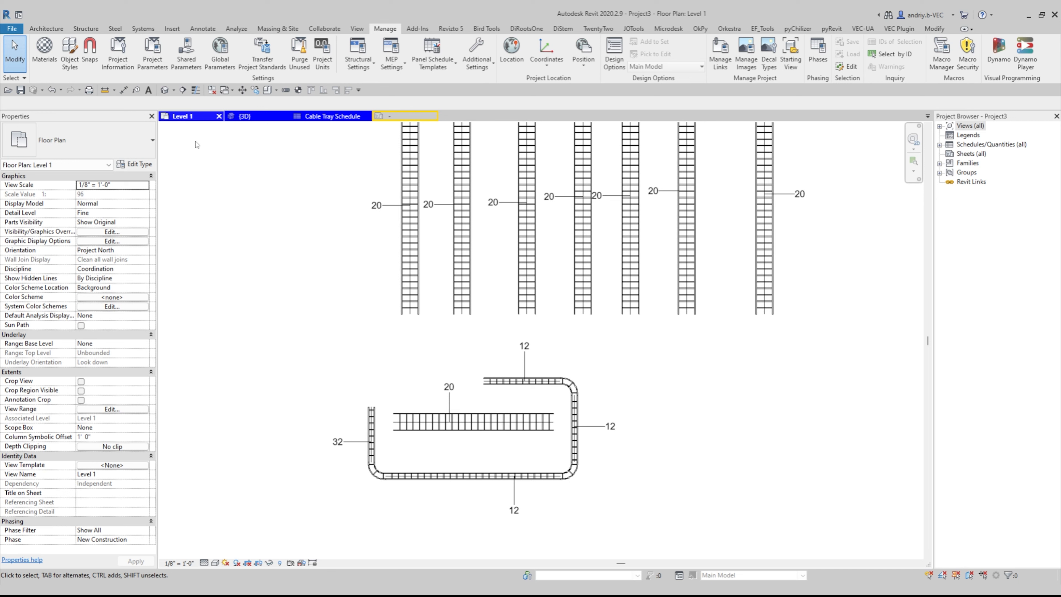
middle_drag(441, 369, 428, 332)
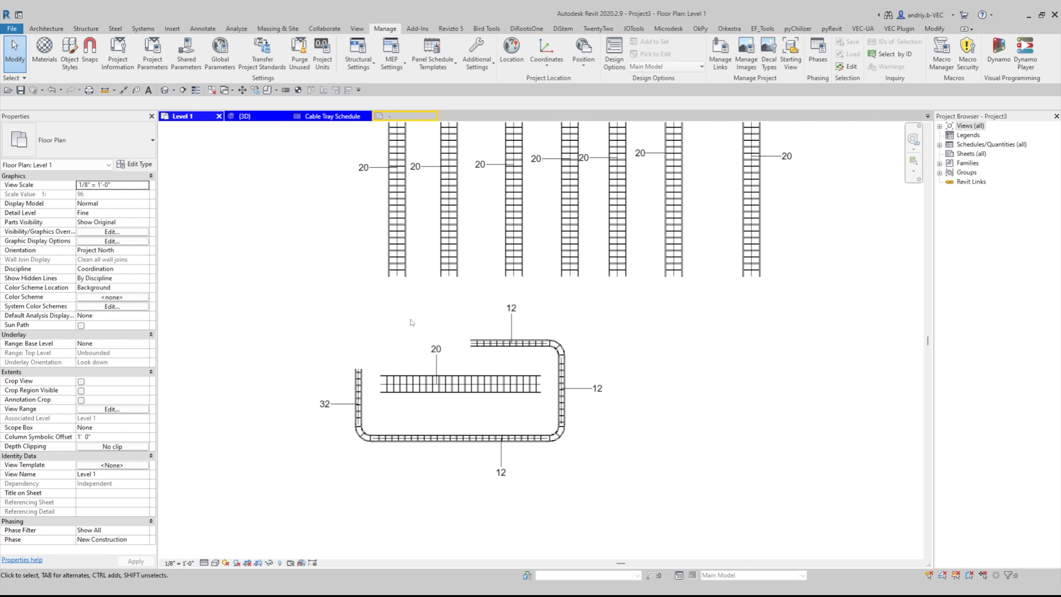
middle_drag(465, 305, 463, 341)
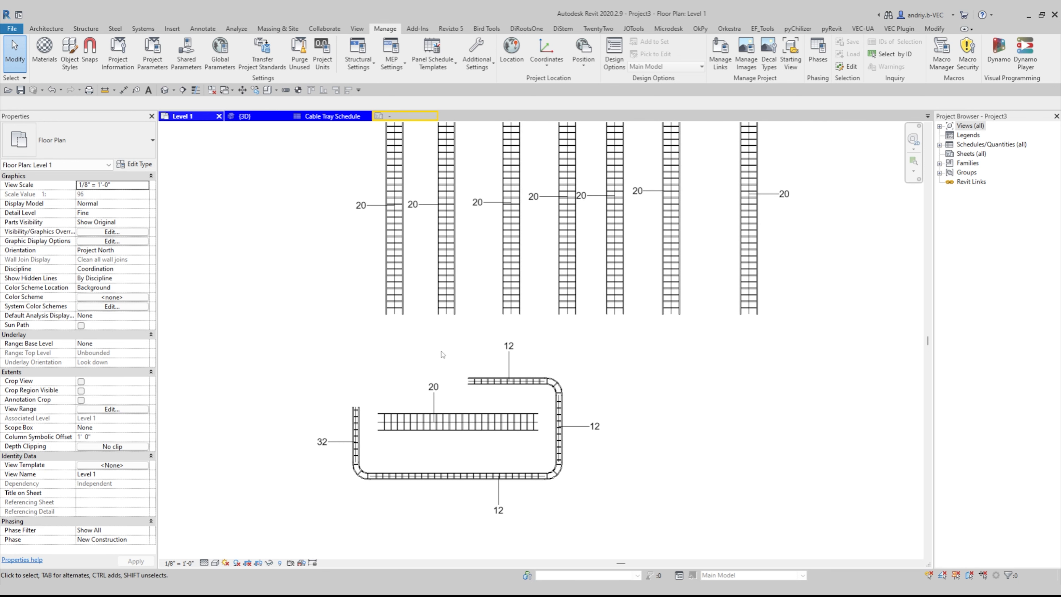
Start a new project parameter named LENGTH with Length as its type of parameter
click(152, 55)
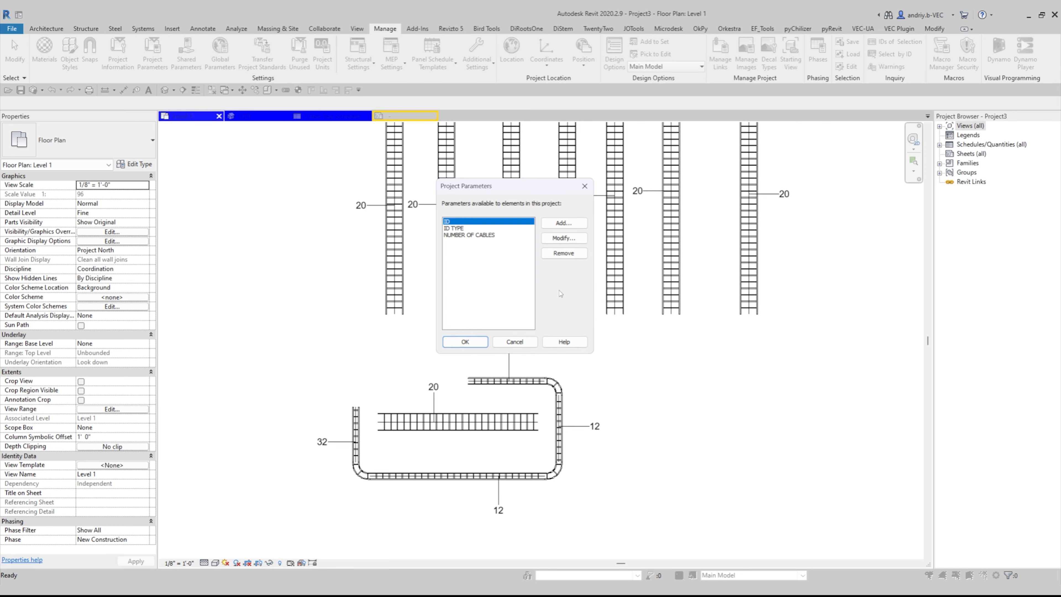
click(573, 225)
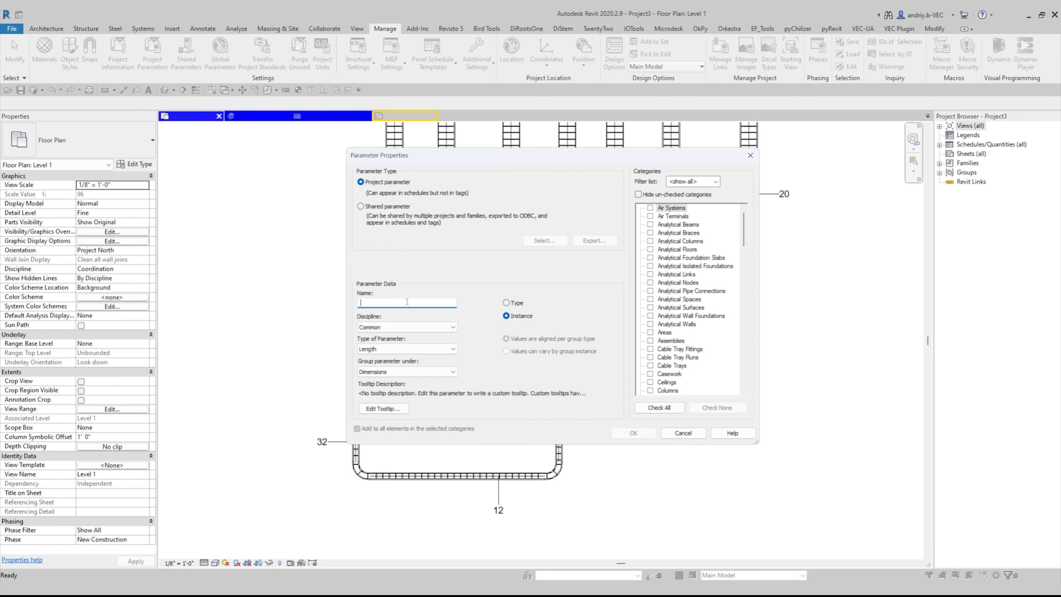
text(LEN)
click(362, 349)
click(362, 351)
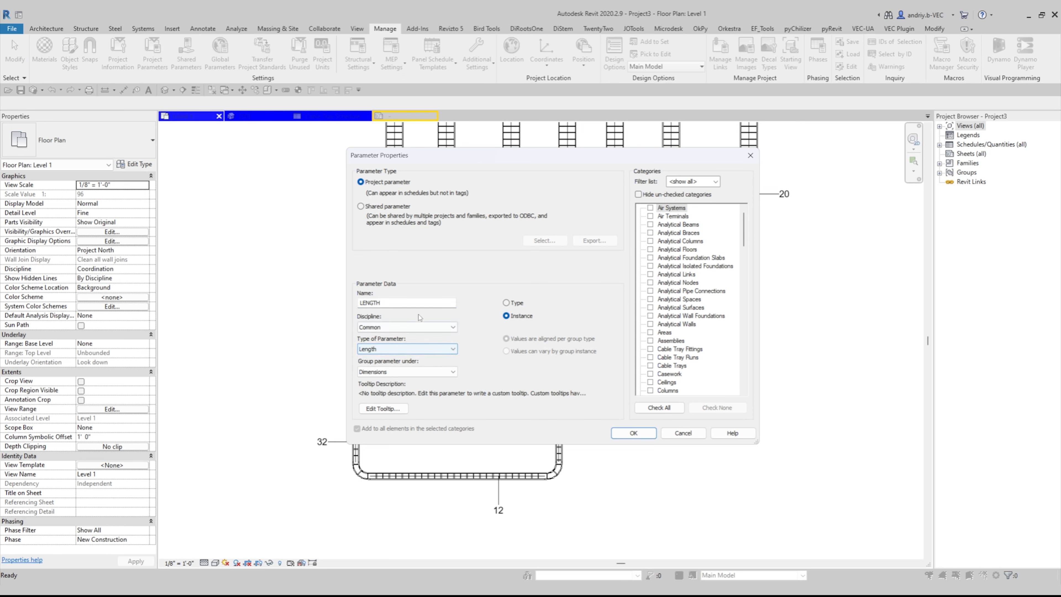
Group the new LENGTH parameter under Data
click(399, 371)
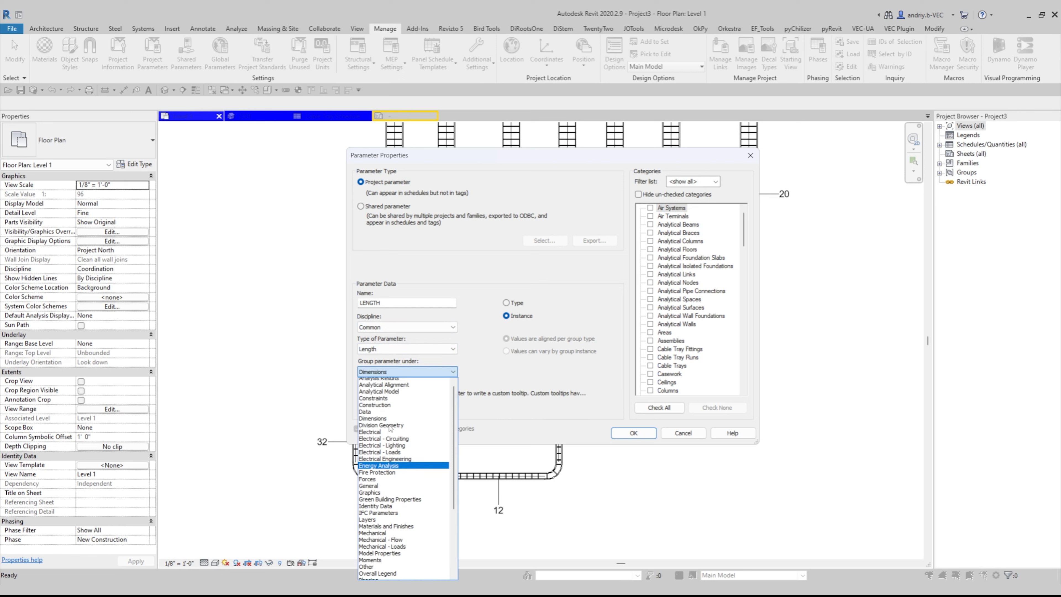
click(400, 421)
click(401, 372)
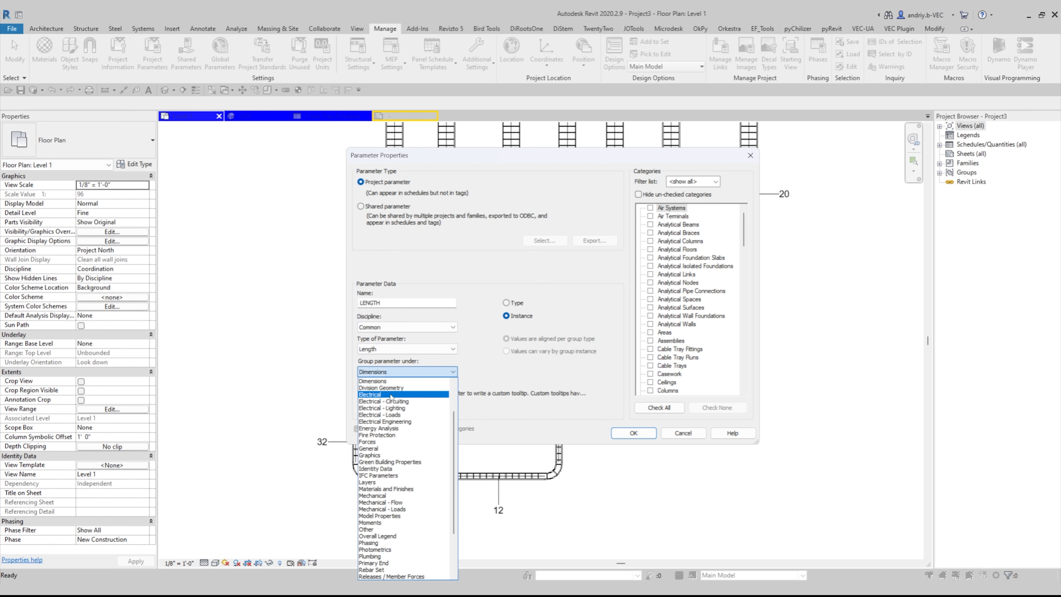
scroll(392, 476, down, 1)
scroll(393, 481, up, 2)
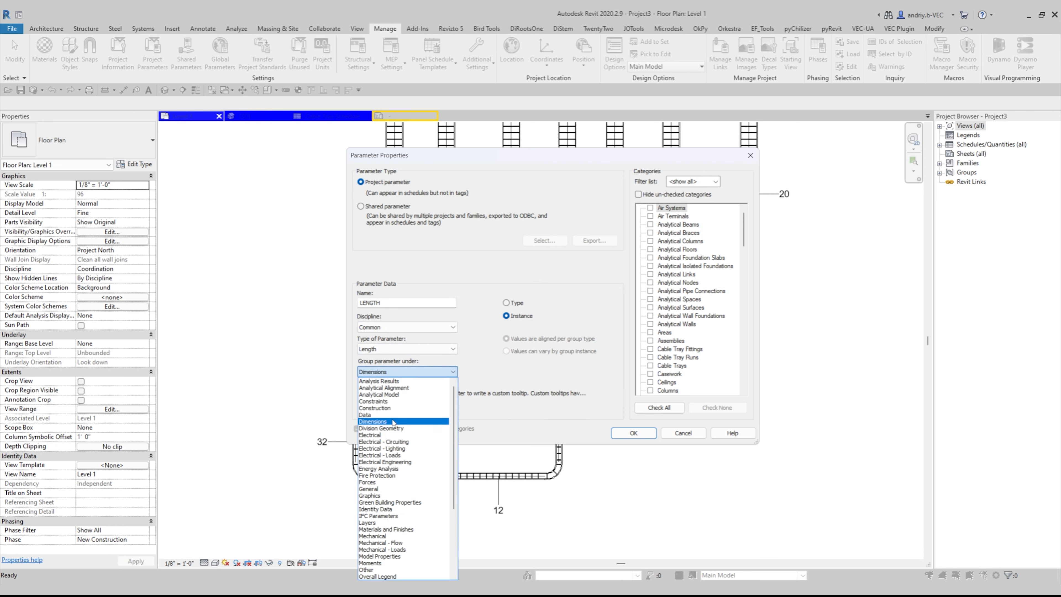
click(376, 421)
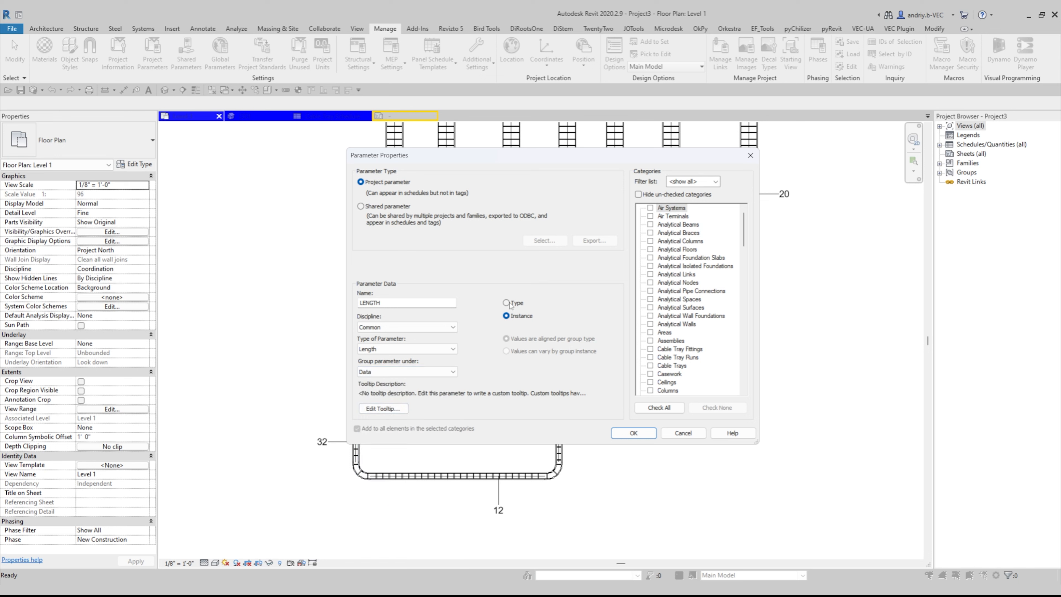
Assign the LENGTH parameter to the Cable Tray Fittings and Cable Trays categories and create it
scroll(701, 279, down, 3)
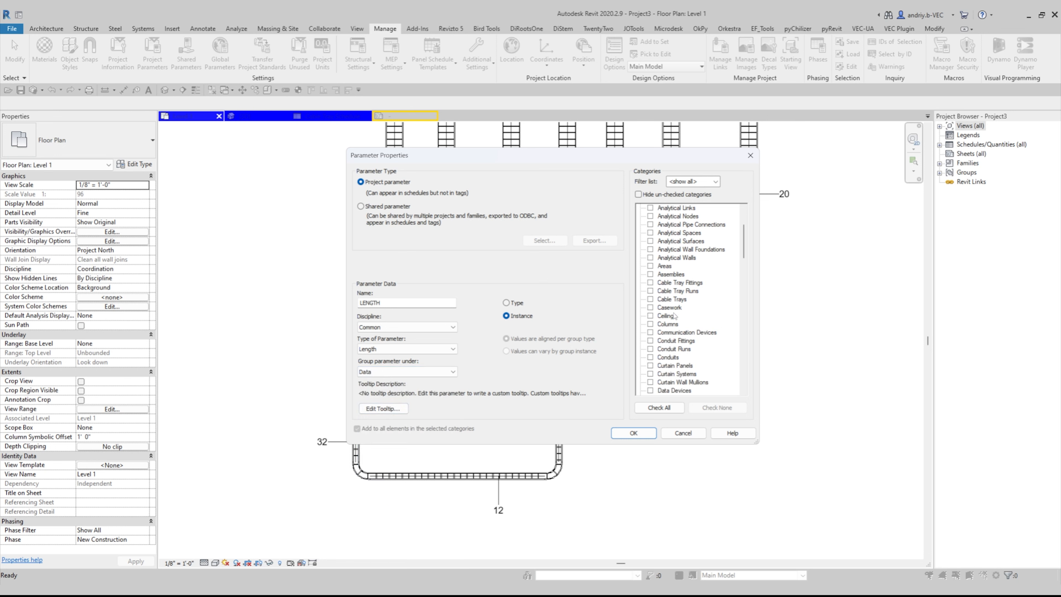
scroll(670, 312, up, 1)
click(651, 300)
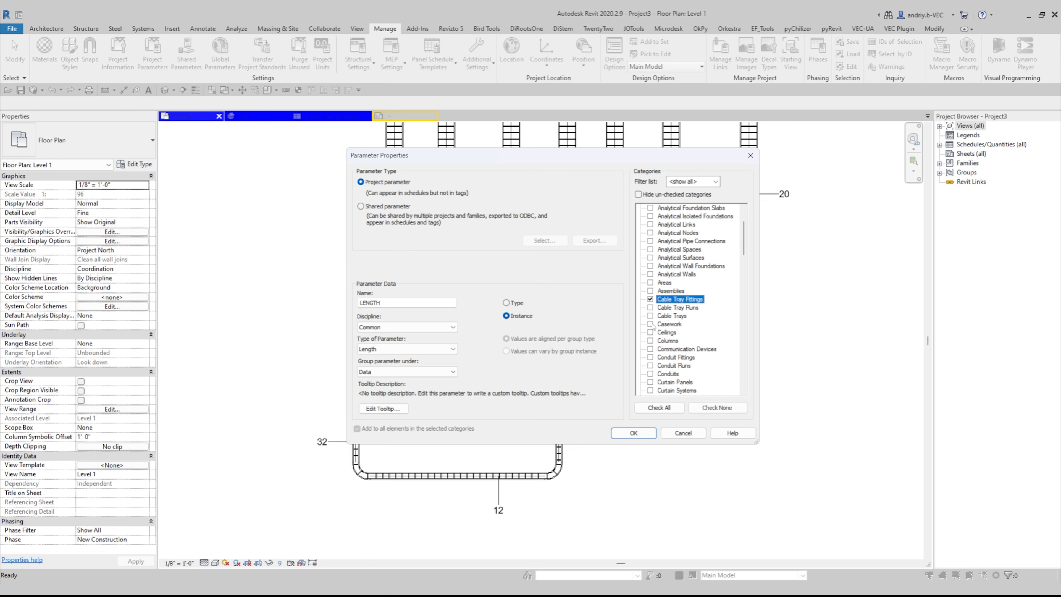
click(650, 316)
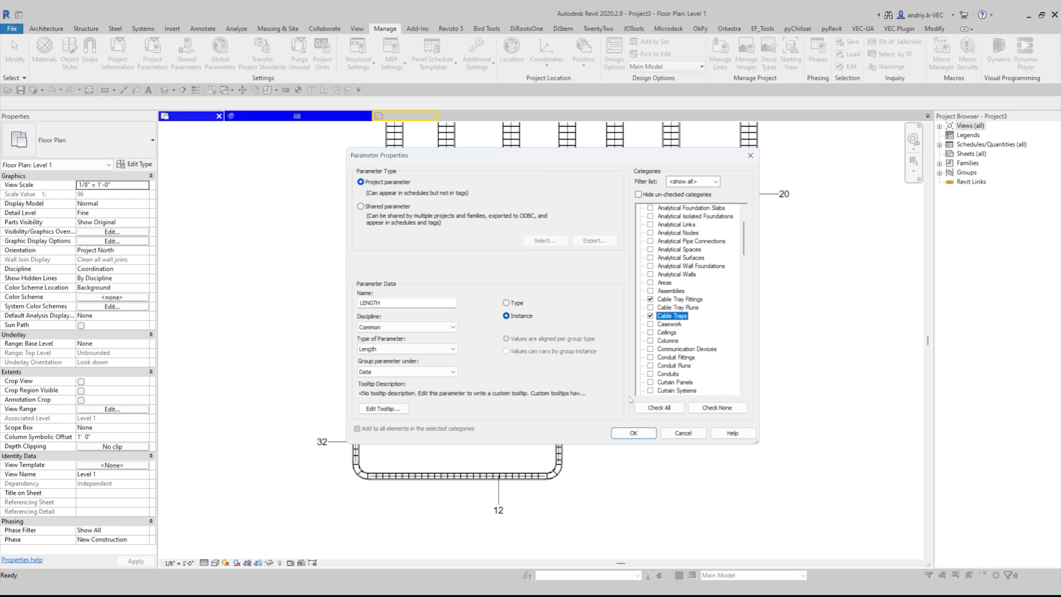
click(634, 433)
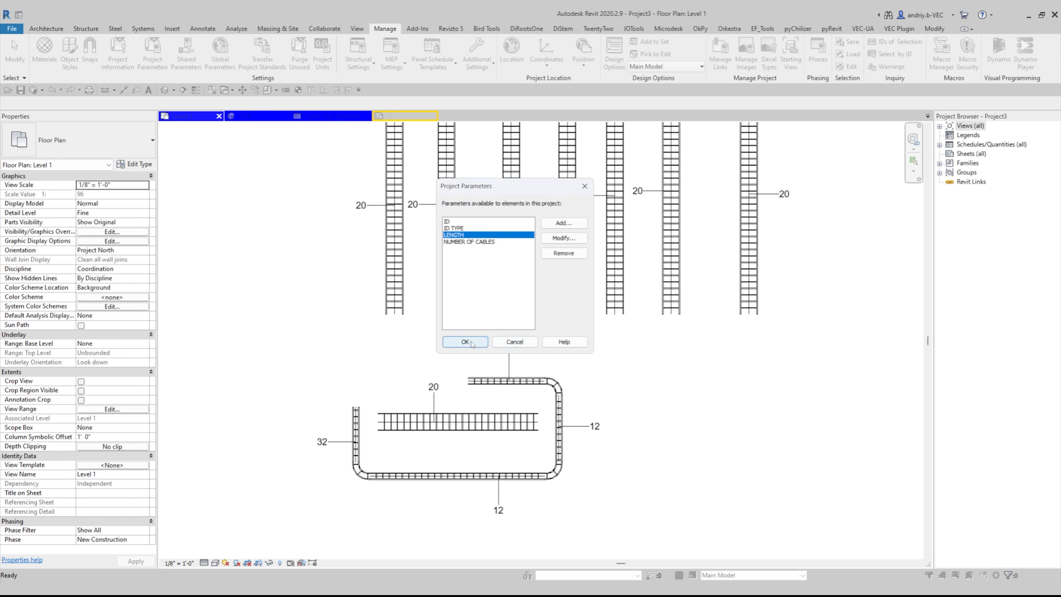
click(483, 344)
Set the LENGTH value of the loop's upper horizontal tray to 156'
click(523, 382)
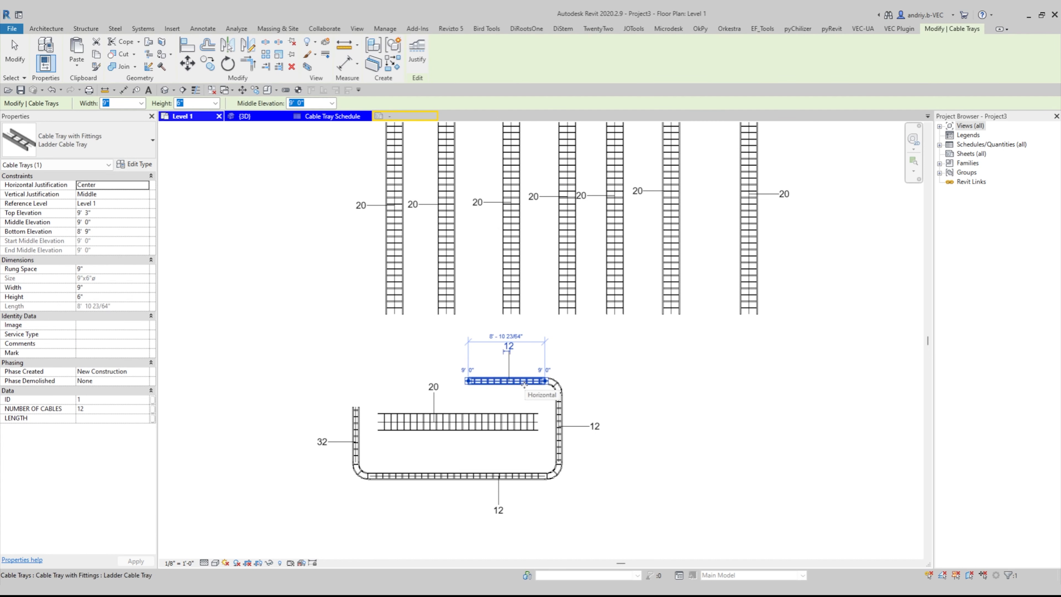
click(100, 418)
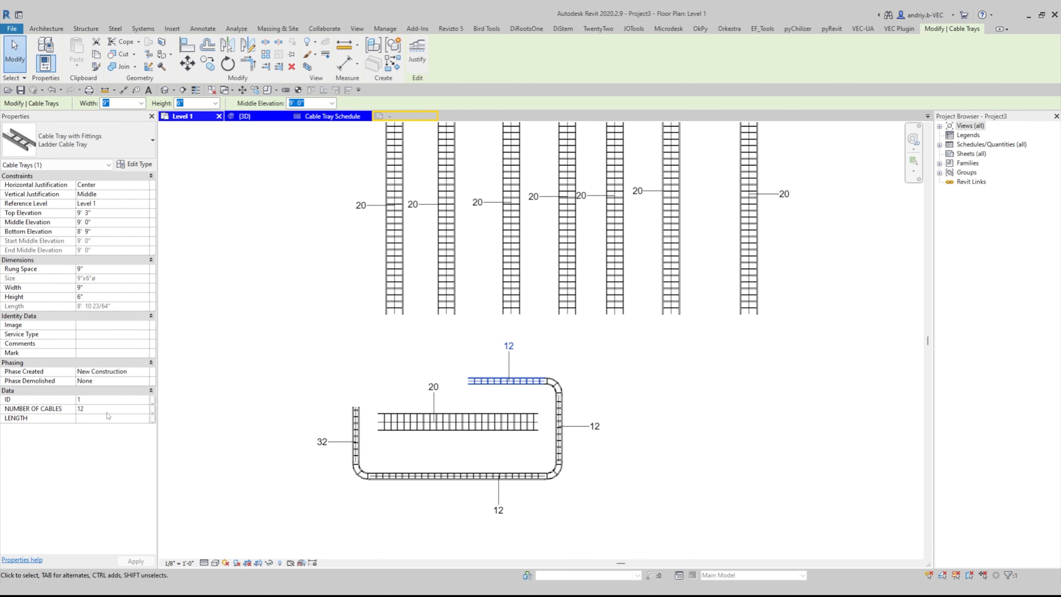
text(156)
key(Return)
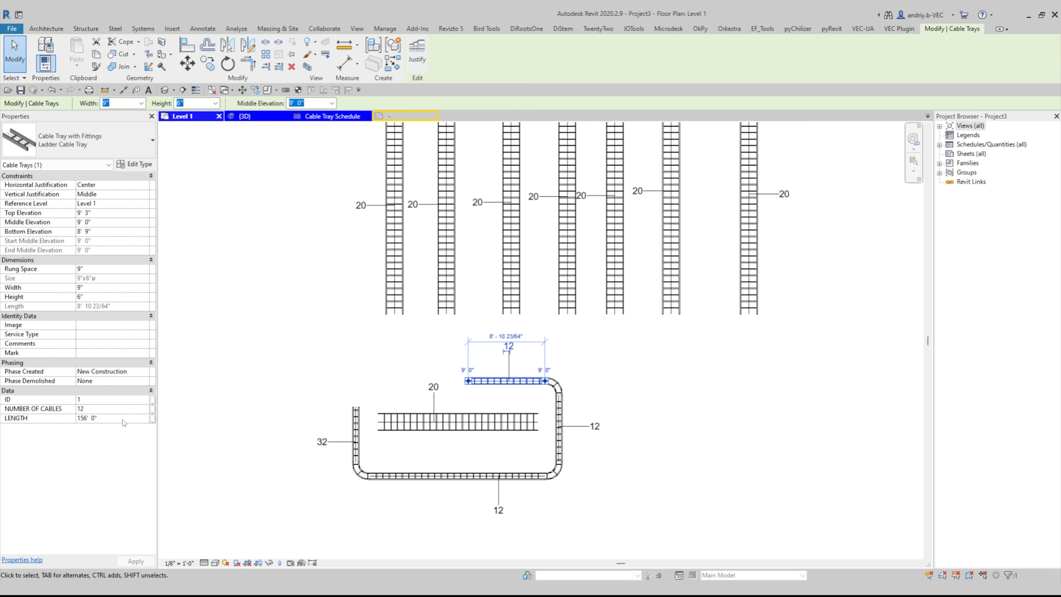
Change the project's length units to millimeters
click(358, 29)
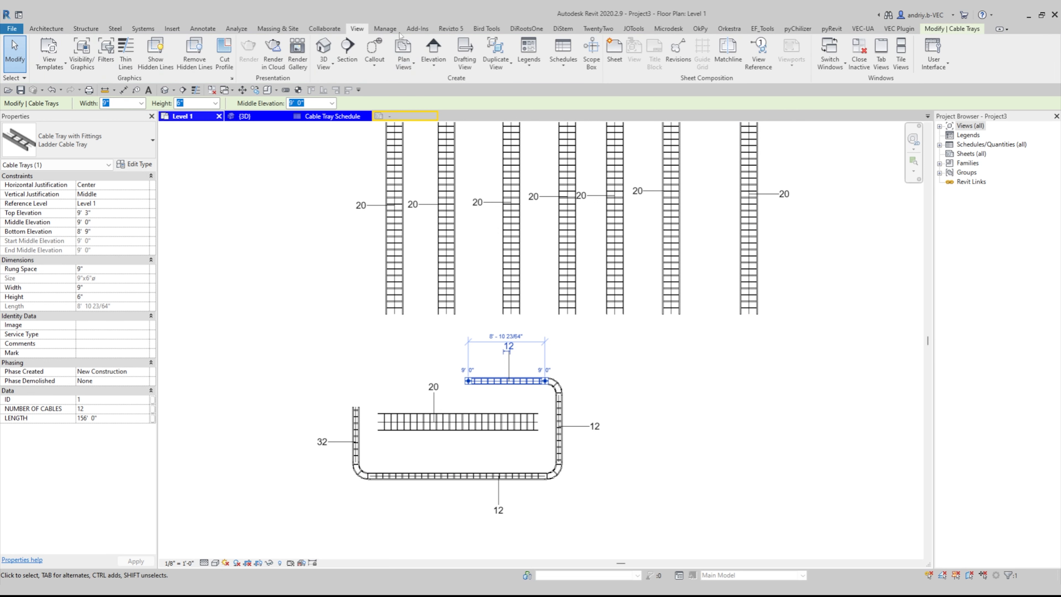
click(390, 29)
click(322, 52)
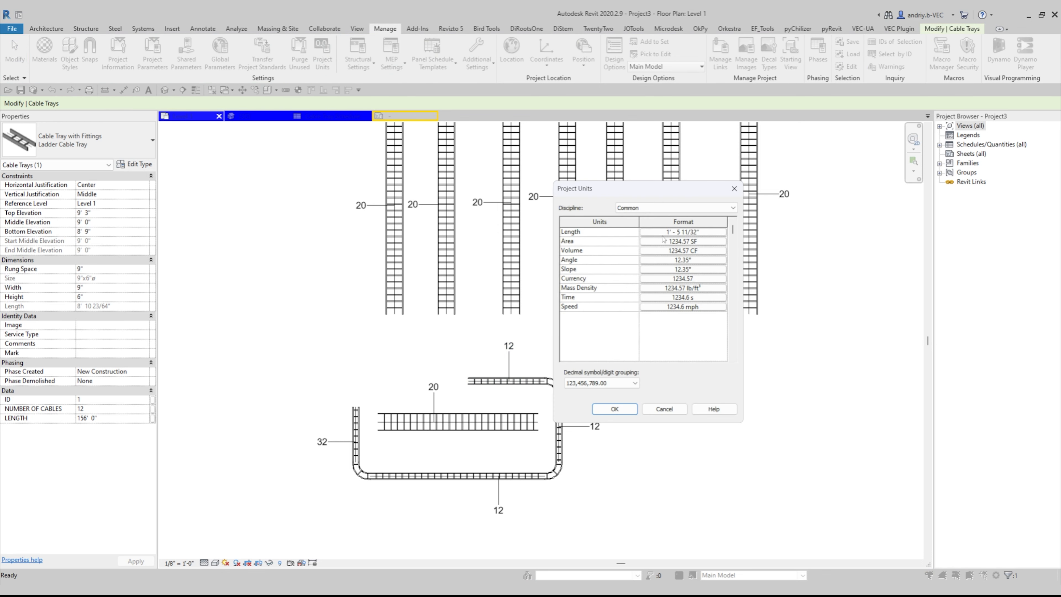
click(666, 233)
click(663, 309)
click(669, 363)
click(656, 436)
click(629, 414)
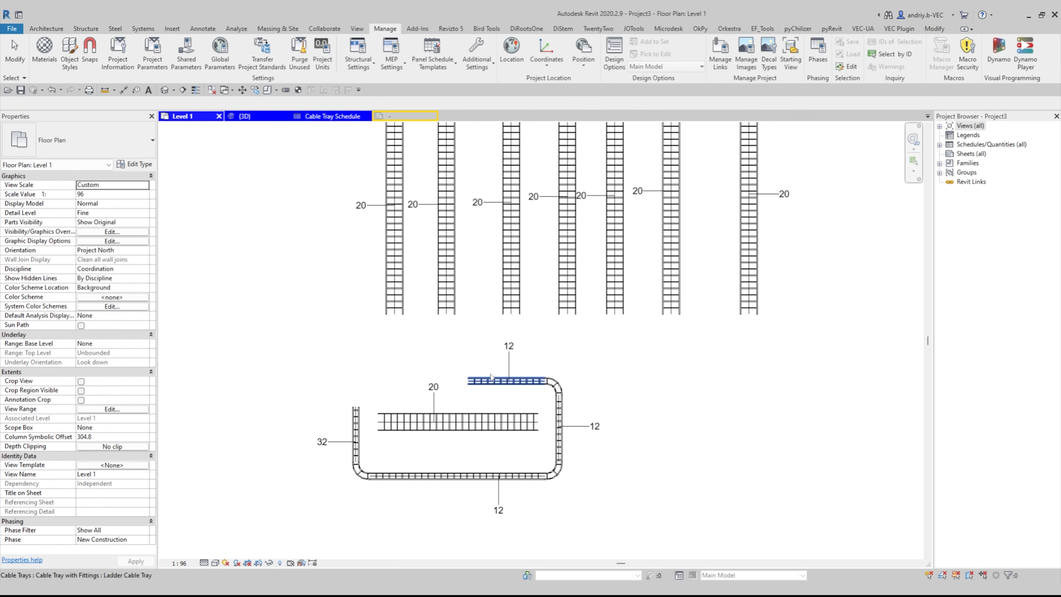
Set the loop's upper tray LENGTH to 2000 mm, and try to replace that value with TEXT
click(491, 379)
drag(105, 419, 77, 419)
text(TEXT)
click(136, 562)
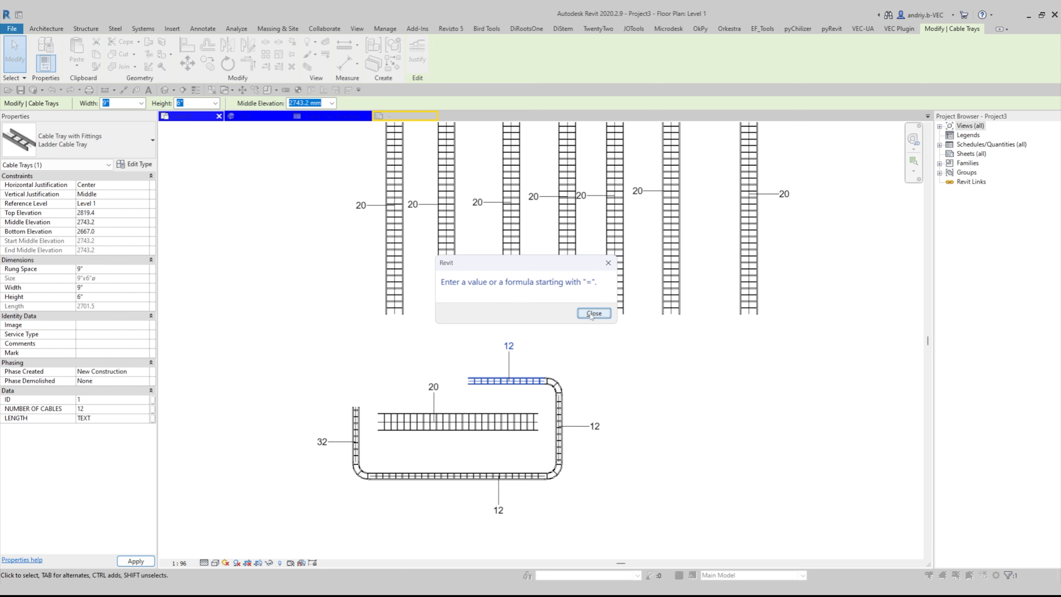
click(592, 316)
Discard the text entry in the tray's LENGTH value, and review the settings of the LENGTH project parameter
click(610, 376)
middle_drag(612, 386, 628, 349)
click(539, 344)
click(152, 54)
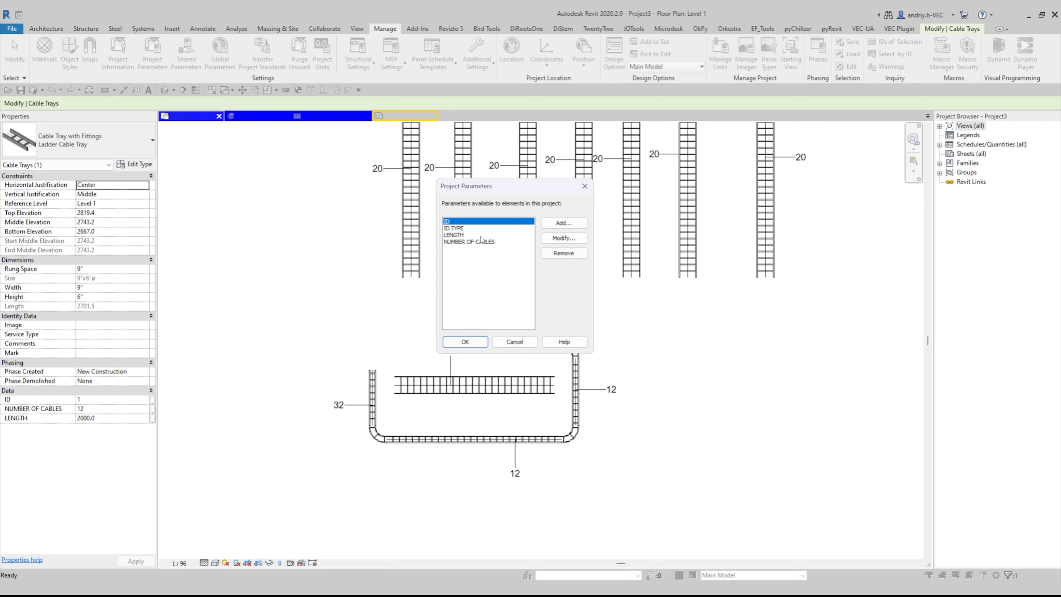
click(483, 242)
click(467, 235)
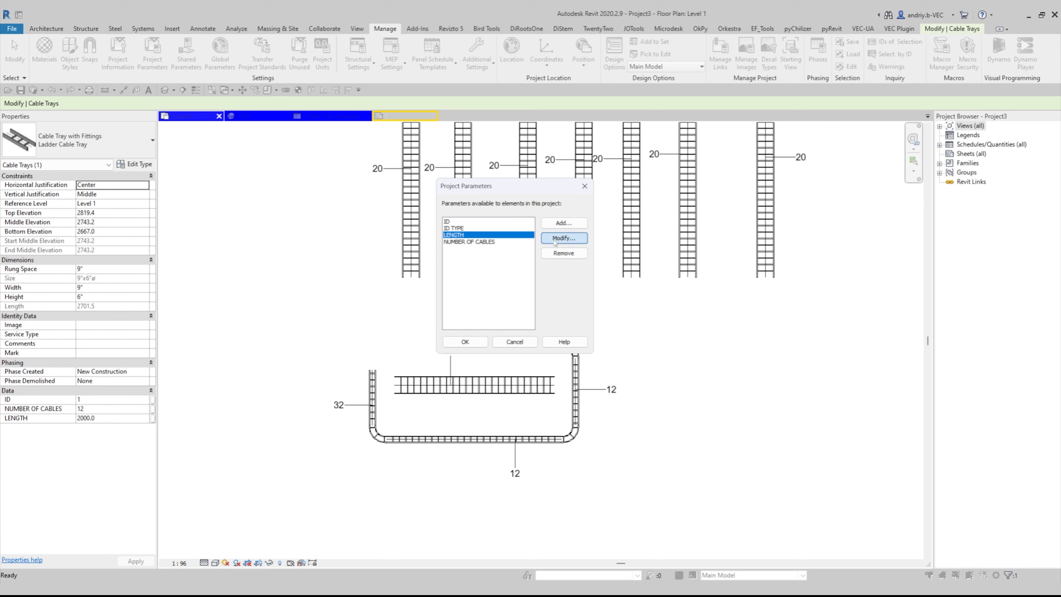
click(564, 238)
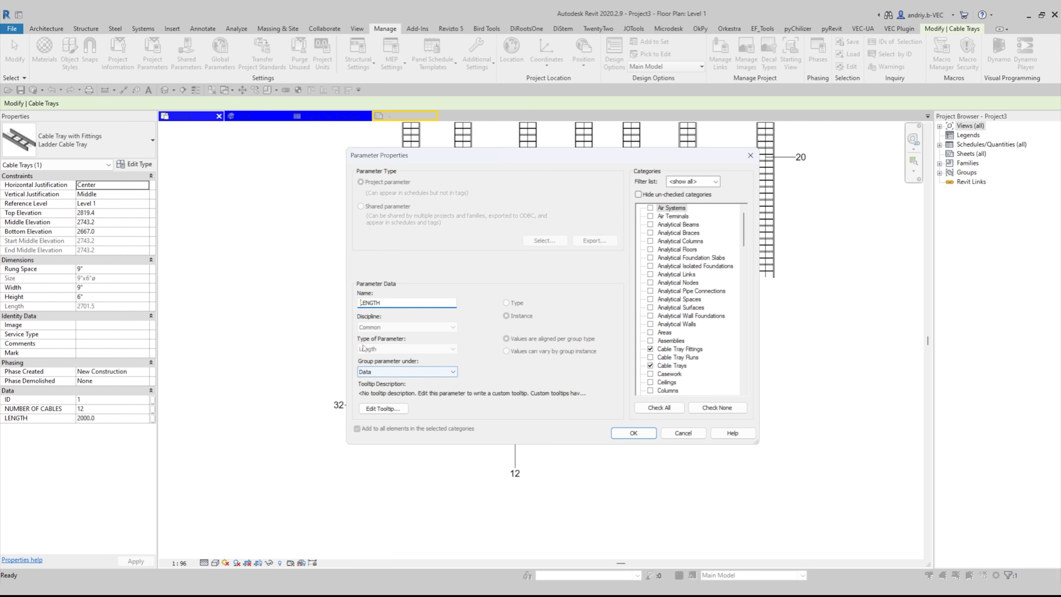
click(750, 155)
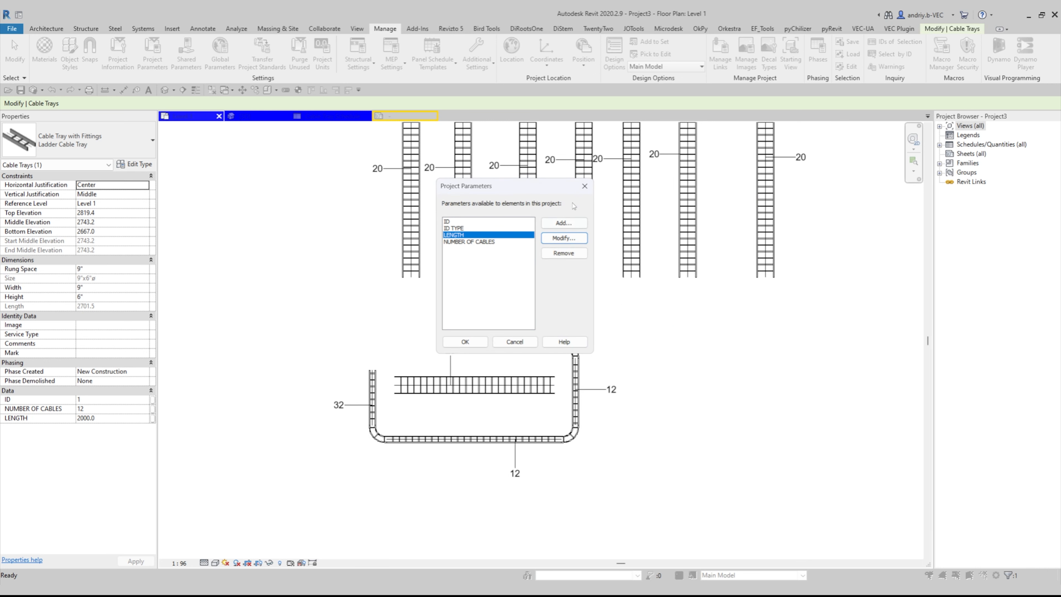
click(585, 185)
Delete the LENGTH project parameter from the project
scroll(517, 334, up, 3)
click(516, 339)
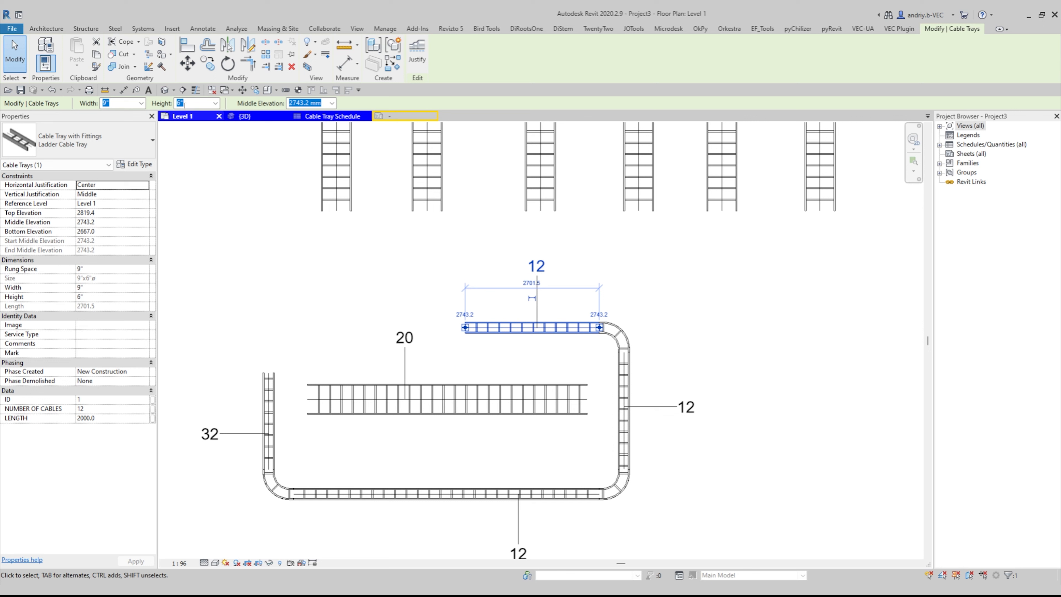
click(383, 28)
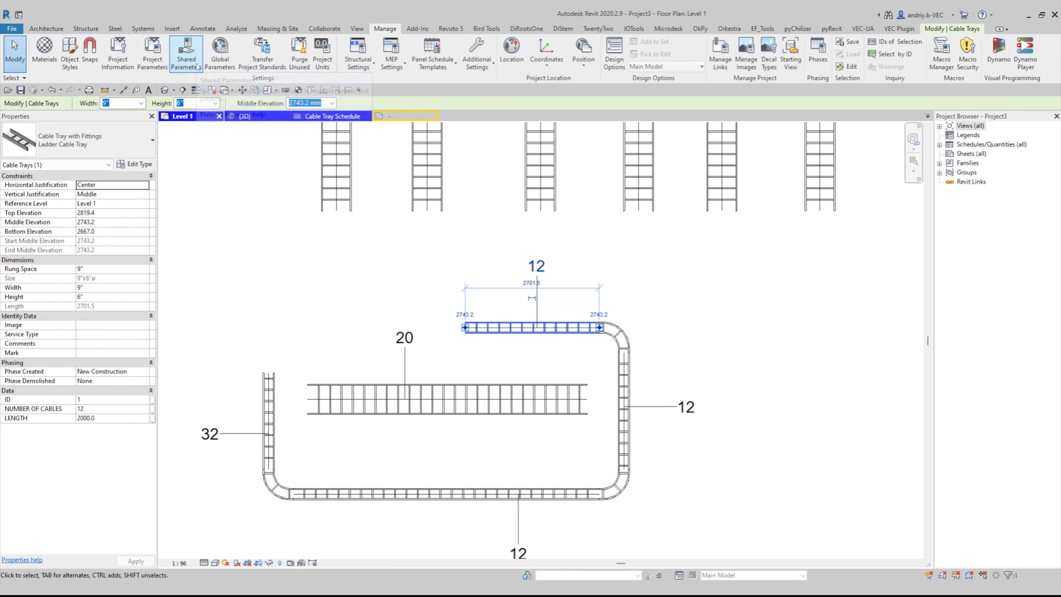
click(152, 53)
click(479, 235)
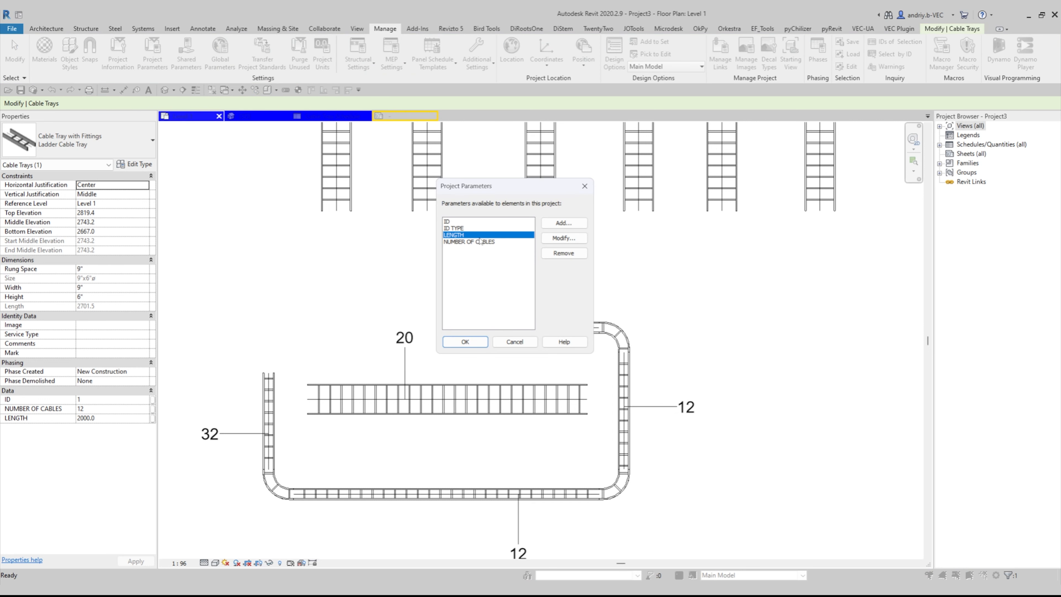
click(572, 254)
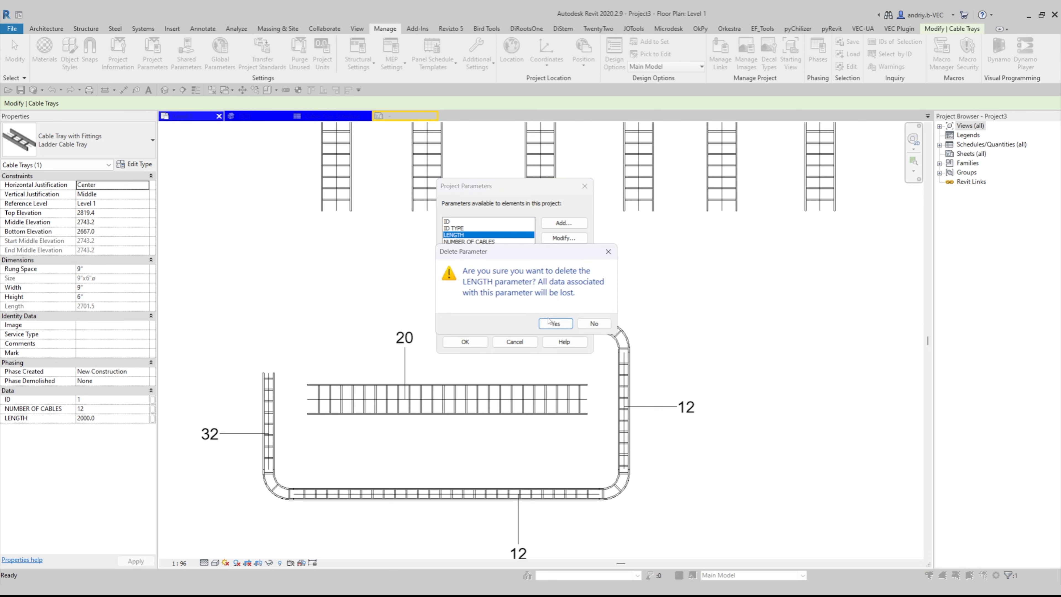
click(556, 323)
Start a new project parameter named LENGHT with parameter type Text, grouped under Data
click(563, 223)
text(LENGHT)
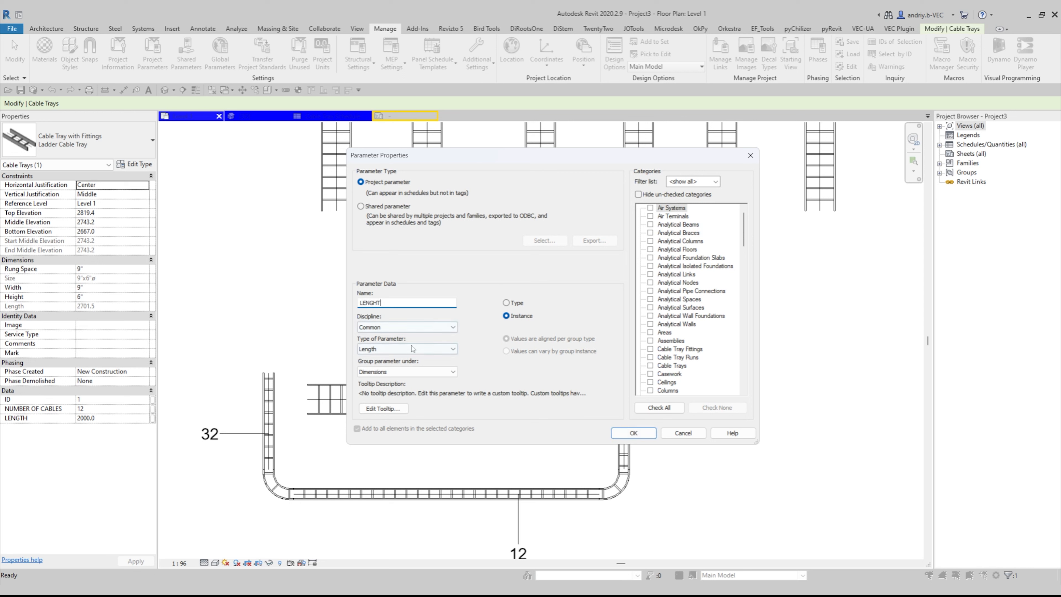
click(422, 349)
click(367, 359)
click(407, 372)
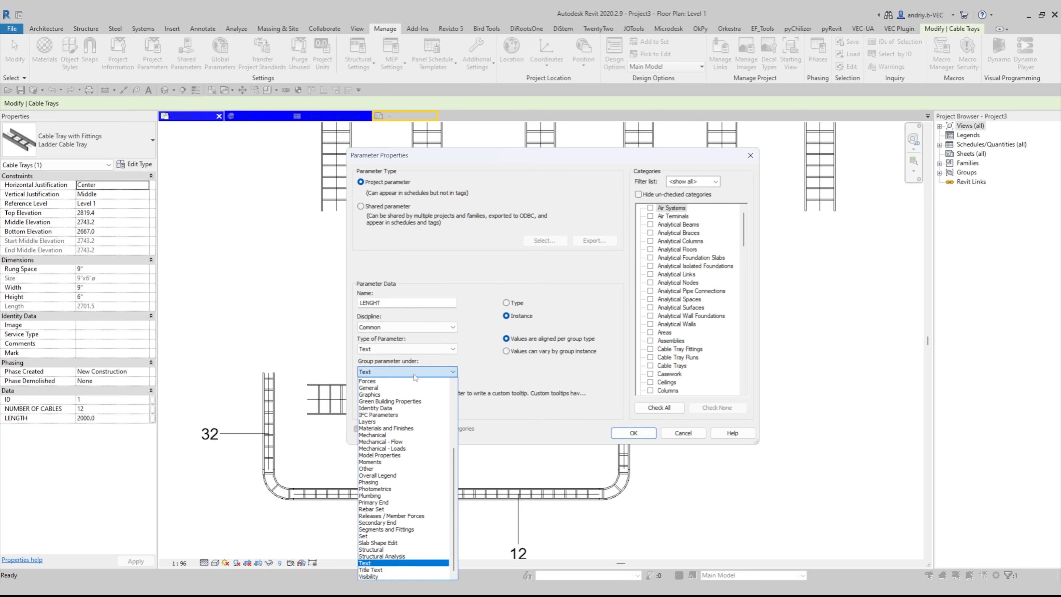
scroll(408, 415, up, 3)
scroll(408, 415, up, 2)
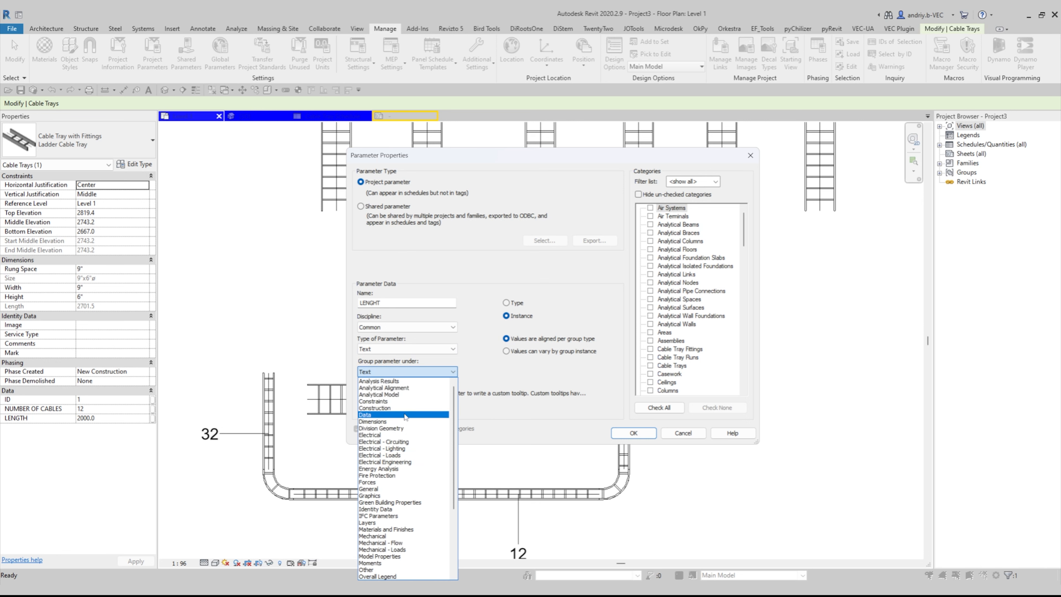
click(408, 416)
Assign the LENGHT parameter to Cable Tray Fittings and Cable Trays, create it, and check it on the loop's upper horizontal tray
scroll(691, 336, down, 2)
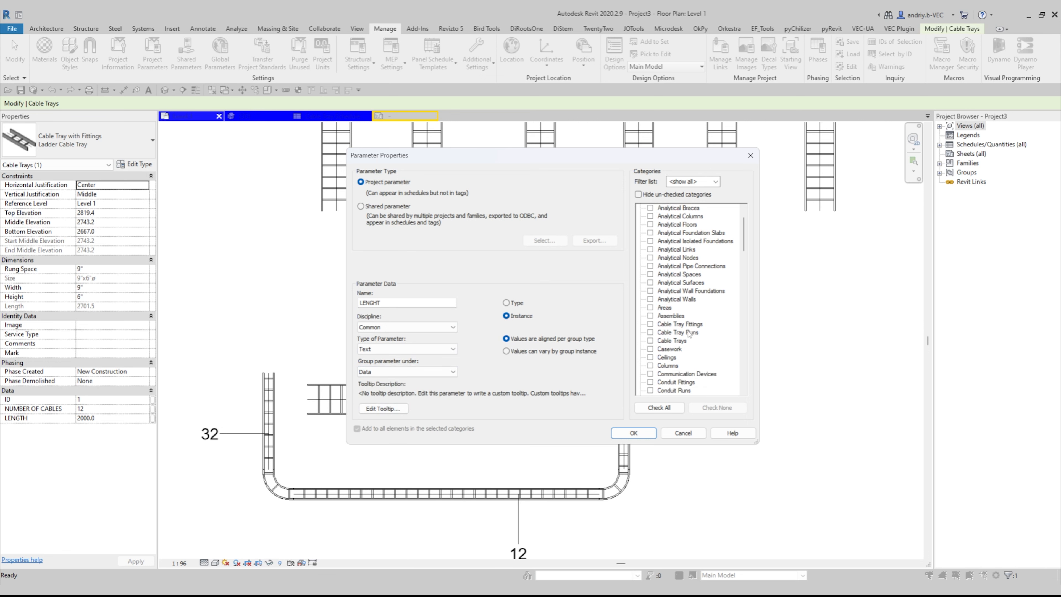
click(651, 324)
click(650, 308)
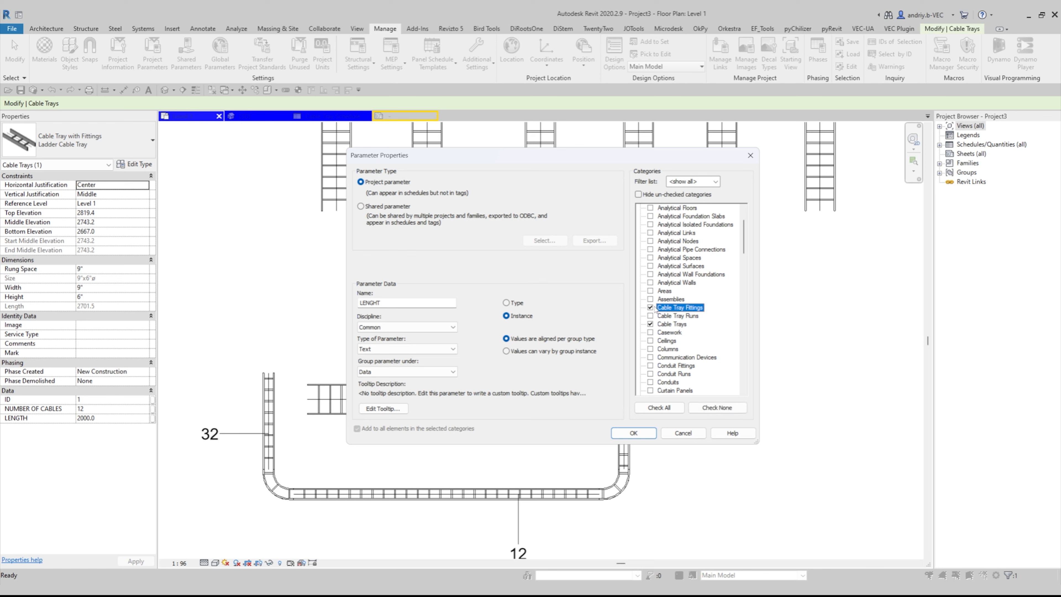
click(634, 433)
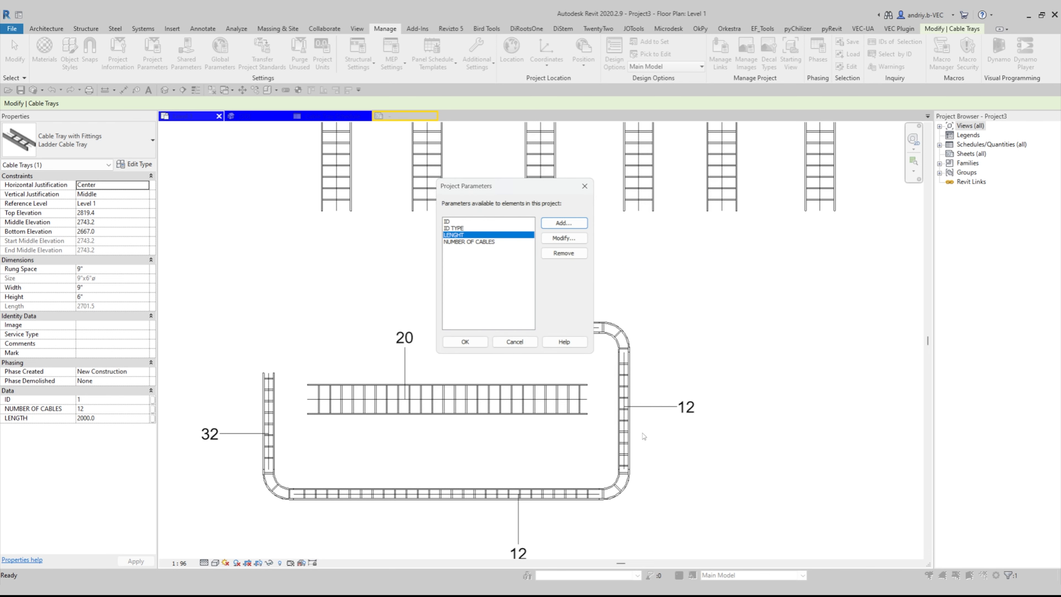
click(465, 341)
click(502, 328)
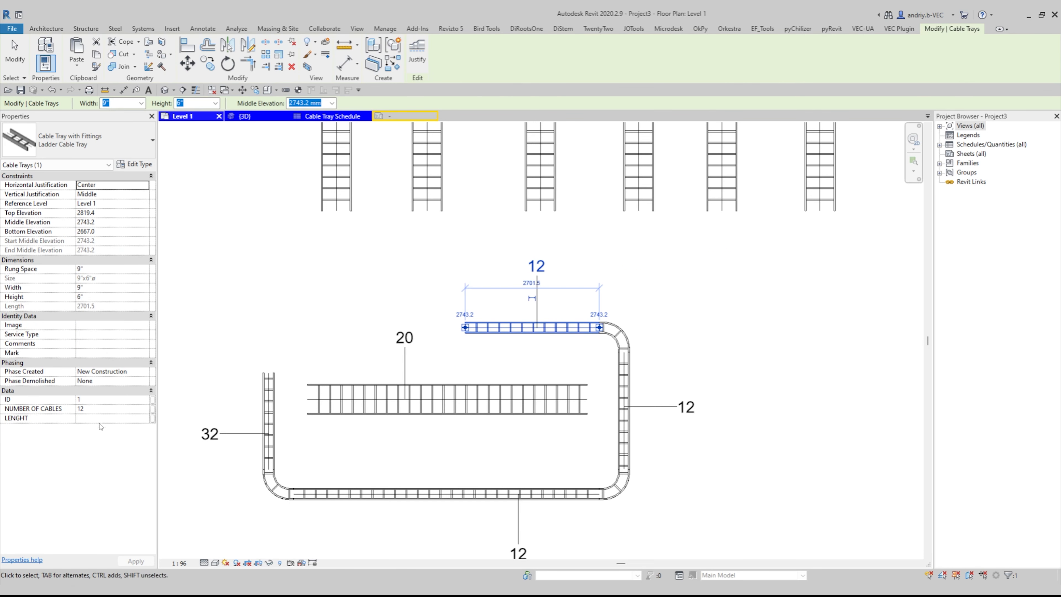
click(350, 309)
Draw a horizontal section line across the cable tray layout in the Level 1 plan and open its section view
scroll(350, 309, down, 3)
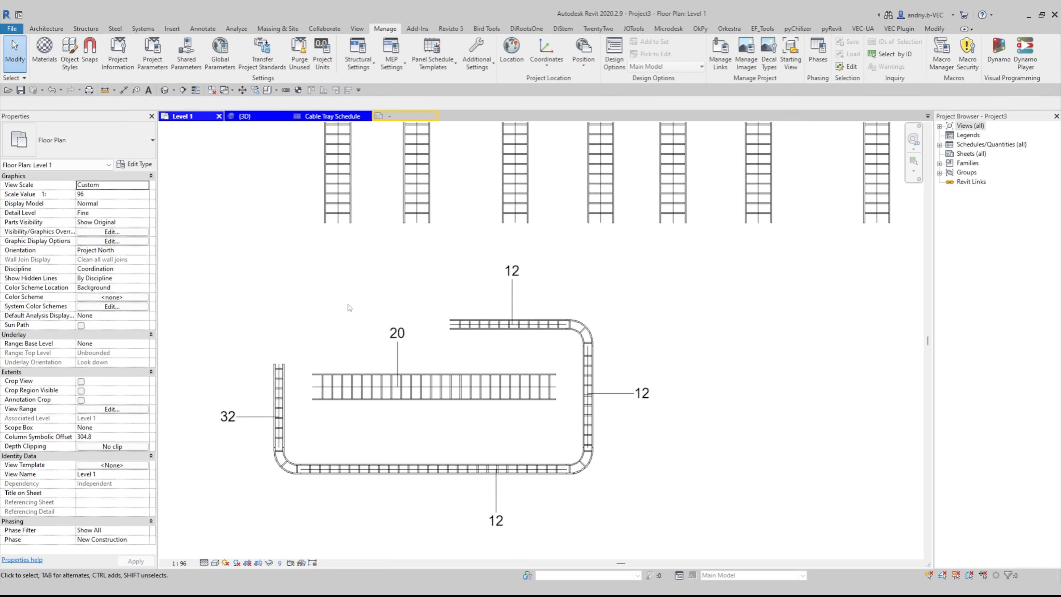
middle_drag(330, 295, 367, 336)
scroll(367, 335, down, 1)
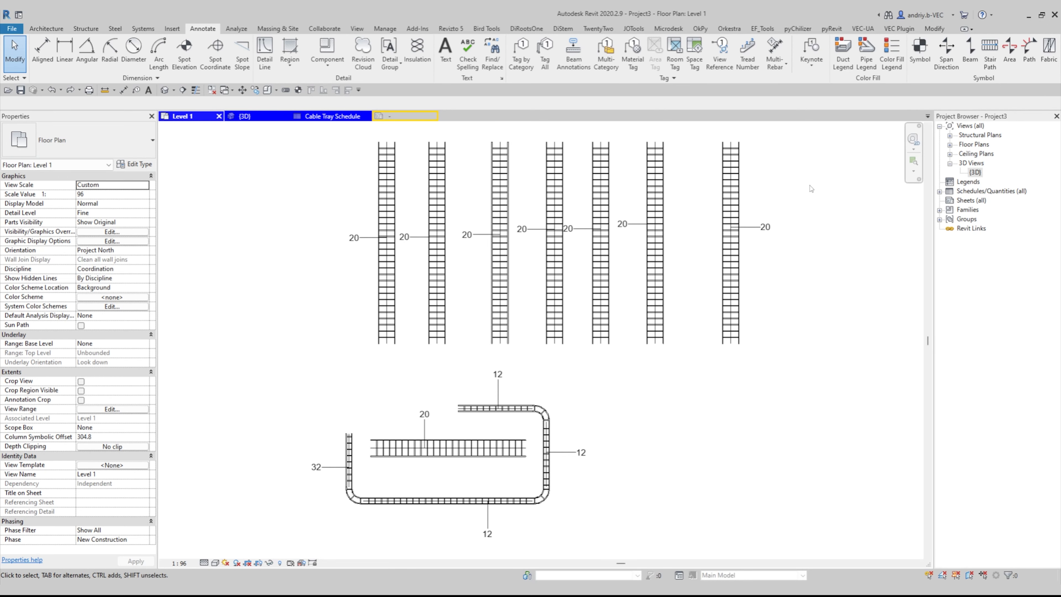
scroll(783, 204, down, 4)
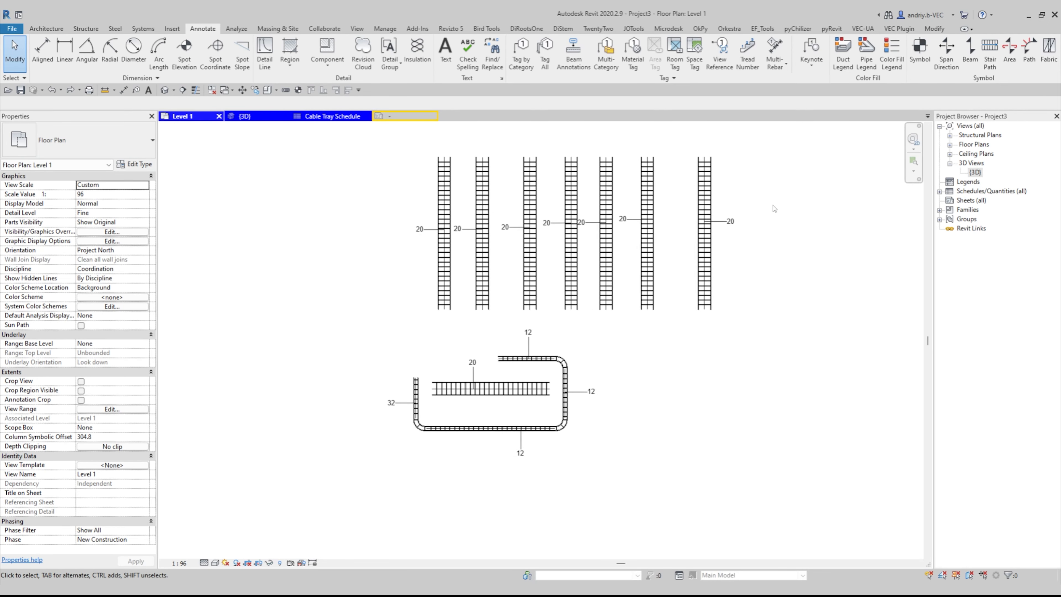
scroll(395, 310, down, 3)
click(183, 90)
click(253, 415)
click(753, 415)
right_click(586, 136)
click(640, 199)
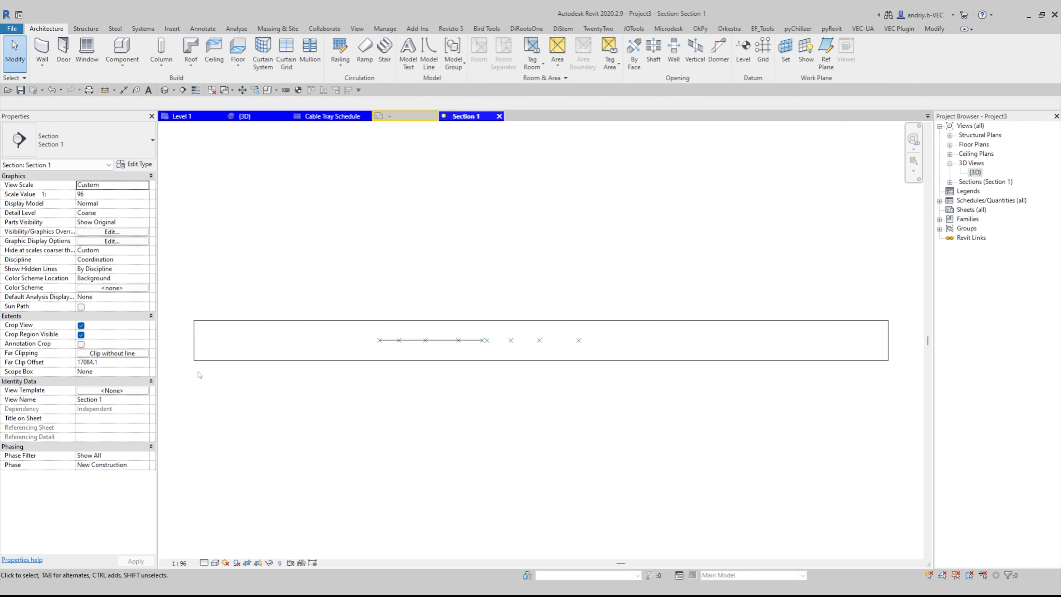
Turn off Crop View and Crop Region Visible in the section view, and extend the Level 1 line at both ends
click(81, 326)
click(81, 335)
scroll(468, 383, up, 2)
click(469, 380)
scroll(510, 372, down, 2)
drag(559, 375, 677, 375)
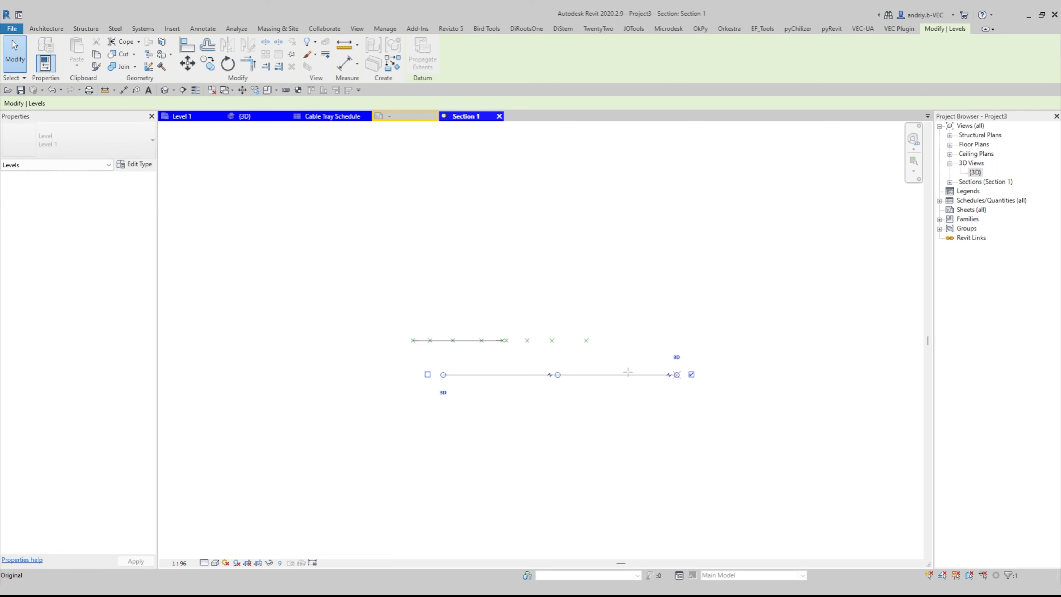
drag(443, 375, 301, 375)
scroll(480, 368, up, 2)
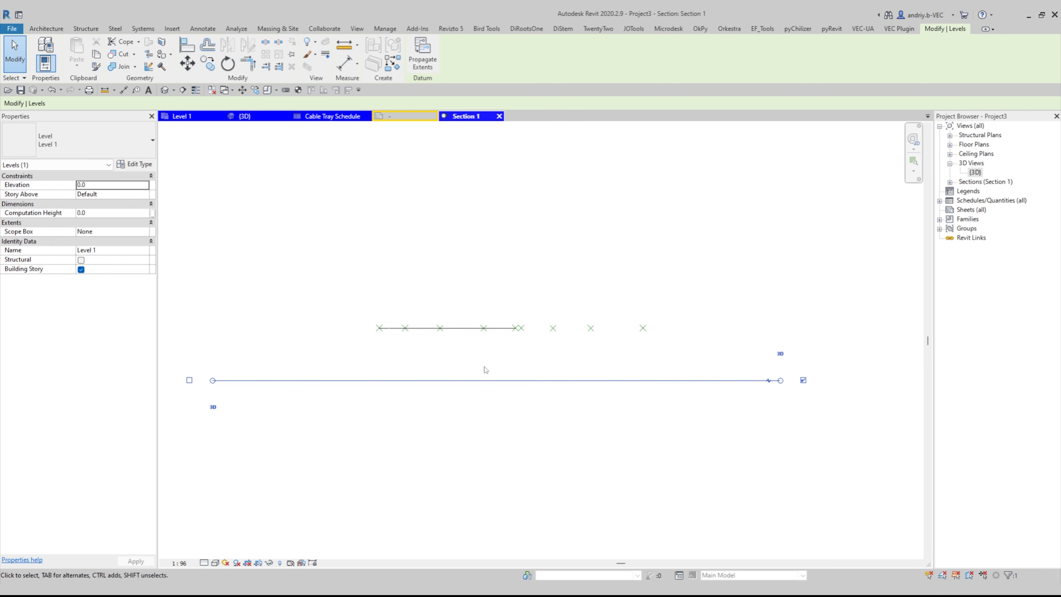
click(594, 391)
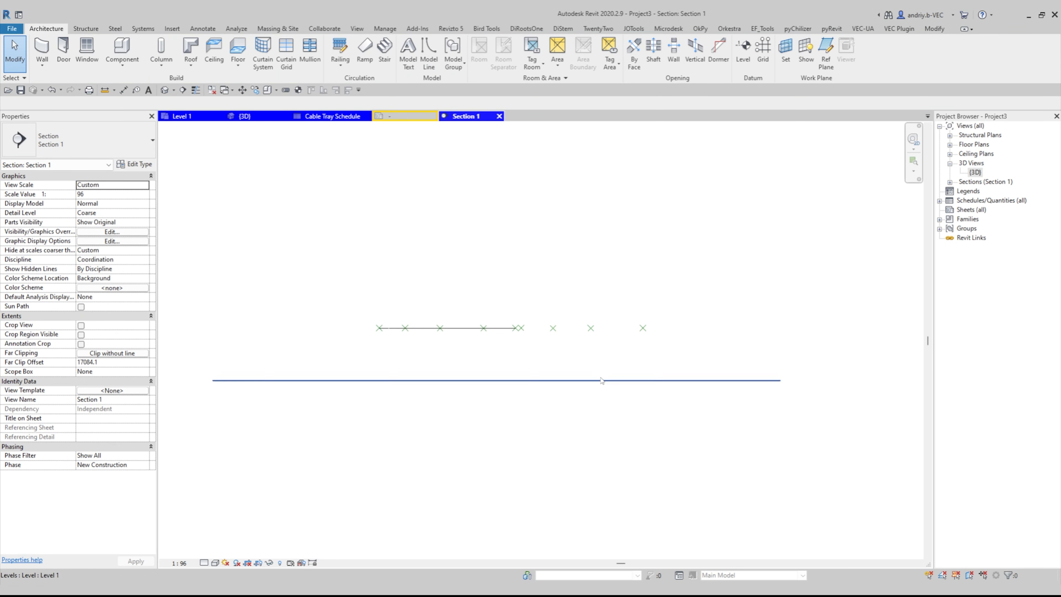
click(608, 378)
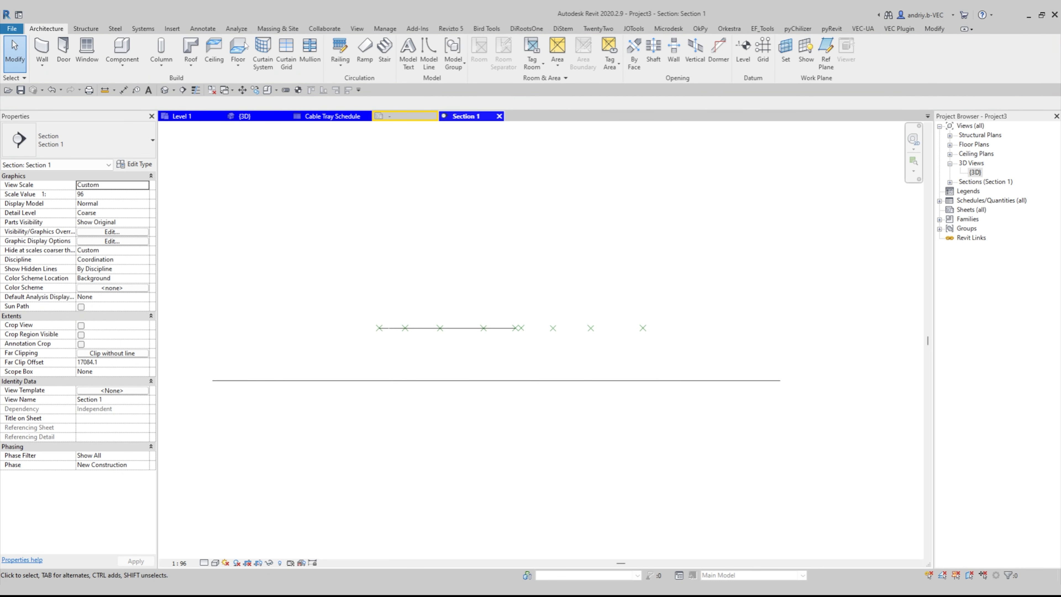
Load the annotation family Level Head - Circle.rfa into the project
click(173, 29)
click(426, 54)
click(493, 268)
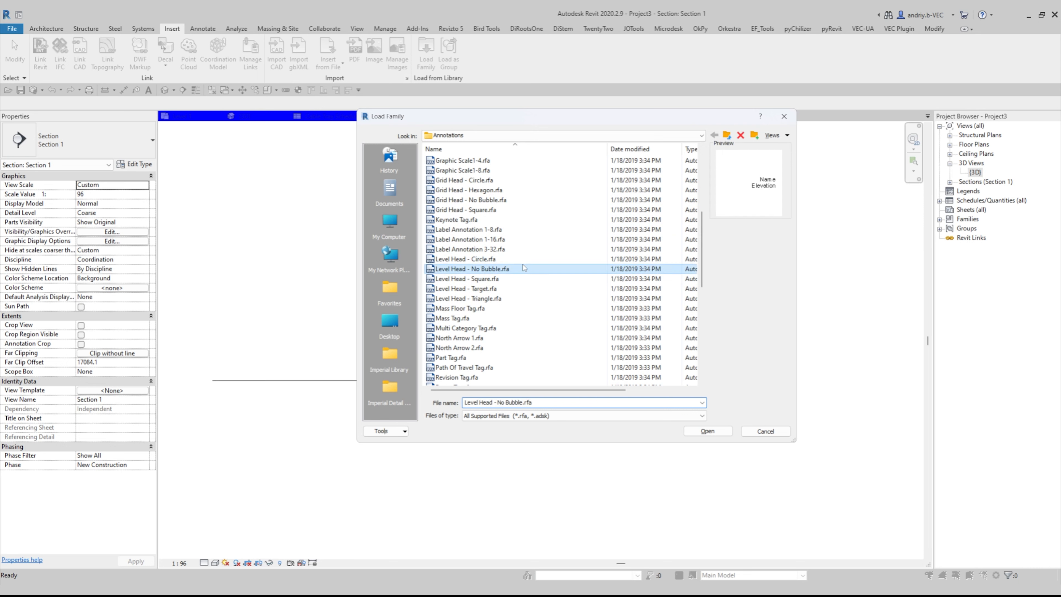
key(Up)
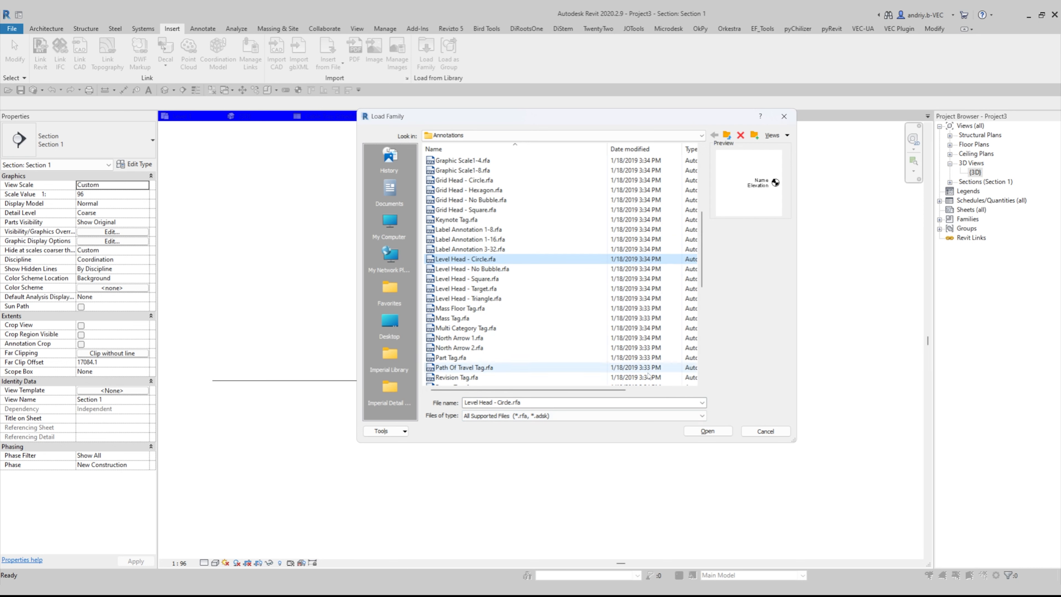
click(708, 431)
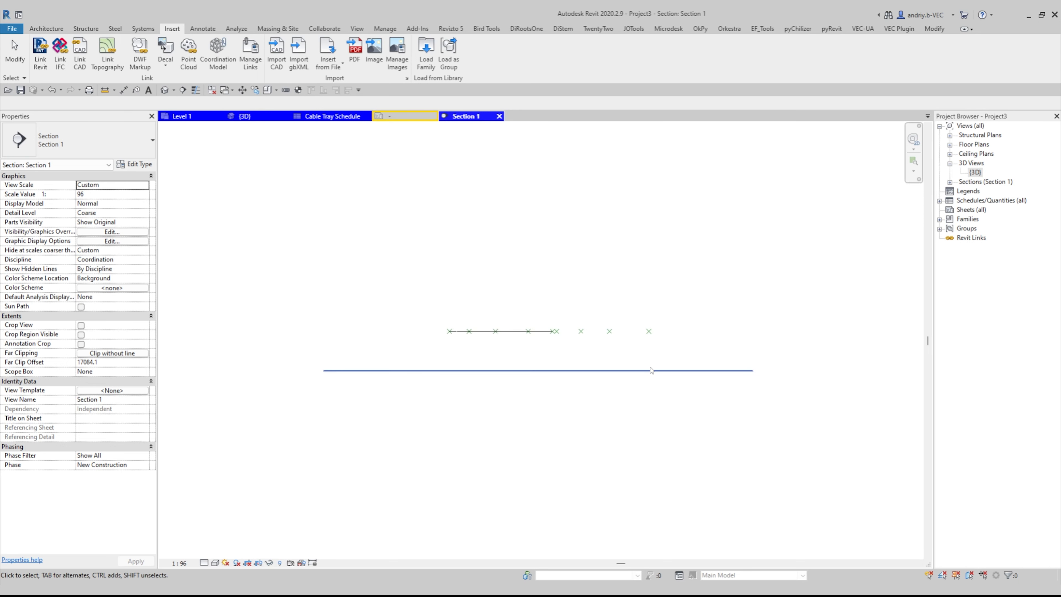
Set the symbol of the Level 1 line's level type to Level Head - Circle
click(491, 370)
click(139, 166)
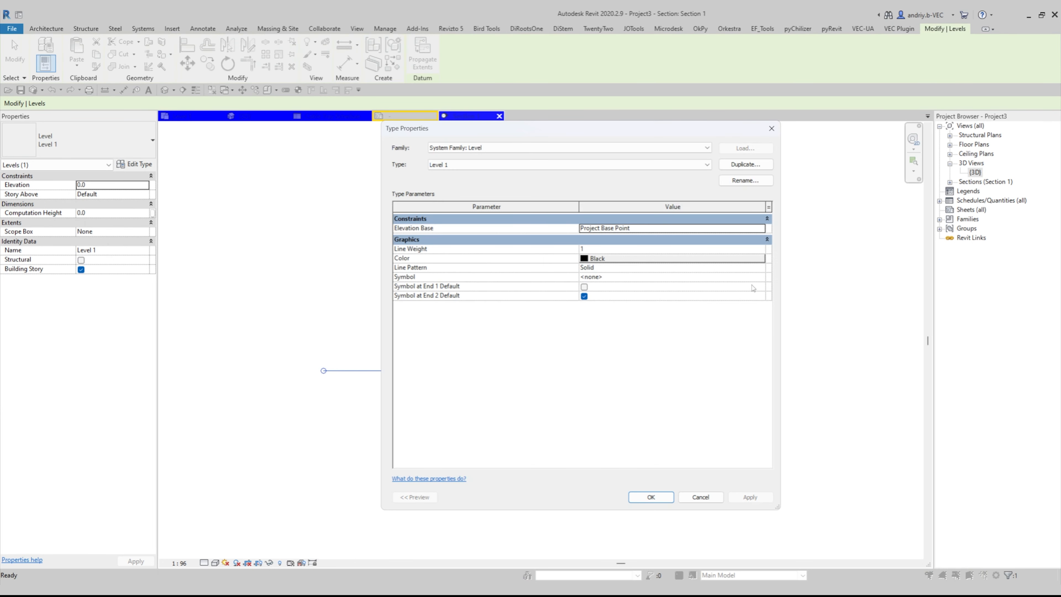
click(757, 277)
click(712, 294)
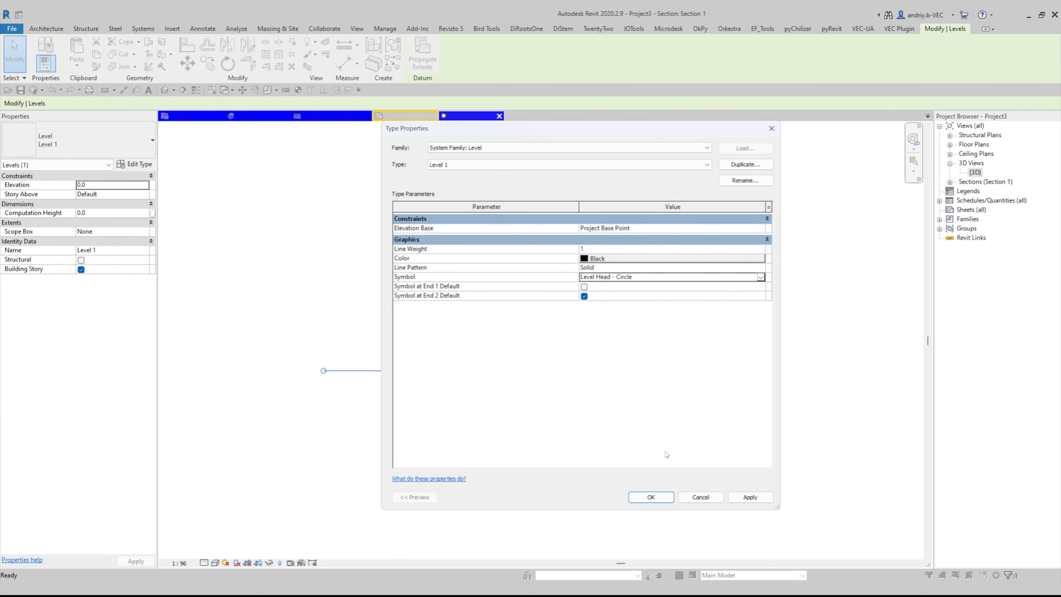
click(651, 497)
scroll(683, 391, up, 2)
middle_drag(683, 391, 695, 345)
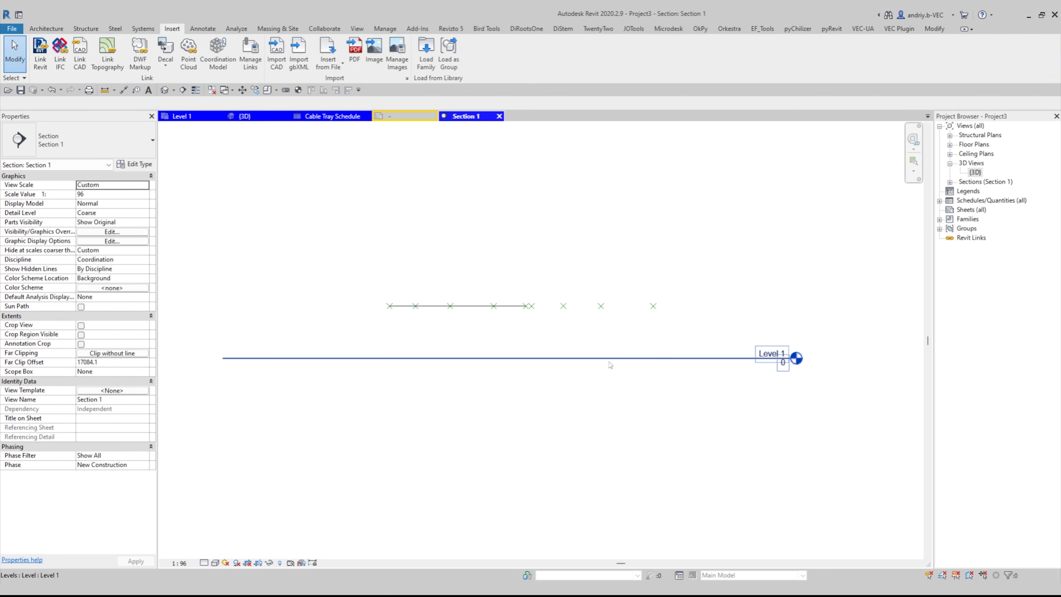
Copy the Level 1 line upward three times to create levels at 3800, 7600 and 11500
click(207, 64)
click(498, 358)
click(495, 285)
click(494, 213)
middle_drag(494, 175, 493, 277)
click(493, 240)
key(Escape)
key(Escape)
ctrl+scroll(638, 374, down, 2)
scroll(631, 346, up, 1)
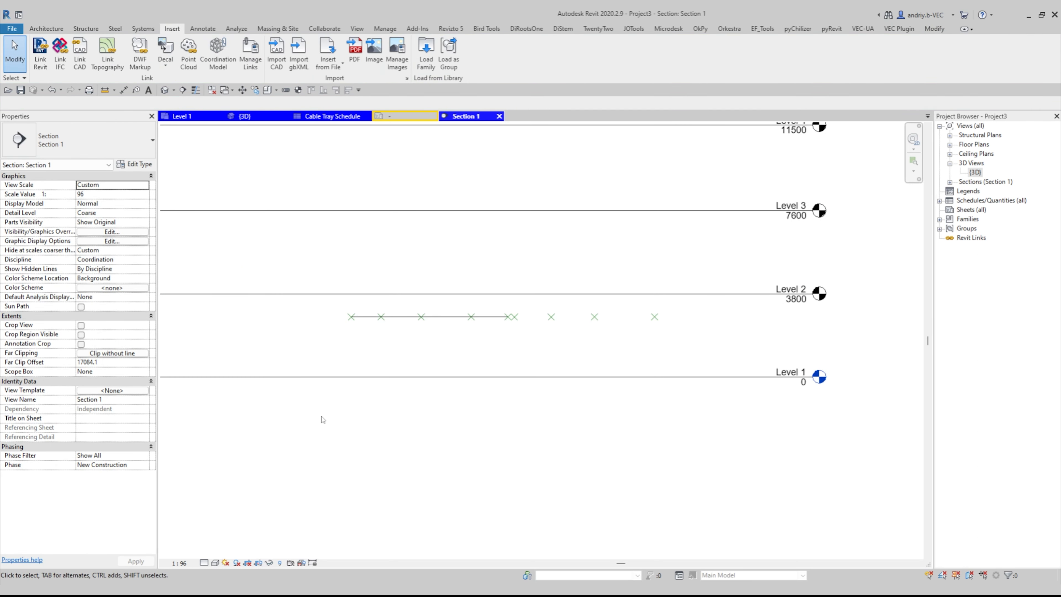
Set the section view's detail level to Fine
click(204, 563)
click(213, 556)
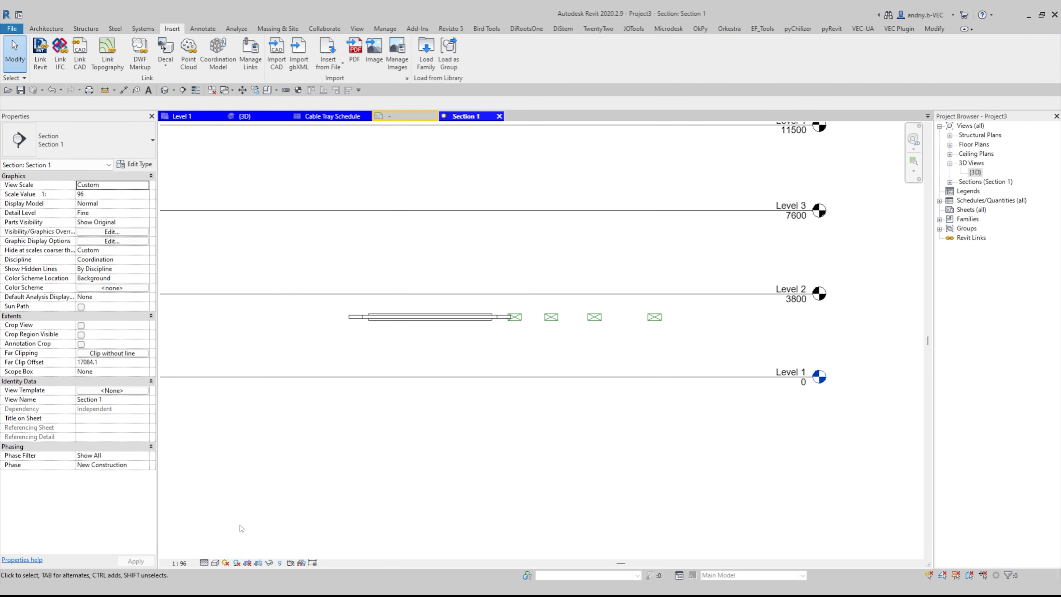
scroll(577, 303, up, 2)
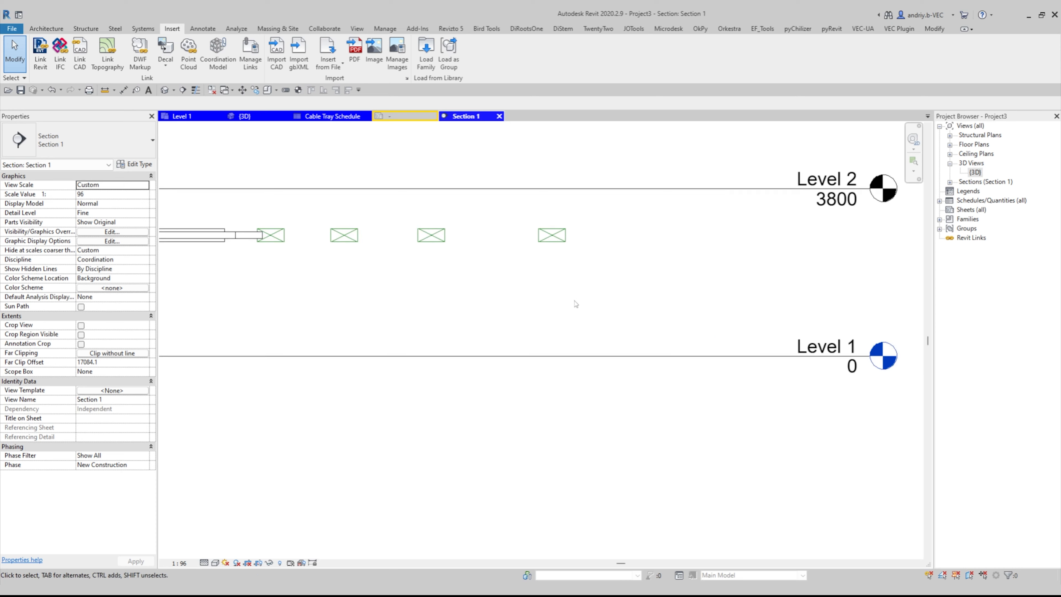
Set the Bottom Elevation of the rightmost cable tray in the section to 0
click(552, 235)
middle_drag(601, 263, 616, 279)
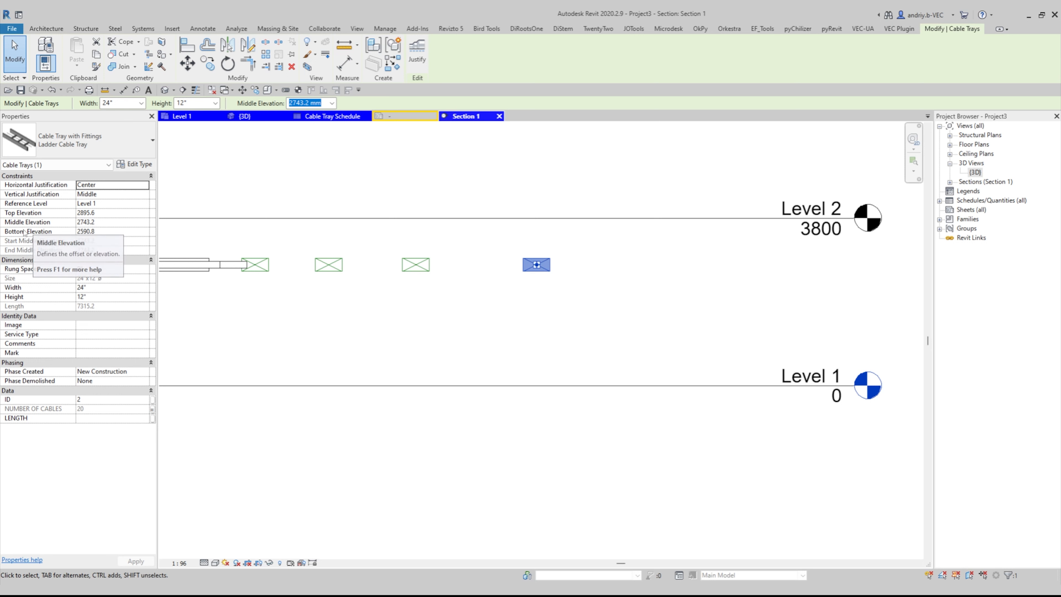
click(115, 231)
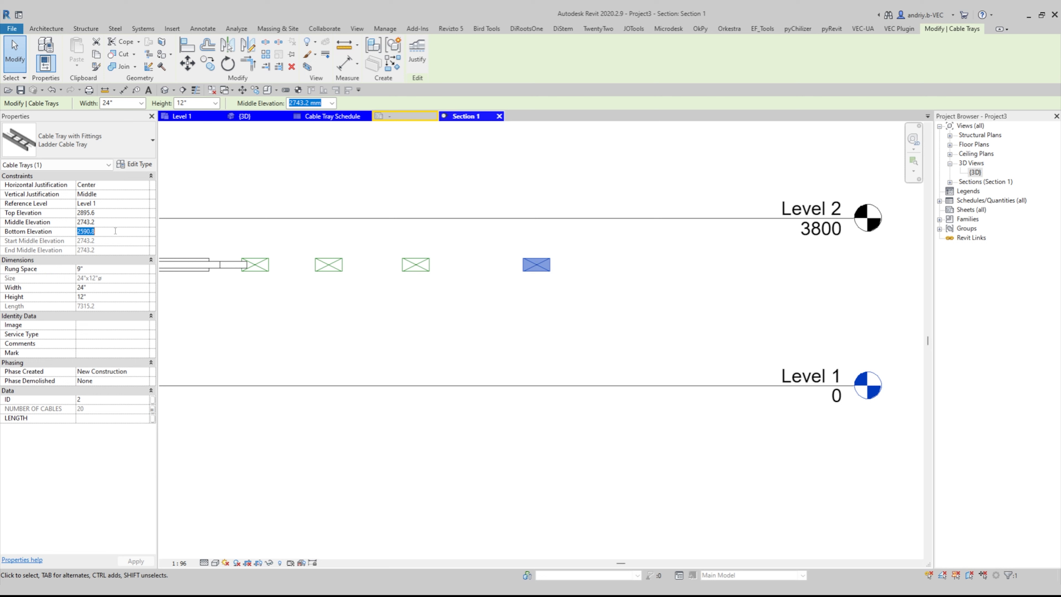
text(0)
key(Return)
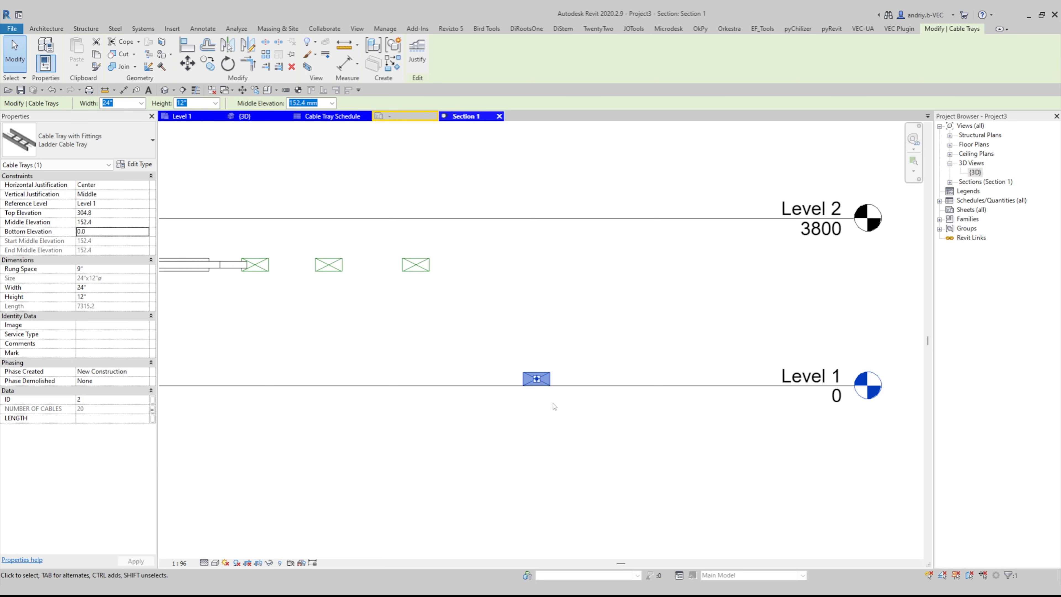
Set the Bottom Elevation of the selected rightmost cable tray to 3800
click(124, 232)
text(3800)
key(Return)
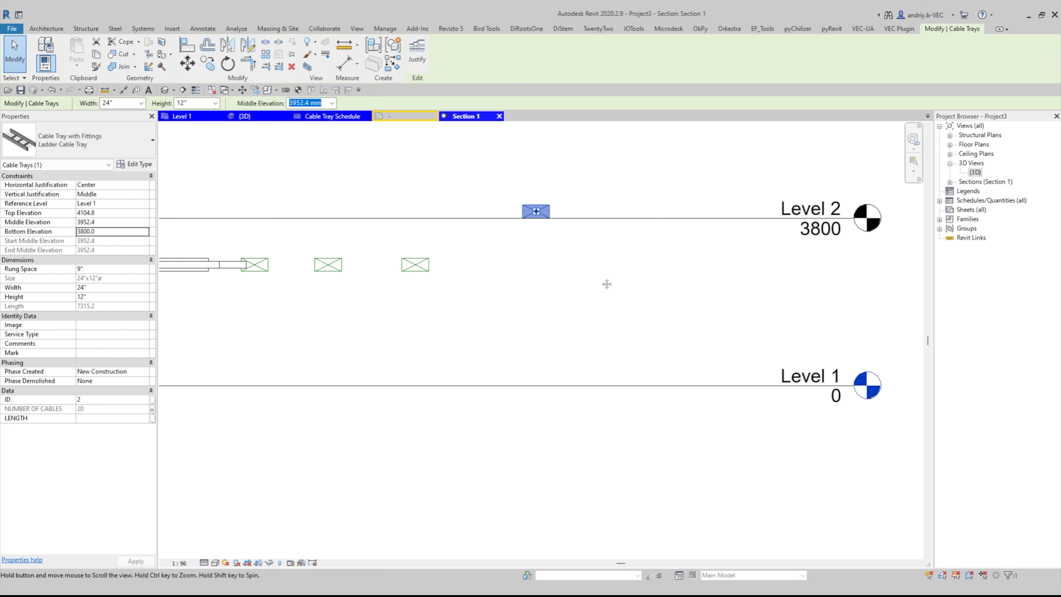
Set the rightmost cable tray's Bottom Elevation to 4200
middle_drag(561, 252, 542, 336)
click(111, 234)
text(42)
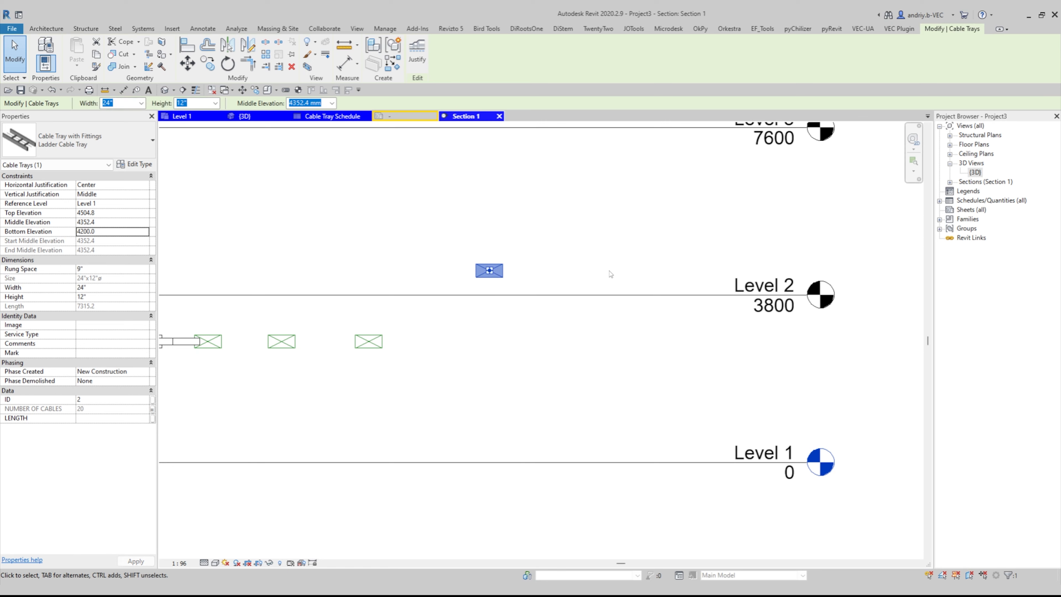
scroll(558, 271, down, 1)
scroll(598, 281, up, 1)
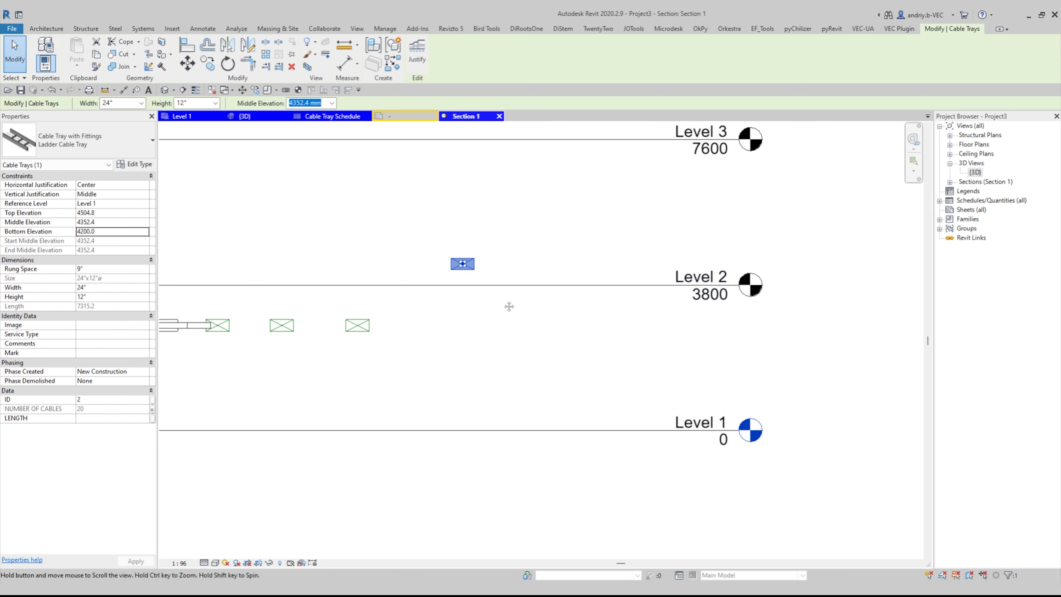
Set the rightmost cable tray's Reference Level to Level 2
middle_drag(509, 306, 505, 314)
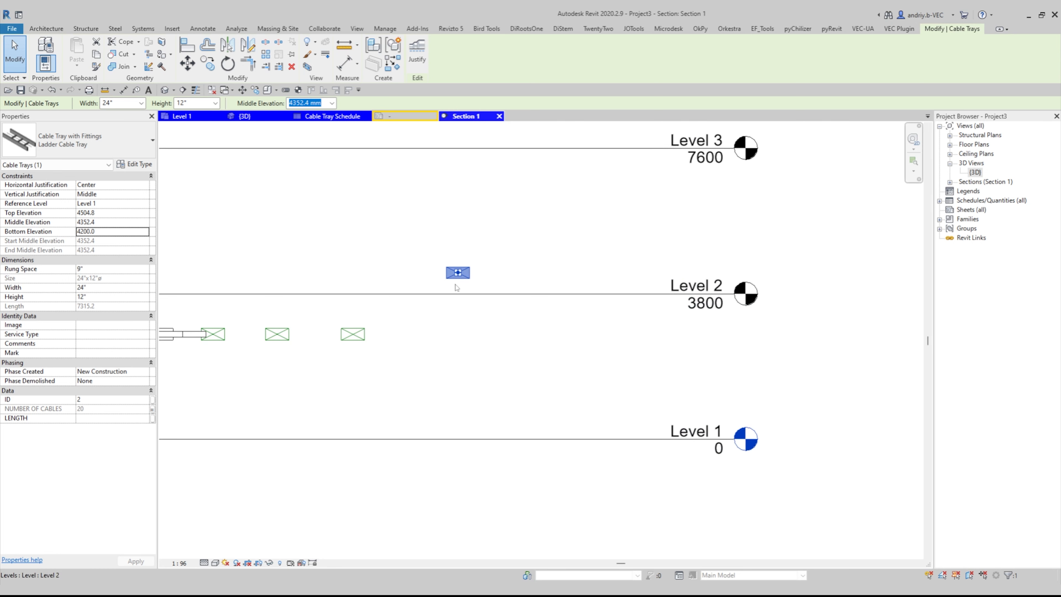
click(145, 204)
click(119, 223)
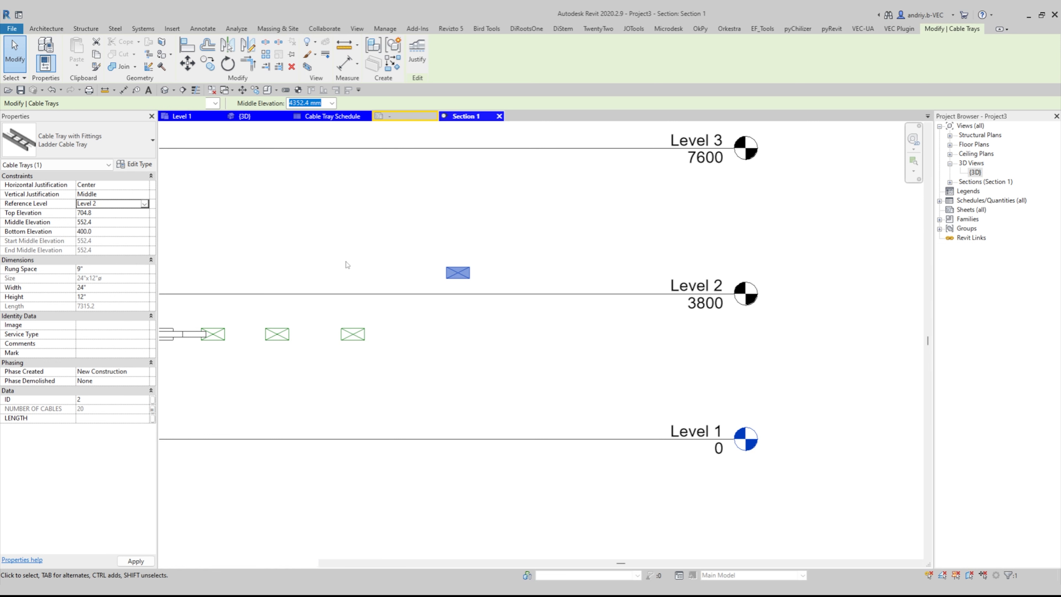
middle_drag(522, 287, 555, 277)
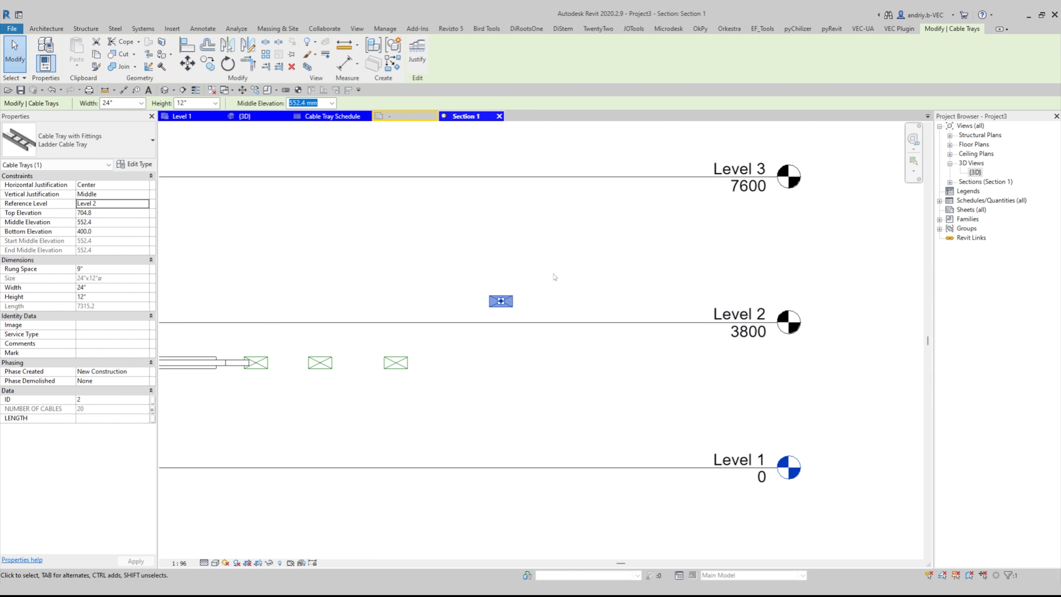
click(556, 277)
Examine the rightmost cable tray's position relative to Level 2 in the section and its elevation values
scroll(569, 277, down, 2)
scroll(555, 283, up, 2)
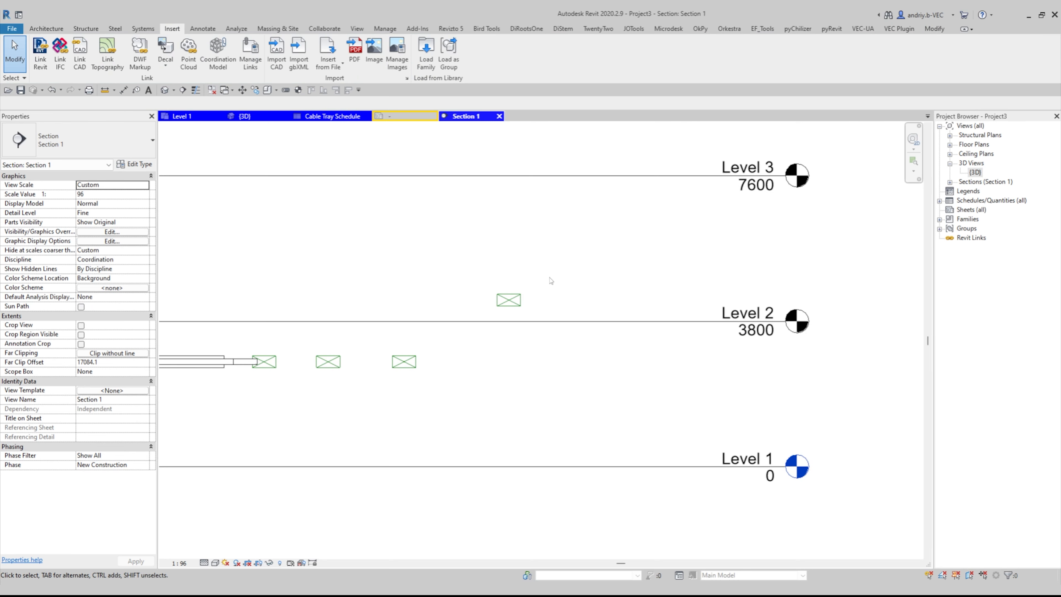
middle_drag(607, 275, 582, 294)
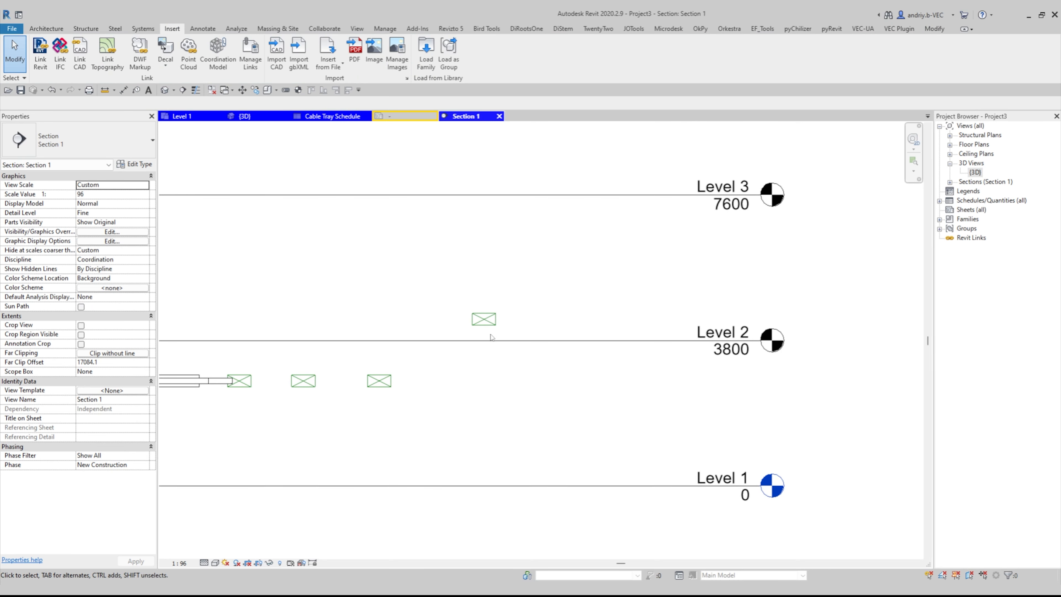
scroll(522, 296, down, 2)
scroll(512, 333, up, 2)
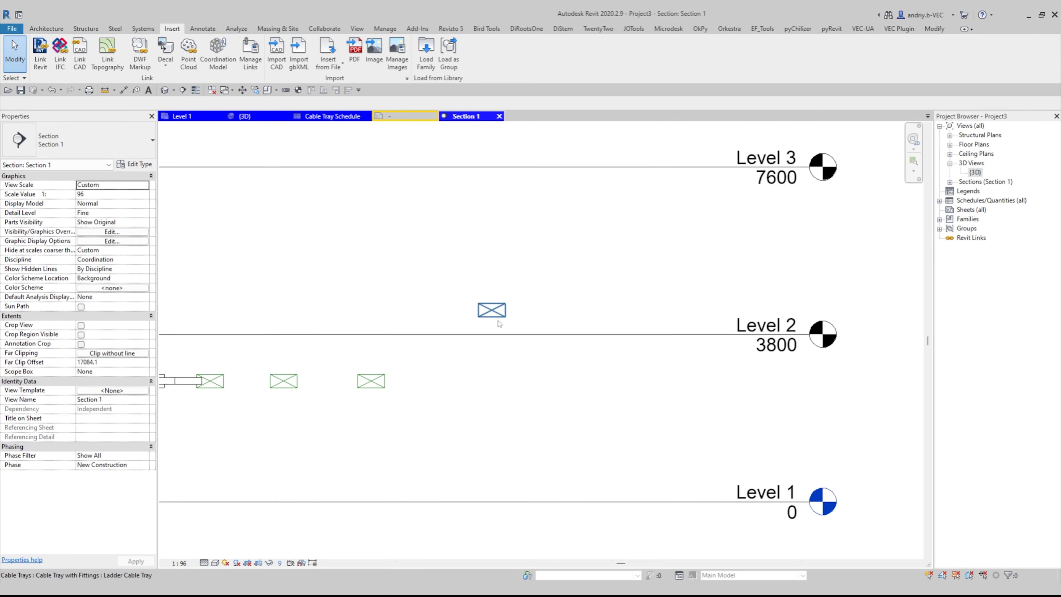
middle_drag(531, 330, 532, 294)
scroll(531, 291, down, 2)
scroll(522, 301, up, 2)
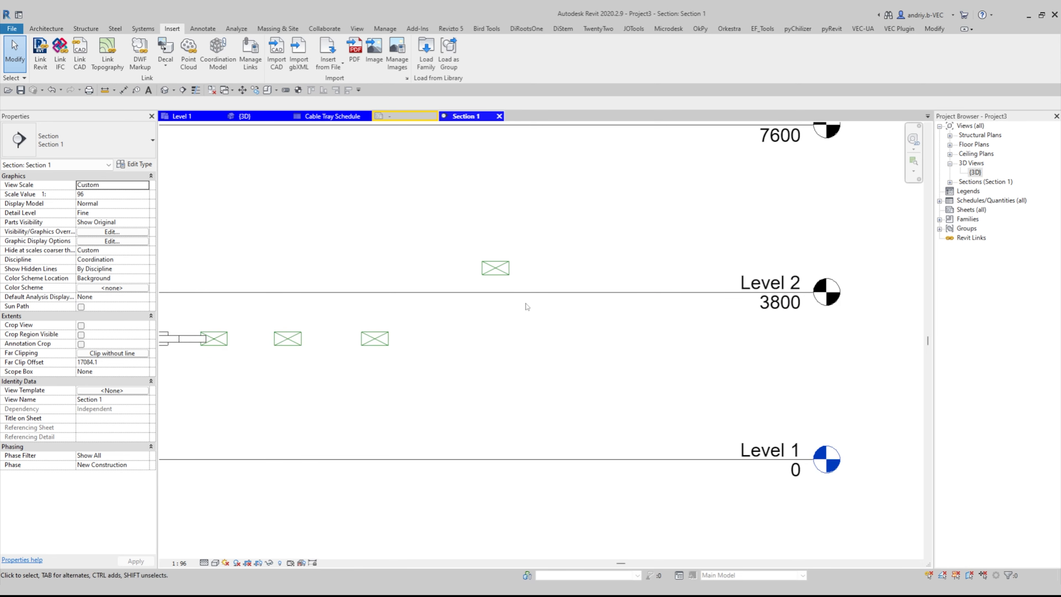
mouse_move(574, 367)
middle_down()
mouse_move(512, 349)
mouse_move(572, 356)
middle_up()
scroll(521, 355, down, 2)
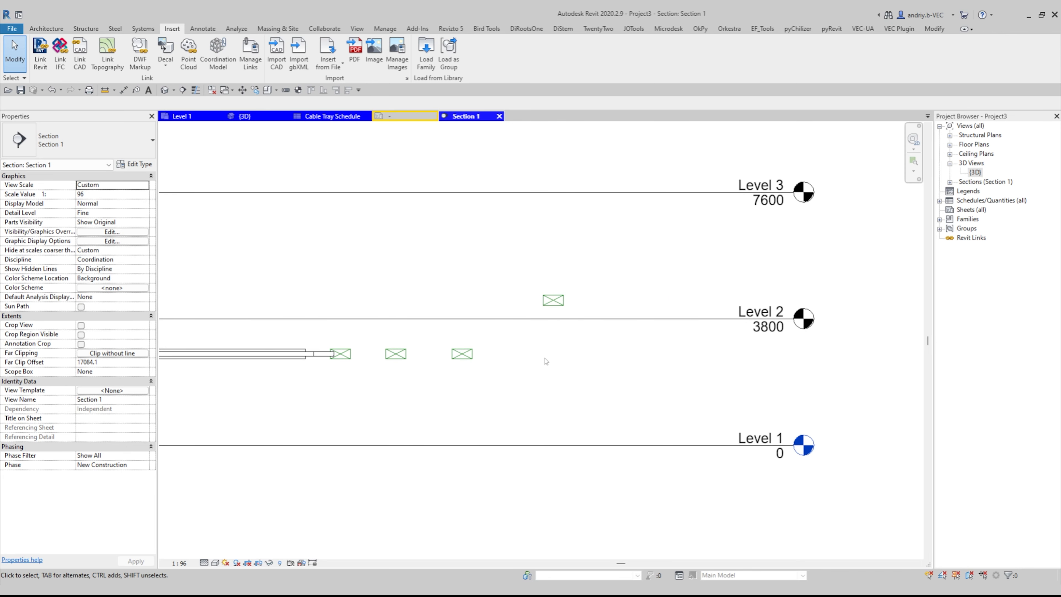
middle_drag(545, 358, 621, 358)
click(634, 306)
middle_drag(694, 352, 589, 344)
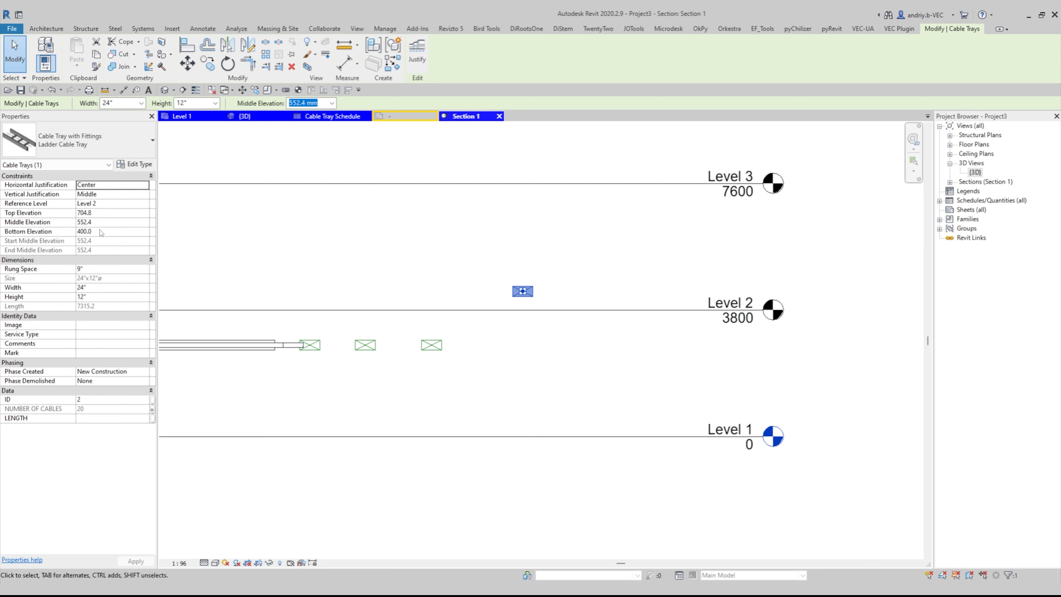
click(508, 353)
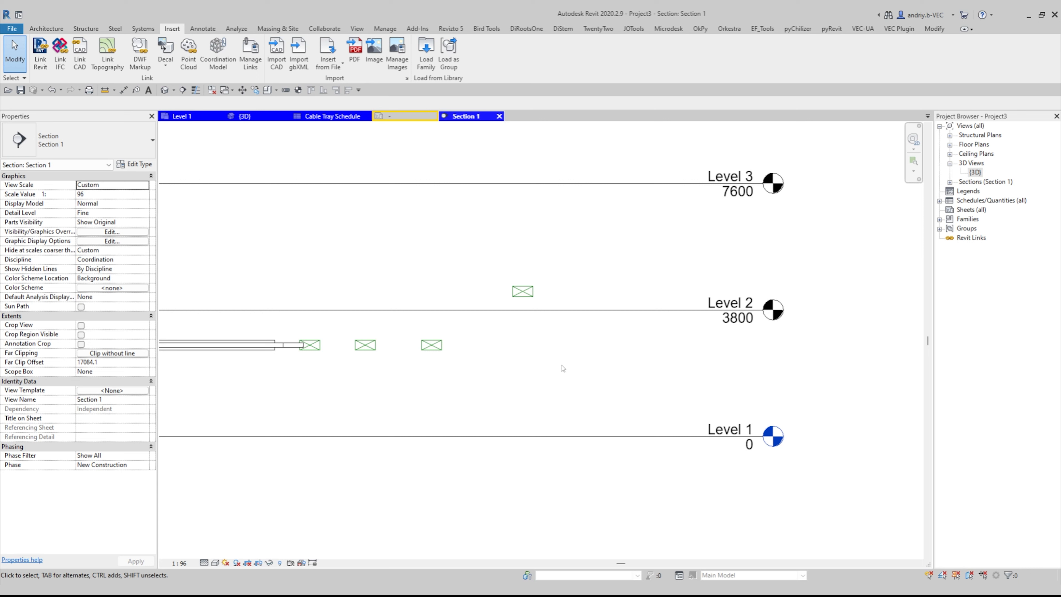
Draw a horizontal Wall 1 basic wall about 8800 mm long in the Level 1 floor plan, beside the cable tray loop
click(188, 119)
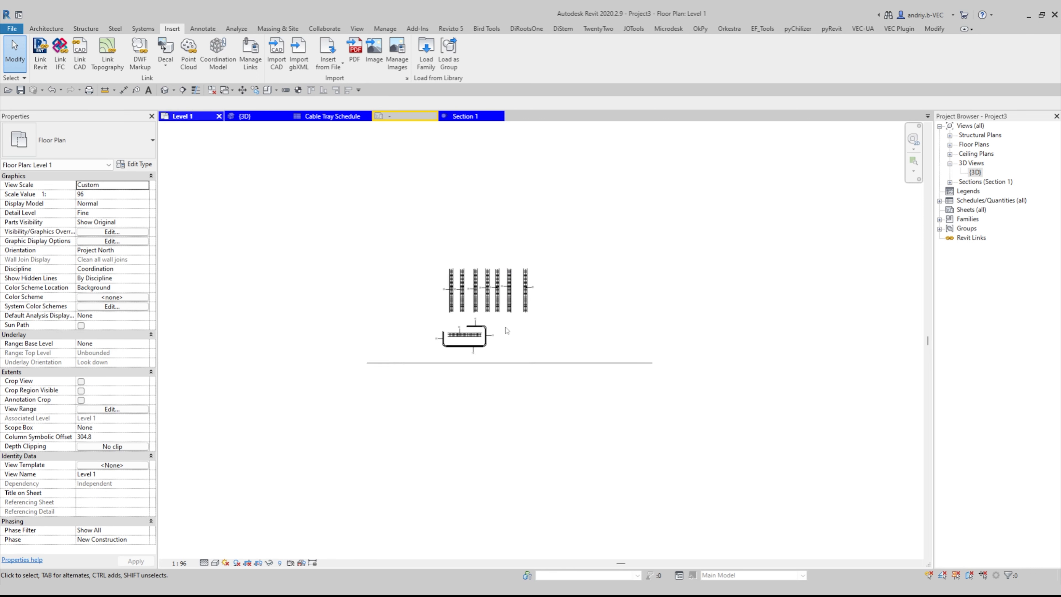
scroll(506, 331, up, 3)
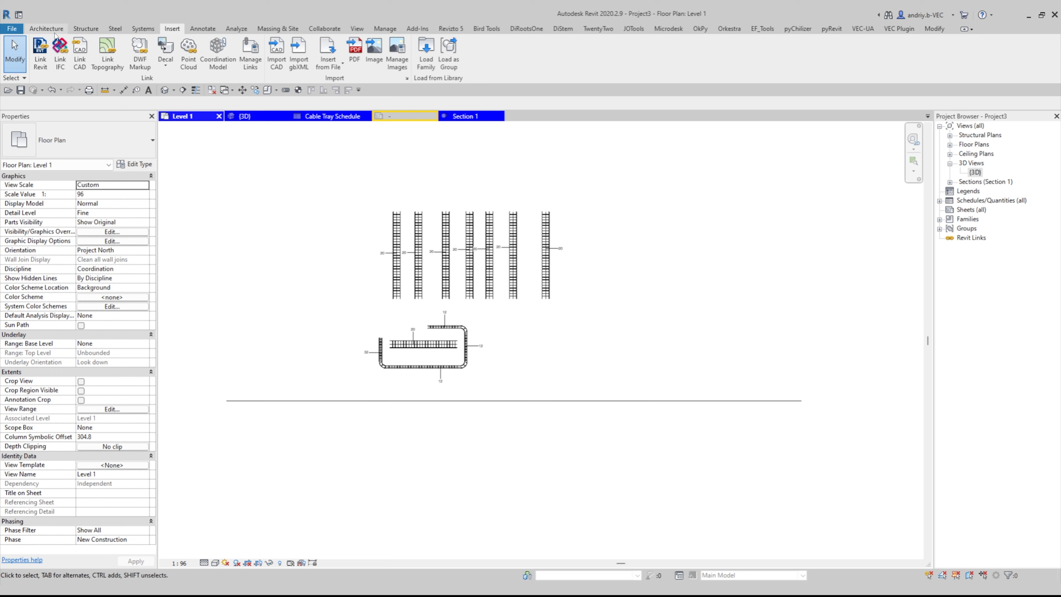
click(46, 28)
click(41, 49)
scroll(486, 359, up, 2)
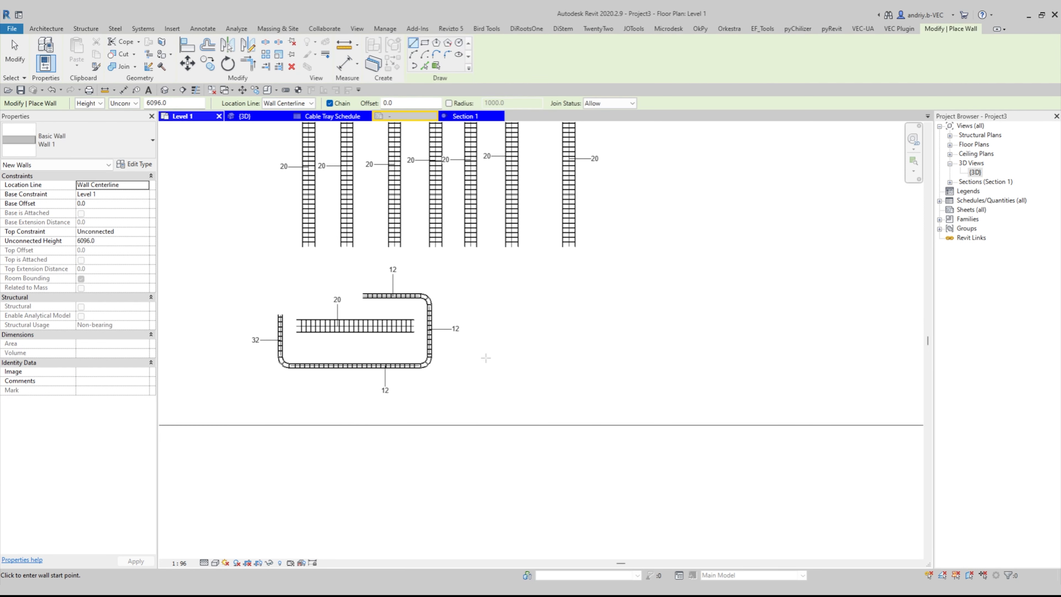
click(479, 359)
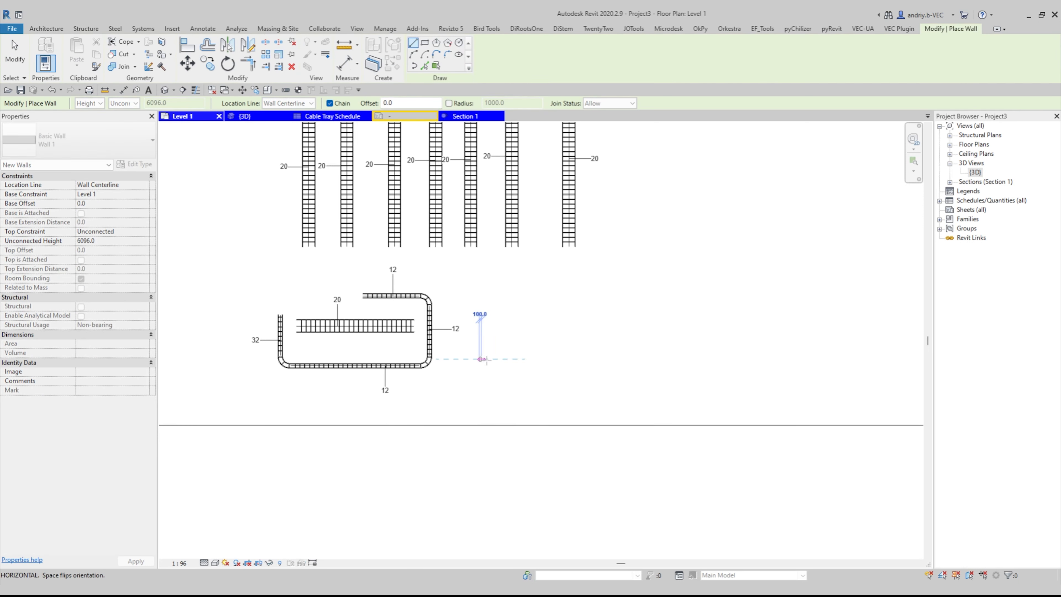
click(653, 382)
key(Escape)
key(Escape)
Return to Section 1 and give it a shaded display to view the new wall against the levels
click(465, 117)
click(656, 334)
scroll(684, 346, down, 1)
key(Escape)
scroll(690, 327, up, 1)
scroll(686, 368, down, 1)
scroll(687, 355, down, 1)
middle_drag(688, 345, 667, 374)
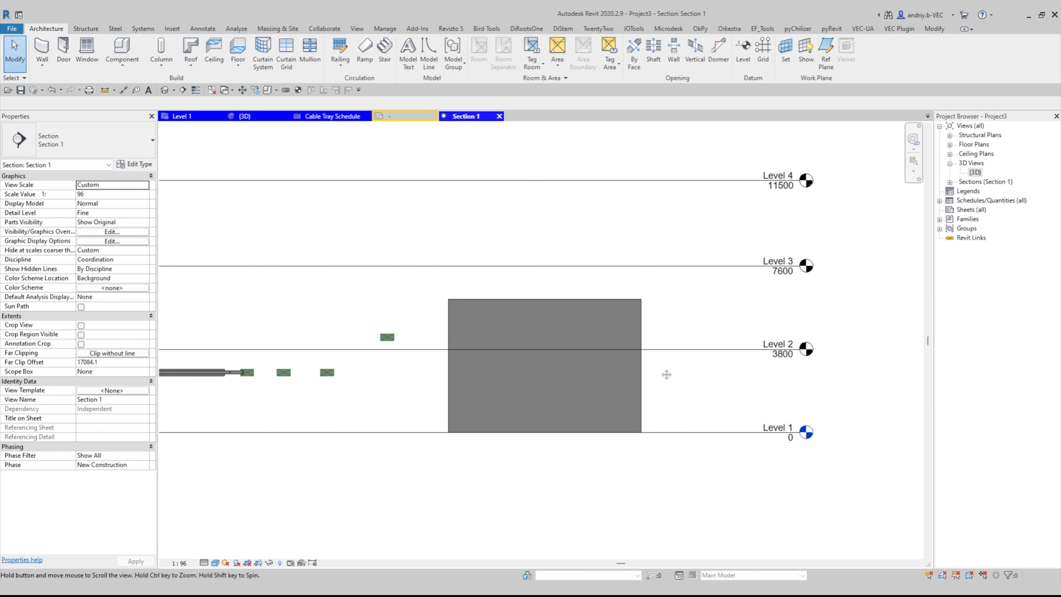
scroll(667, 375, up, 1)
middle_drag(682, 332, 673, 314)
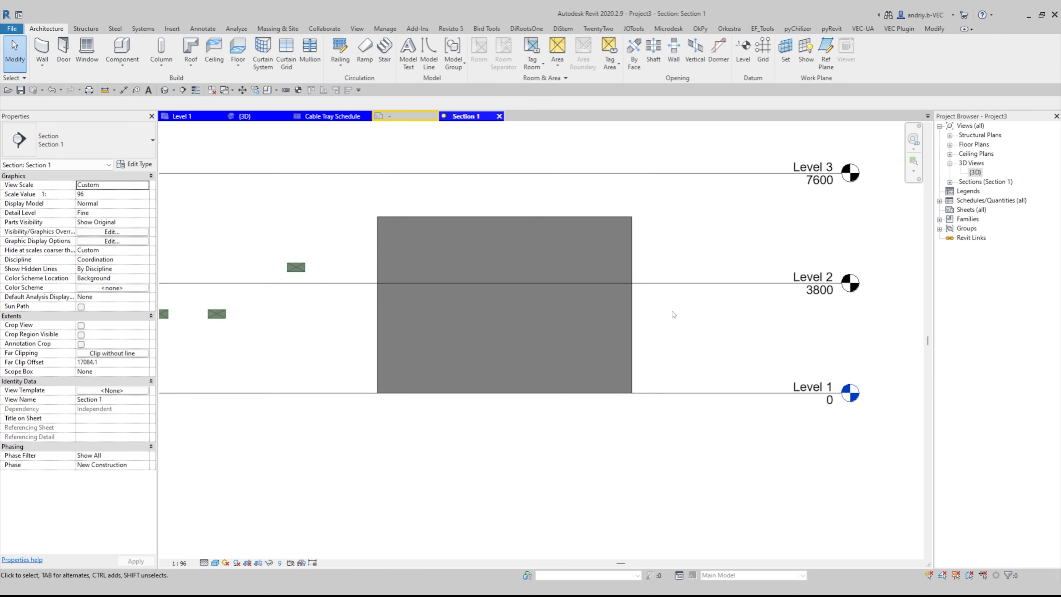
Set the wall's Top Constraint to Up to level: Level 2
click(629, 328)
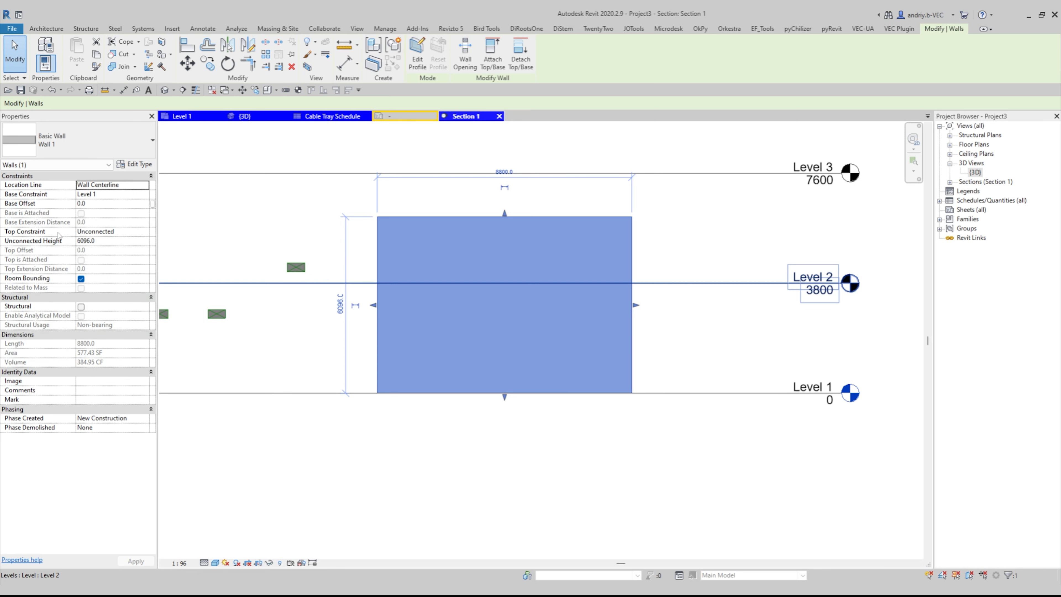
click(146, 196)
click(146, 196)
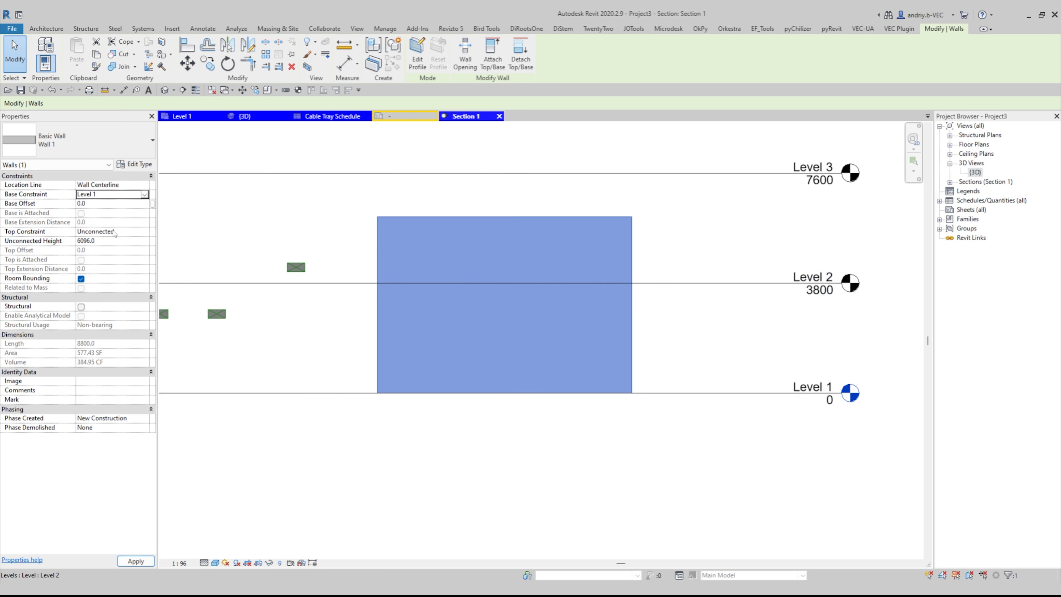
click(147, 232)
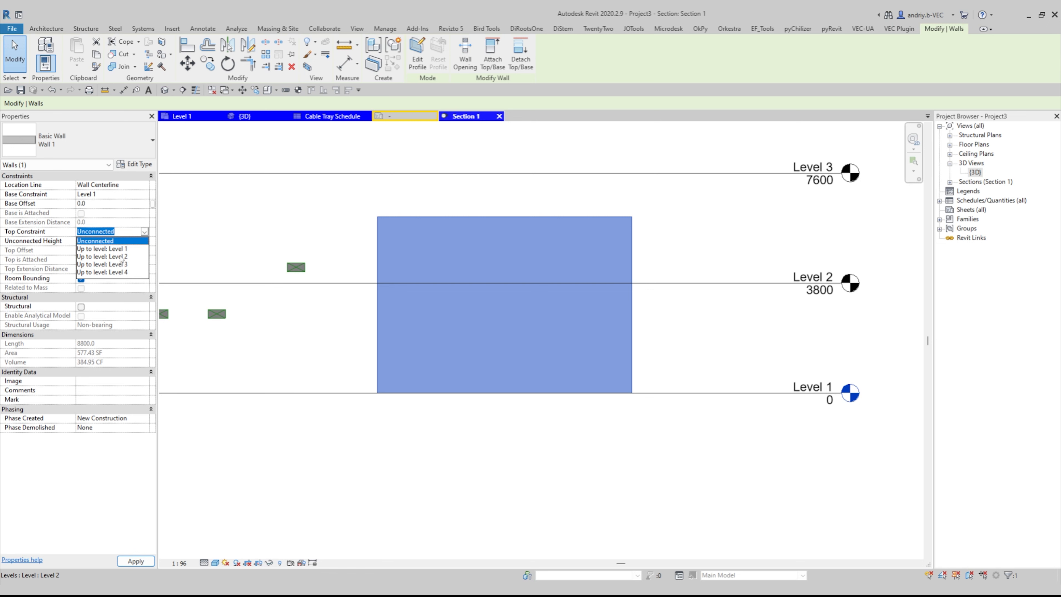
click(132, 257)
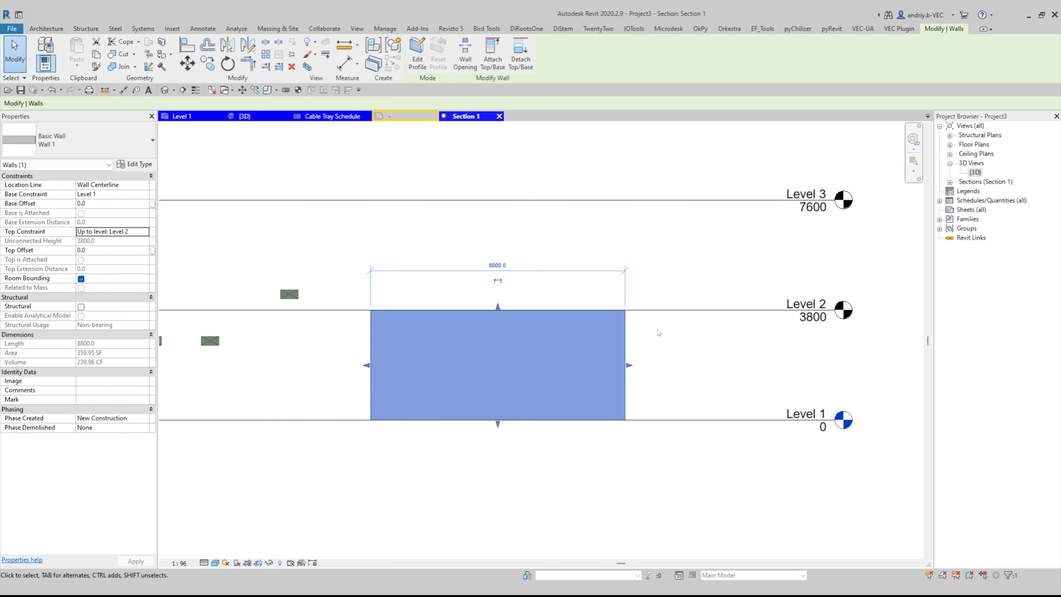
Set the wall's Top Constraint to Up to level: Level 3
click(144, 232)
click(125, 264)
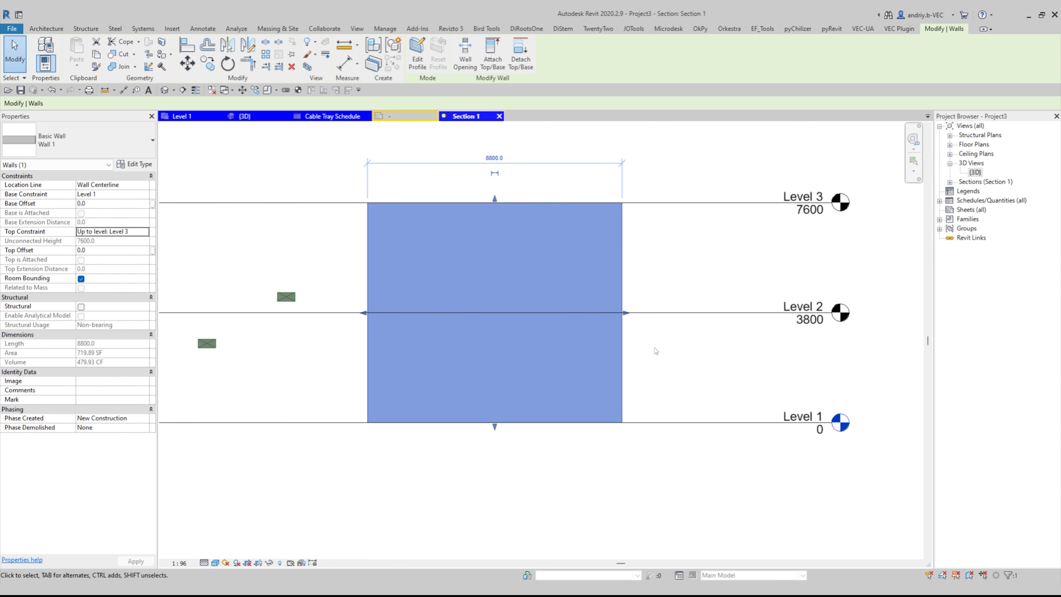
click(664, 355)
middle_drag(668, 358, 630, 358)
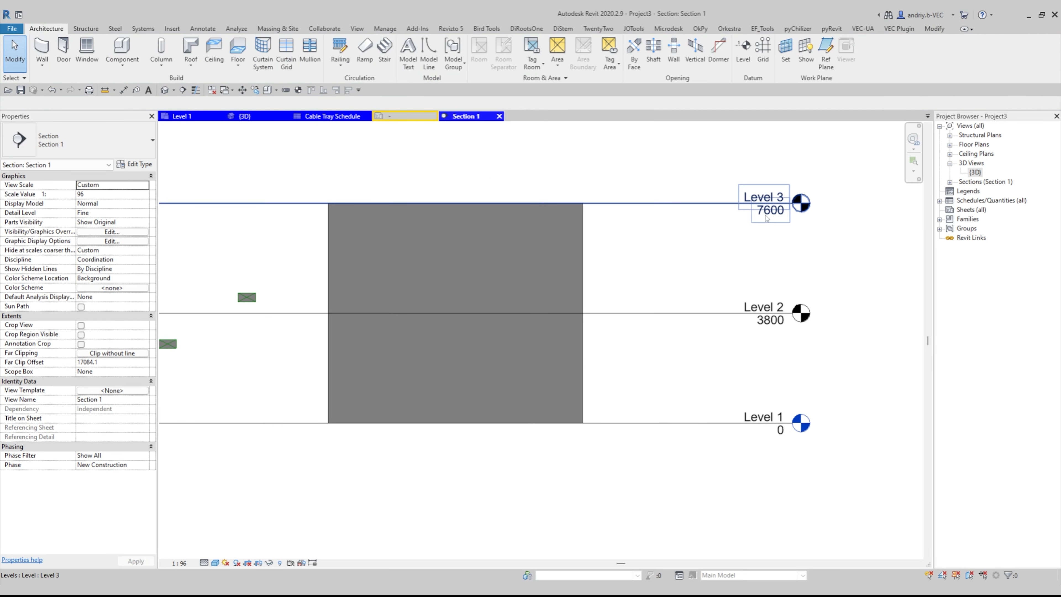
Set the elevation of Level 3 to 10000
click(772, 211)
click(772, 210)
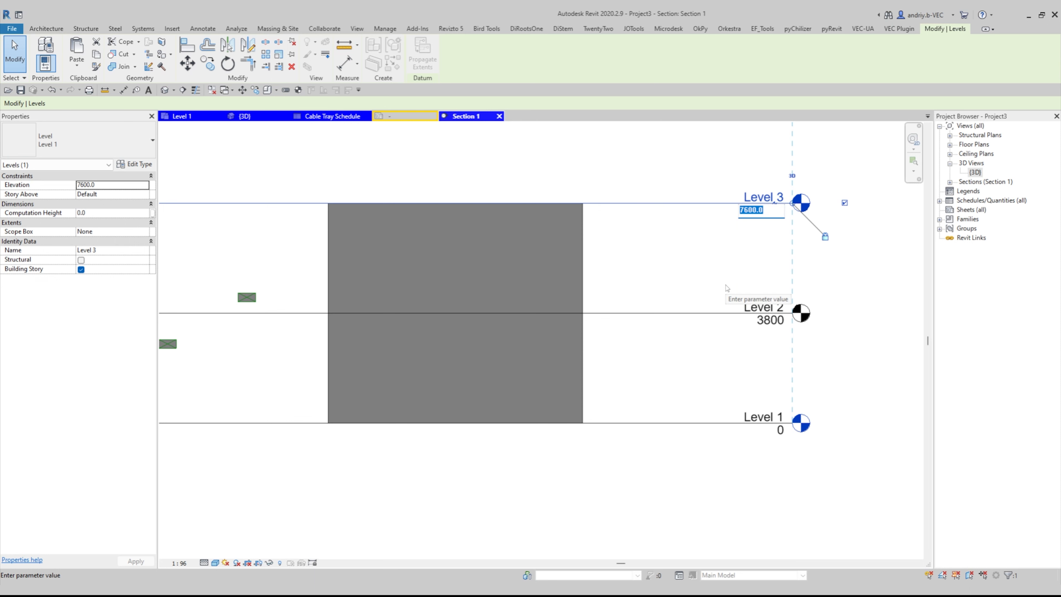
text(10000)
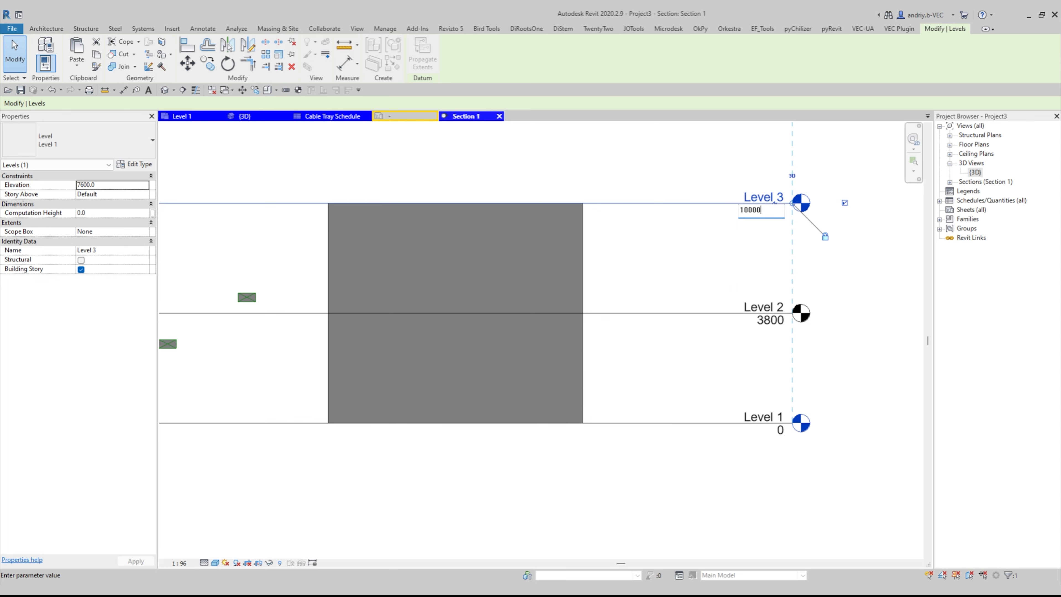
key(Return)
scroll(697, 258, down, 2)
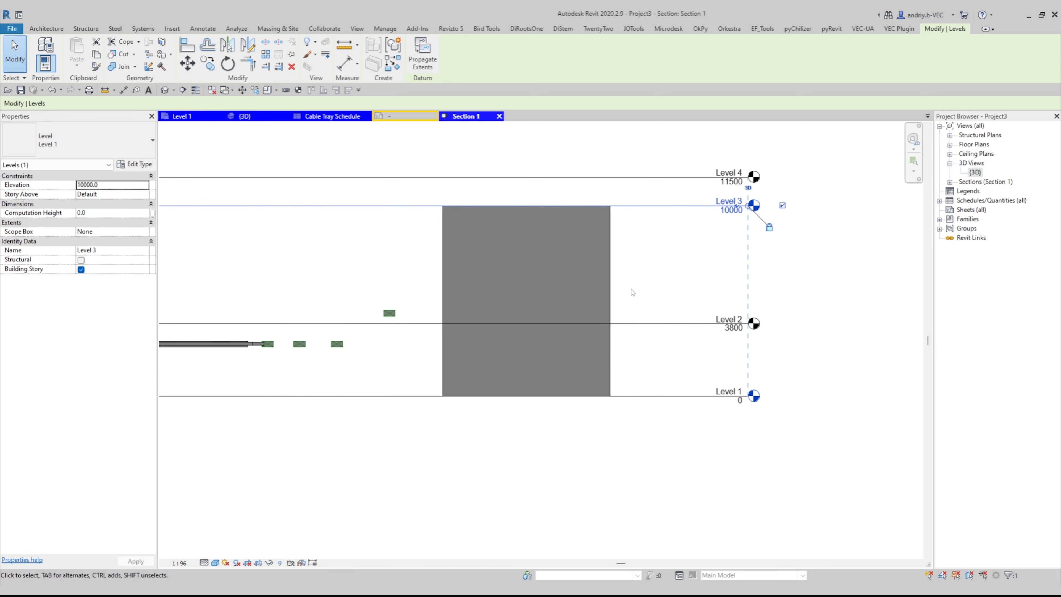
Change the wall's Top Constraint back to Up to level: Level 2
scroll(633, 295, up, 1)
click(597, 266)
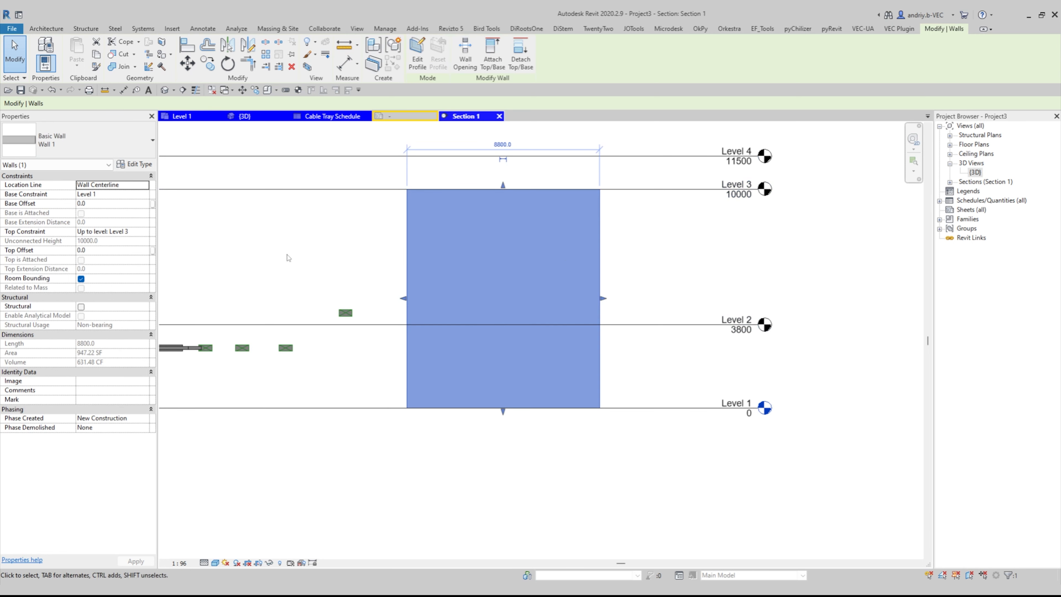
click(146, 231)
click(126, 258)
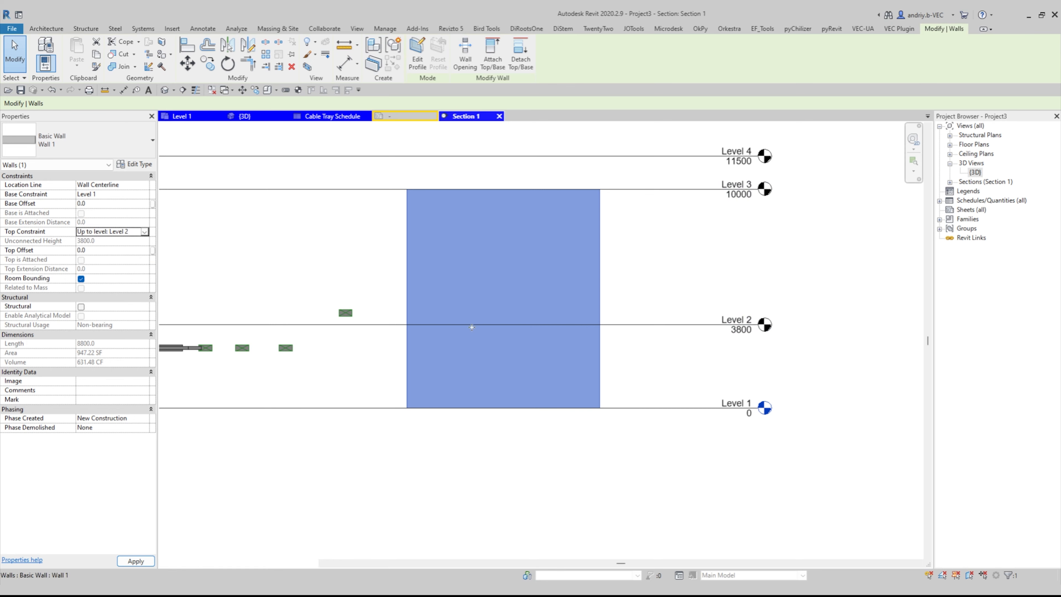
key(Escape)
Set the elevation of Level 2 to 4000
scroll(641, 331, up, 3)
click(801, 313)
click(800, 314)
text(400)
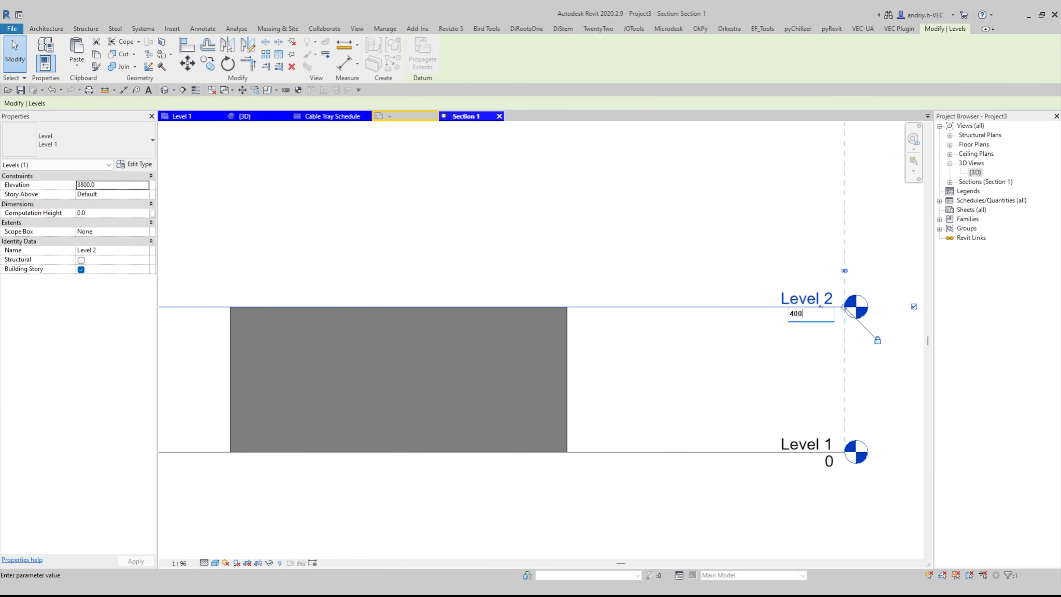
text(0)
key(Return)
Set the wall's Top Offset from Level 2 to 200
click(574, 361)
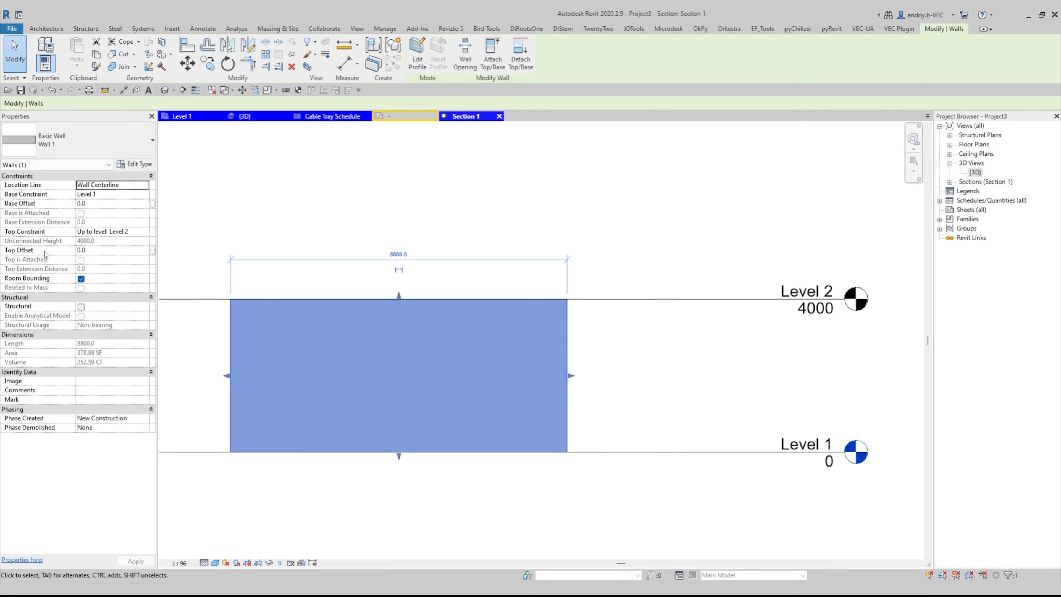
click(99, 251)
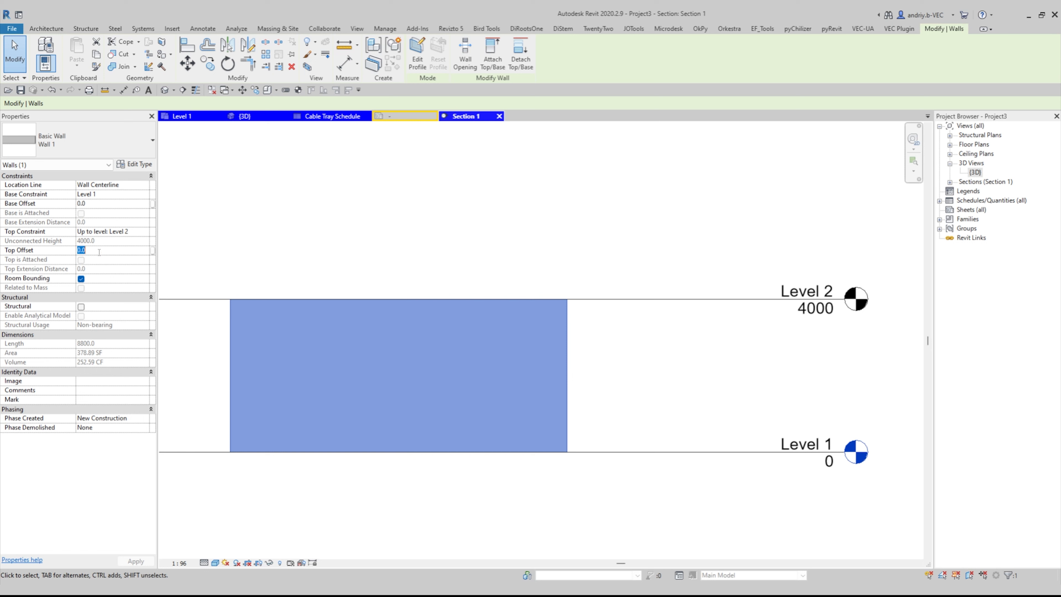
text(200)
scroll(626, 328, down, 4)
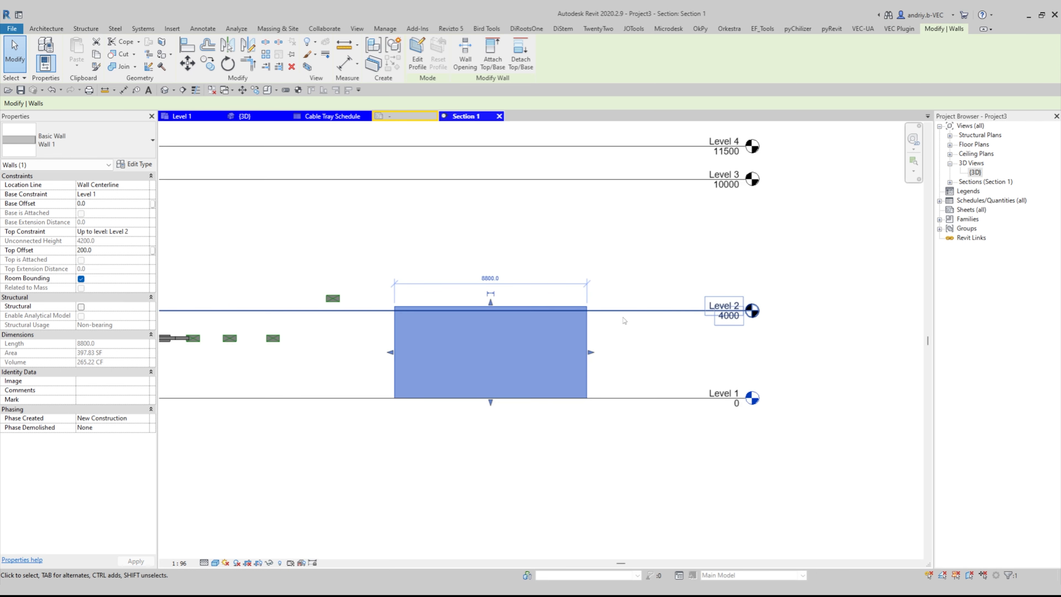
scroll(626, 329, up, 5)
click(622, 323)
scroll(580, 268, up, 3)
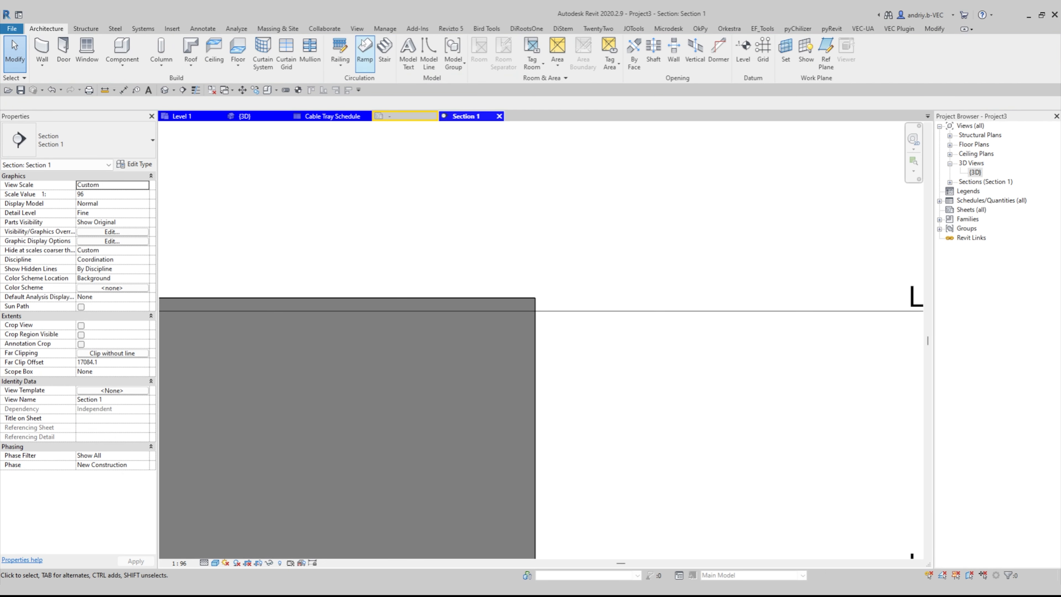
Add an aligned dimension between the wall's top edge and the Level 2 line in the section
click(203, 29)
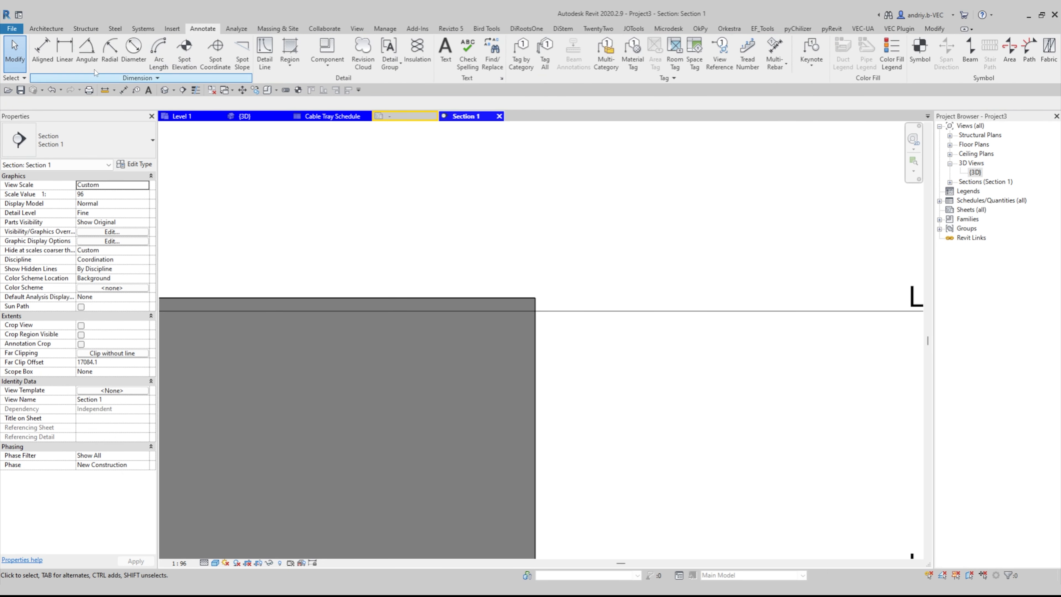
click(65, 53)
key(Escape)
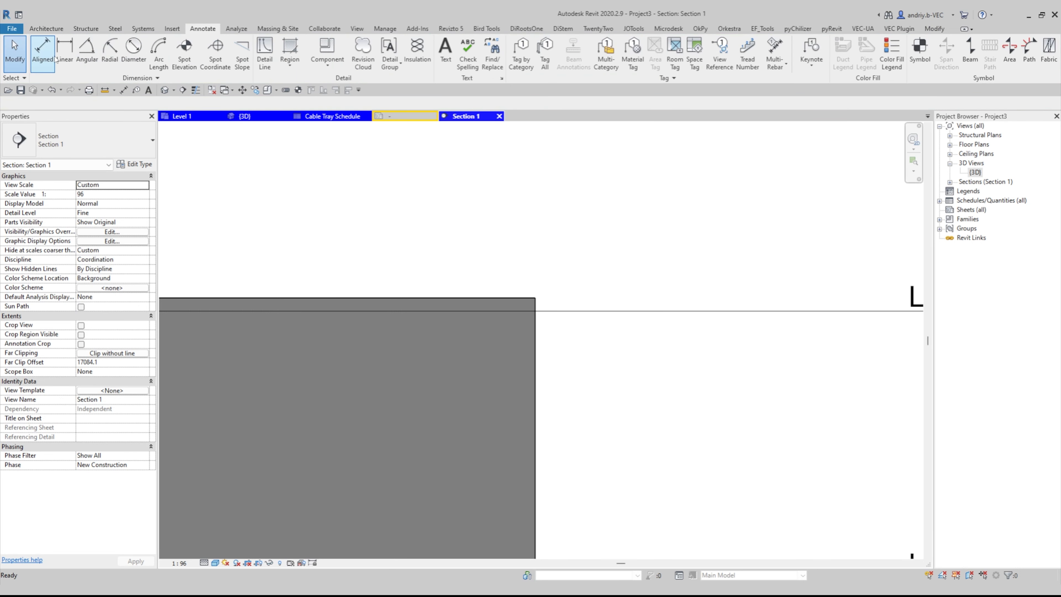
click(42, 52)
scroll(512, 298, down, 4)
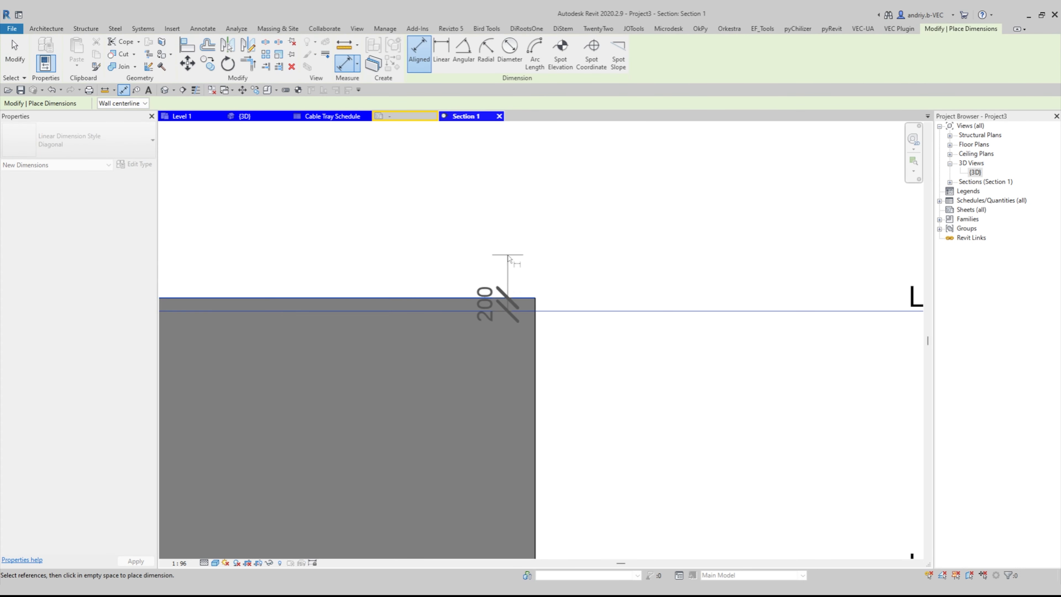
key(Escape)
scroll(635, 292, down, 2)
Set the elevation of Level 2 to 4600
click(641, 293)
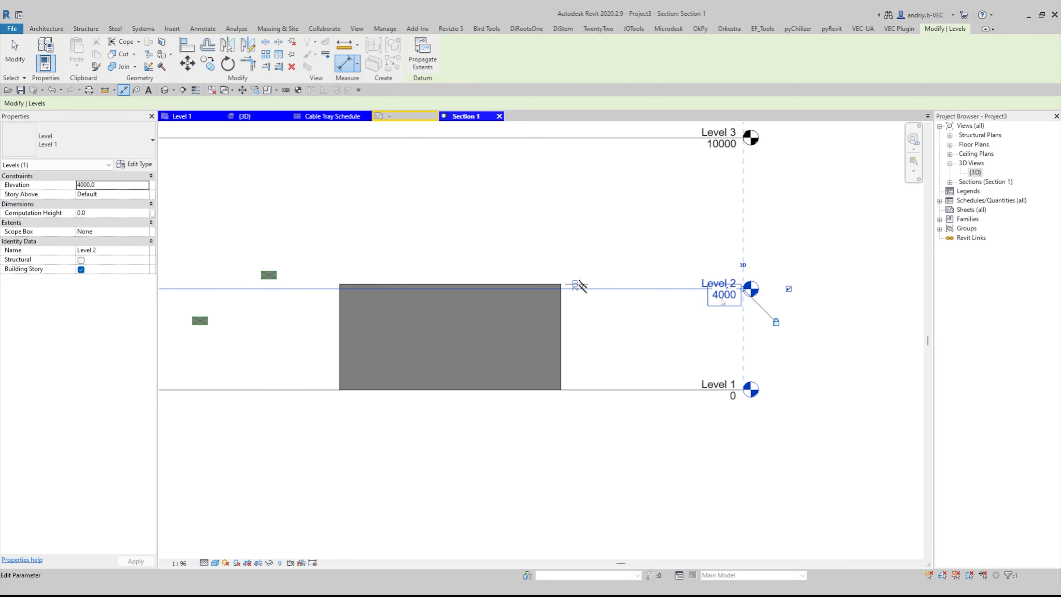
click(724, 295)
text(42)
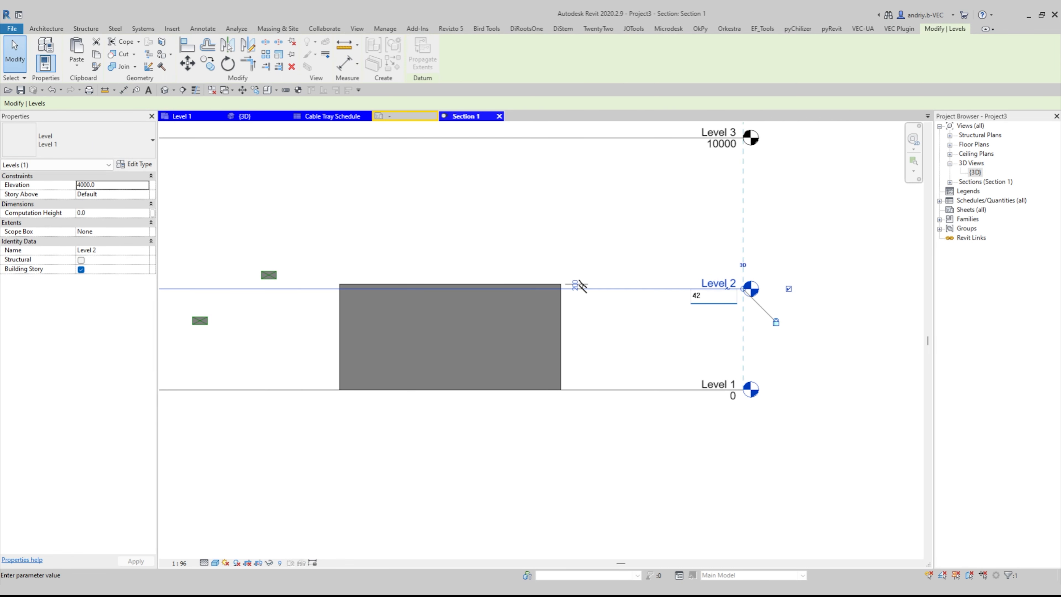
text(00)
key(Return)
key(Escape)
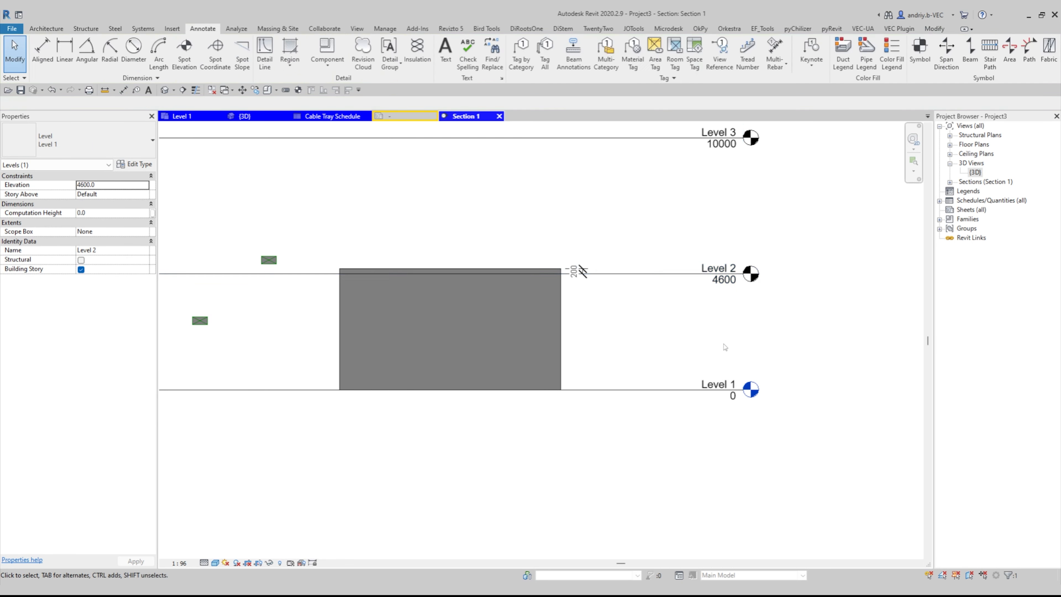
Select the upper cable tray and examine its reference level and elevation parameters against Level 2 in the section
scroll(562, 290, up, 1)
scroll(562, 290, up, 2)
scroll(631, 293, down, 3)
middle_drag(614, 310, 718, 318)
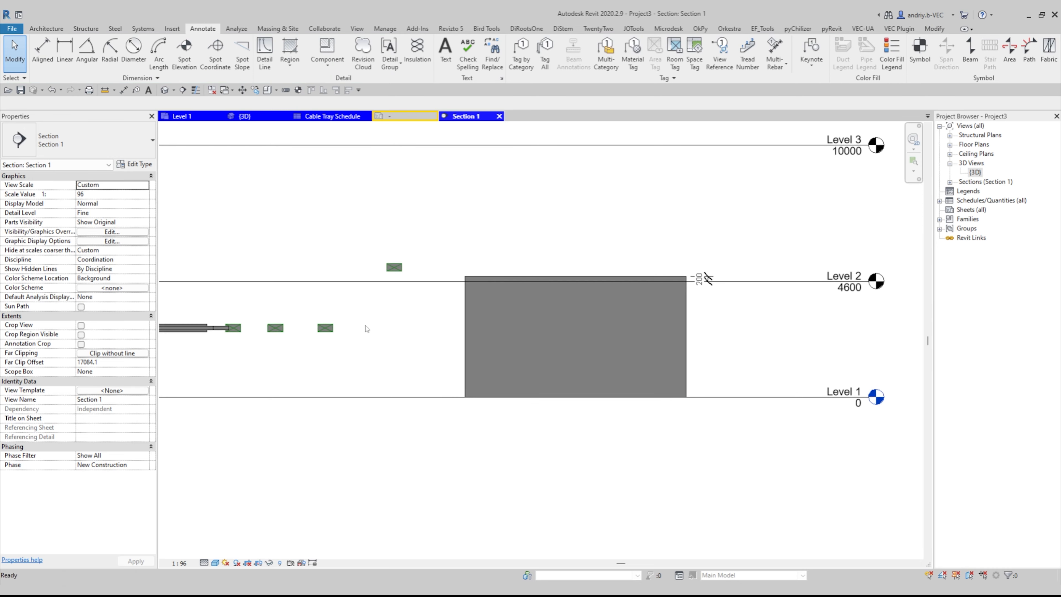
middle_drag(418, 334, 490, 348)
scroll(461, 338, up, 2)
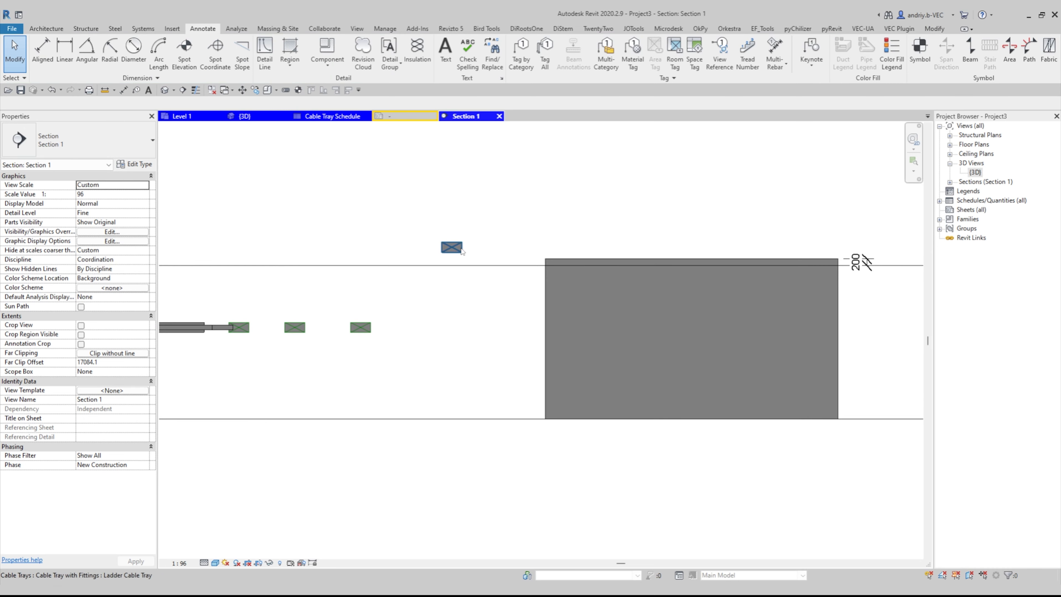
click(460, 249)
scroll(432, 256, up, 2)
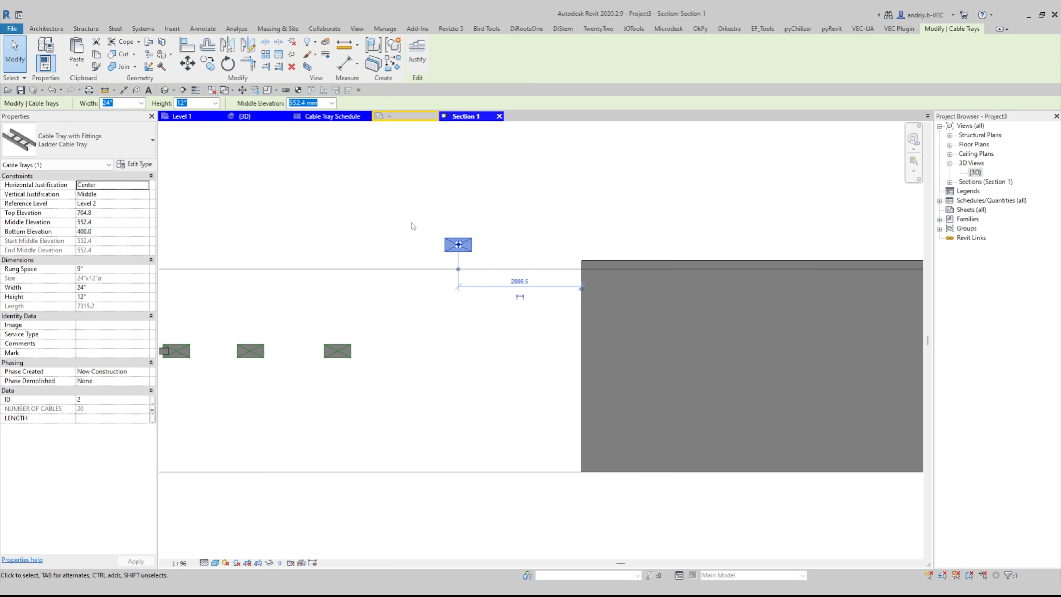
scroll(427, 228, down, 2)
middle_drag(429, 228, 422, 231)
scroll(420, 264, down, 3)
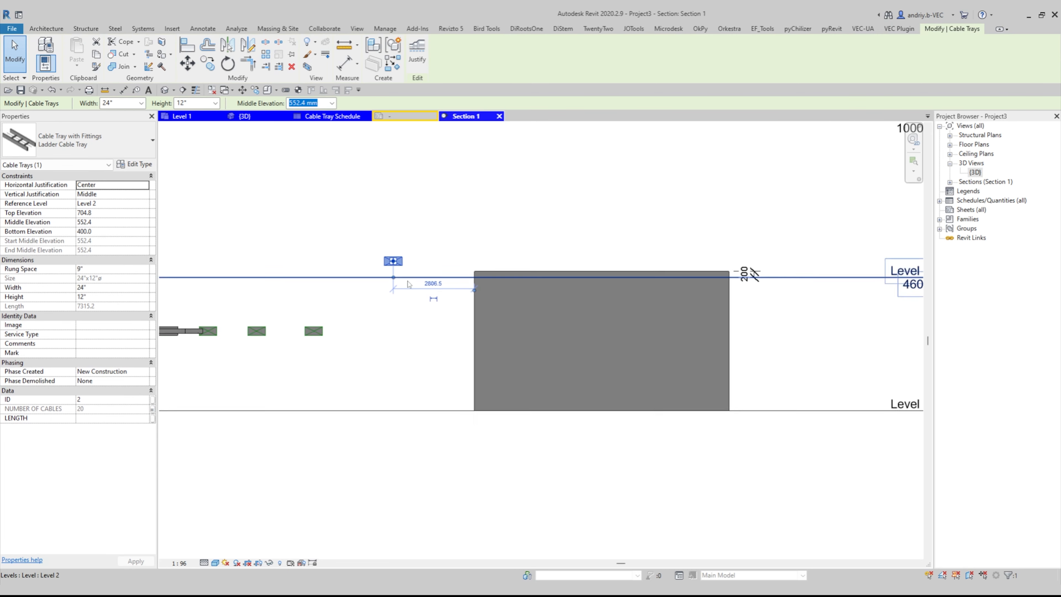
scroll(416, 273, up, 1)
middle_drag(432, 260, 364, 274)
scroll(364, 273, down, 1)
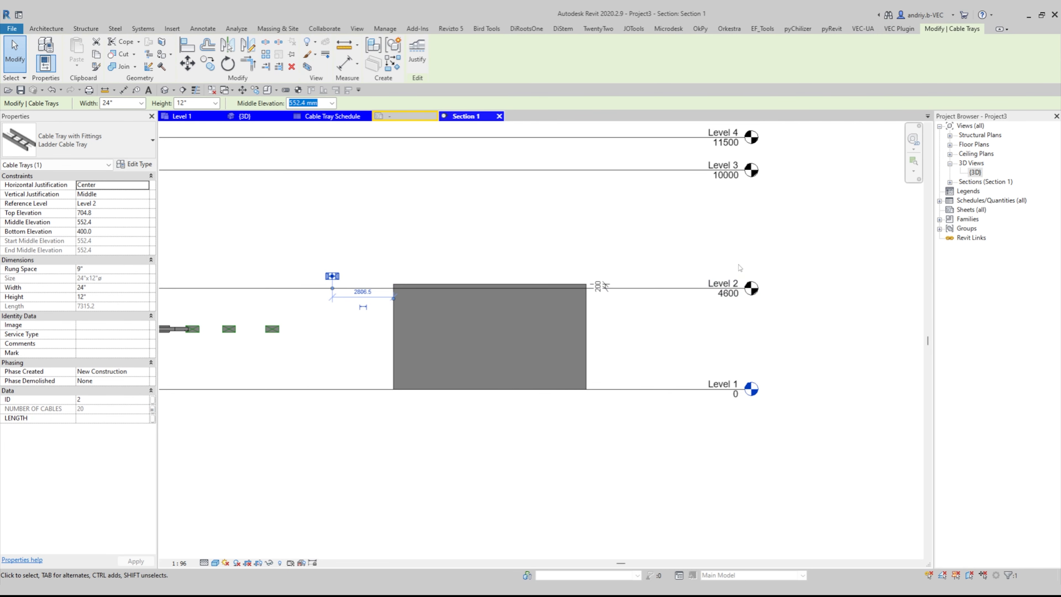
middle_drag(474, 297, 508, 299)
scroll(374, 311, up, 1)
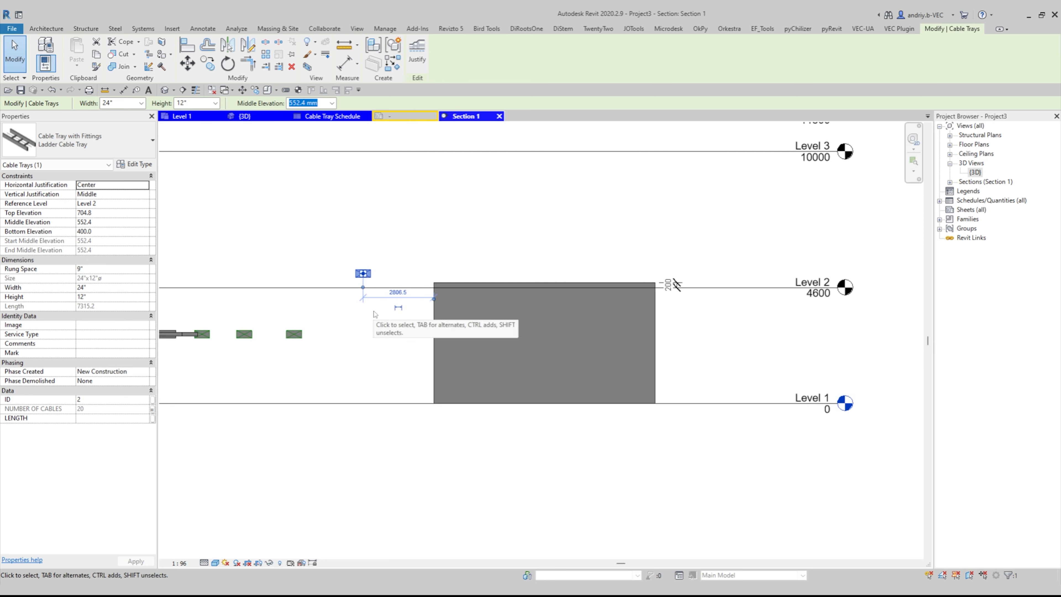
Change the upper cable tray's Reference Level to Level 1 and set its Bottom Elevation to 4800
click(144, 204)
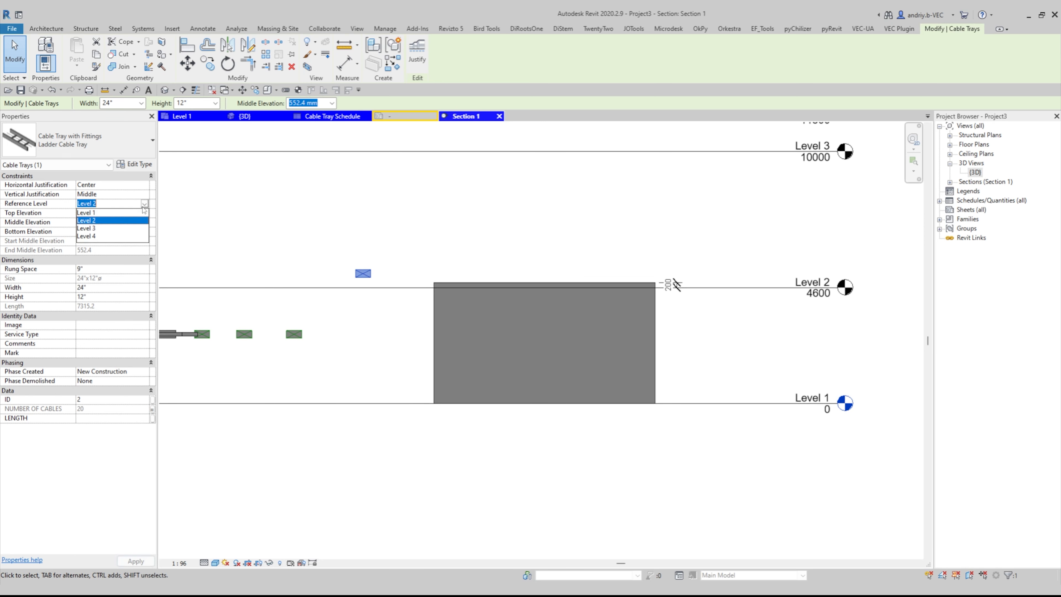
click(109, 213)
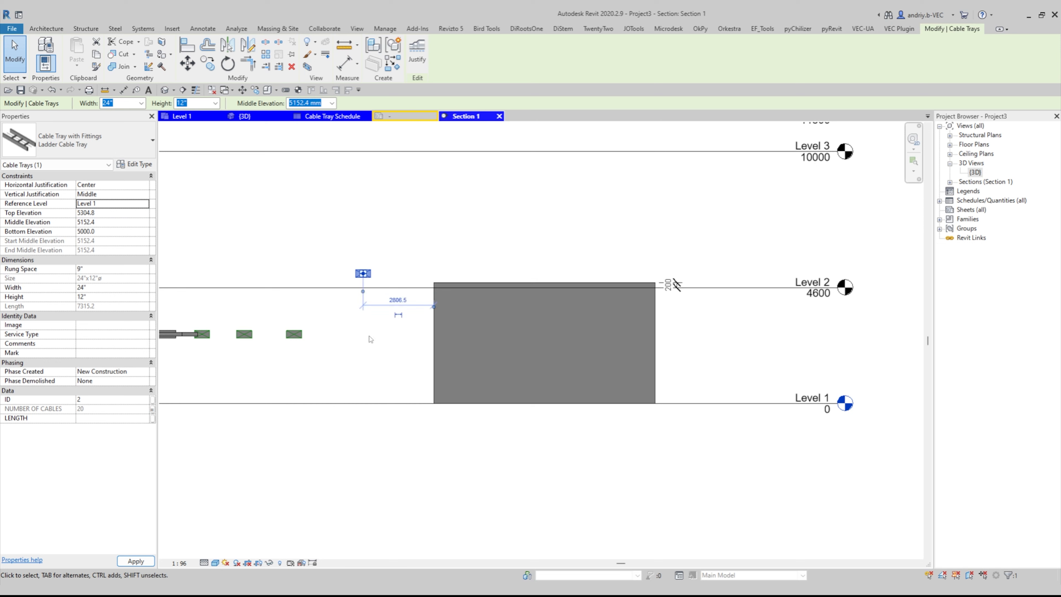
click(104, 232)
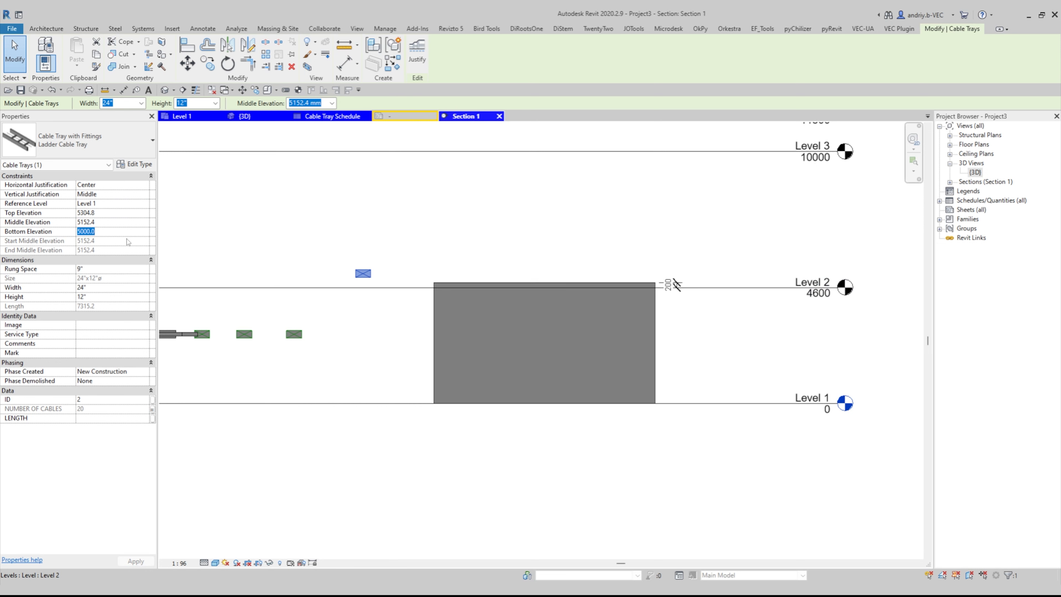
text(4800)
click(409, 358)
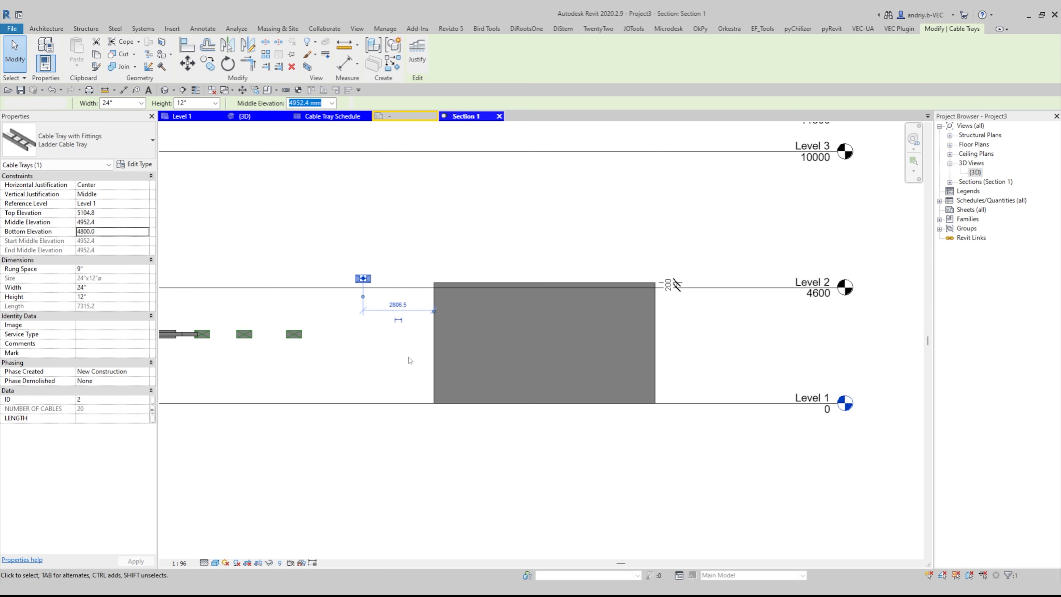
click(406, 288)
scroll(387, 291, up, 3)
key(Escape)
key(d)
key(i)
key(Escape)
scroll(372, 291, down, 2)
click(357, 279)
scroll(356, 279, down, 2)
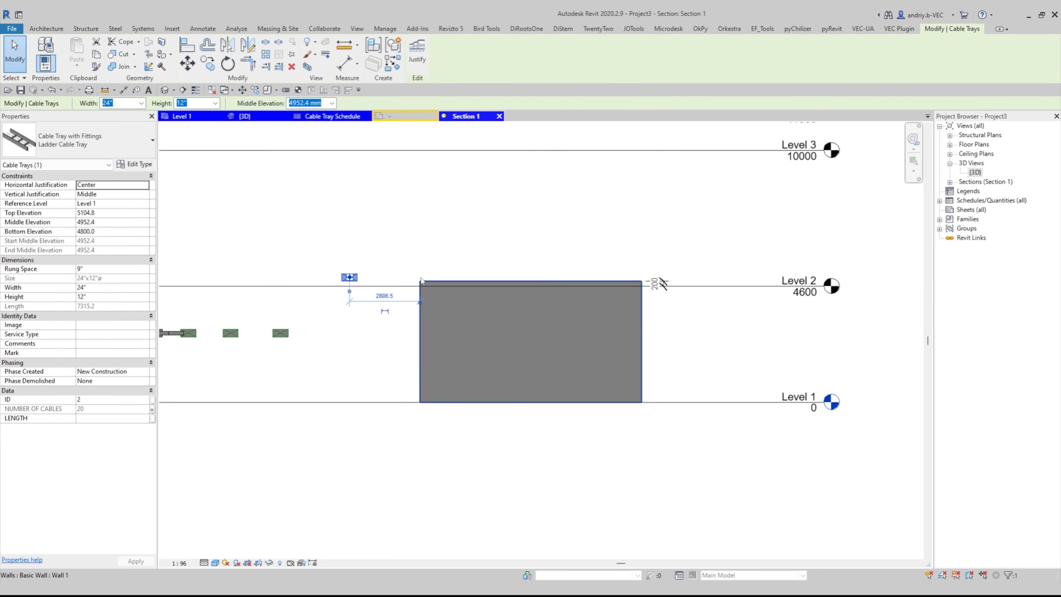
key(Escape)
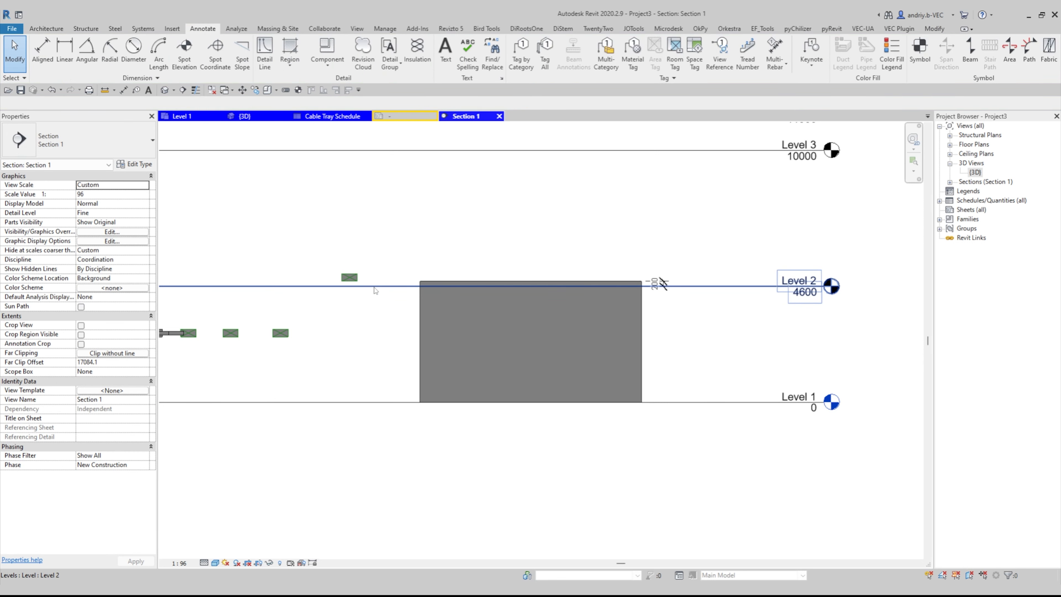
Set the elevation of Level 2 to 5000
click(376, 287)
click(803, 292)
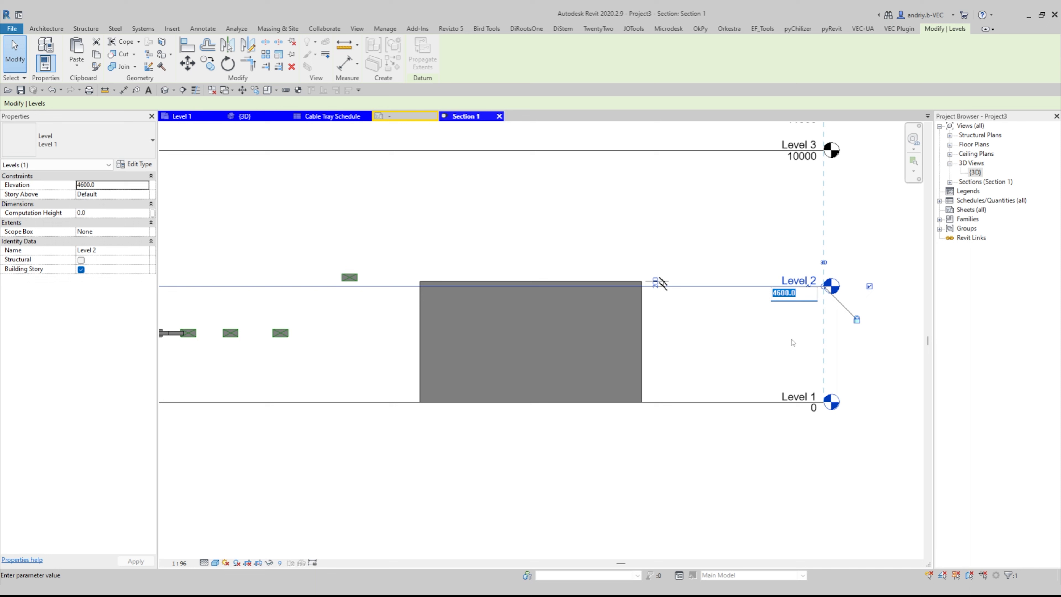
text(5000)
key(Return)
key(Escape)
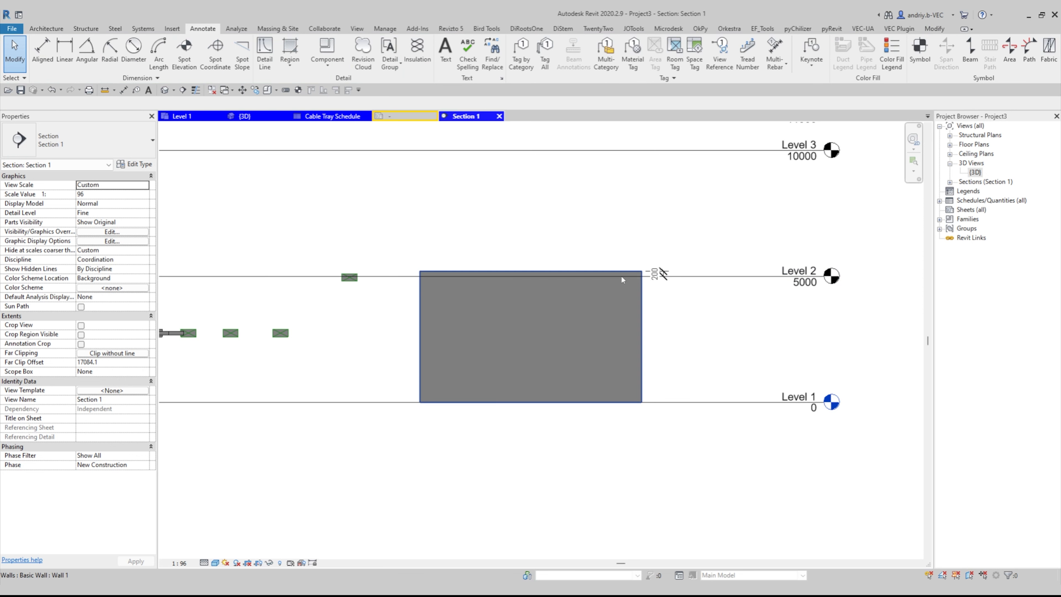
Set the upper cable tray's Reference Level to Level 2 and its Bottom Elevation to 600
click(429, 295)
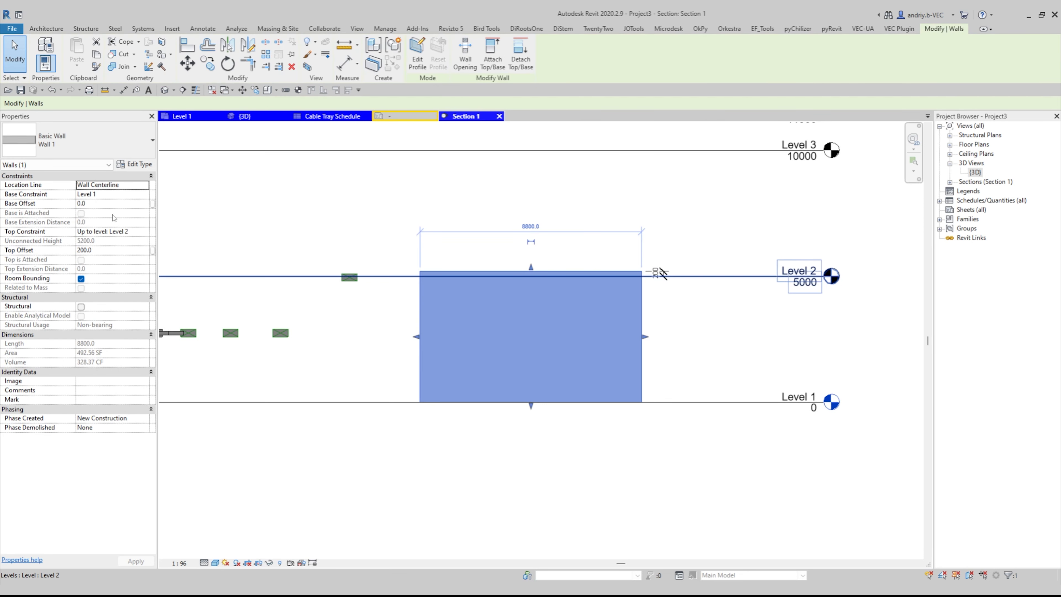
click(350, 277)
click(112, 232)
text(600)
scroll(424, 251, up, 1)
middle_drag(423, 251, 393, 269)
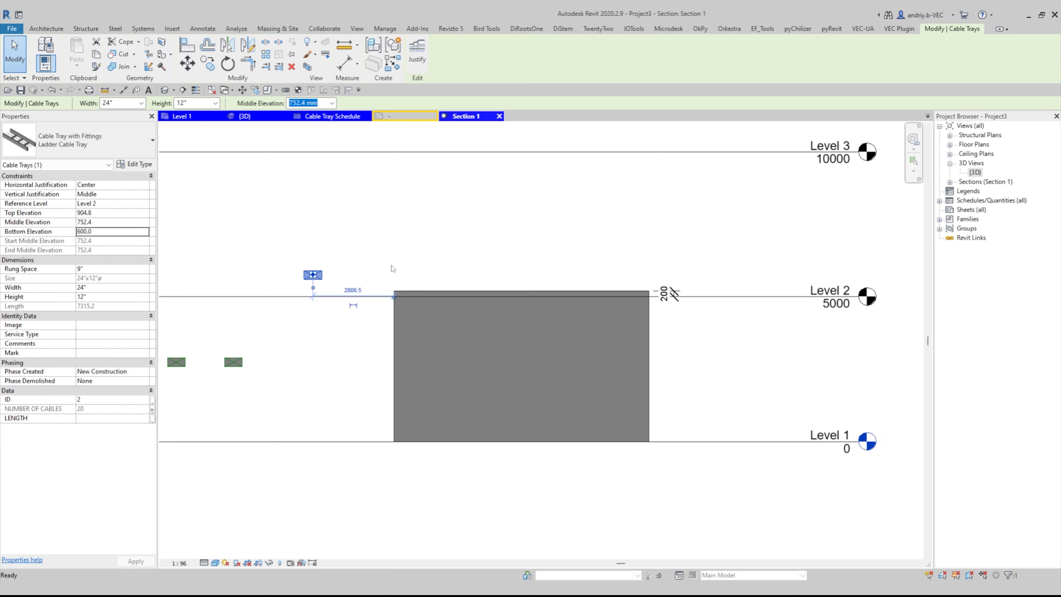
Set the elevation of Level 2 back to 4600
double_click(830, 305)
text(4600)
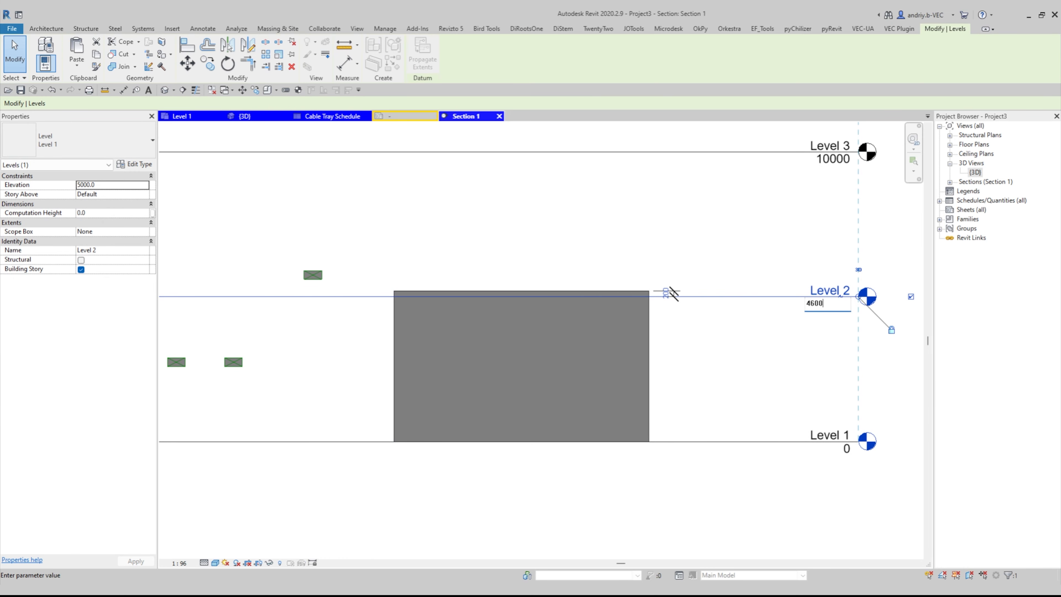
key(Return)
click(482, 249)
scroll(530, 295, down, 2)
scroll(537, 309, up, 1)
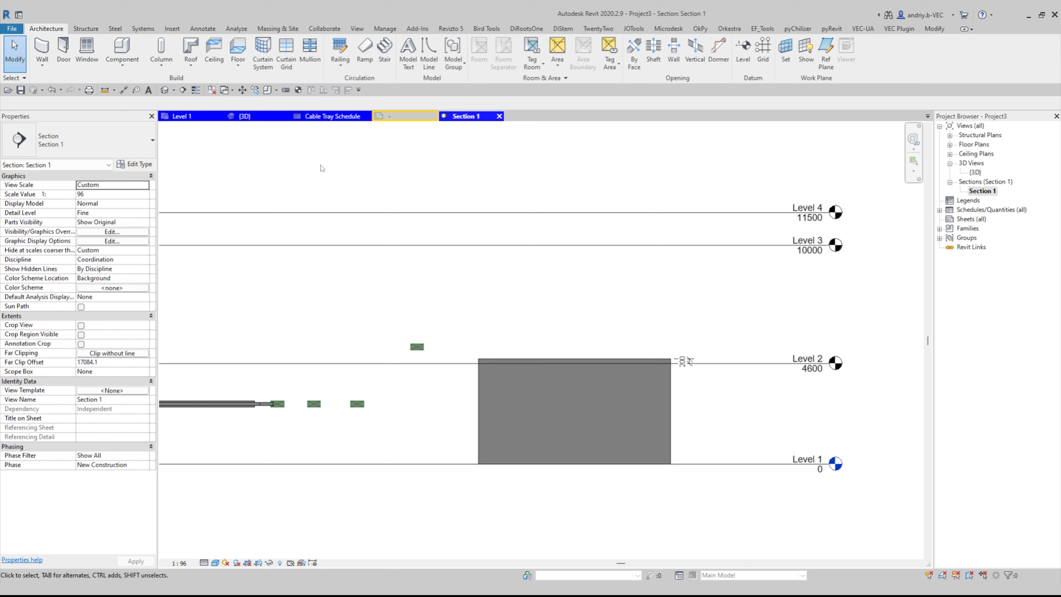
Switch to the {3D} view and turn on the display of the active work plane
click(253, 119)
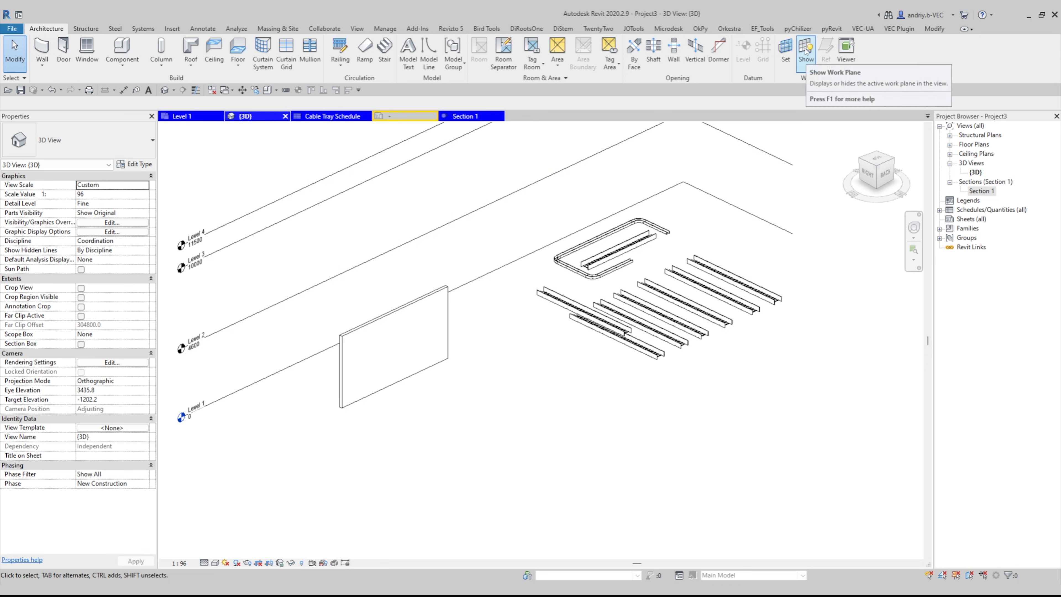
click(806, 51)
scroll(519, 366, down, 2)
shift+middle_drag(535, 365, 489, 386)
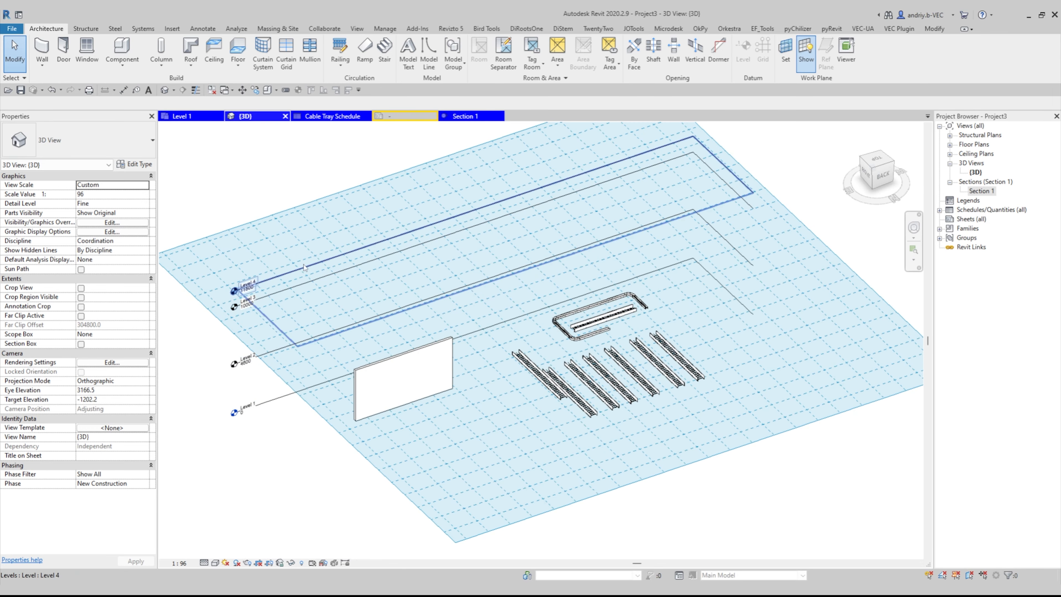
scroll(309, 272, down, 2)
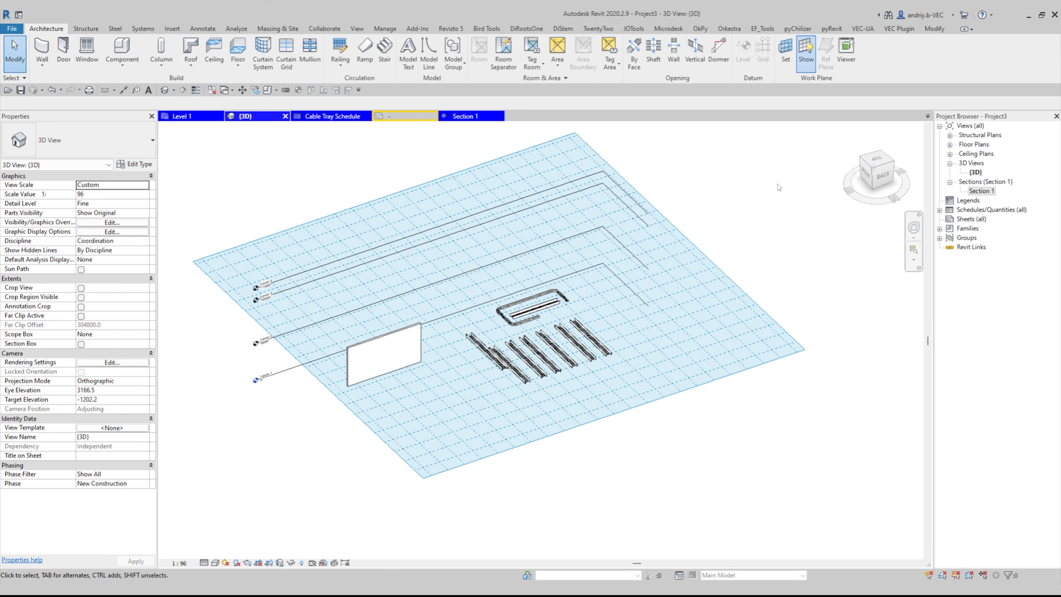
Set a new work plane with the Pick a plane option, using the wall's face
click(786, 47)
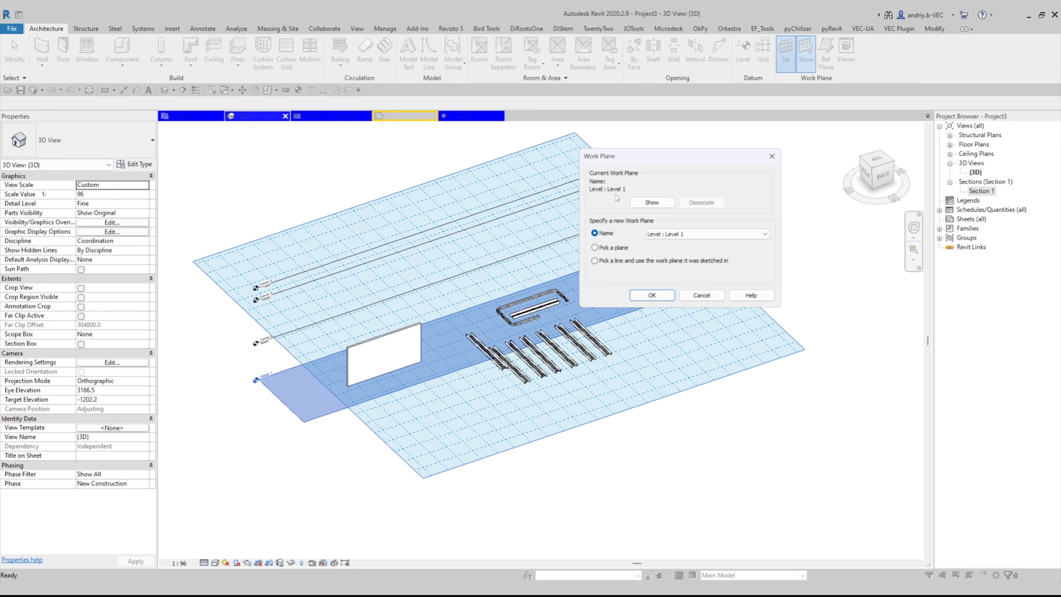
click(595, 248)
click(652, 295)
click(386, 354)
Stretch the displayed work plane grid on all sides so it extends beyond the wall's edges
scroll(387, 356, up, 3)
click(544, 301)
drag(463, 263, 463, 213)
drag(381, 299, 305, 317)
drag(622, 254, 622, 254)
drag(463, 348, 463, 410)
middle_drag(553, 370, 525, 385)
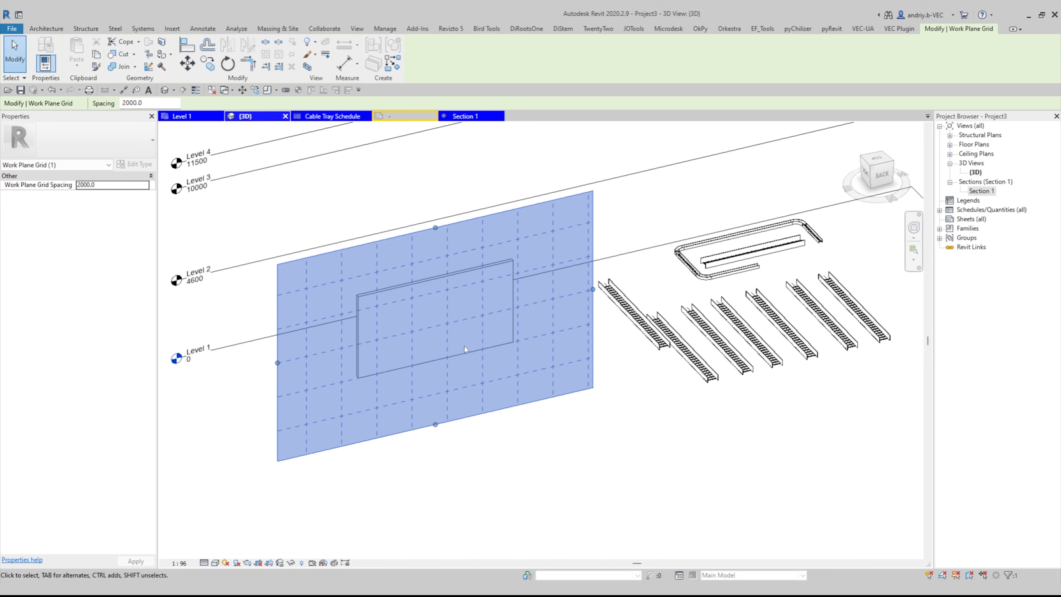
scroll(446, 358, down, 2)
key(Escape)
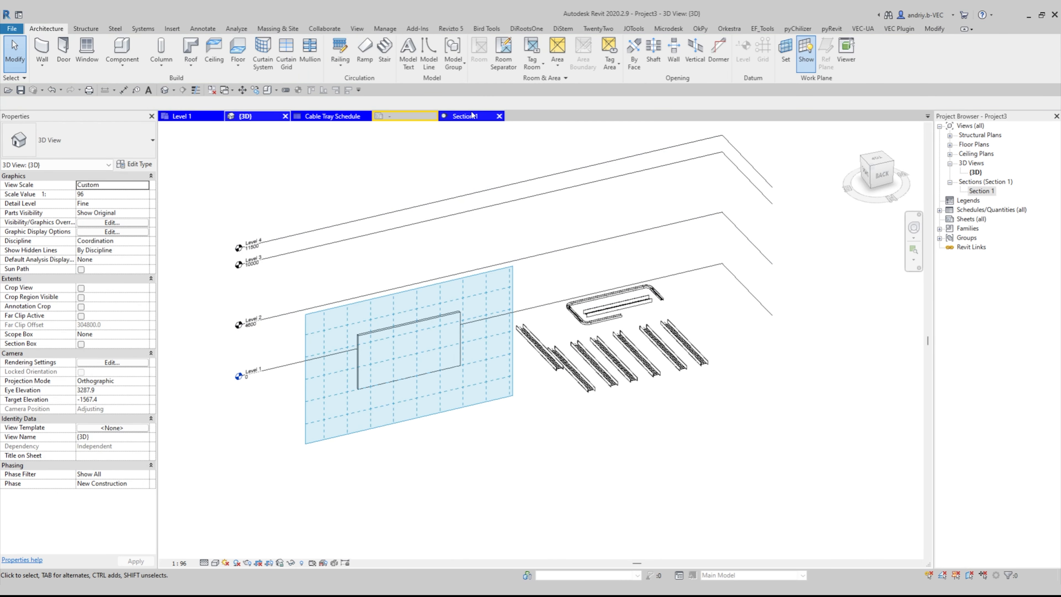
Draw a stepped chain of five model lines on the wall's work plane beyond the wall, with vertical segments about 5700 mm long
scroll(444, 347, up, 3)
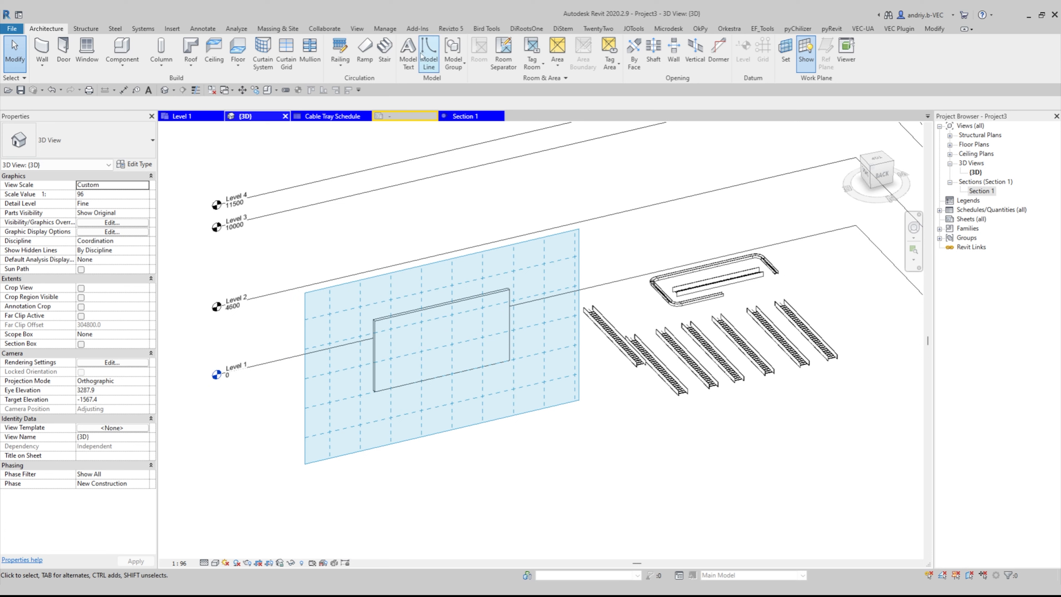
click(431, 49)
mouse_move(629, 242)
middle_down()
mouse_move(519, 251)
mouse_move(505, 241)
middle_up()
click(506, 241)
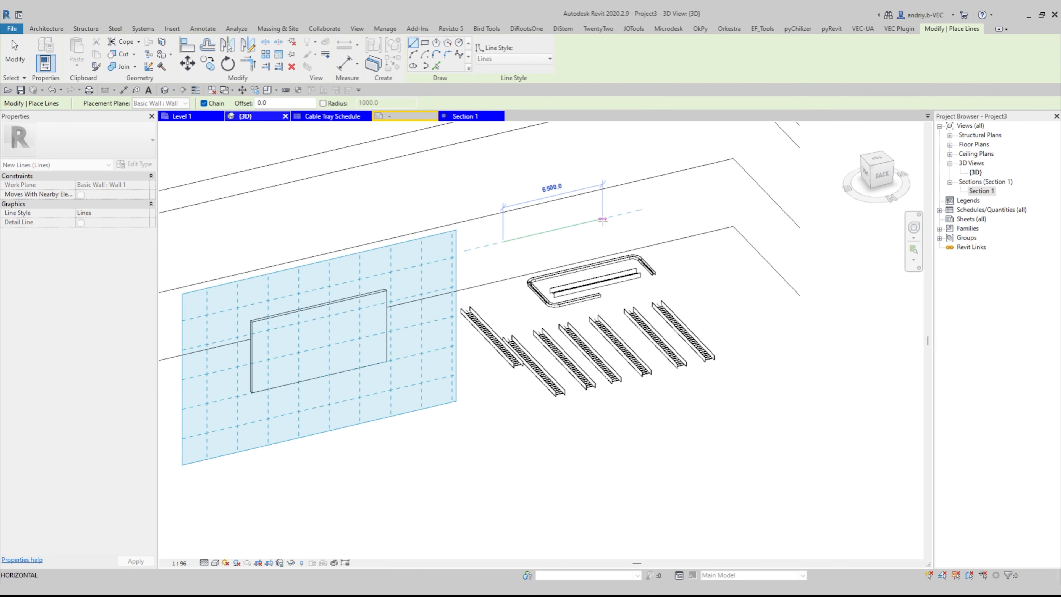
click(626, 213)
click(626, 296)
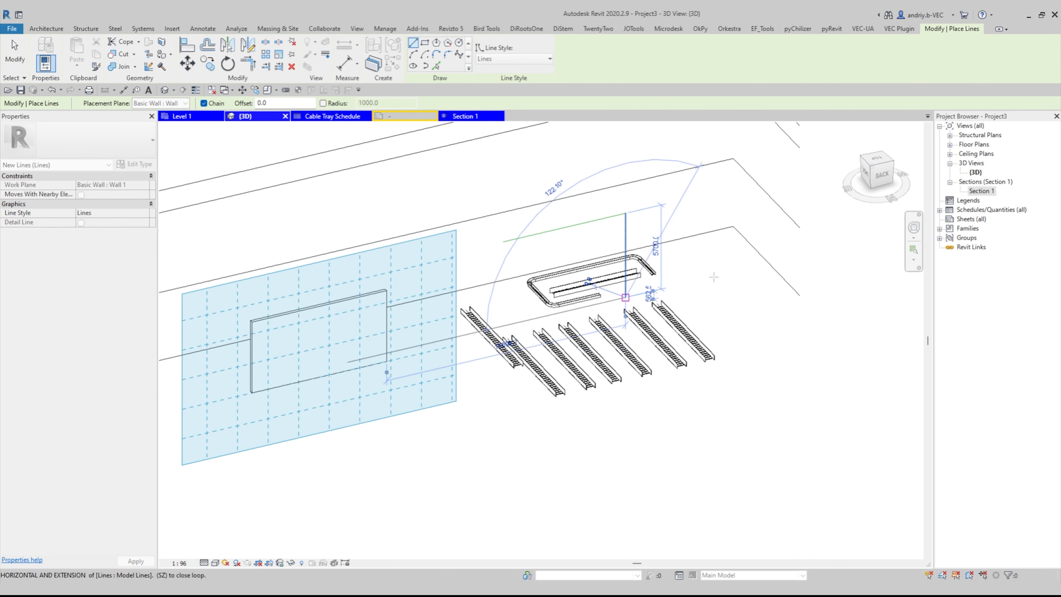
click(728, 274)
click(728, 189)
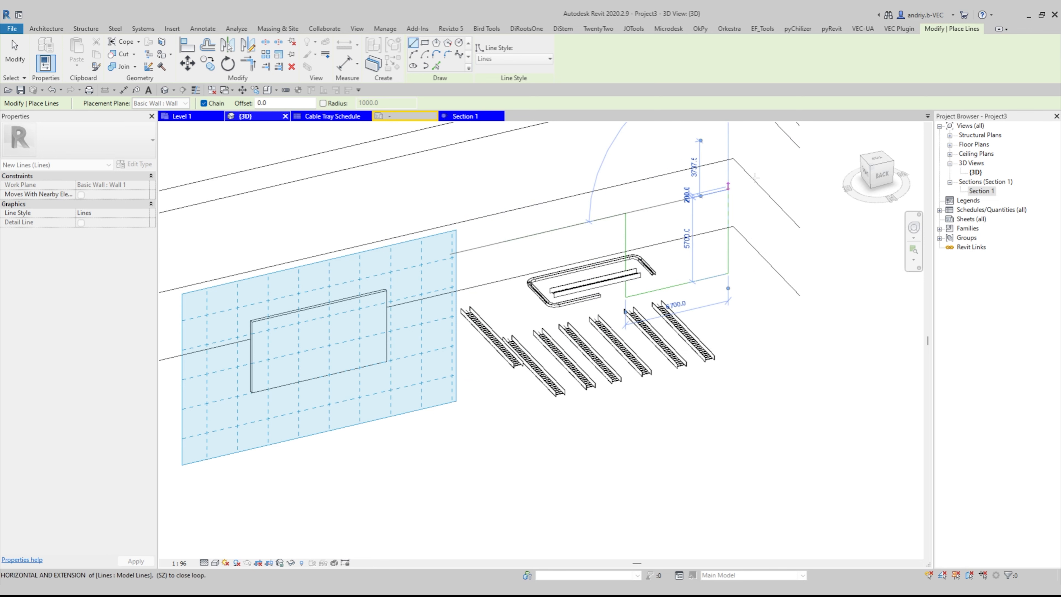
click(798, 172)
key(Escape)
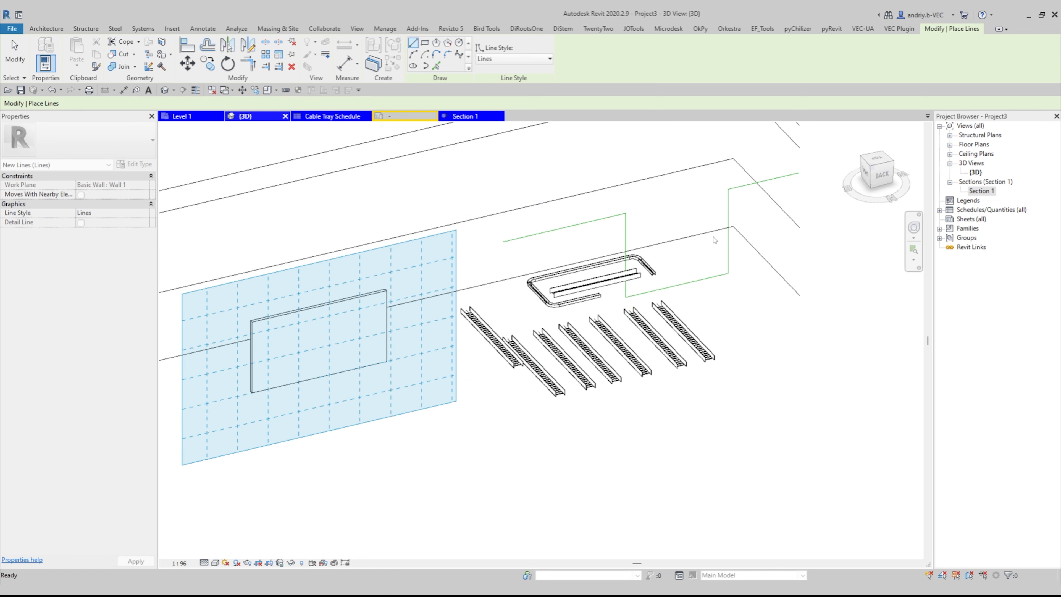
Stretch the wall's work plane grid sideways so it covers the model lines drawn beyond the wall
key(Escape)
click(457, 309)
scroll(463, 308, down, 1)
drag(458, 307, 772, 236)
click(698, 256)
shift+middle_drag(687, 263, 668, 247)
middle_drag(466, 277, 445, 266)
Draw a closed rectangle of model lines about 5700 mm long on the wall's face
scroll(462, 273, up, 2)
click(432, 63)
scroll(456, 326, down, 3)
mouse_move(456, 327)
middle_down()
mouse_move(447, 288)
mouse_move(450, 313)
mouse_move(469, 328)
middle_up()
scroll(450, 313, down, 1)
scroll(327, 299, up, 4)
scroll(329, 277, down, 2)
middle_drag(369, 317, 305, 303)
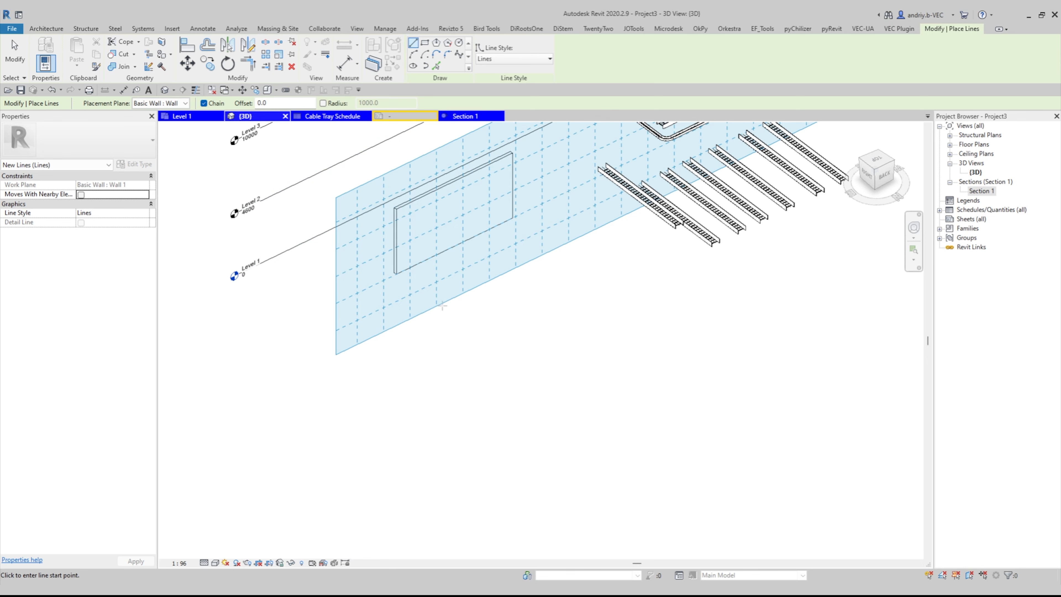
click(420, 247)
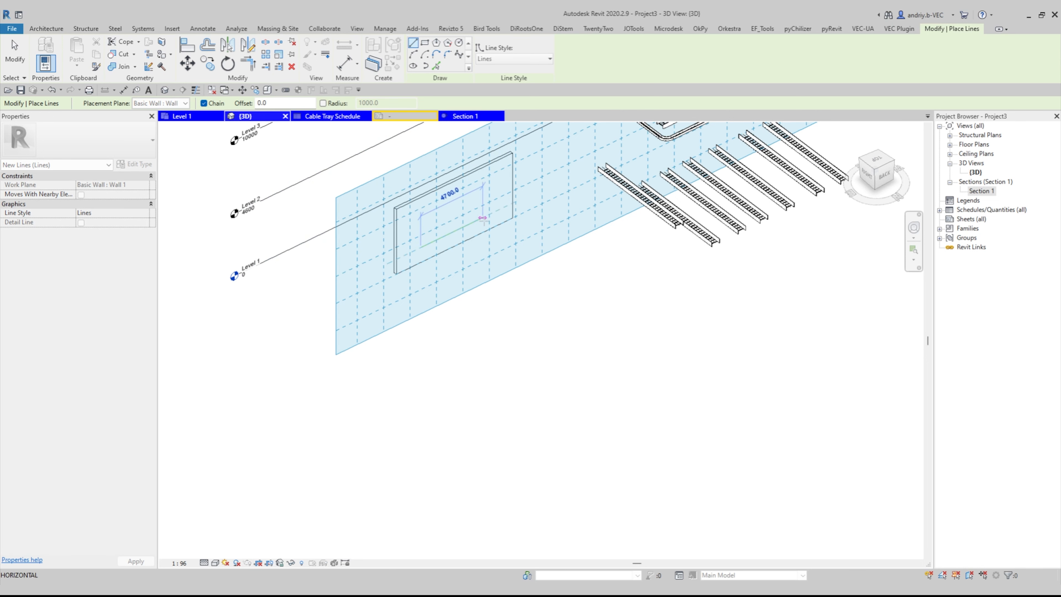
scroll(500, 252, up, 2)
click(500, 252)
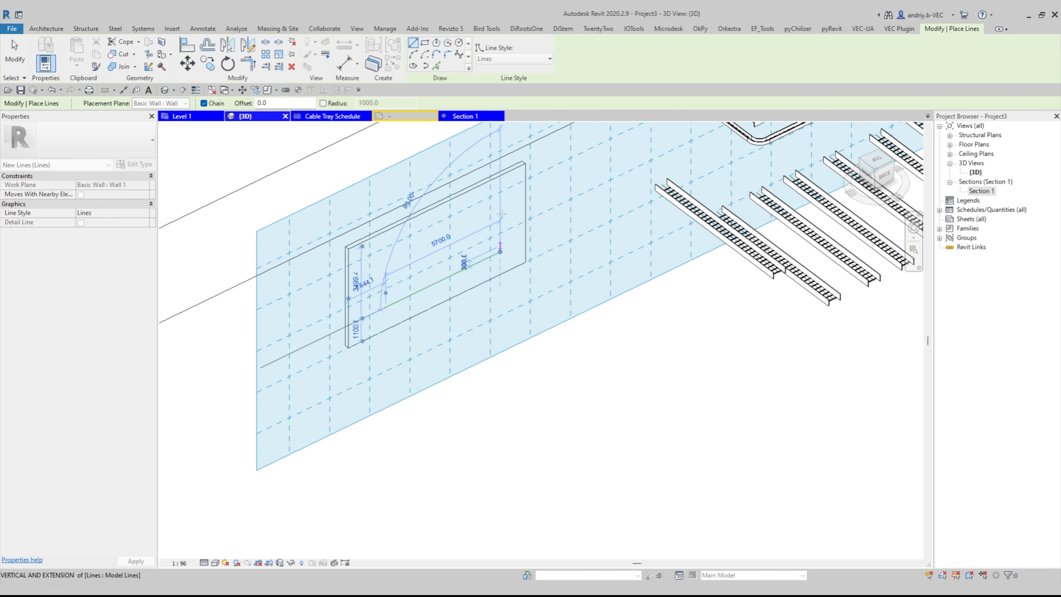
click(500, 205)
click(386, 261)
click(386, 307)
key(Escape)
key(Escape)
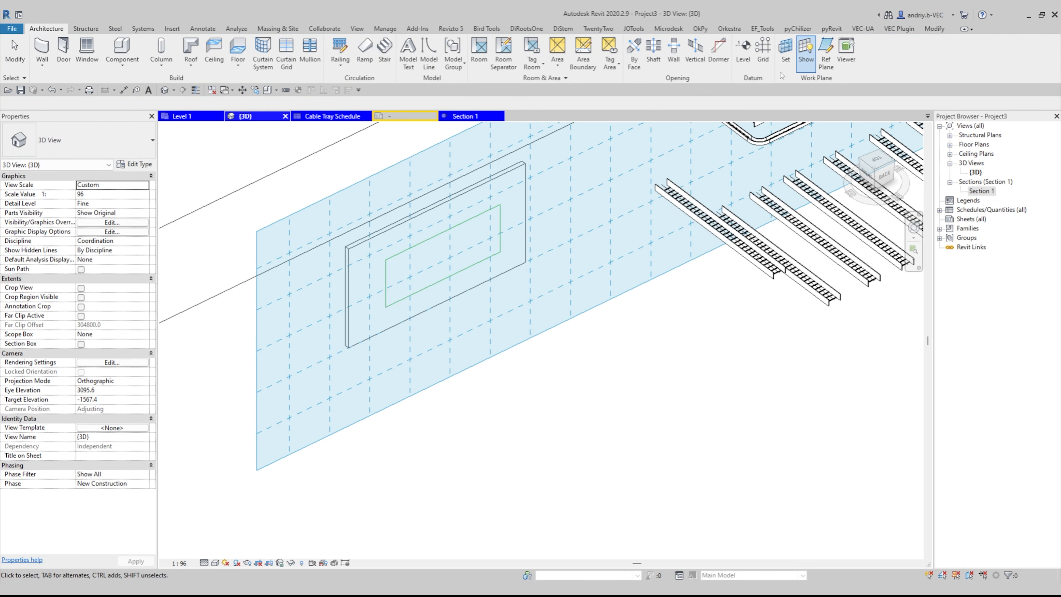
Set the active work plane by name to Level : Level 1
click(786, 69)
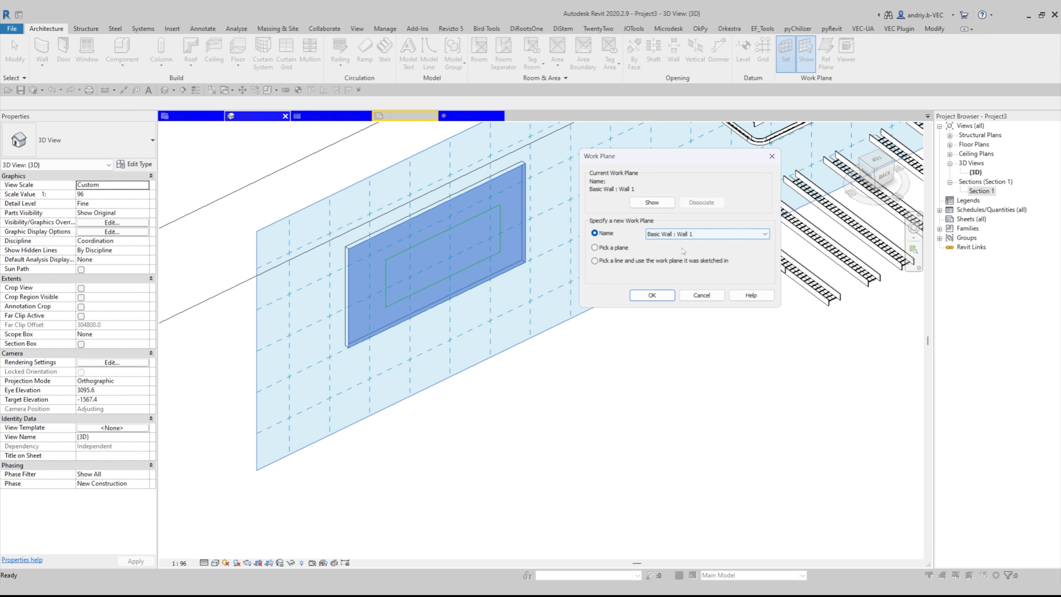
click(759, 234)
click(694, 251)
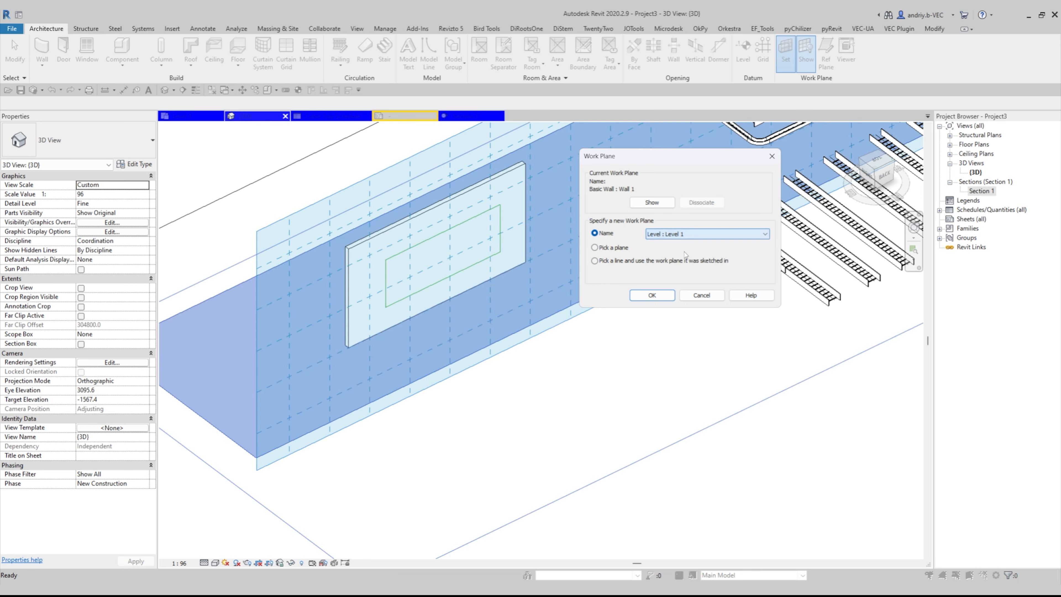
click(653, 295)
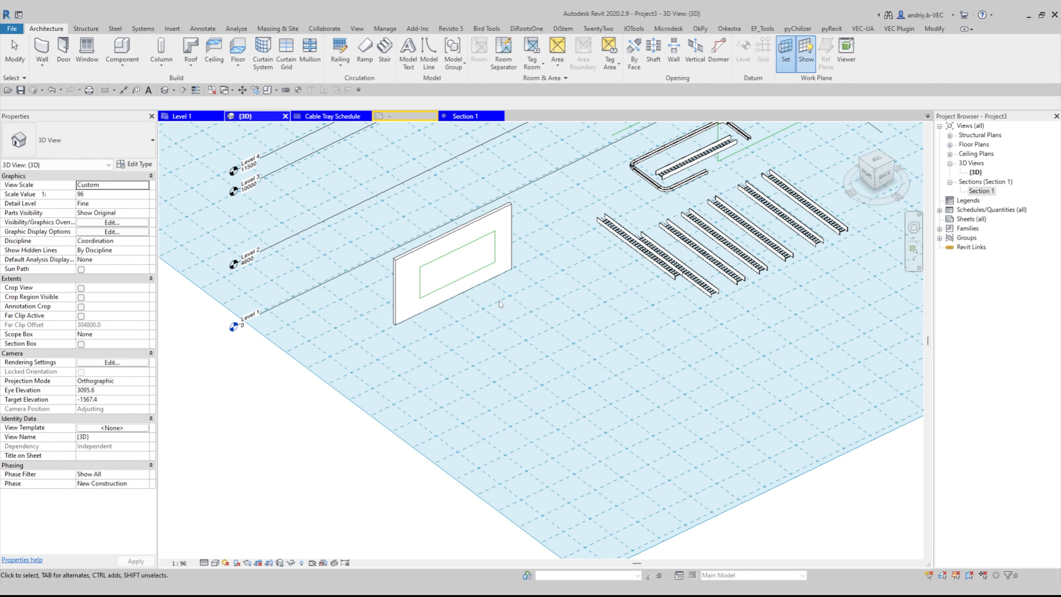
Draw a zigzag chain of six model lines on the Level 1 work plane in front of the wall
click(429, 53)
click(430, 353)
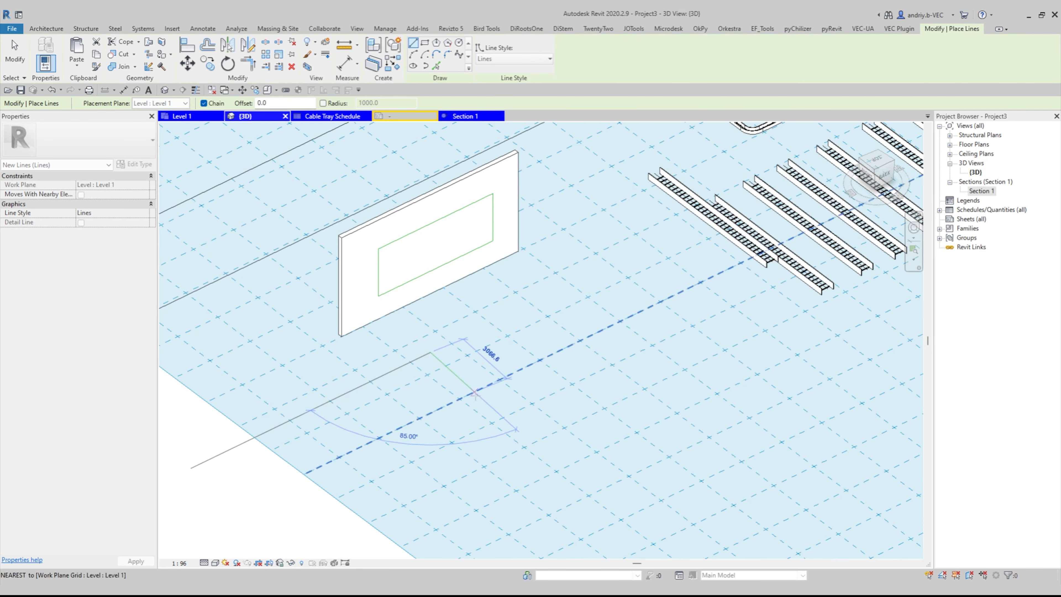
click(497, 411)
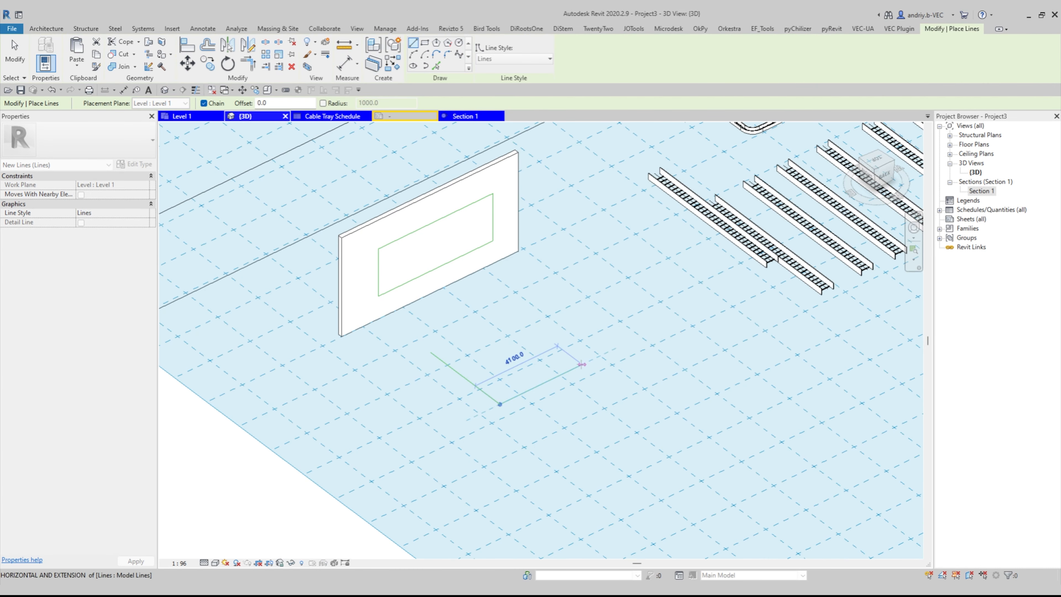
click(543, 336)
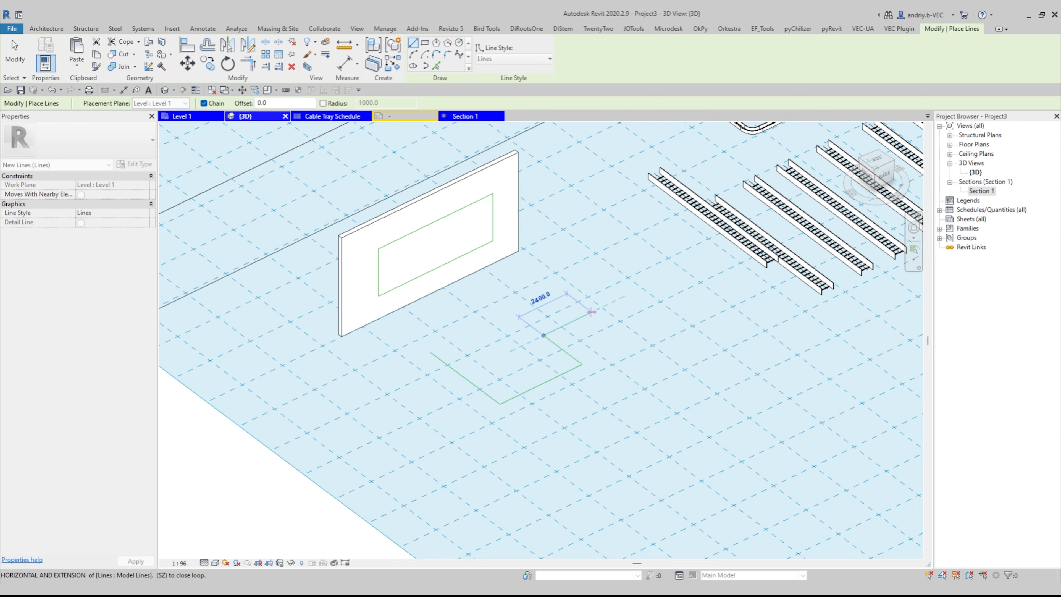
click(626, 295)
click(659, 321)
click(606, 347)
key(Escape)
key(Escape)
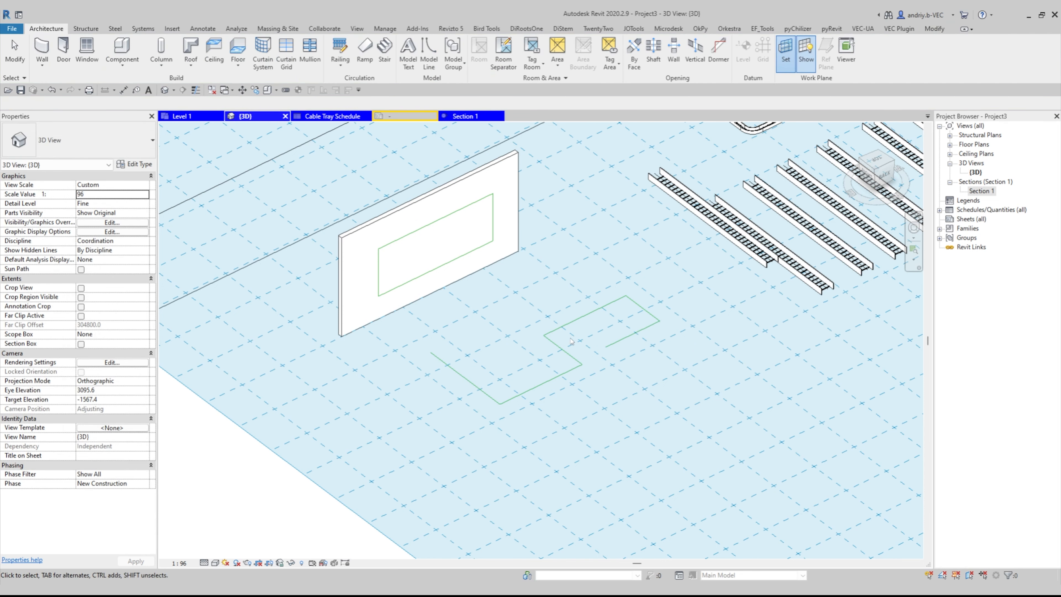
Examine the work plane property of one of the zigzag model lines on the ground
scroll(554, 336, down, 1)
middle_drag(558, 312, 542, 322)
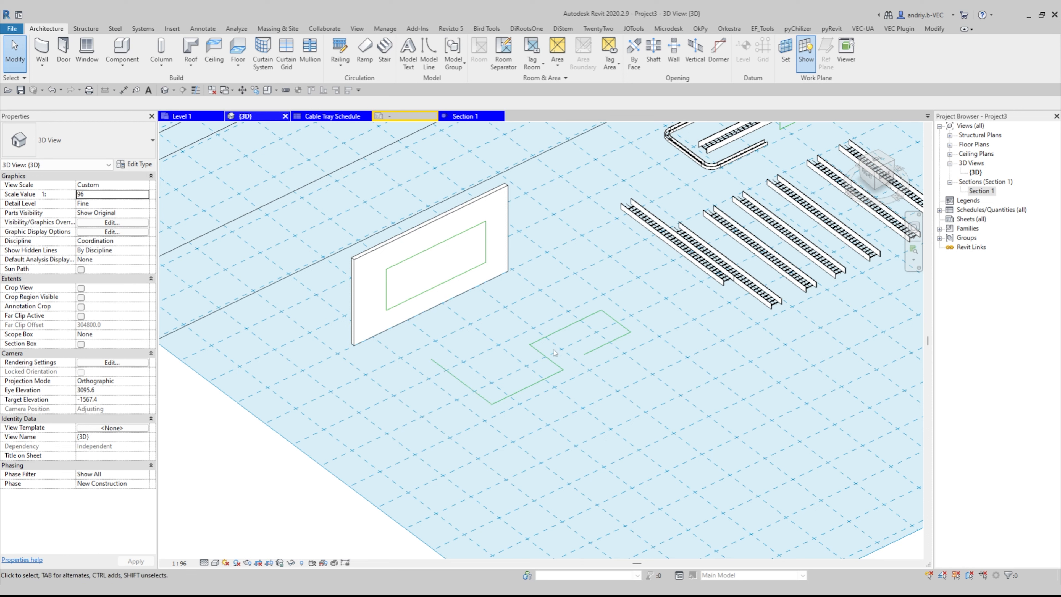
click(547, 336)
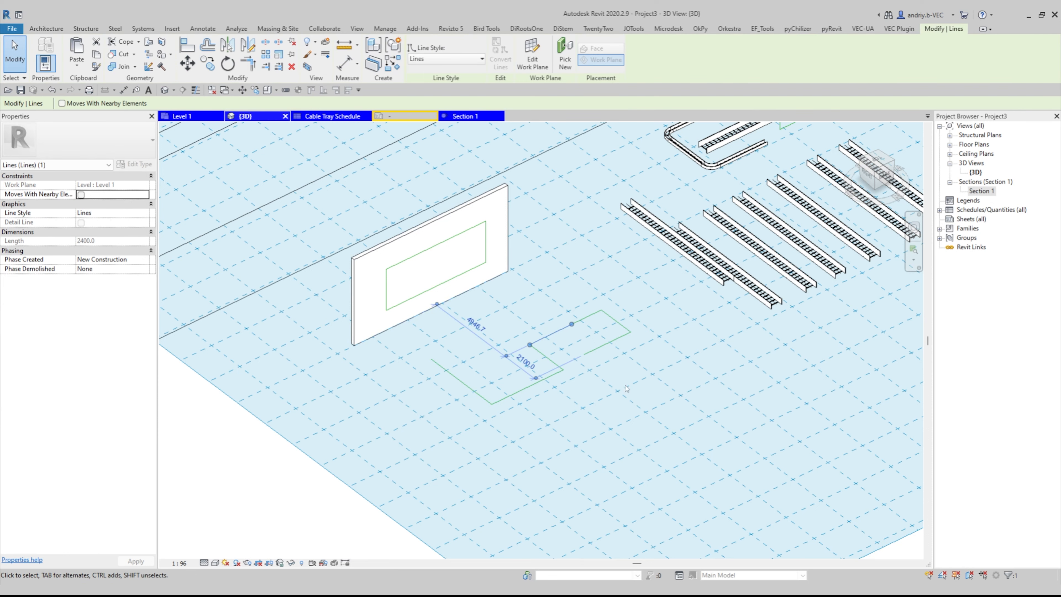
key(Escape)
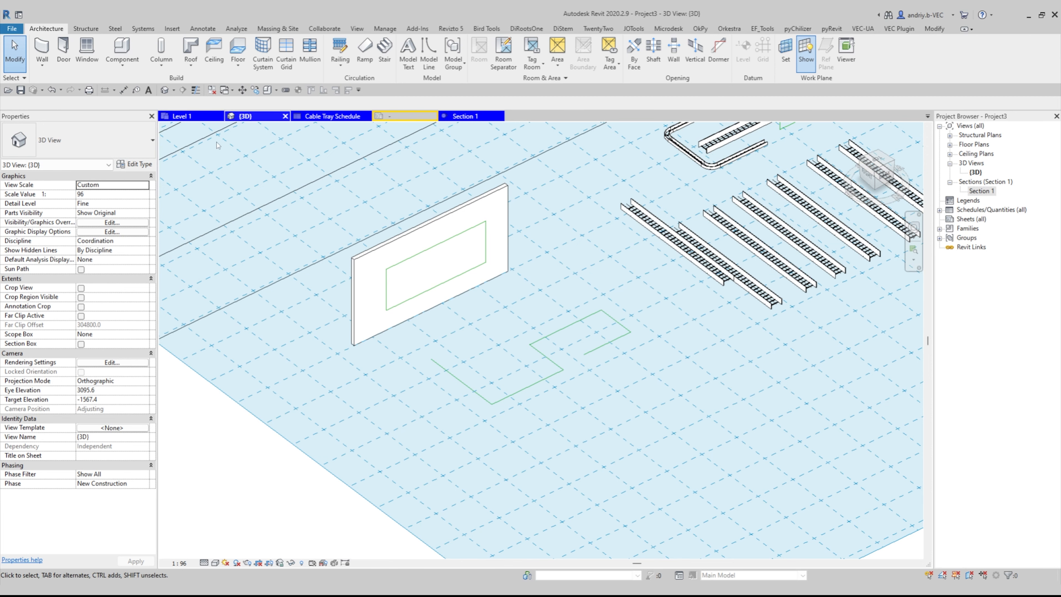
Switch to the Level 1 floor plan and bring the cable trays and model lines into view
click(182, 115)
scroll(504, 312, down, 3)
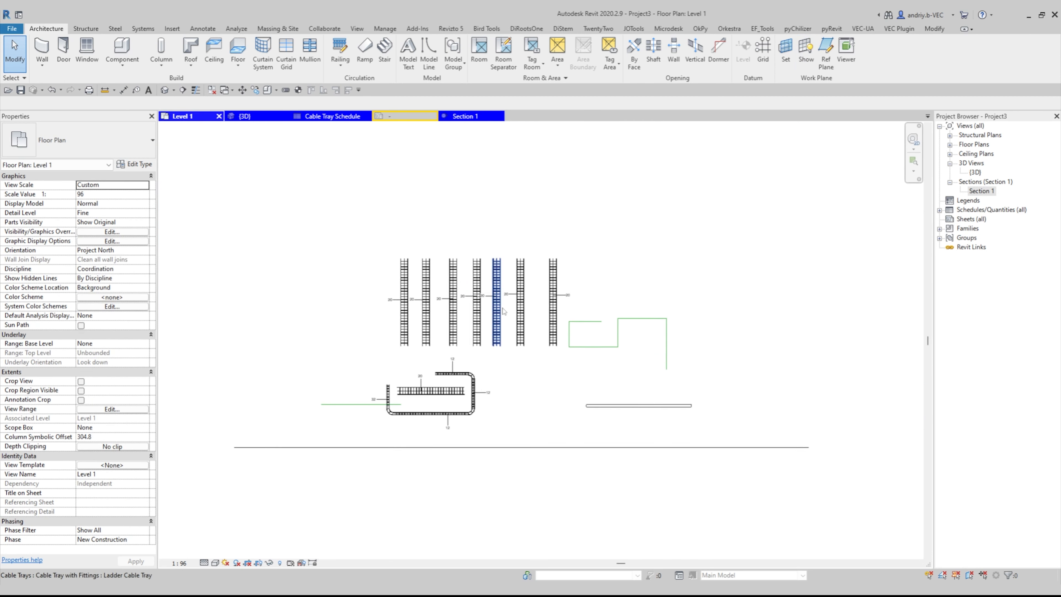
scroll(485, 368, up, 3)
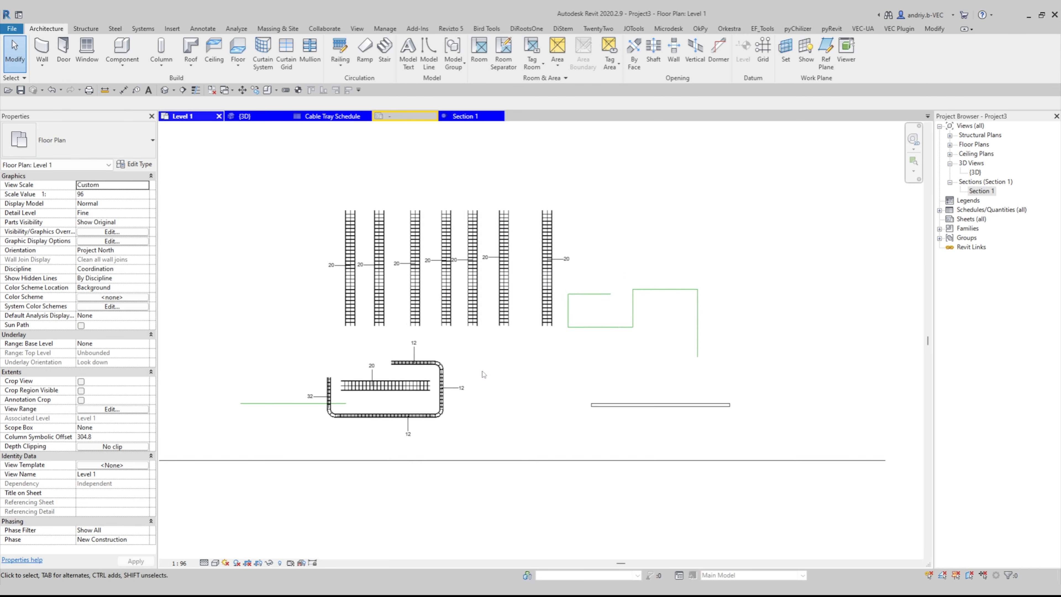
scroll(484, 374, up, 1)
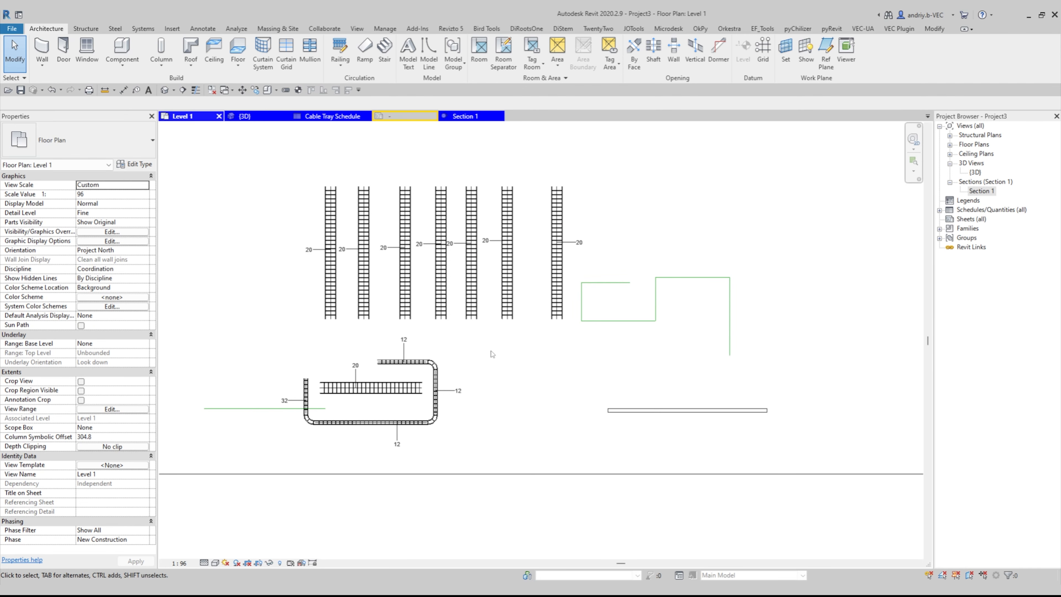
middle_drag(491, 351, 502, 393)
middle_drag(609, 325, 529, 360)
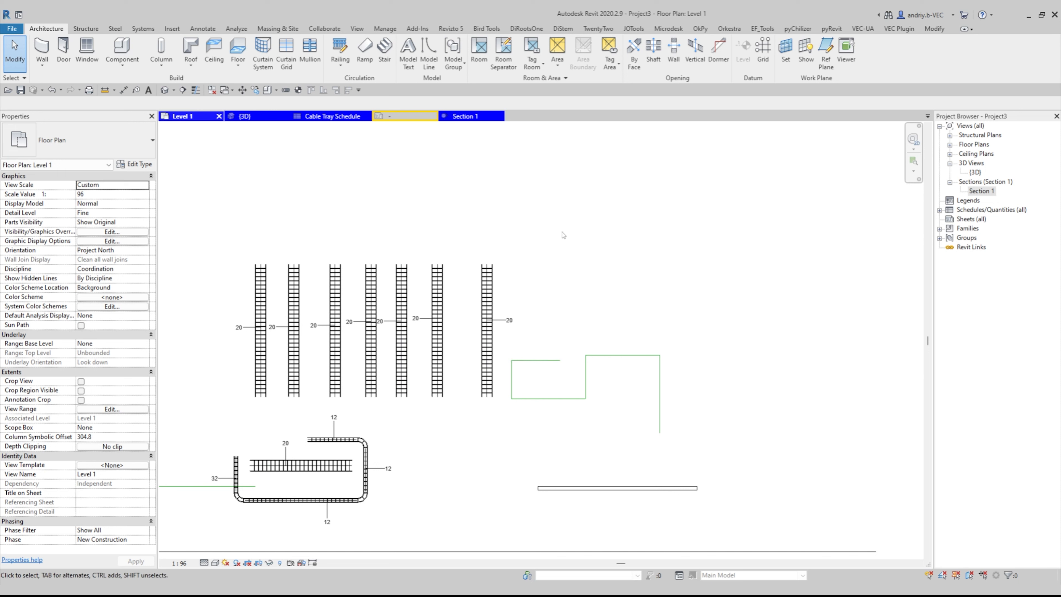
click(255, 90)
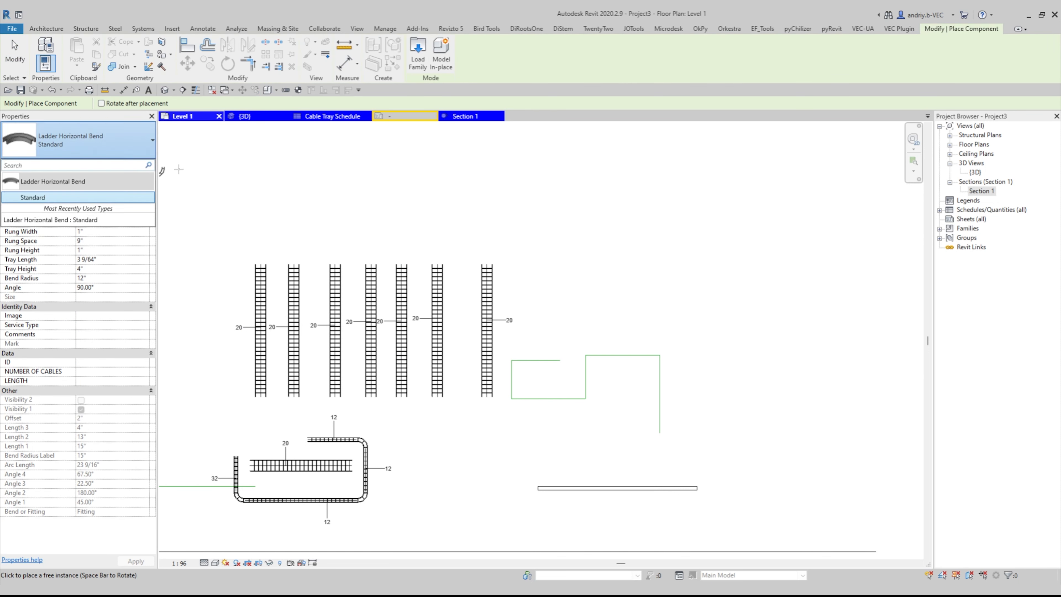
key(Escape)
key(Escape)
Delete the three horizontal bends connecting the segments of the looped cable tray run
mouse_move(540, 282)
middle_down()
mouse_move(521, 292)
mouse_move(536, 253)
mouse_move(542, 269)
middle_up()
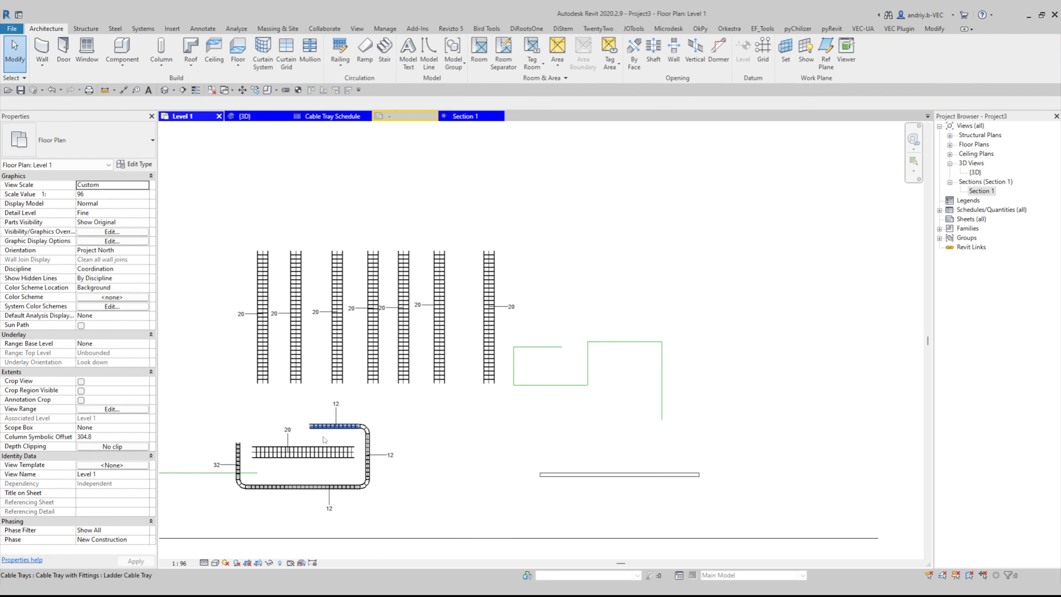
scroll(368, 434, up, 5)
click(364, 427)
scroll(420, 368, down, 5)
middle_drag(421, 368, 519, 286)
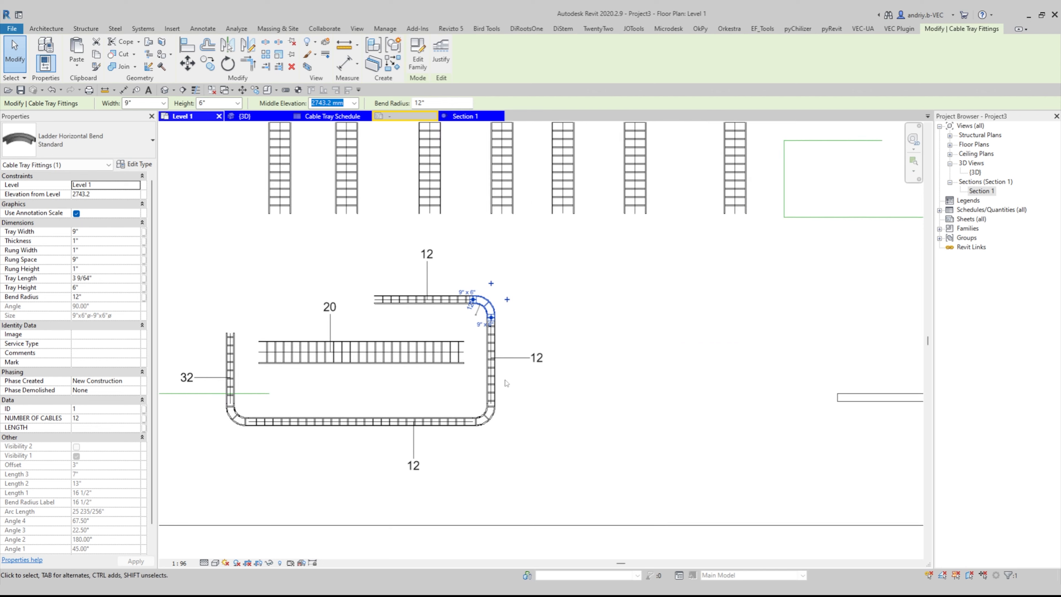
ctrl+click(487, 420)
ctrl+click(235, 418)
scroll(354, 402, down, 1)
scroll(355, 406, down, 1)
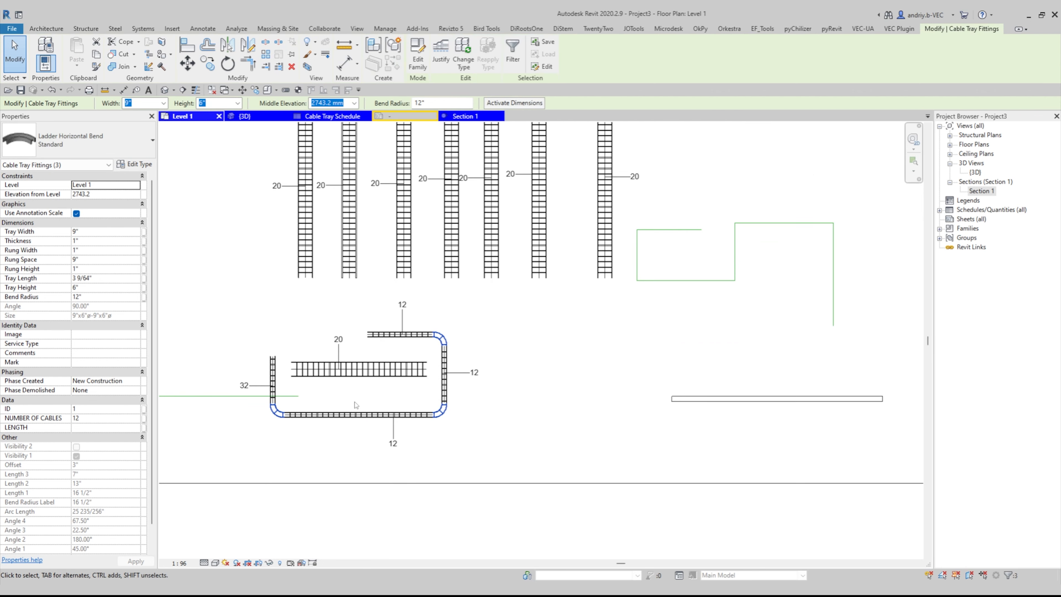
key(Delete)
Place six standard Ladder Horizontal Bend cable tray fittings in two rows of three in the empty area above the trays
scroll(366, 401, down, 2)
middle_drag(437, 288, 381, 381)
scroll(505, 294, up, 4)
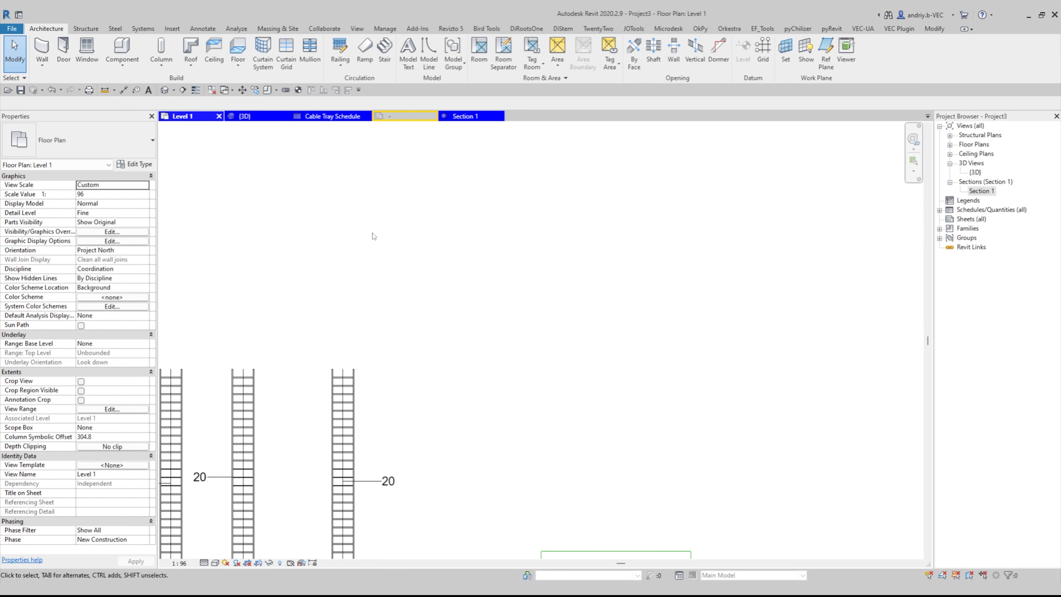
middle_drag(422, 290, 399, 262)
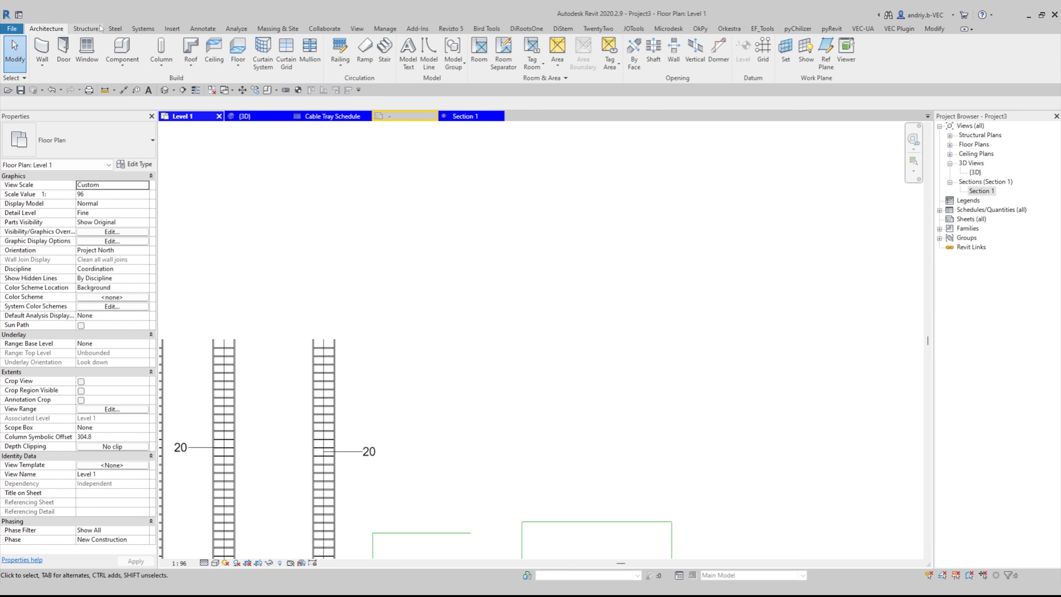
click(143, 28)
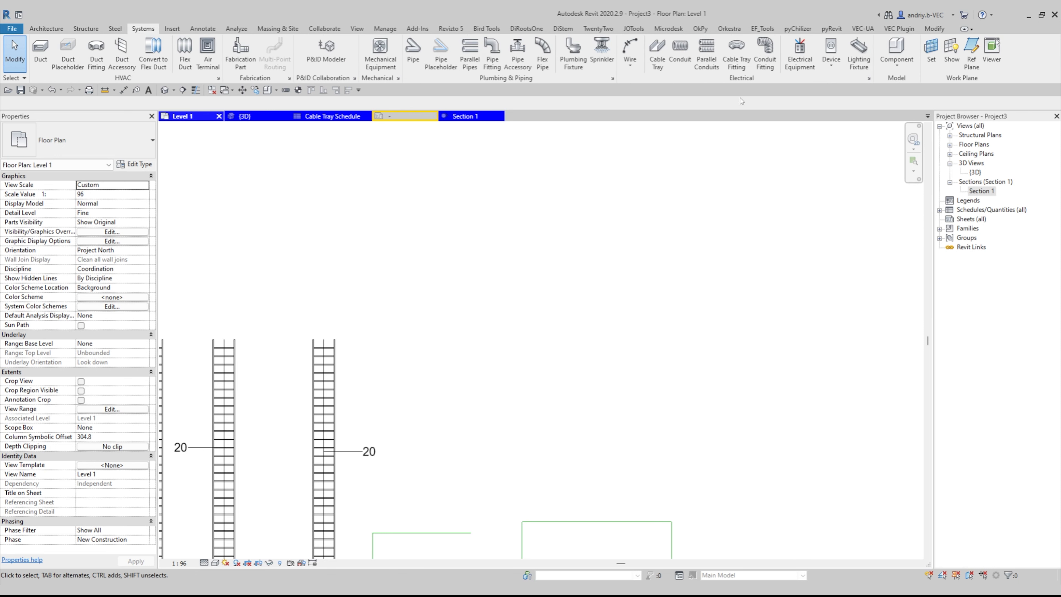
click(737, 59)
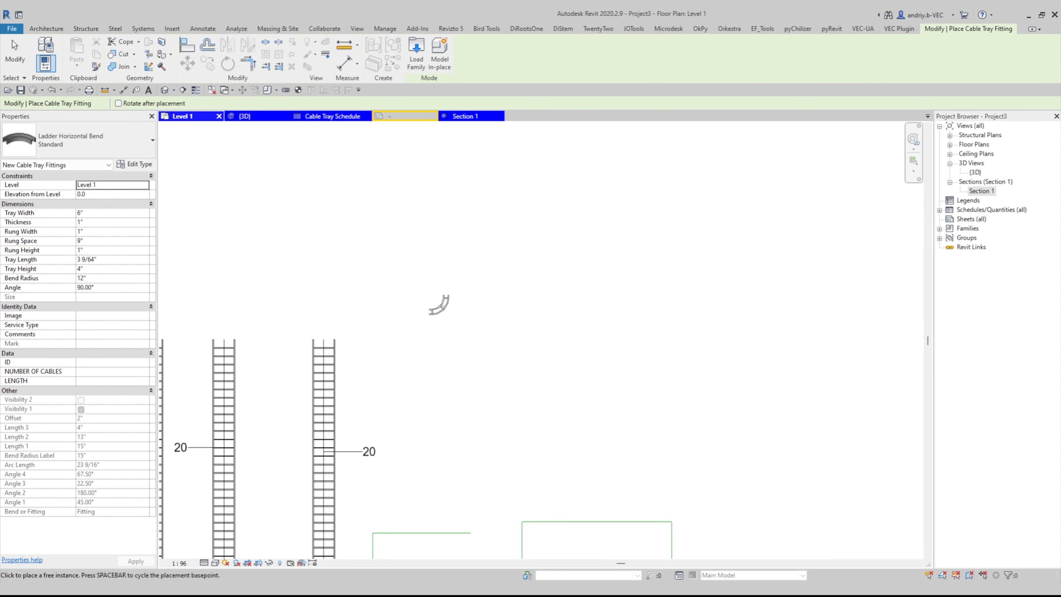
click(425, 266)
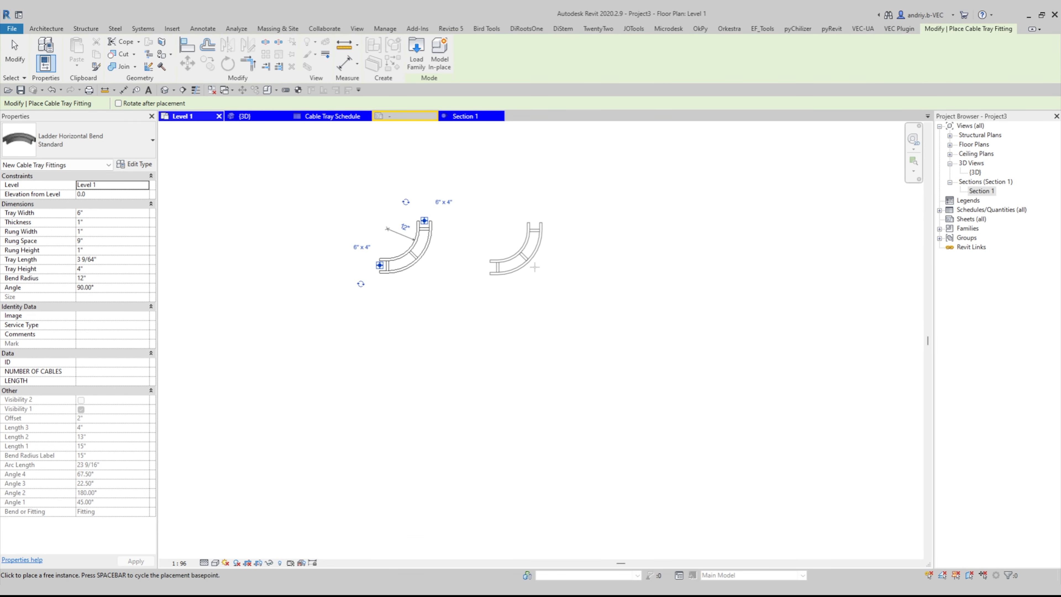
click(515, 264)
click(609, 263)
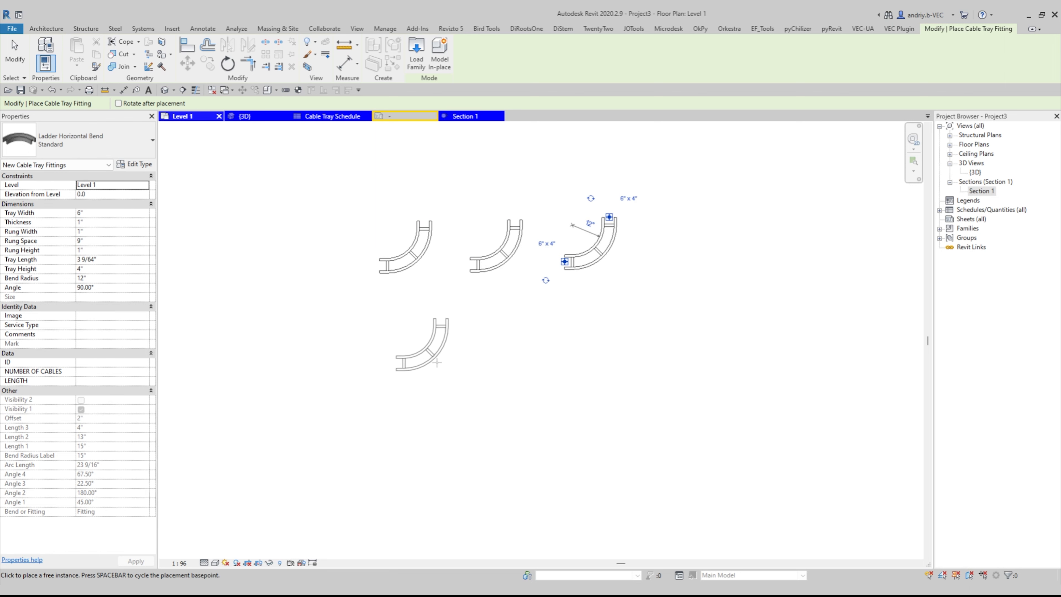
click(418, 391)
click(503, 387)
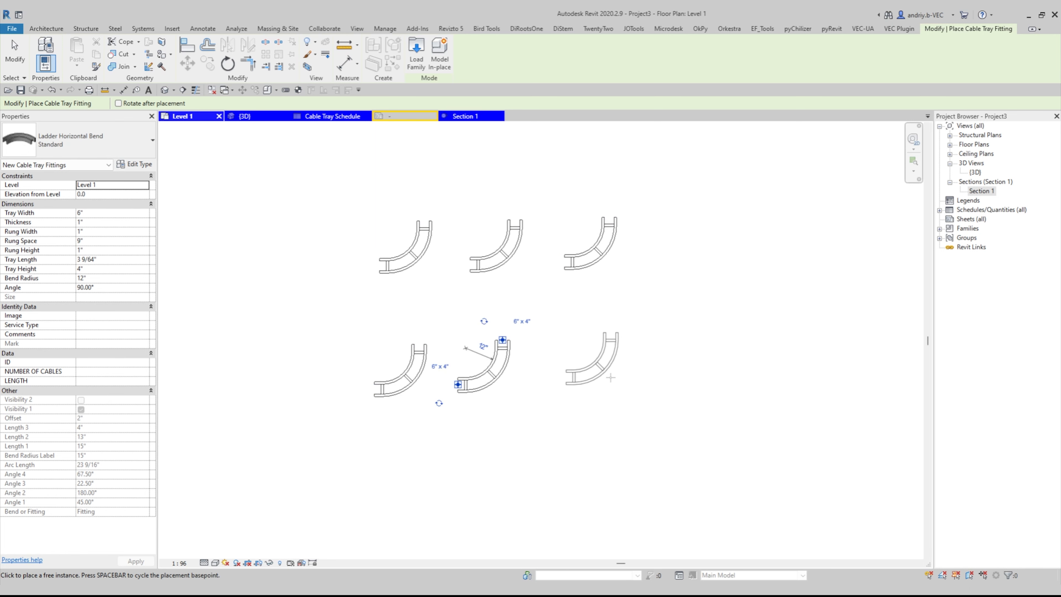
click(610, 378)
key(Escape)
key(Escape)
scroll(591, 296, down, 2)
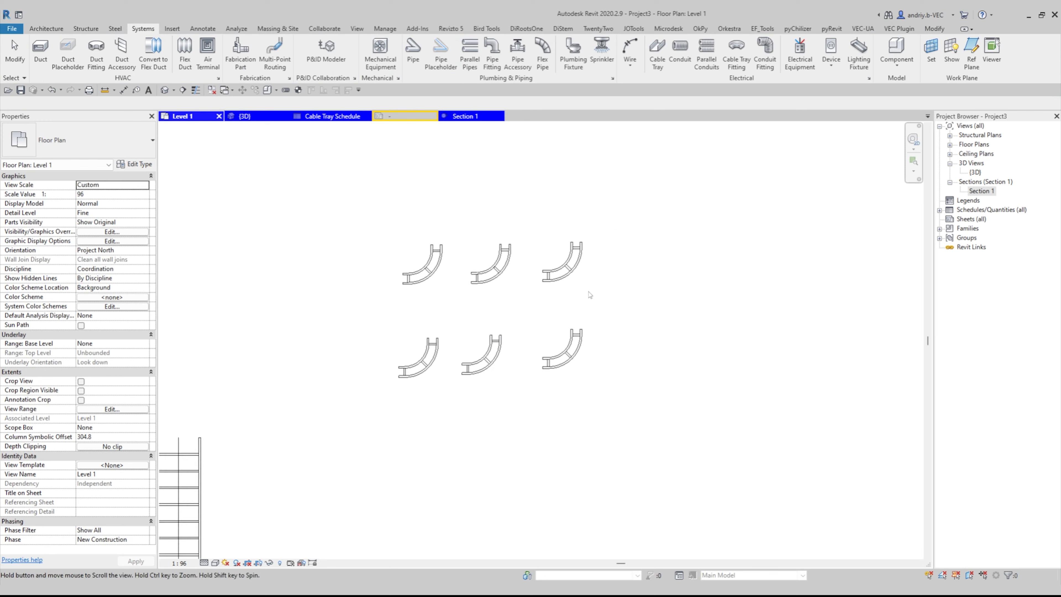
scroll(590, 296, up, 2)
drag(273, 187, 703, 450)
click(663, 290)
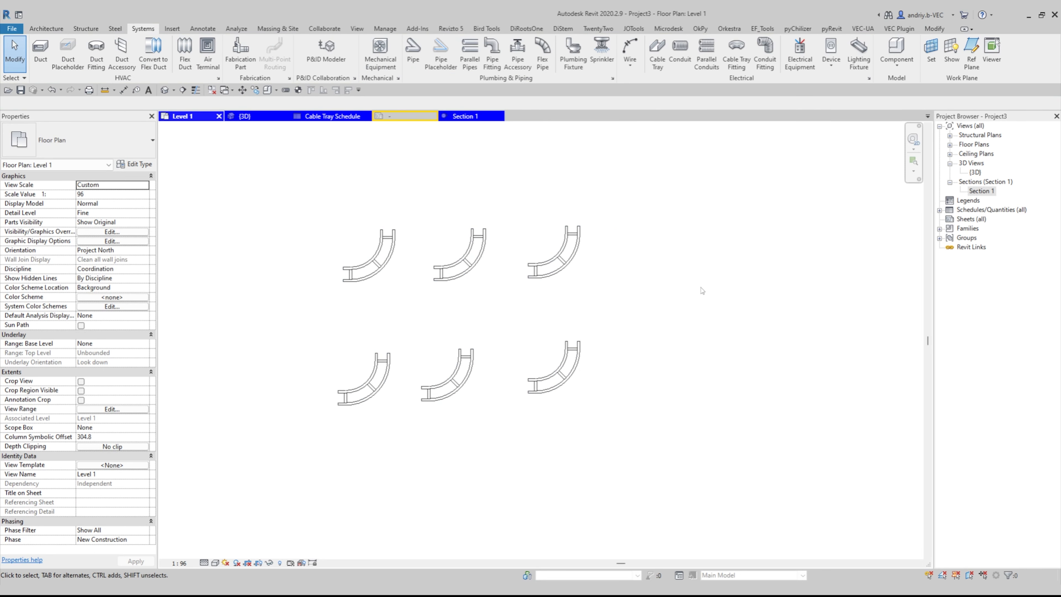
Create a new building component schedule for the Cable Tray Fittings category with the New Construction phase
right_click(991, 210)
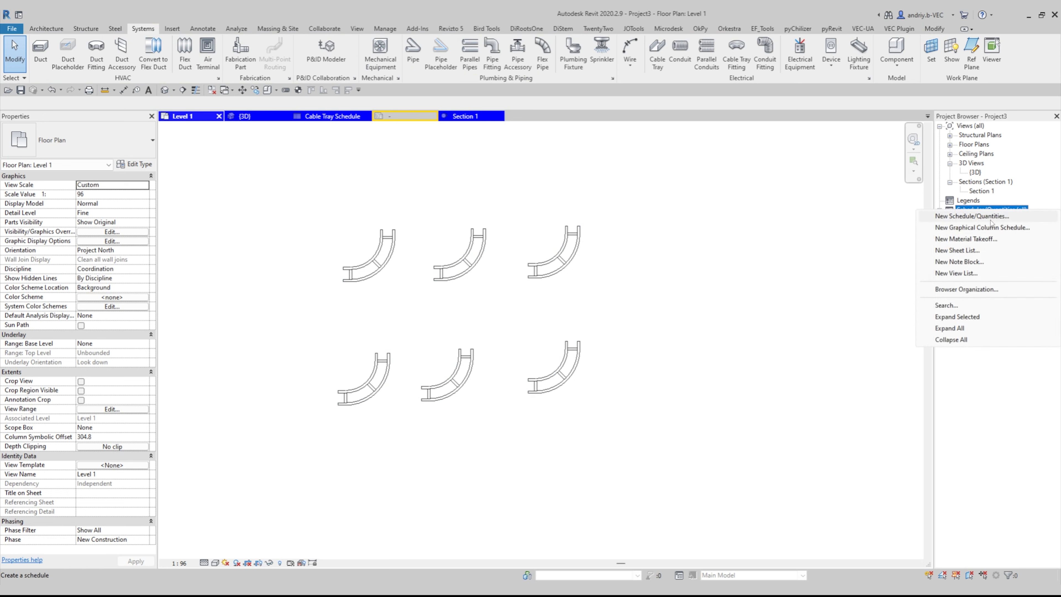
click(991, 219)
scroll(492, 301, down, 3)
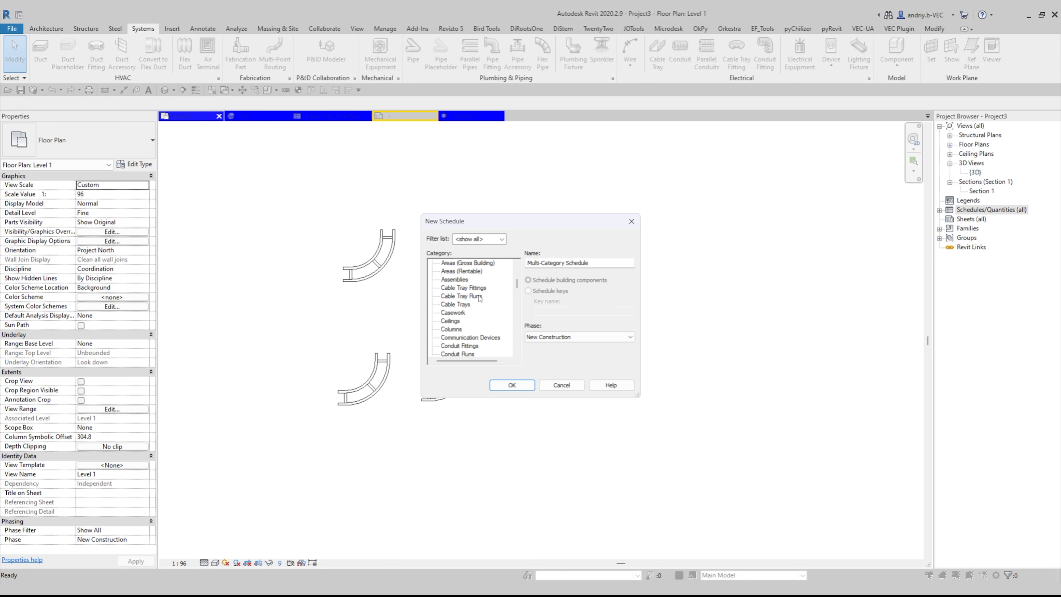
click(463, 288)
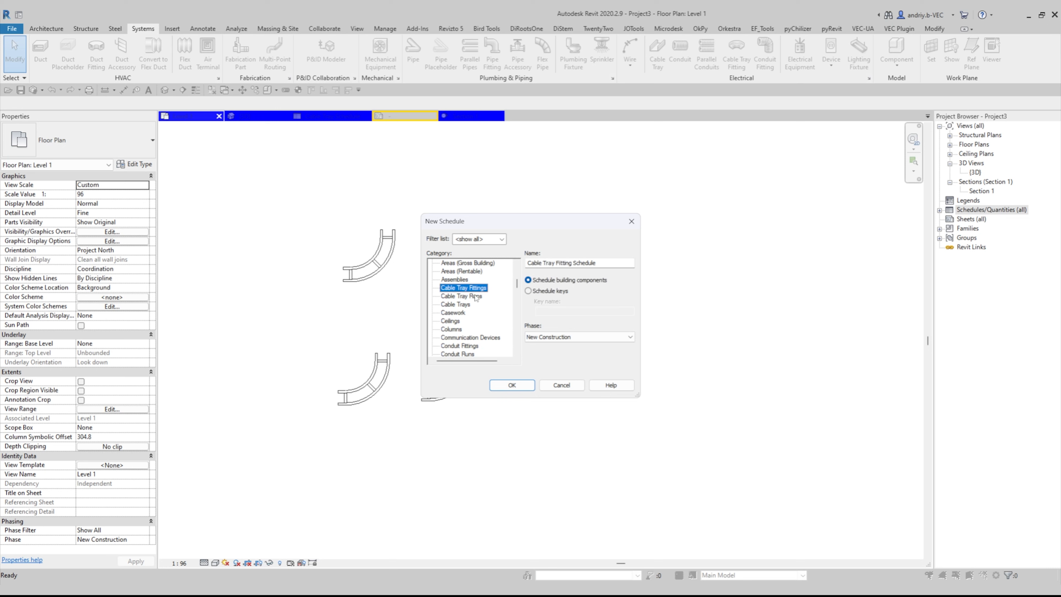
click(508, 385)
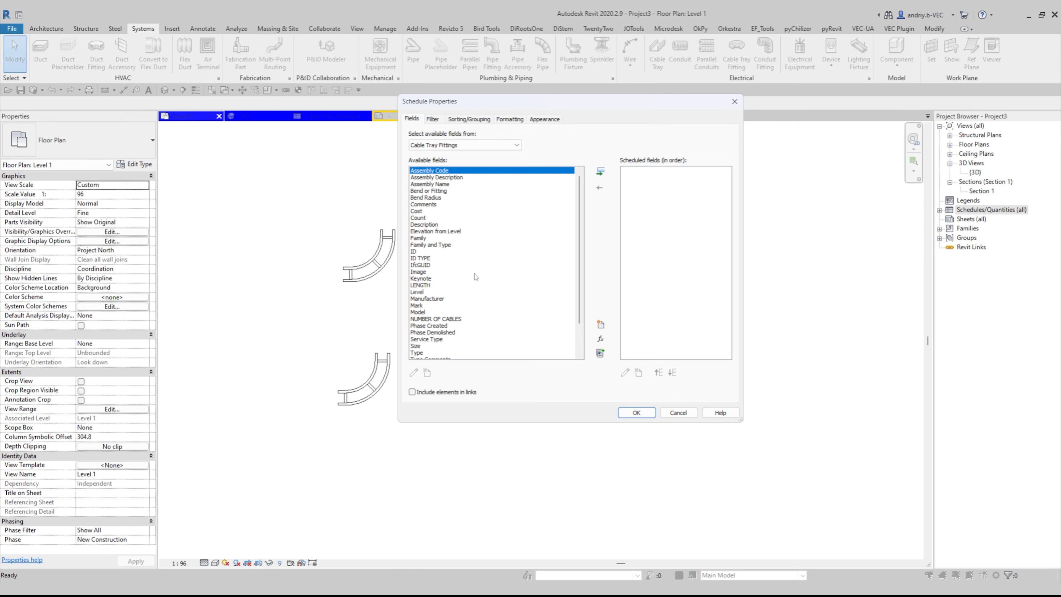
Create the fitting schedule with the Family and Type and Count fields, and widen the Family and Type column
scroll(475, 277, down, 2)
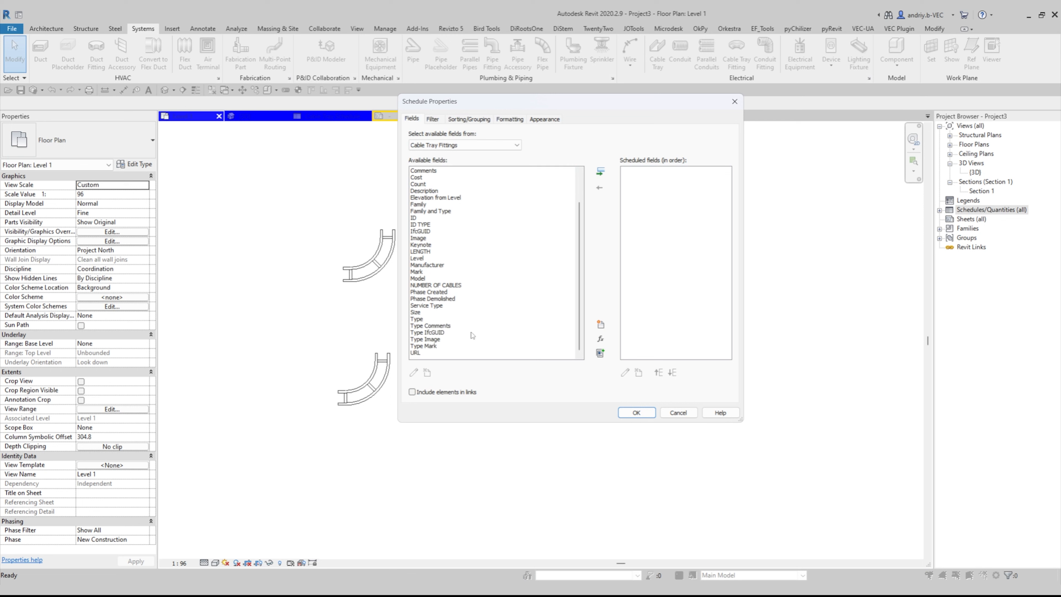
scroll(475, 319, up, 2)
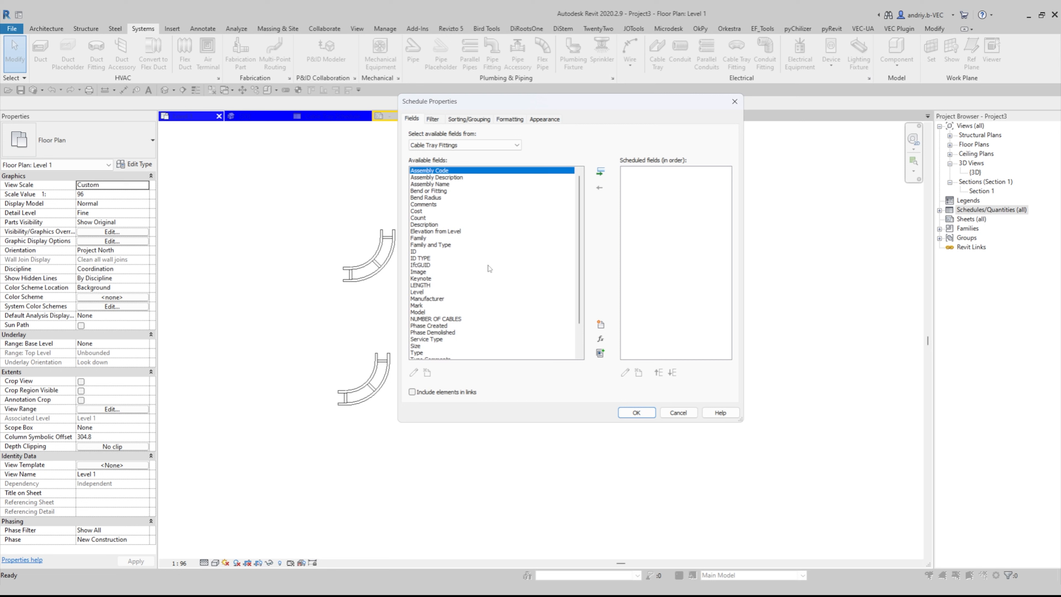
click(461, 245)
click(600, 171)
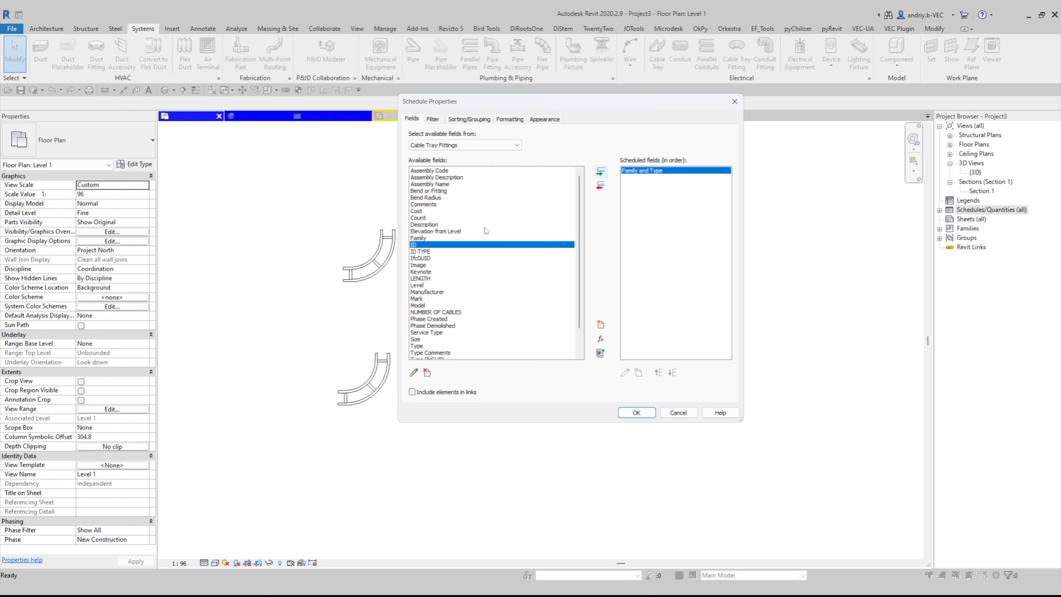
click(446, 218)
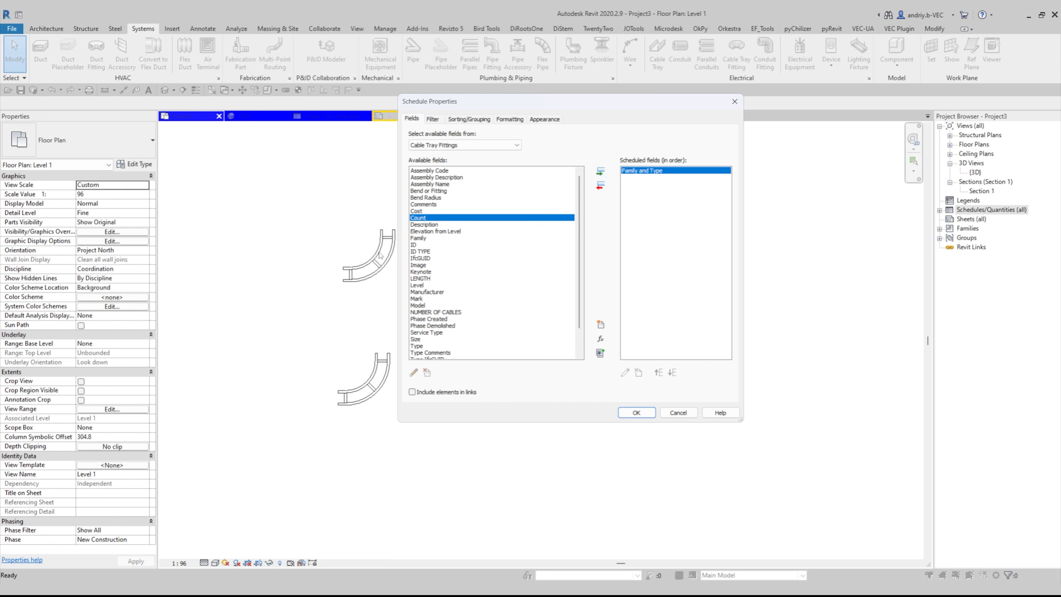
click(600, 172)
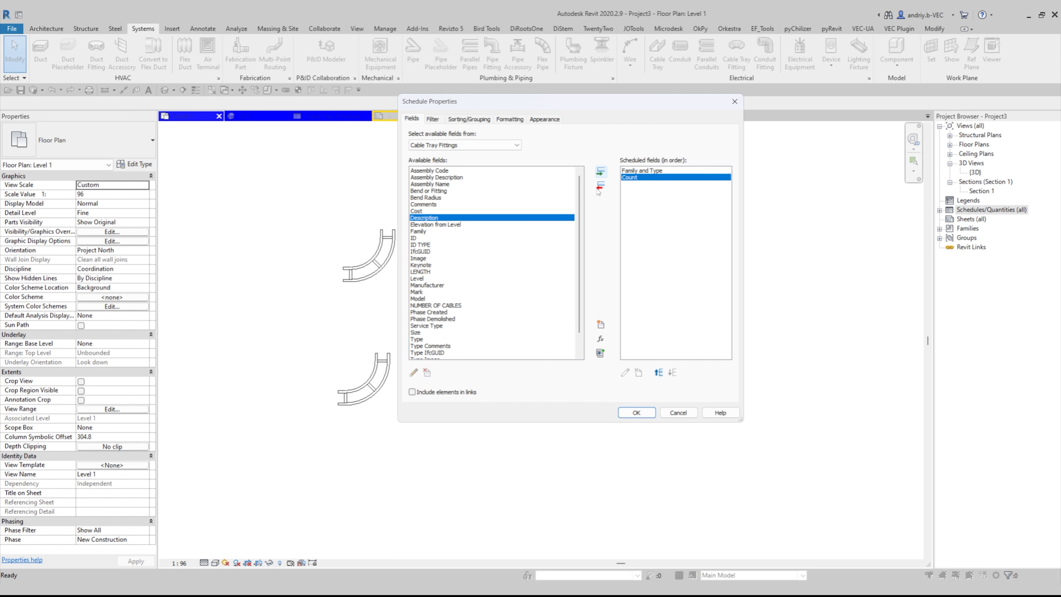
click(637, 413)
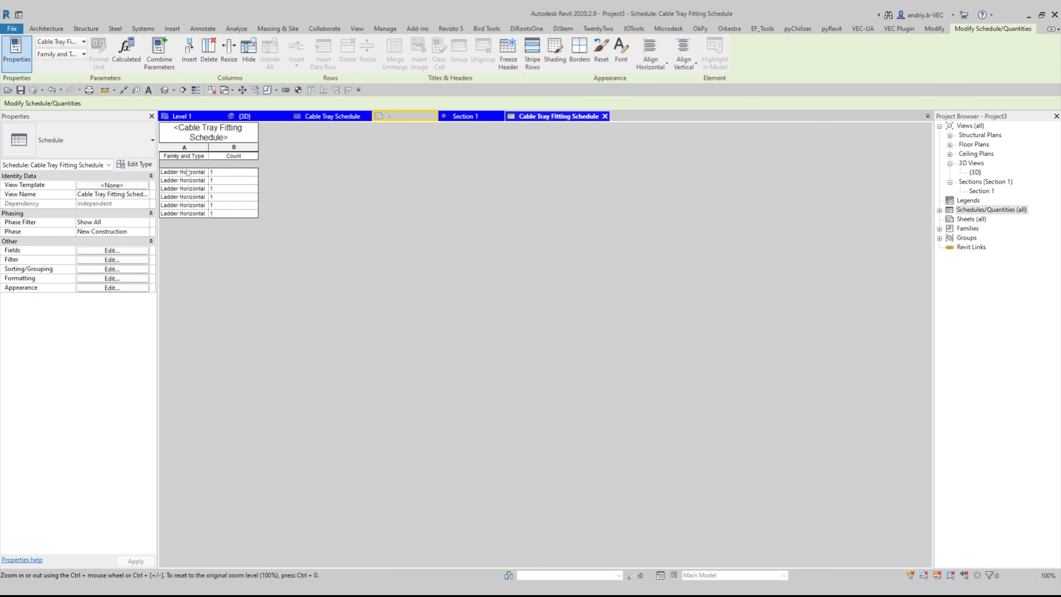
drag(207, 148, 239, 148)
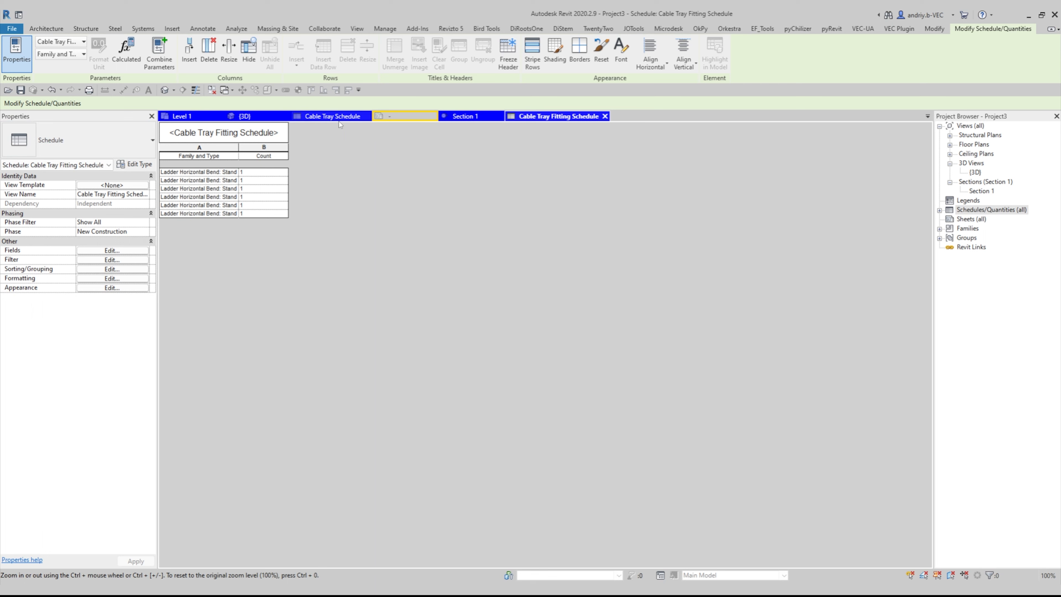
Close the Cable Tray Schedule, 3D, Section 1 and sheet views, keeping only the Level 1 plan and the fitting schedule open
middle_click(334, 120)
middle_click(266, 119)
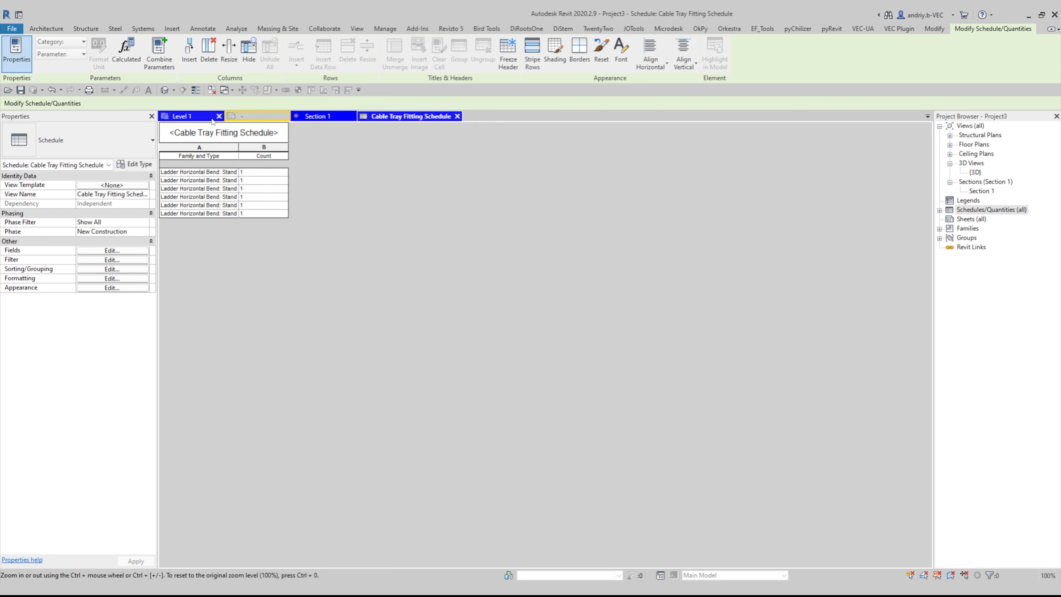
middle_click(328, 118)
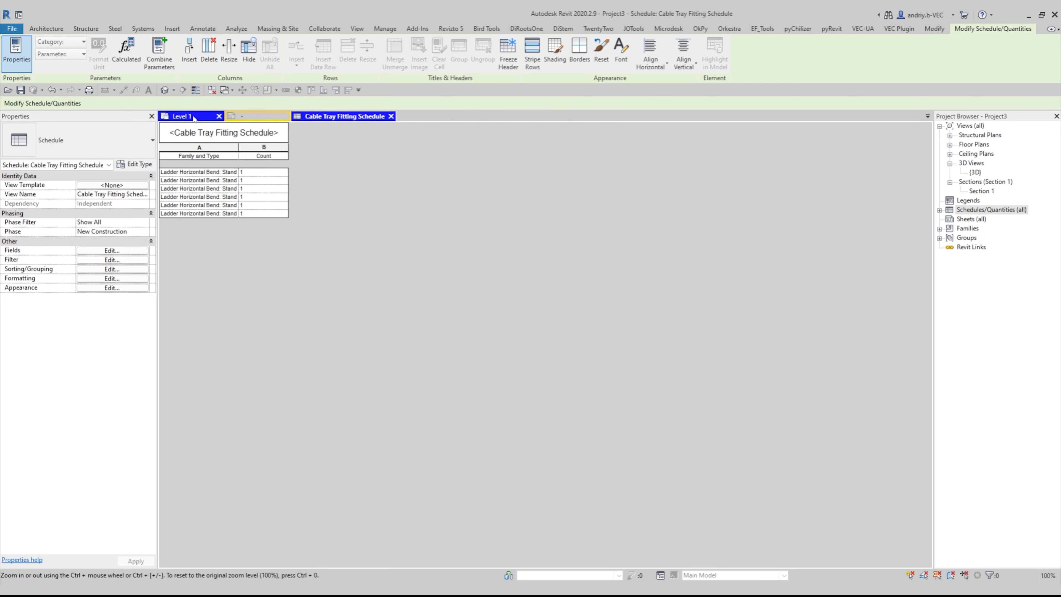
click(203, 118)
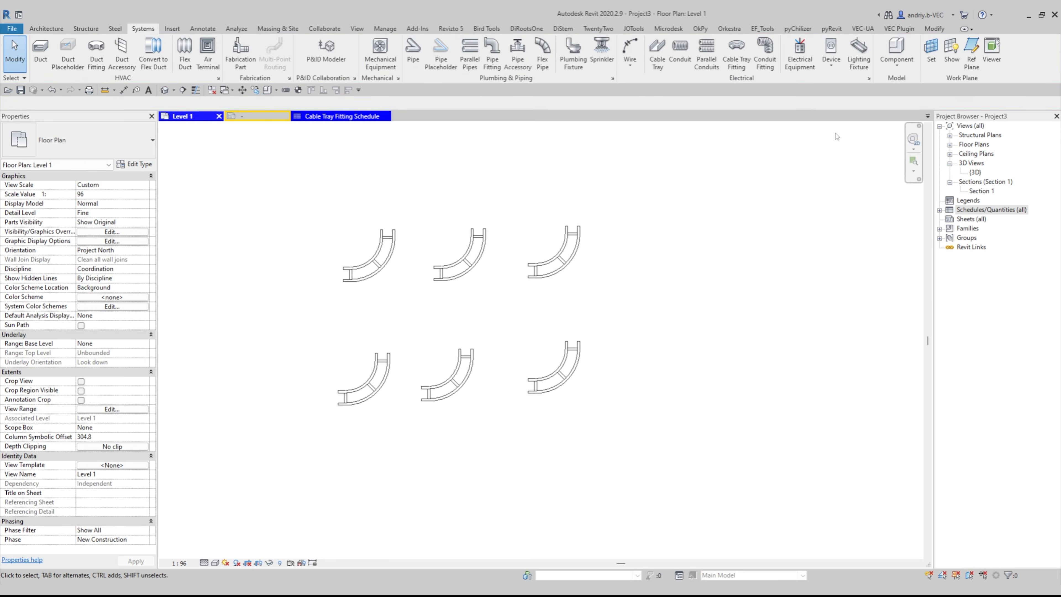
click(286, 116)
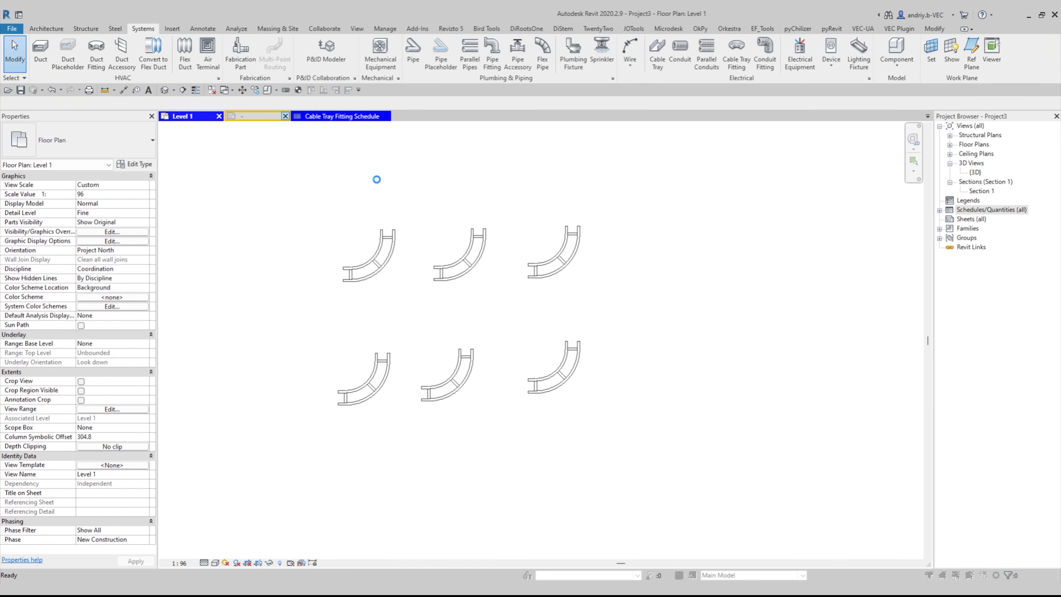
click(553, 315)
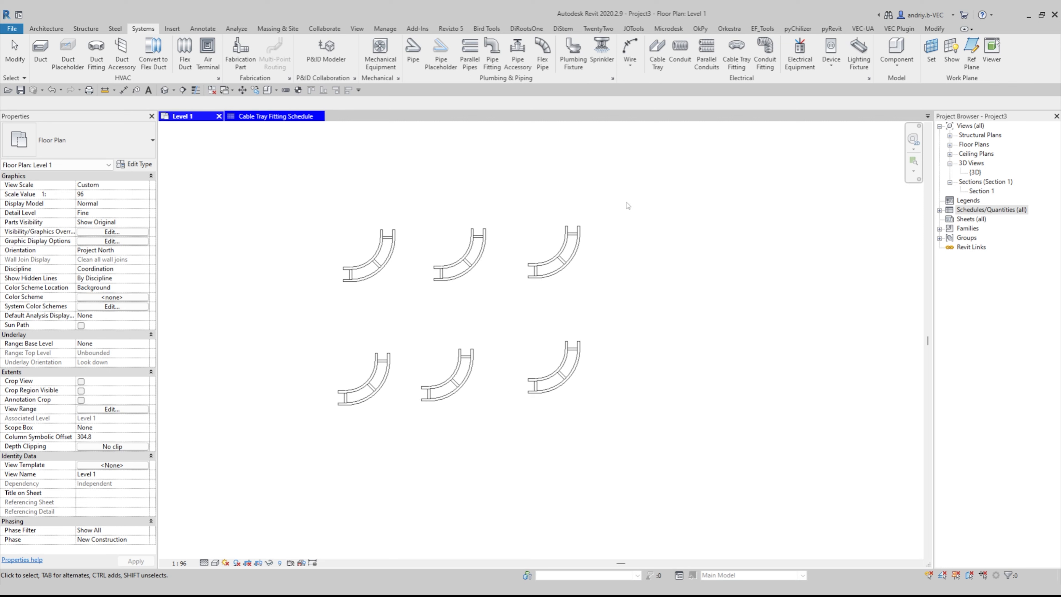
Tile the Level 1 plan beside the Cable Tray Fitting Schedule and bring all six bends into view
click(356, 29)
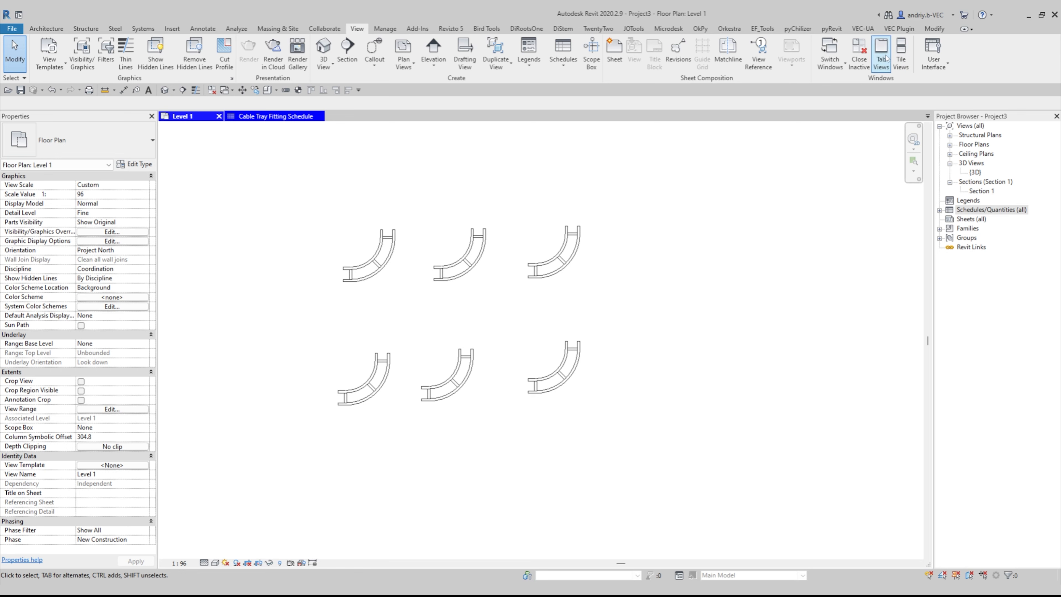
click(901, 55)
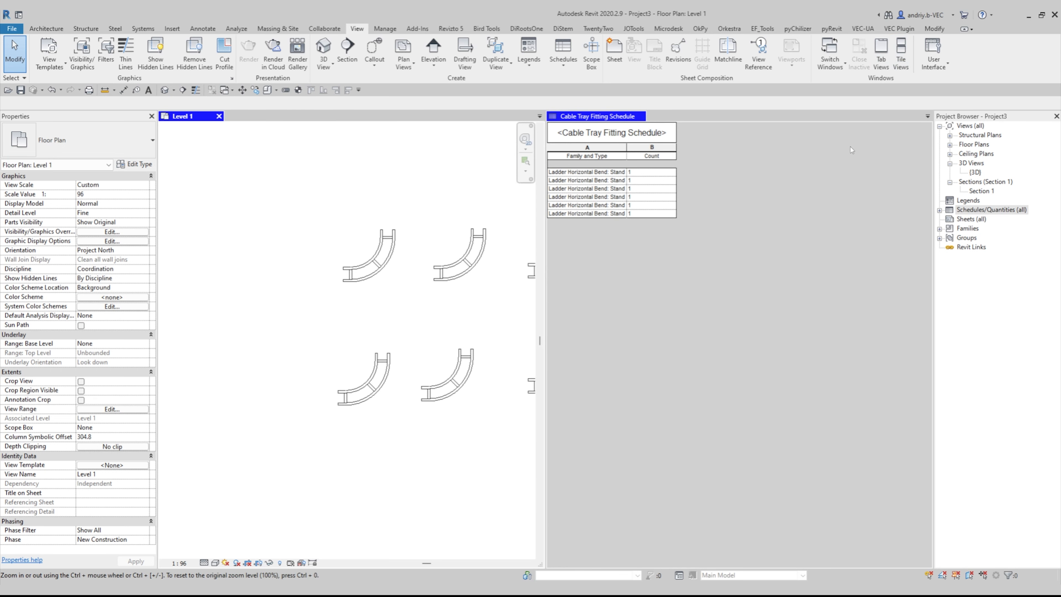
middle_drag(455, 251, 362, 247)
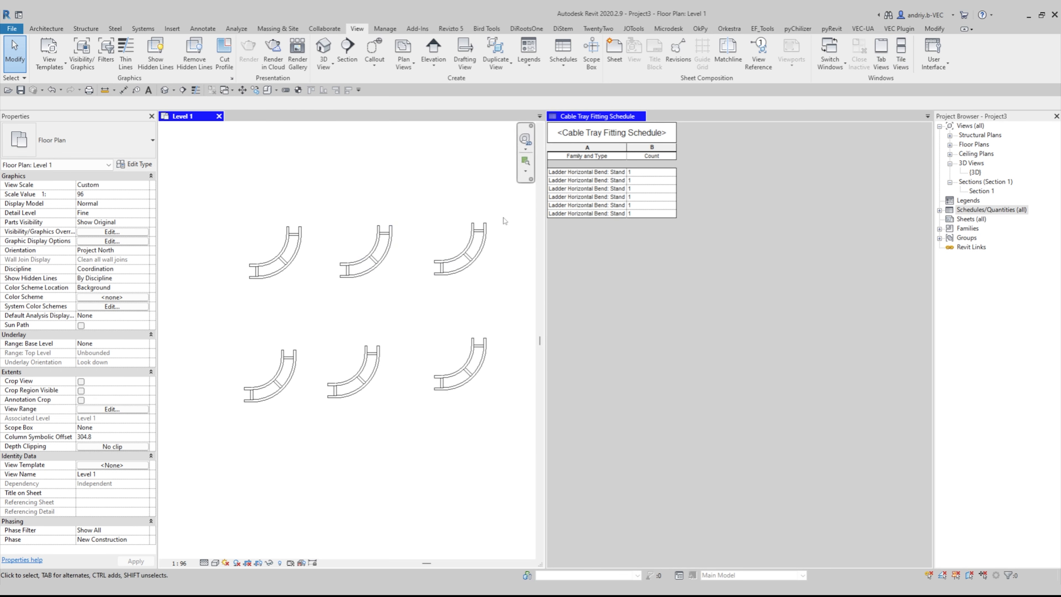
scroll(363, 251, down, 1)
middle_drag(448, 276, 418, 280)
scroll(426, 303, up, 1)
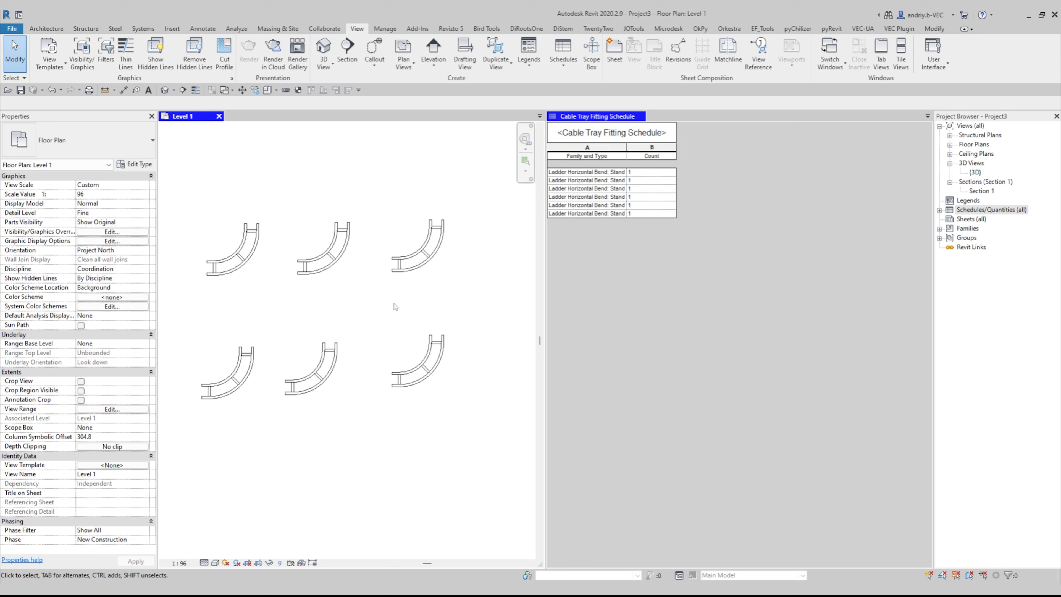
scroll(403, 280, down, 1)
mouse_move(406, 279)
middle_down()
mouse_move(422, 288)
mouse_move(403, 296)
middle_up()
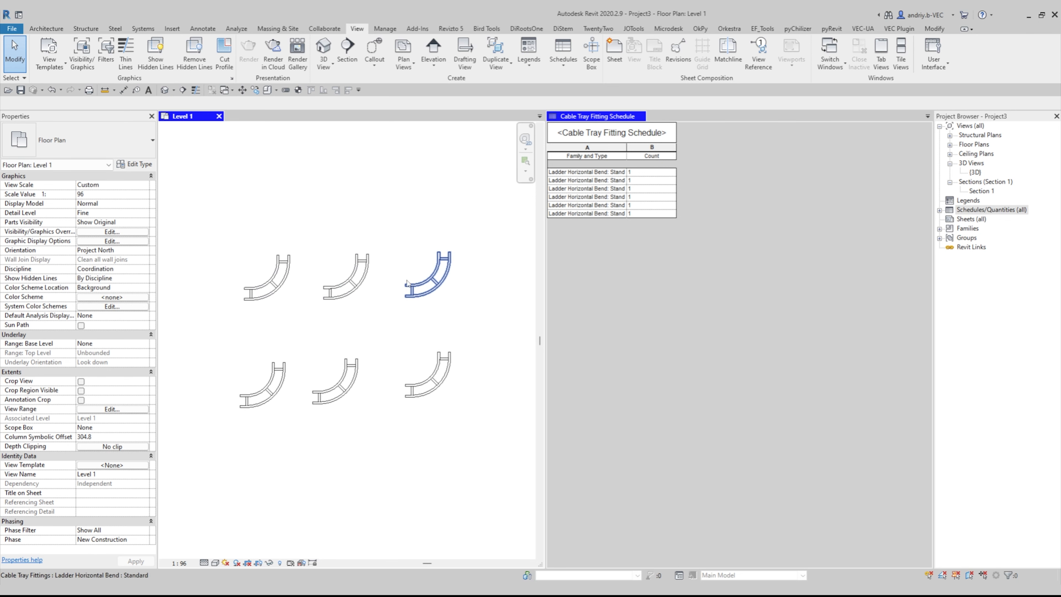
middle_drag(305, 321, 295, 307)
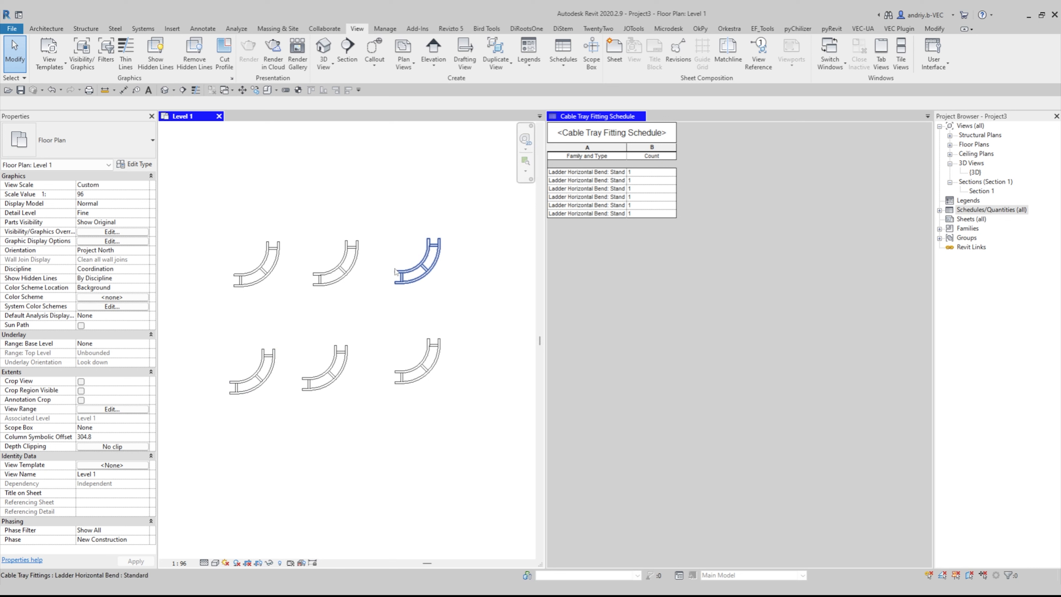
Delete the rightmost horizontal bend in the lower row of the Level 1 plan
click(430, 364)
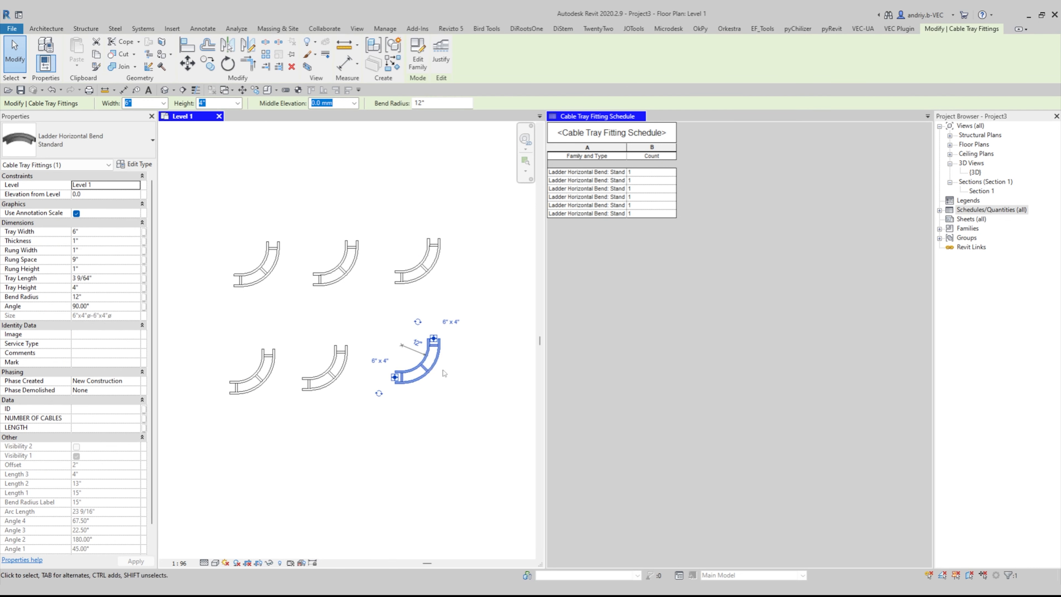
key(Delete)
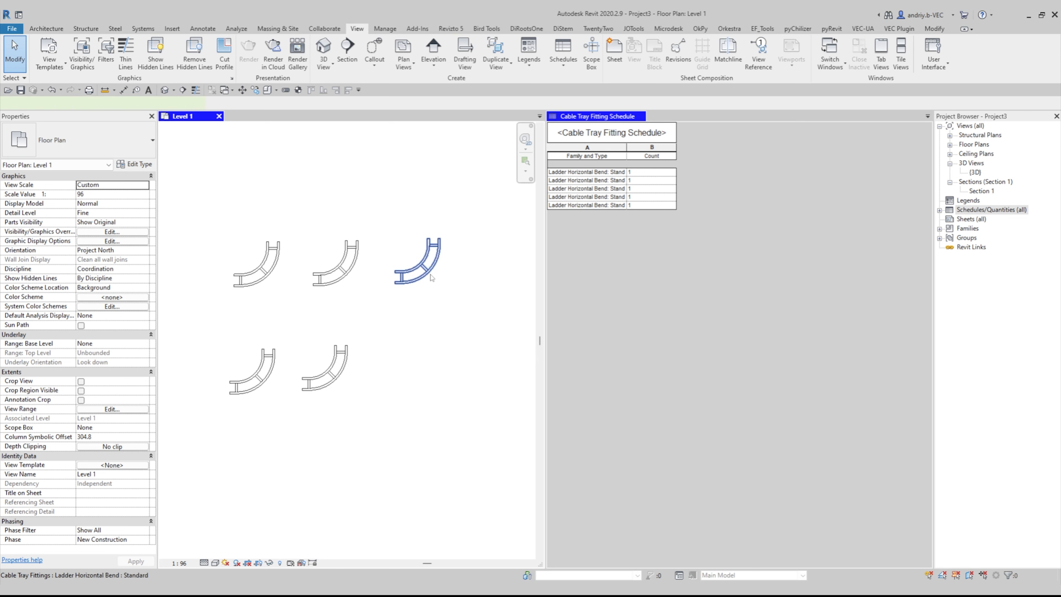
click(429, 259)
key(Escape)
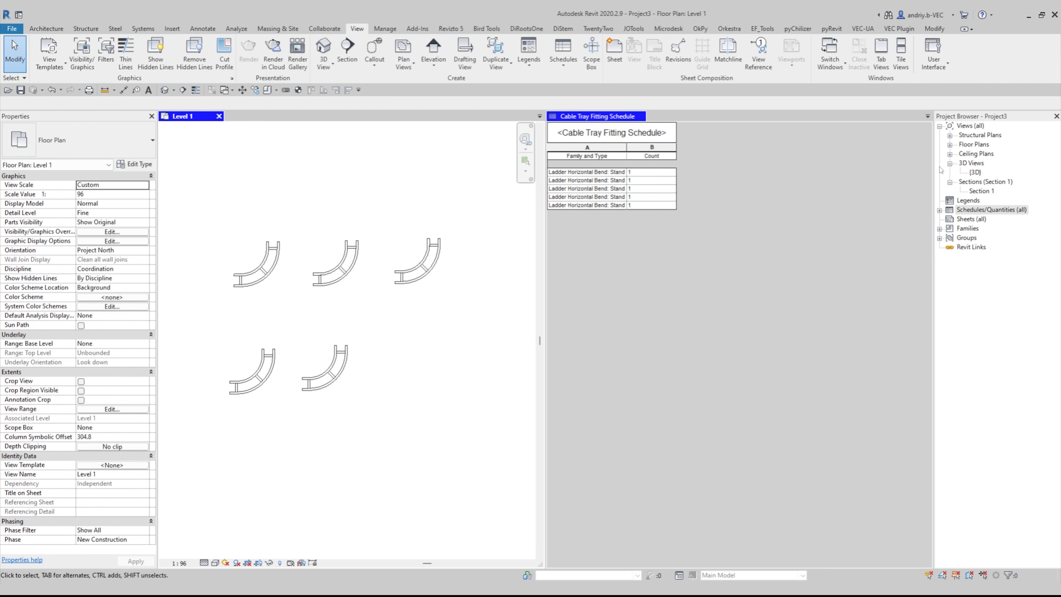
Open the Section 1 view, dismiss the save reminder without saving, and bring the bends at Level 1 into view
double_click(981, 190)
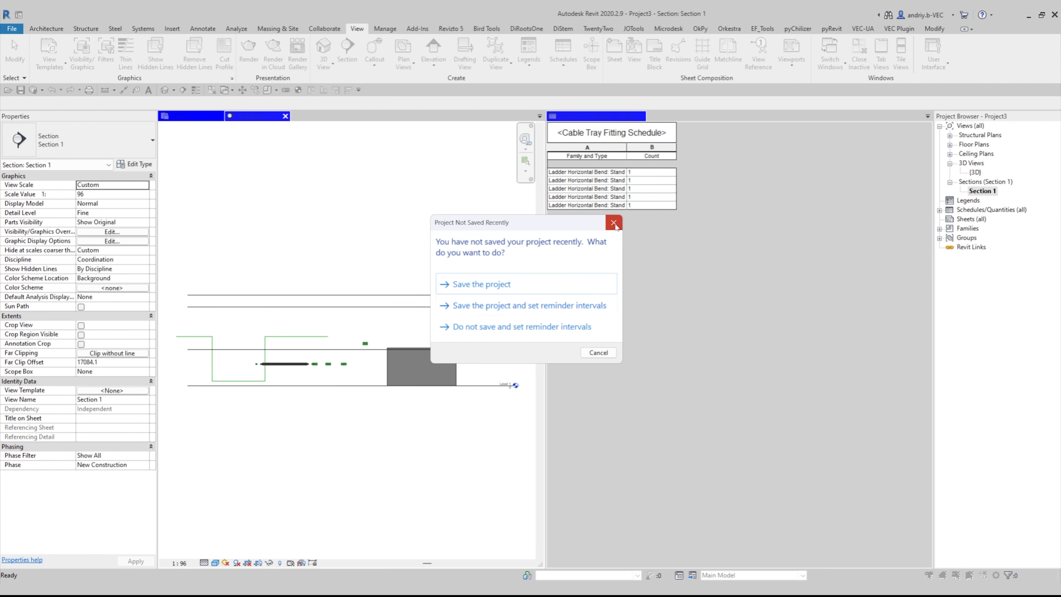
click(614, 222)
scroll(339, 377, up, 3)
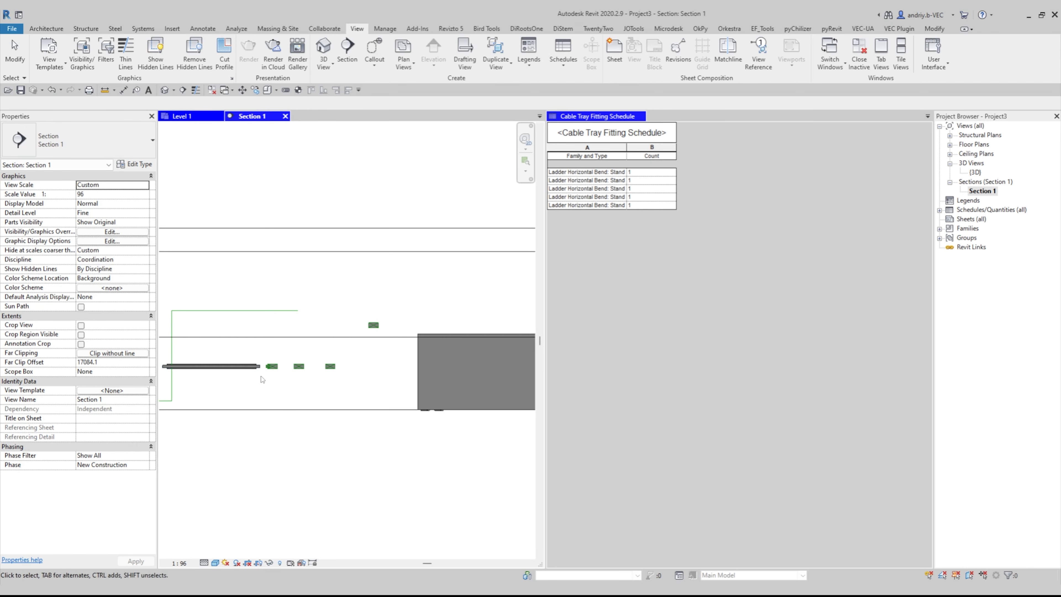
scroll(409, 445, up, 5)
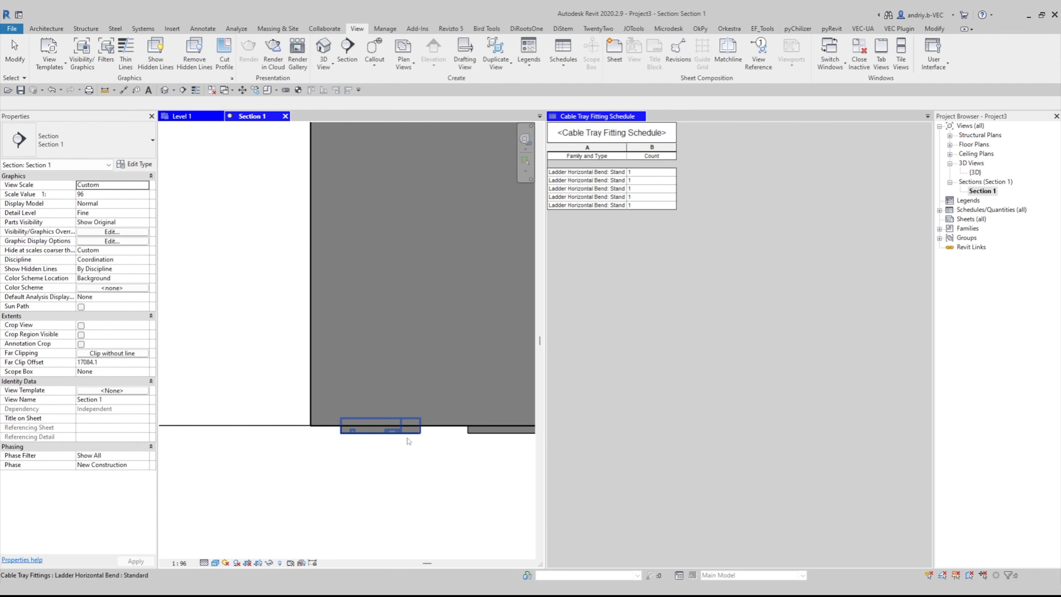
Copy the Ladder Horizontal Bend at Level 1, under the left part of the grey block, vertically to between Level 3 and Level 4
click(401, 430)
scroll(397, 389, down, 3)
click(214, 70)
click(391, 410)
scroll(383, 408, down, 7)
scroll(358, 301, up, 1)
scroll(361, 328, up, 1)
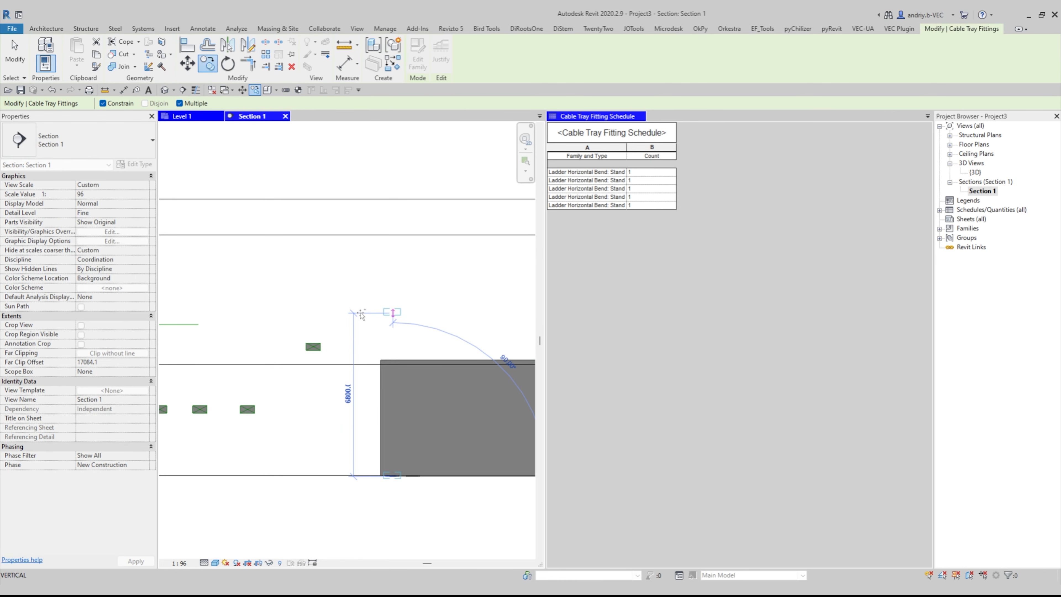
middle_drag(407, 308, 316, 314)
scroll(321, 304, down, 1)
scroll(297, 296, down, 2)
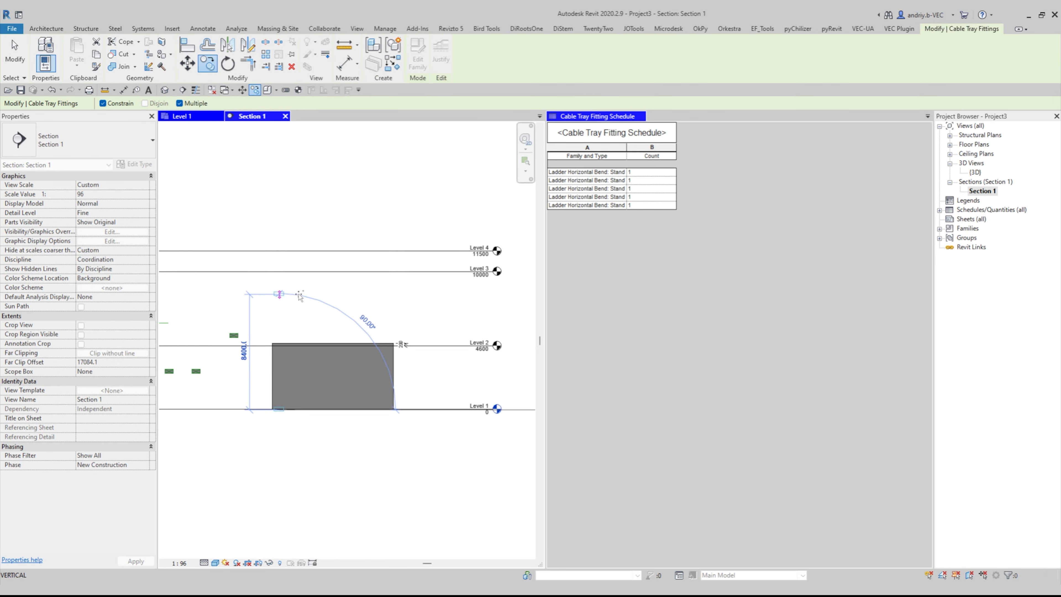
scroll(298, 295, up, 3)
click(286, 247)
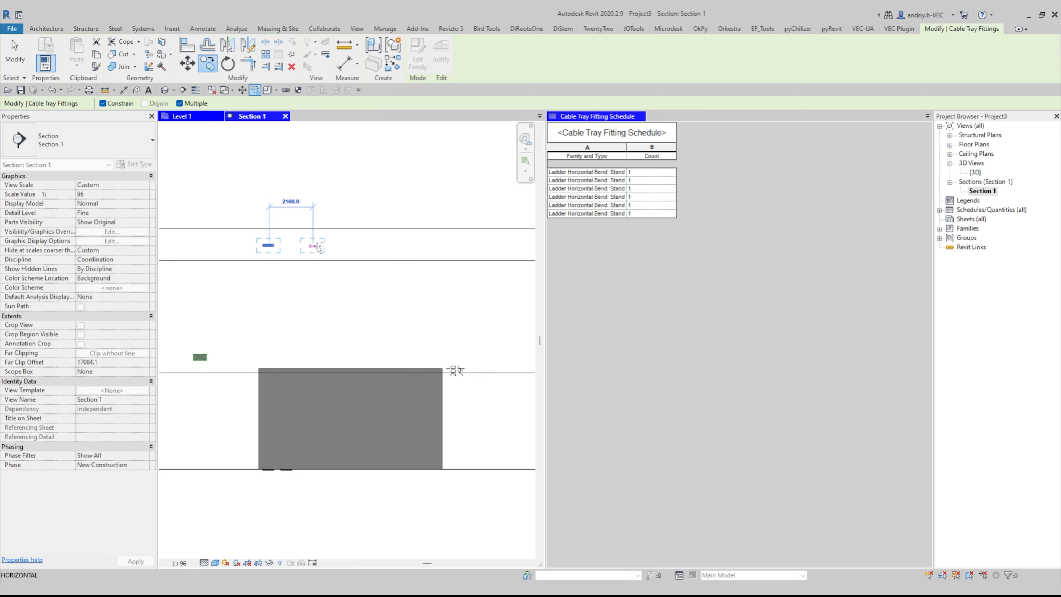
Place two more copies of the bend in a horizontal row between Level 3 and Level 4
click(344, 245)
click(425, 246)
middle_drag(518, 284, 452, 291)
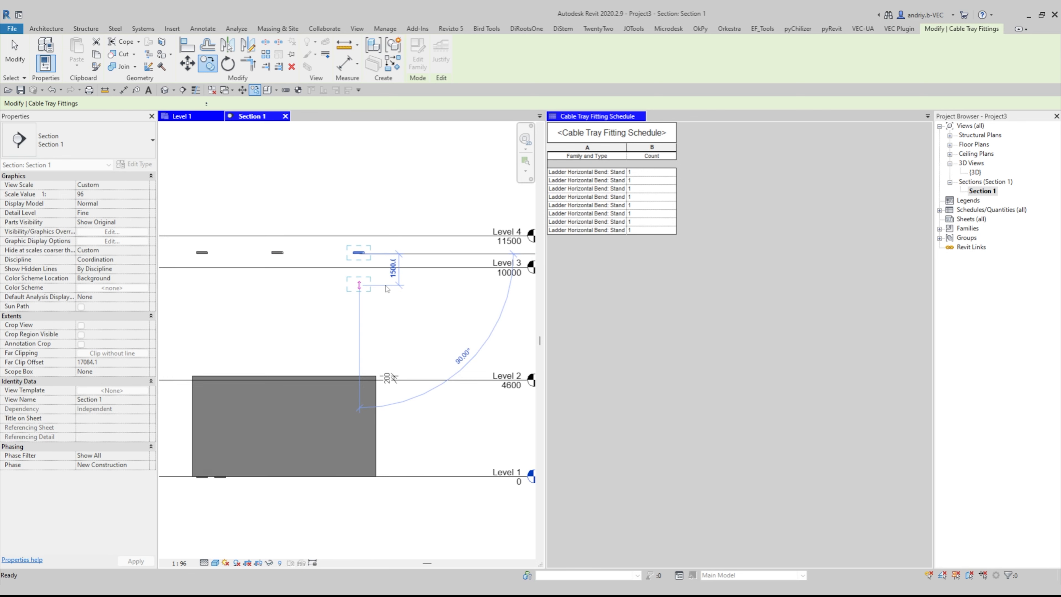
key(Escape)
key(Escape)
Add the Level field to the Cable Tray Fitting Schedule and order it before Count
click(736, 218)
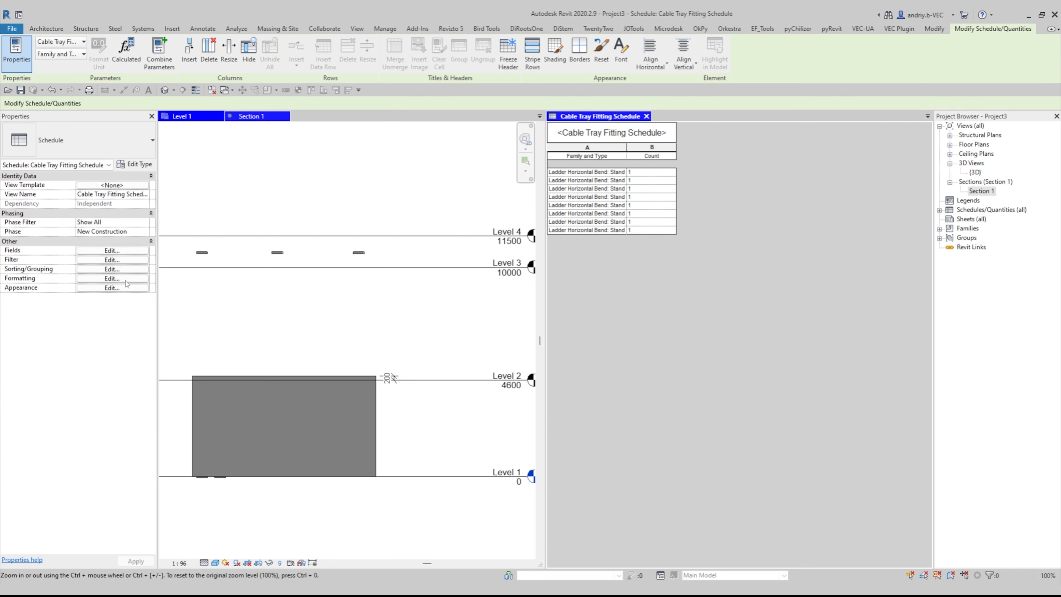
click(125, 251)
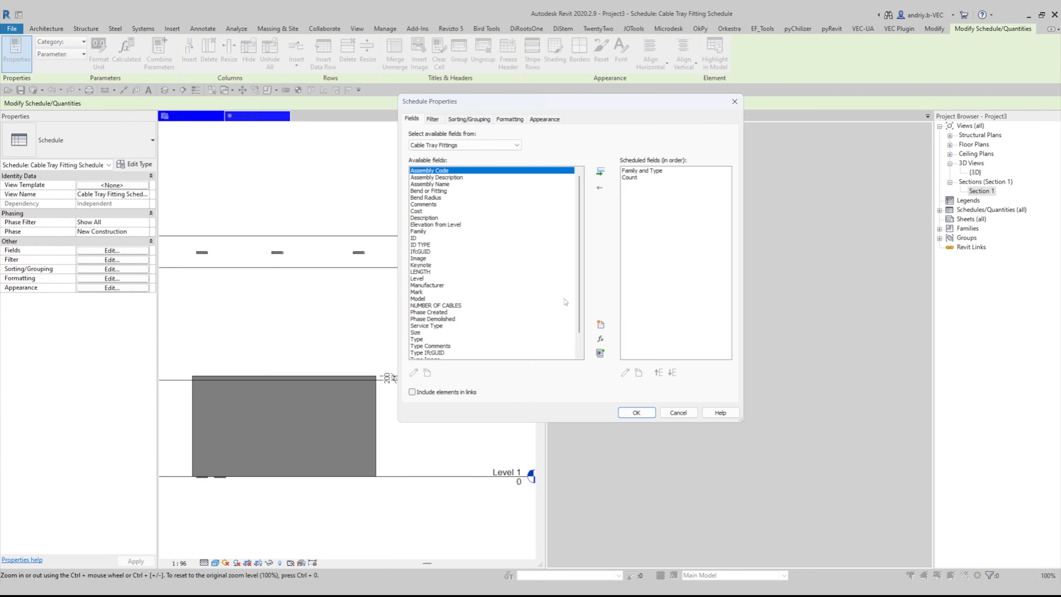
click(443, 278)
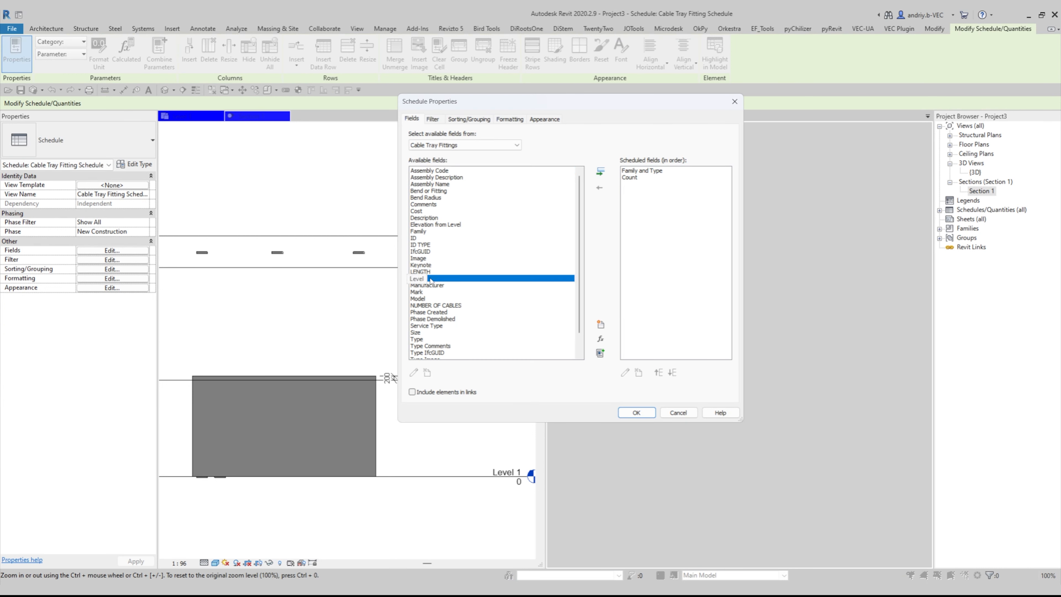
click(600, 171)
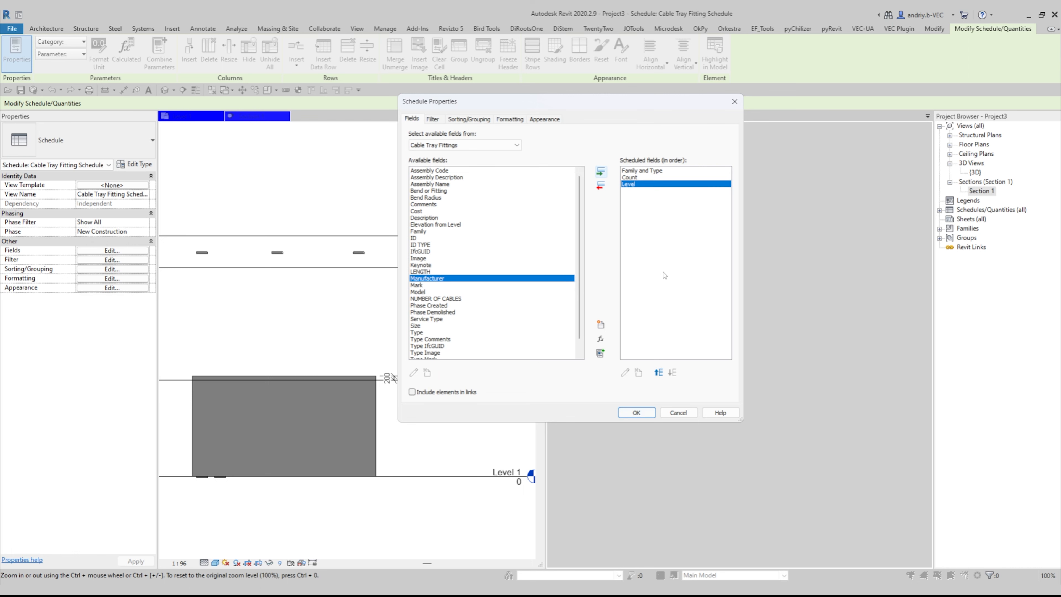
click(659, 372)
click(636, 413)
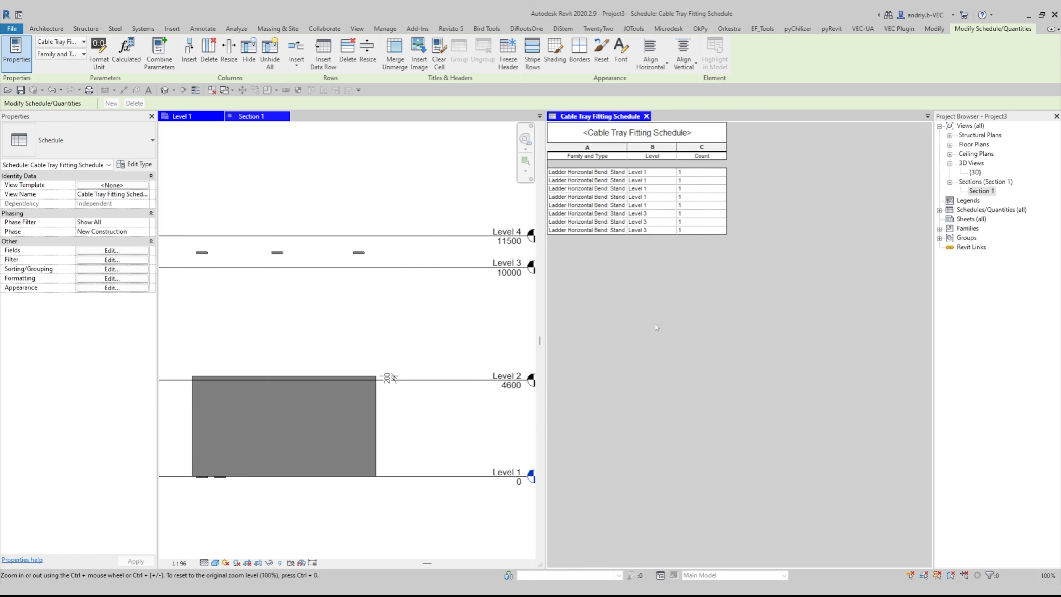
Return to the Level 1 floor plan beside the fitting schedule
click(416, 250)
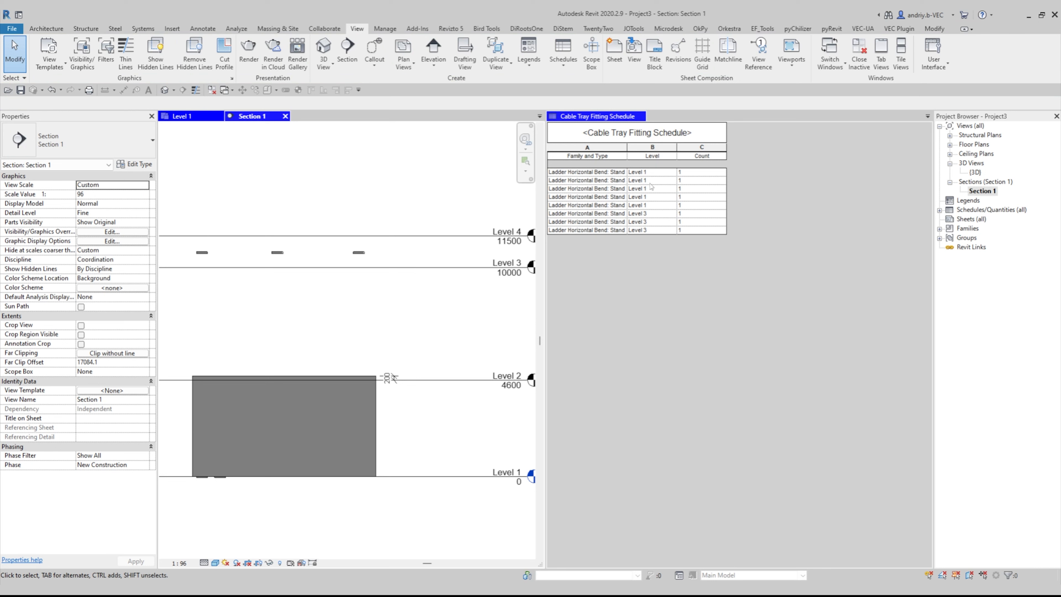
click(211, 117)
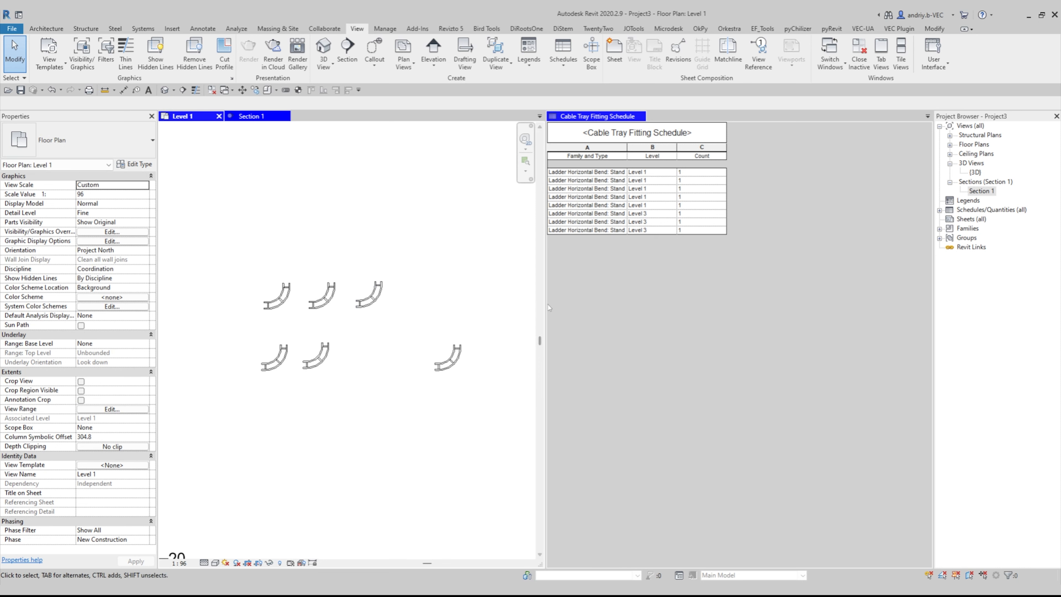
Move the isolated Ladder Horizontal Bend in the plan's lower row closer to the other two, evening out the row
middle_drag(390, 329, 352, 331)
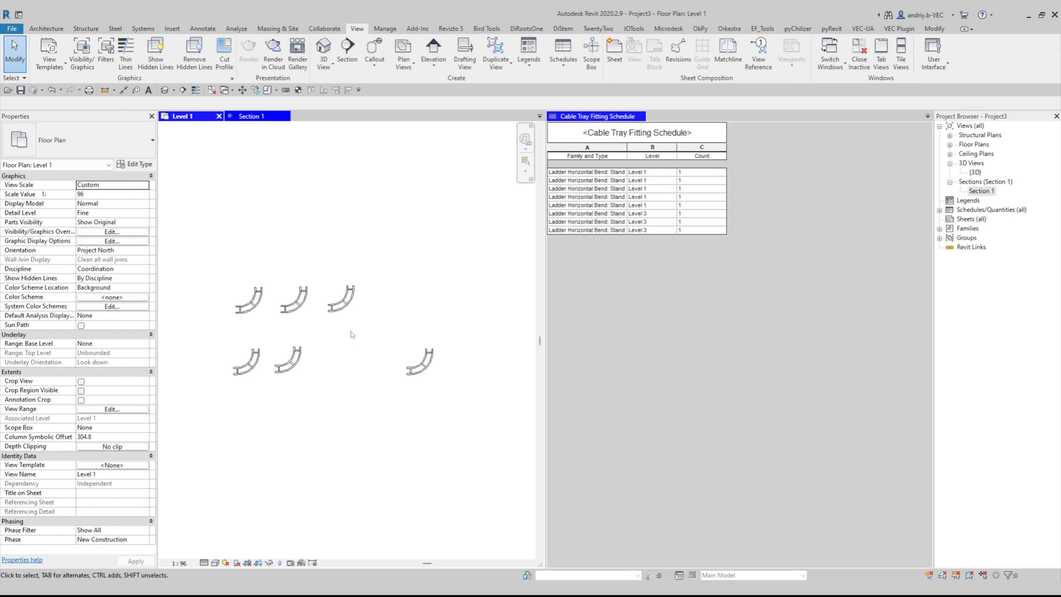
scroll(382, 339, down, 2)
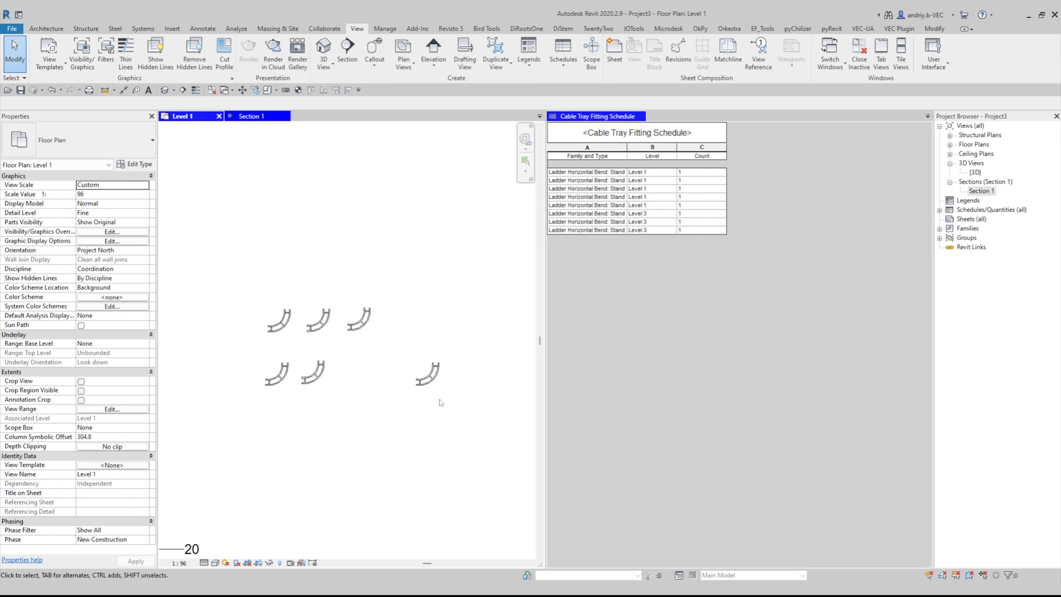
scroll(367, 349, up, 2)
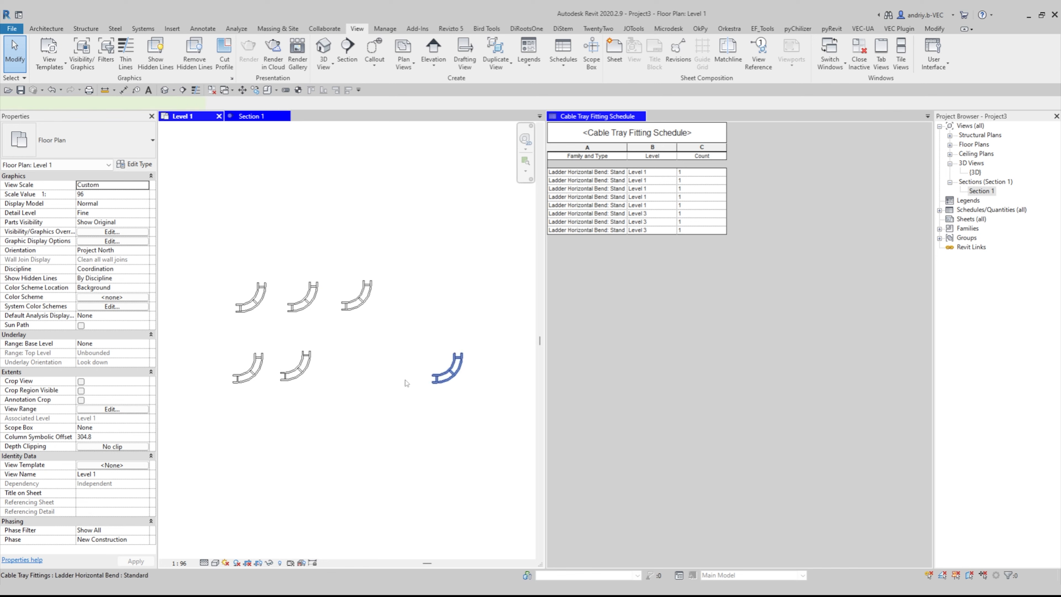
scroll(407, 381, up, 1)
click(467, 367)
drag(467, 367, 344, 365)
click(413, 323)
middle_drag(338, 318, 400, 332)
scroll(400, 332, down, 1)
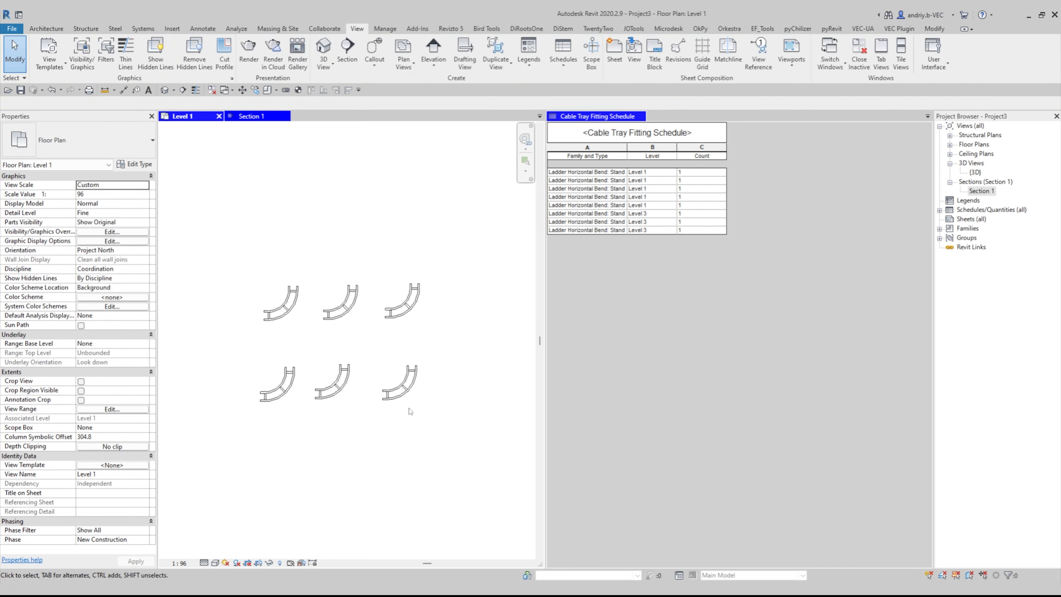
Hide the rightmost bend of the lower row in the Level 1 floor plan as an individual element
click(402, 388)
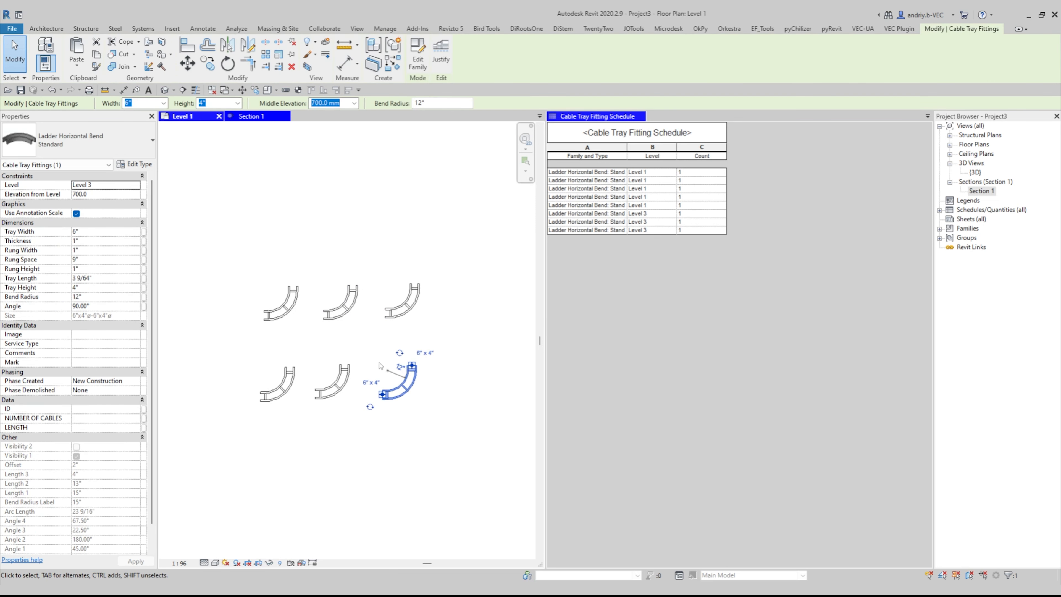
scroll(395, 363, up, 2)
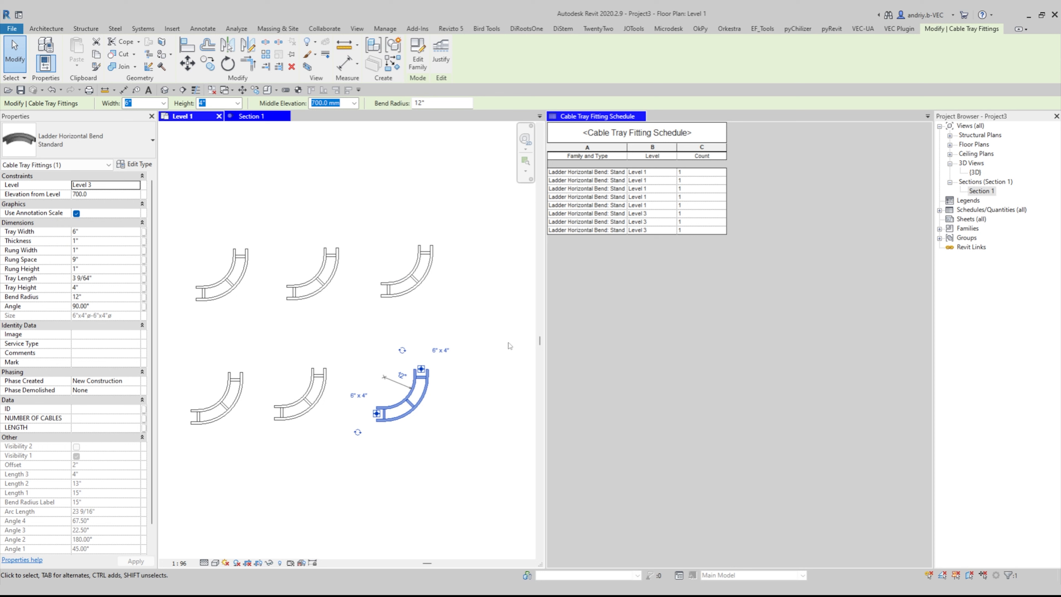
click(316, 43)
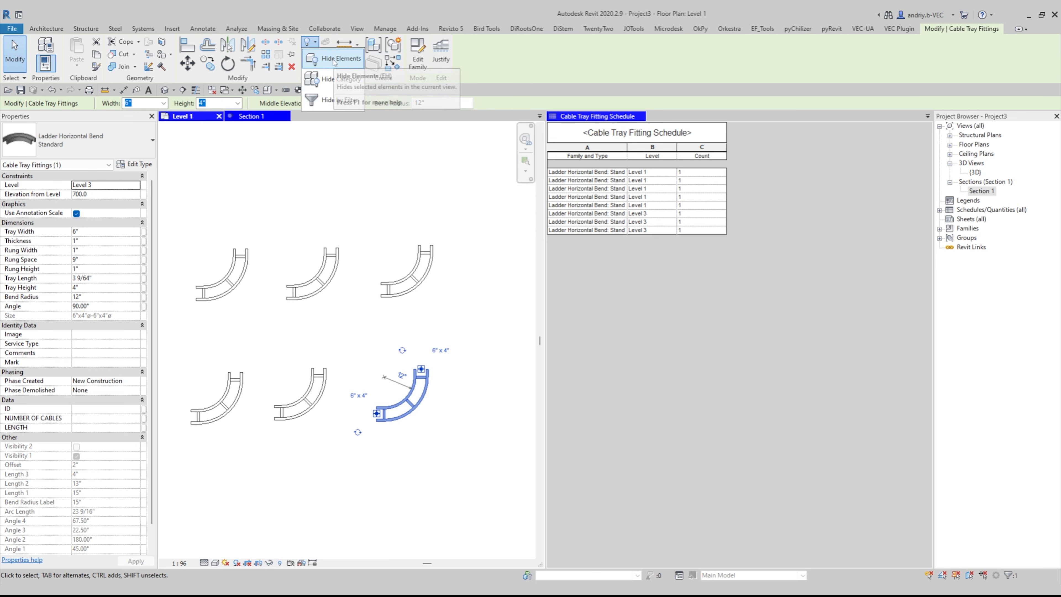
click(337, 59)
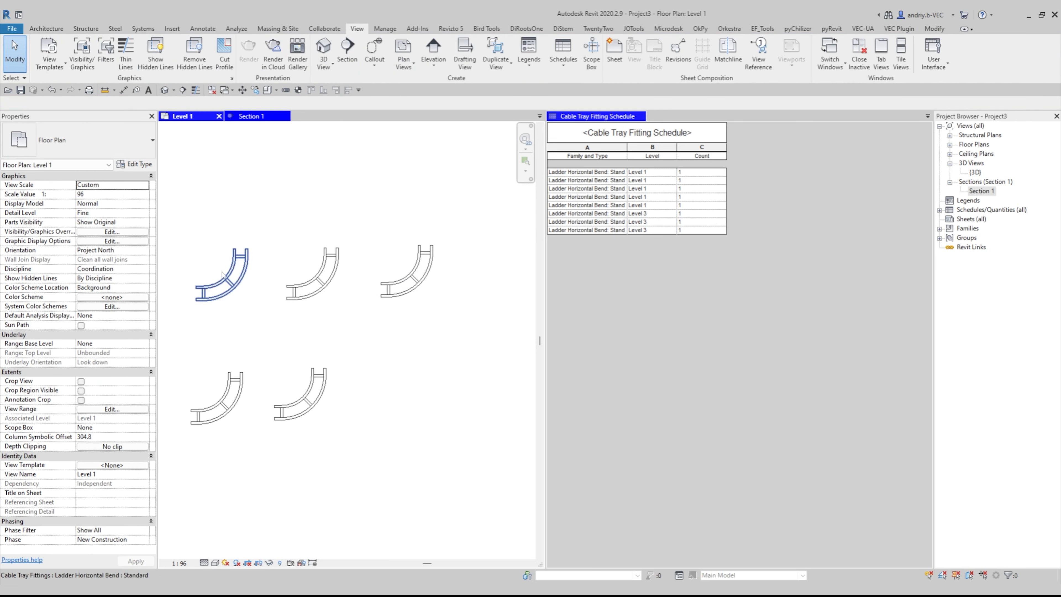
Examine which plan bends correspond to the Level 1 and Level 3 rows of the Cable Tray Fitting Schedule
middle_drag(365, 346, 392, 354)
drag(656, 173, 653, 231)
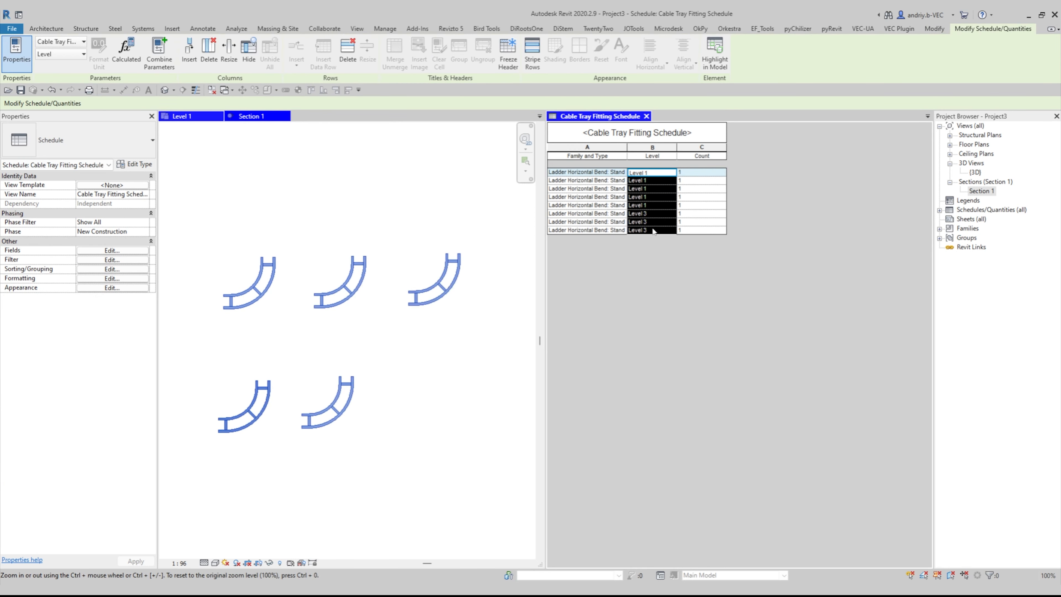
click(656, 181)
click(656, 190)
click(656, 198)
click(655, 206)
click(655, 198)
click(655, 191)
click(657, 180)
click(656, 174)
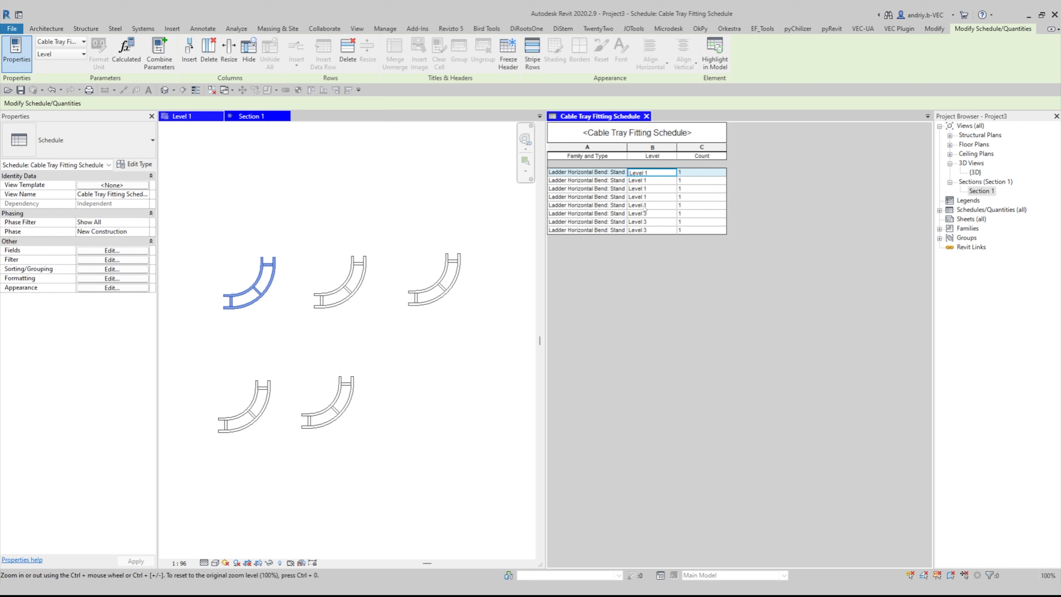
click(657, 181)
click(653, 190)
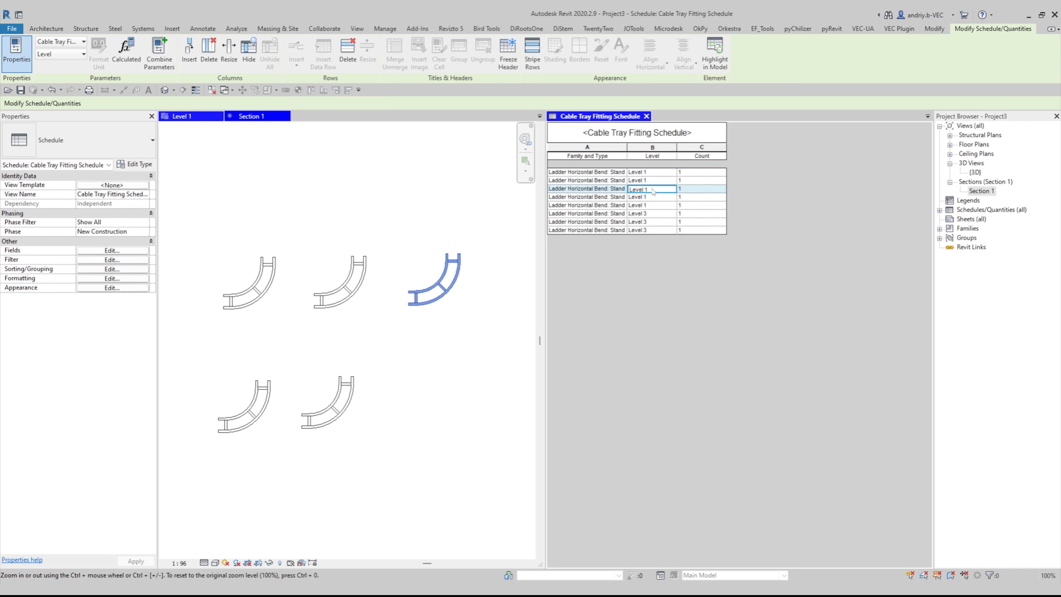
click(653, 199)
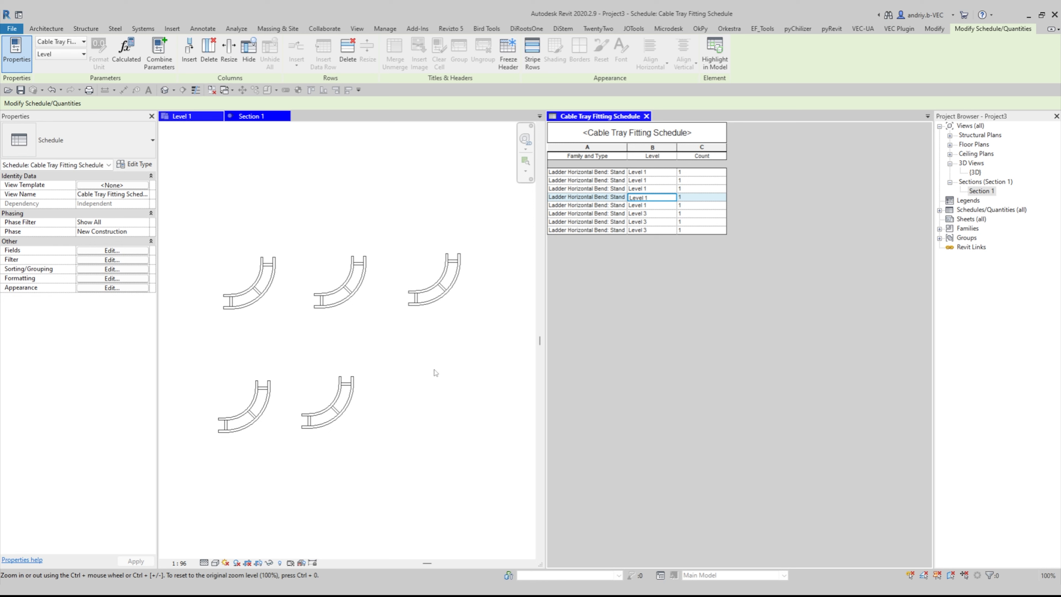
click(463, 360)
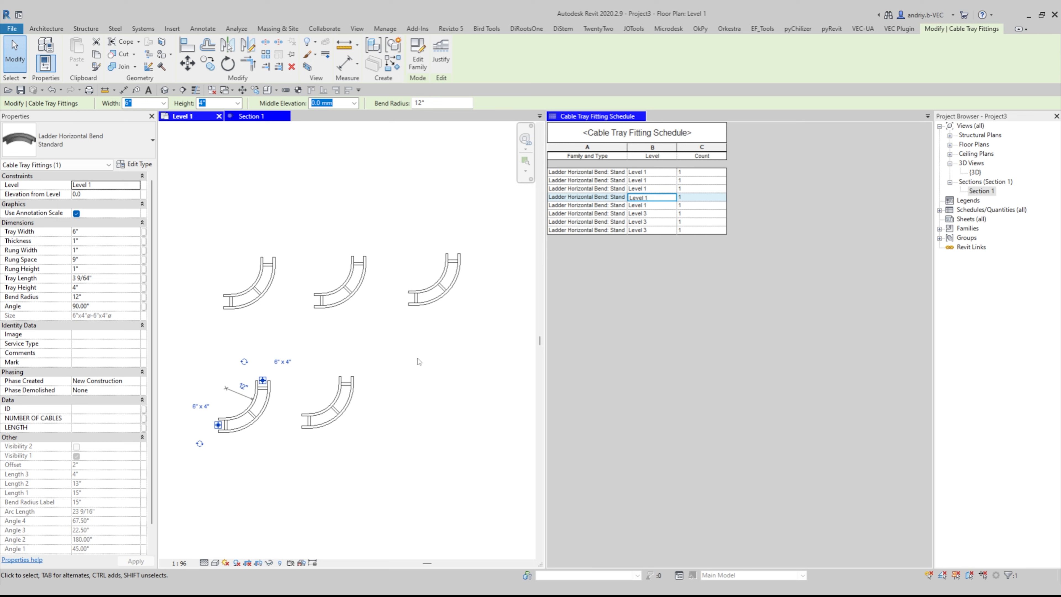
click(430, 351)
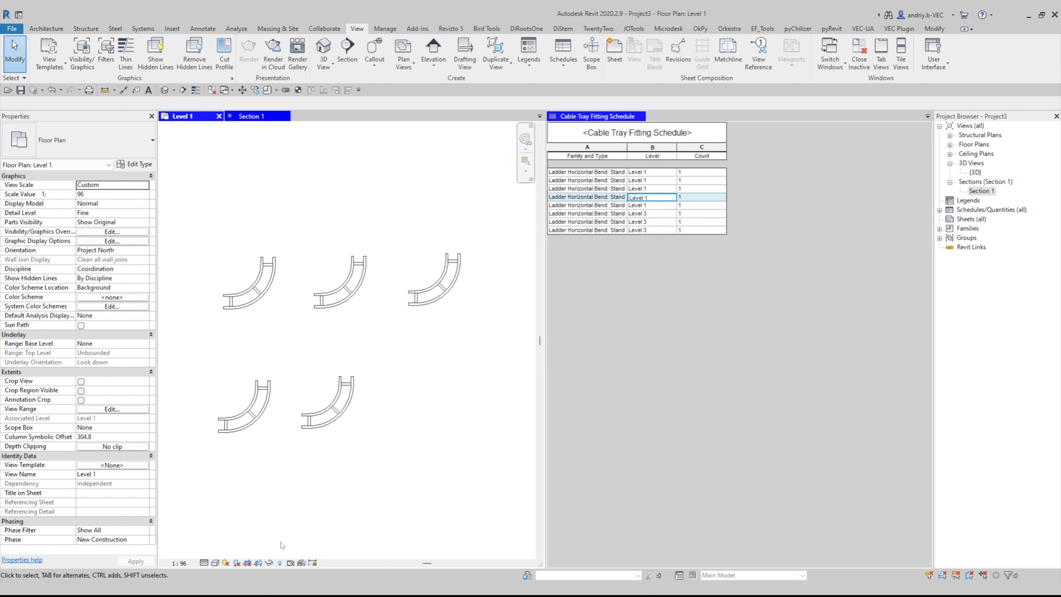
Reveal the hidden elements in the Level 1 floor plan and select the hidden Ladder Horizontal Bend
click(281, 564)
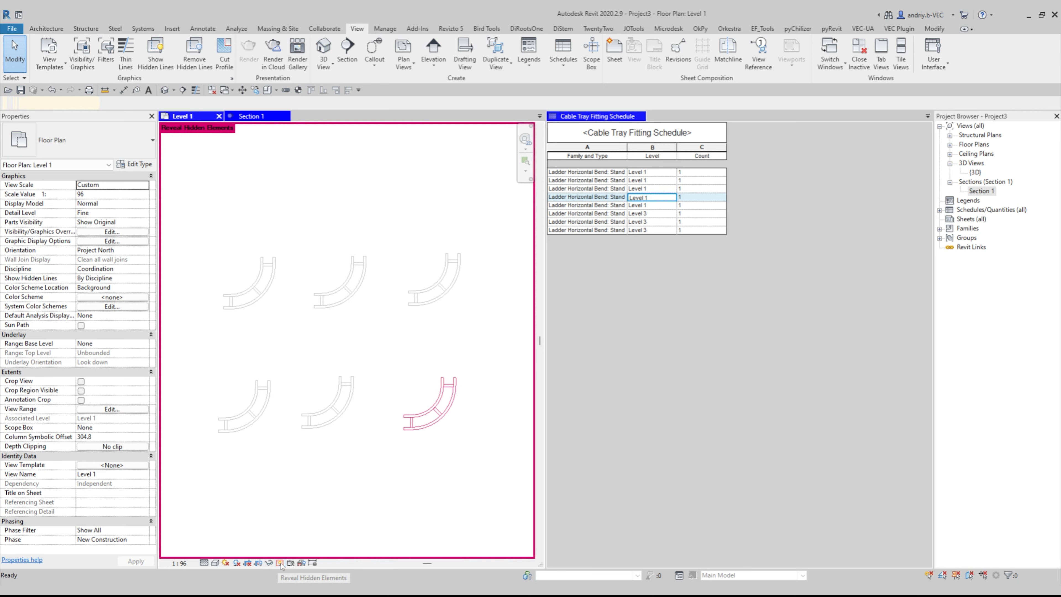
click(428, 417)
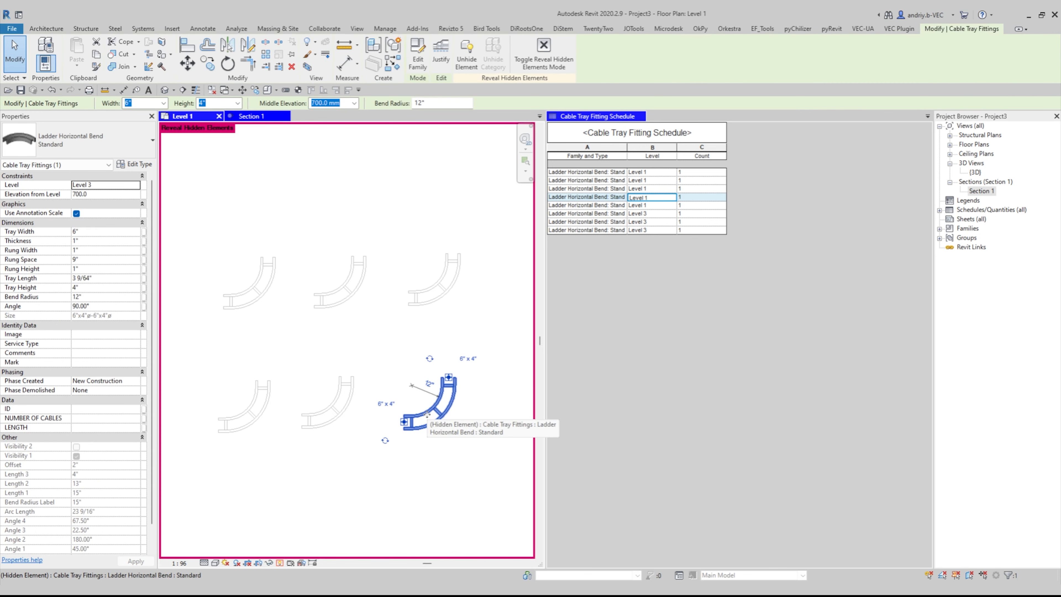